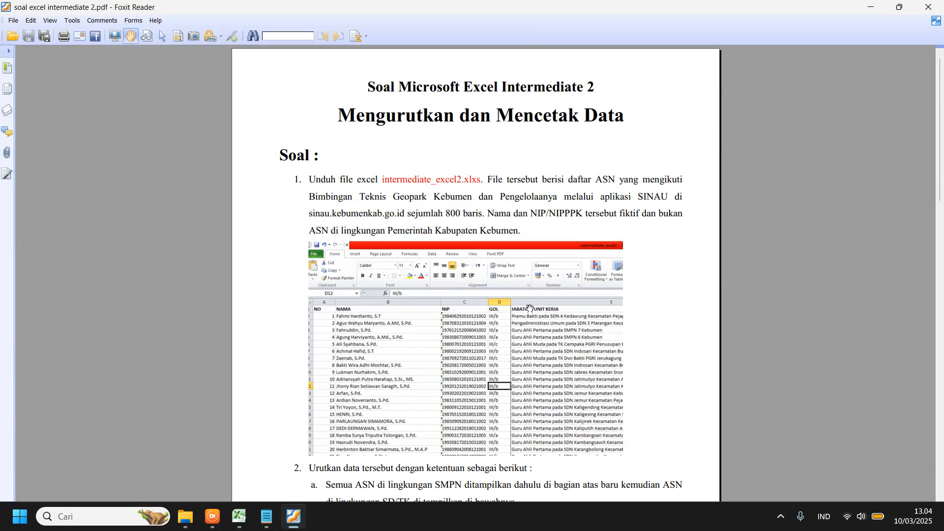
Read task 1 of the exercise PDF about the intermediate_excel2 file and its sample data table
{"action": "scroll", "coordinate": [523, 253], "scroll_direction": "down", "scroll_amount": 10}
{"action": "scroll", "coordinate": [443, 249], "scroll_direction": "up", "scroll_amount": 5}
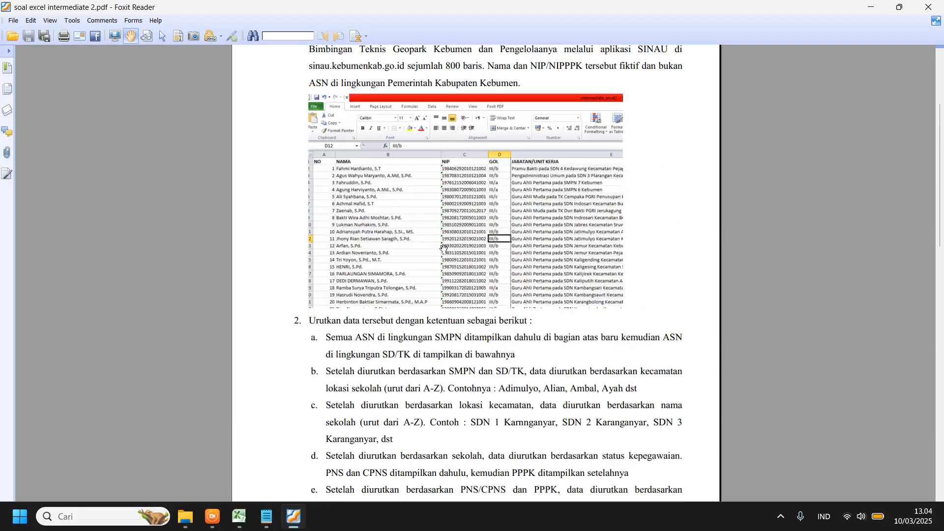
{"action": "scroll", "coordinate": [423, 266], "scroll_direction": "up", "scroll_amount": 5}
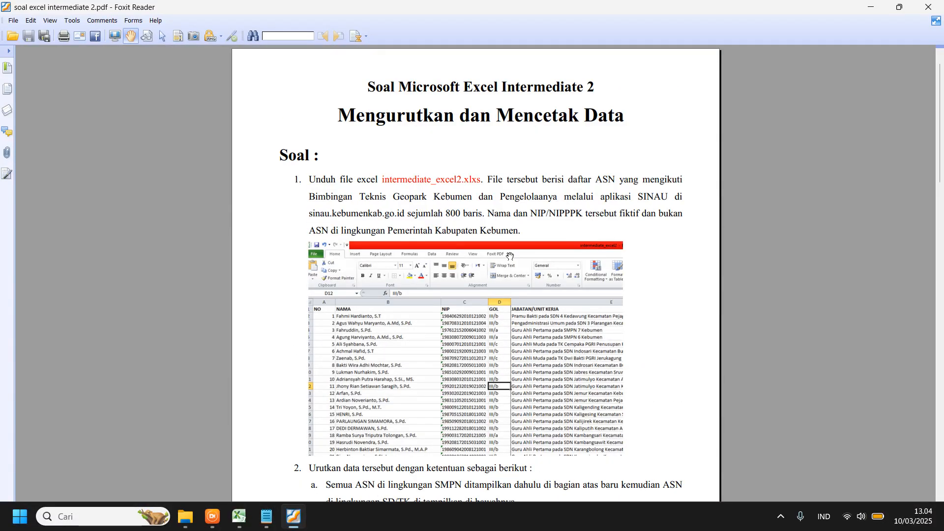
{"action": "scroll", "coordinate": [510, 257], "scroll_direction": "up", "scroll_amount": 1}
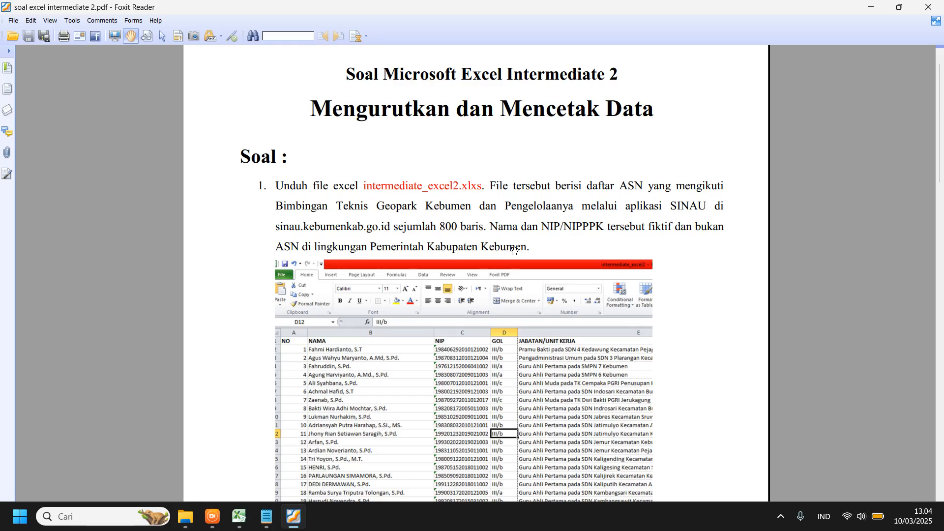
{"action": "scroll", "coordinate": [509, 258], "scroll_direction": "down", "scroll_amount": 8}
{"action": "scroll", "coordinate": [503, 252], "scroll_direction": "up", "scroll_amount": 9}
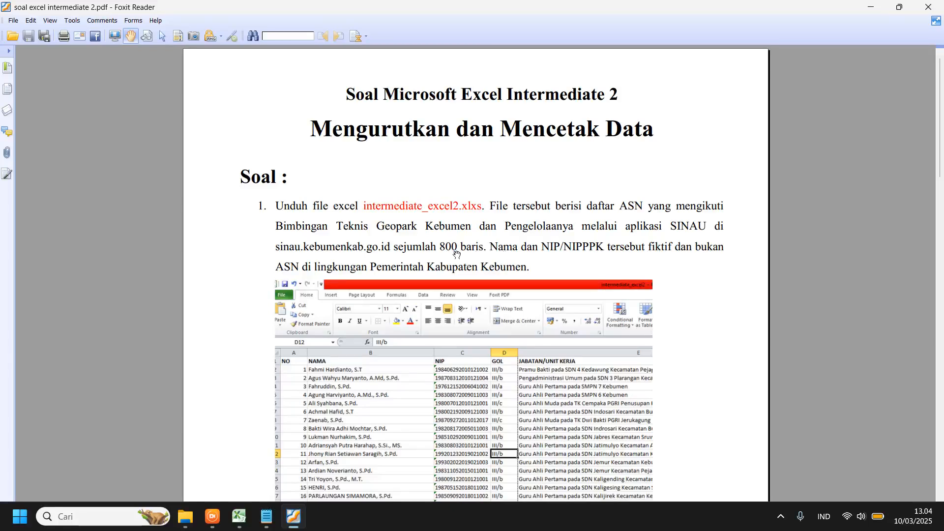
{"action": "scroll", "coordinate": [521, 241], "scroll_direction": "down", "scroll_amount": 6}
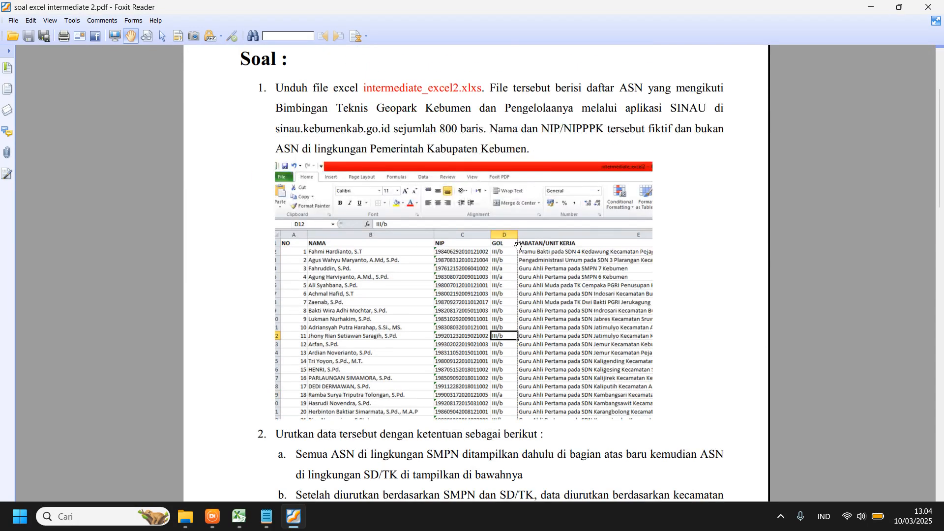
{"action": "scroll", "coordinate": [499, 256], "scroll_direction": "up", "scroll_amount": 3}
{"action": "scroll", "coordinate": [236, 488], "scroll_direction": "up", "scroll_amount": 3}
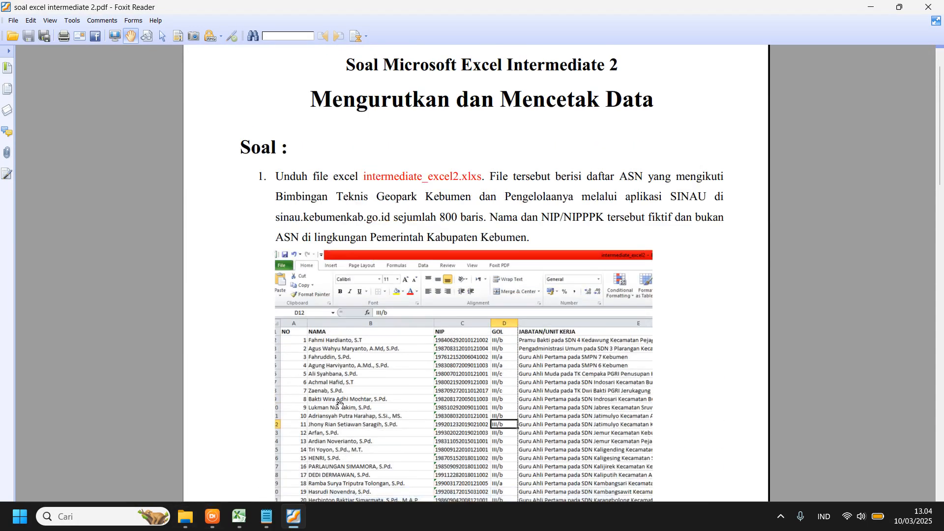
Check the intermediate_excel2 workbook in Excel and its file in the Unduhan folder, returning to the exercise PDF
{"action": "left_click", "coordinate": [231, 524]}
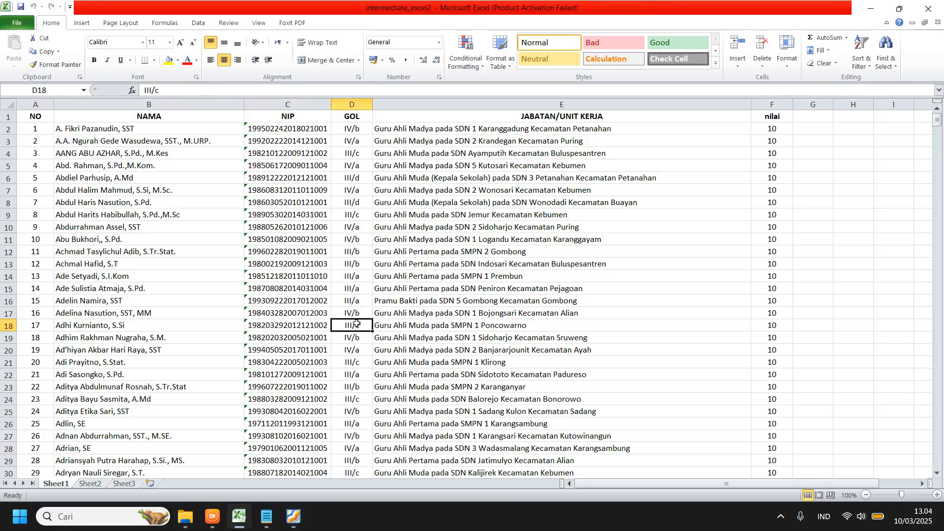
{"action": "left_click", "coordinate": [185, 516]}
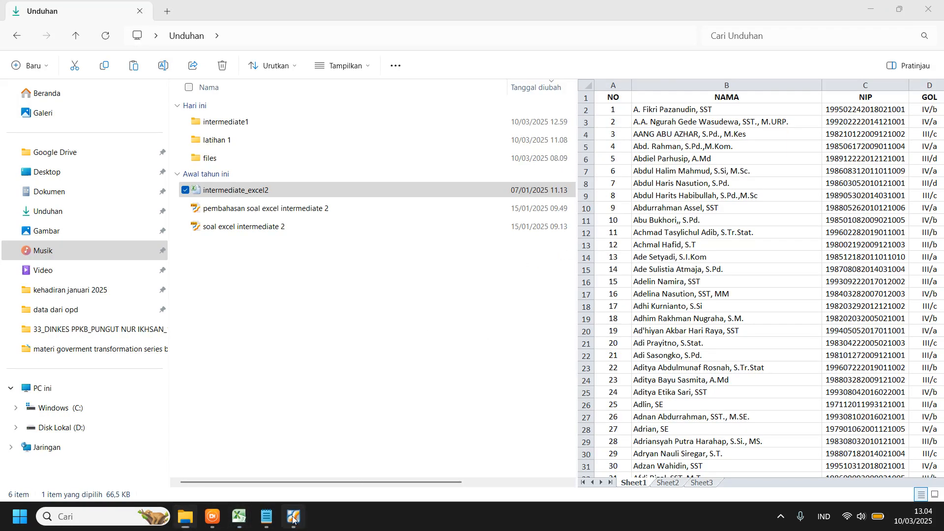
{"action": "left_click", "coordinate": [294, 517]}
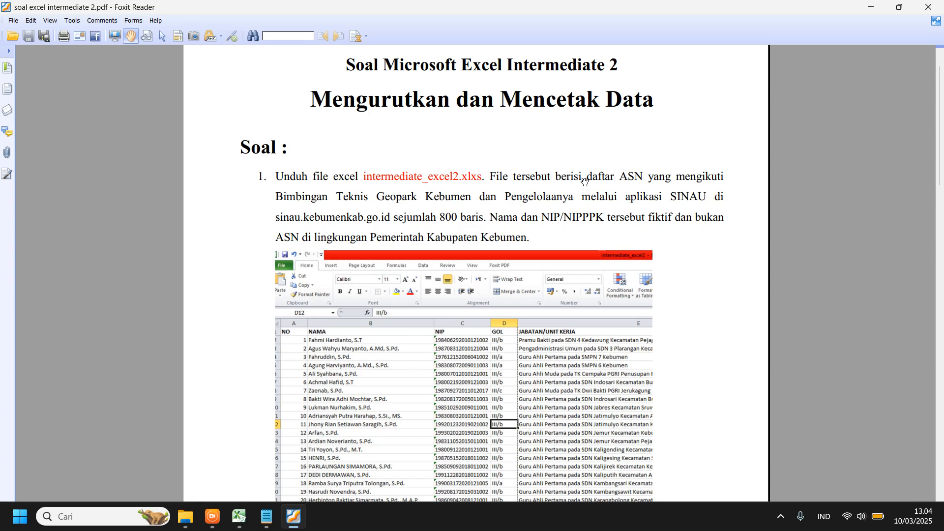
{"action": "left_click", "coordinate": [294, 518]}
Switch to Excel and look over the NAMA, NIP and JABATAN/UNIT KERJA columns on Sheet1
{"action": "left_click", "coordinate": [240, 518]}
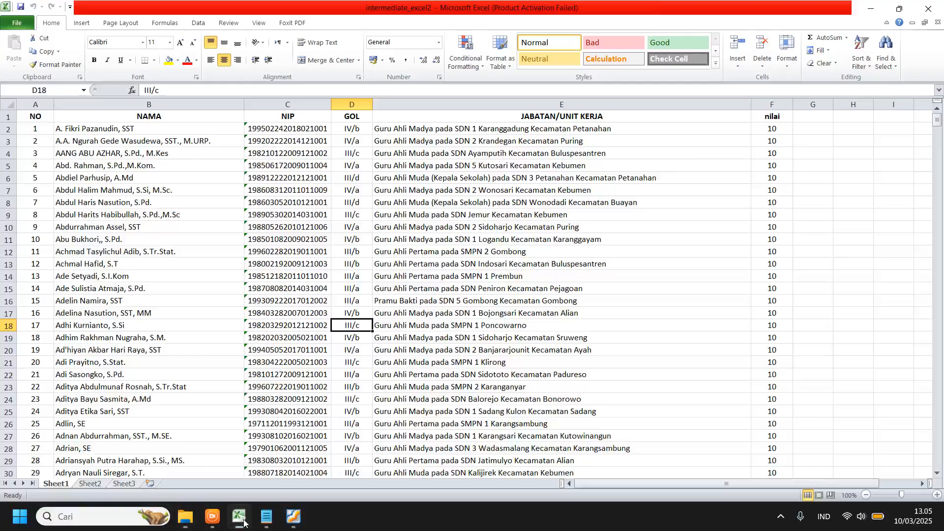
{"action": "left_click", "coordinate": [491, 298]}
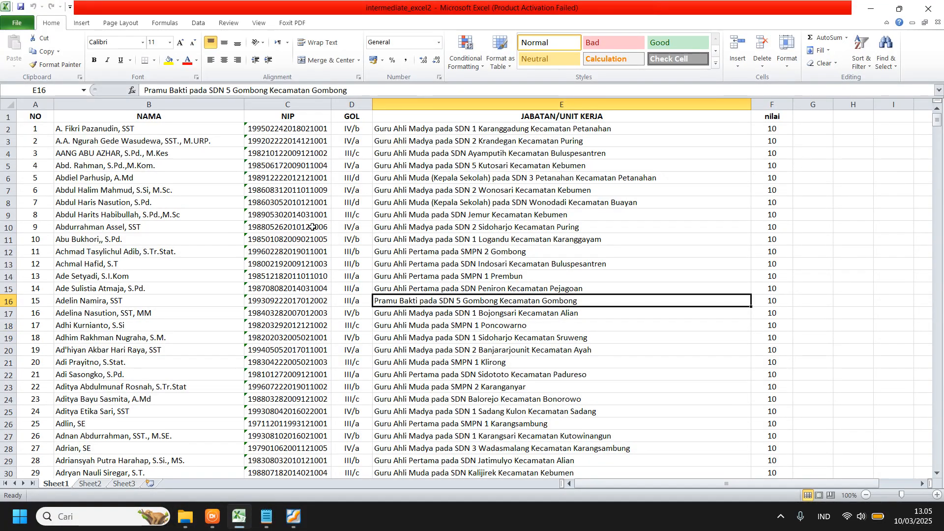
{"action": "left_click", "coordinate": [122, 166]}
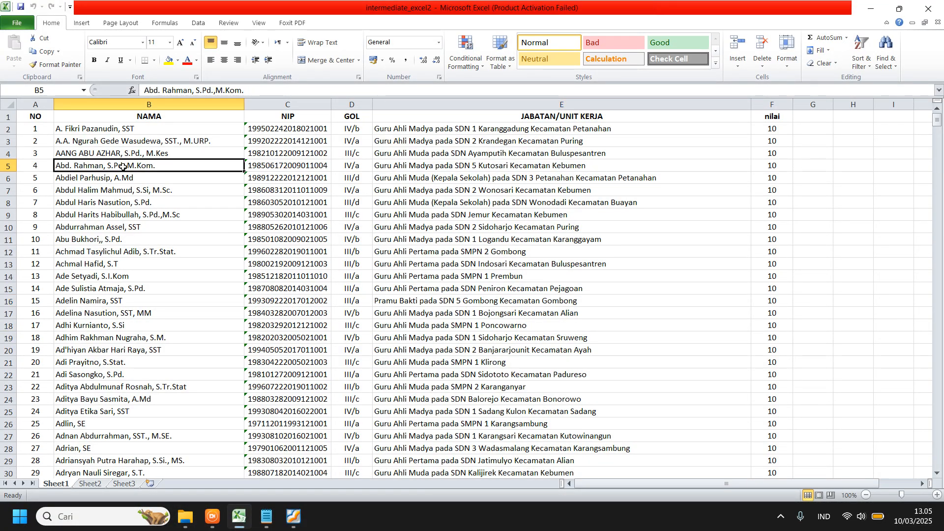
{"action": "left_click", "coordinate": [277, 156]}
{"action": "left_click", "coordinate": [488, 154]}
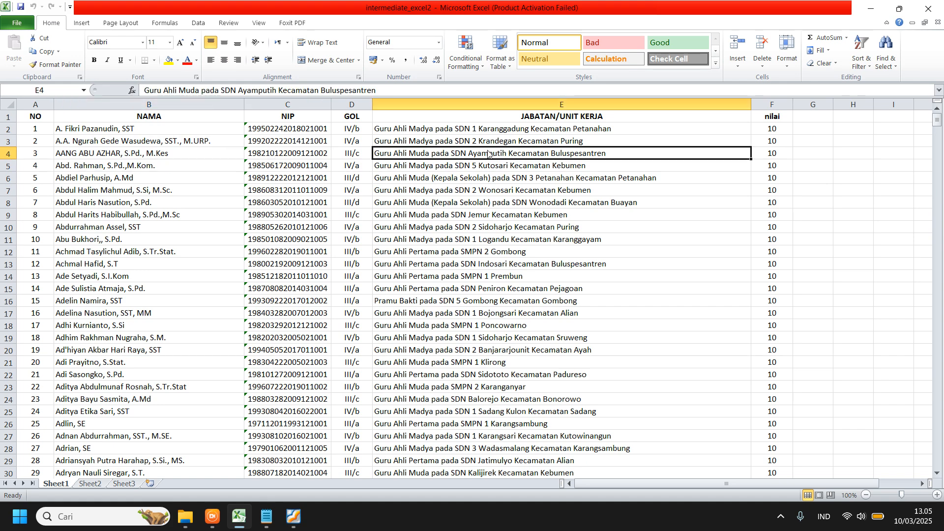
{"action": "scroll", "coordinate": [431, 150], "scroll_direction": "down", "scroll_amount": 6}
{"action": "scroll", "coordinate": [431, 149], "scroll_direction": "up", "scroll_amount": 6}
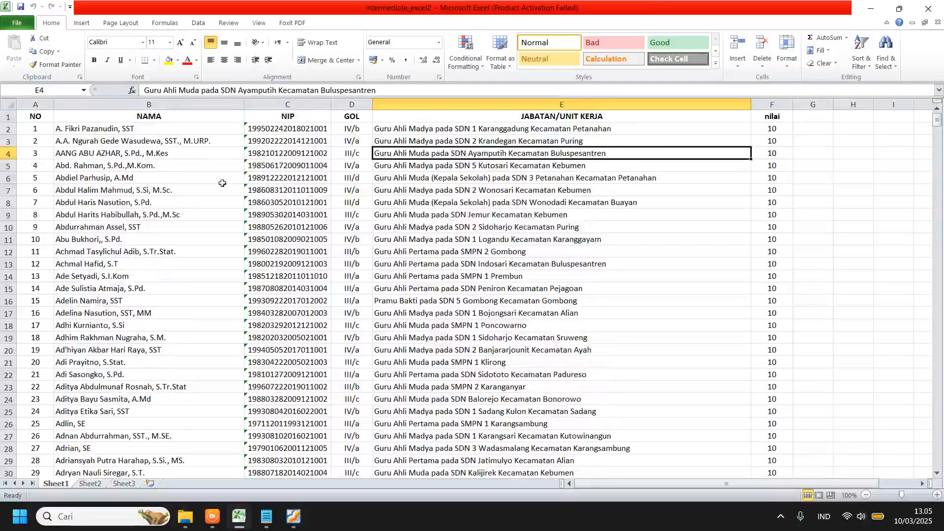
{"action": "left_click", "coordinate": [181, 159]}
Switch to the exercise PDF and read task 2's first sorting rule on placing SMPN before SD/TK
{"action": "left_click", "coordinate": [294, 516]}
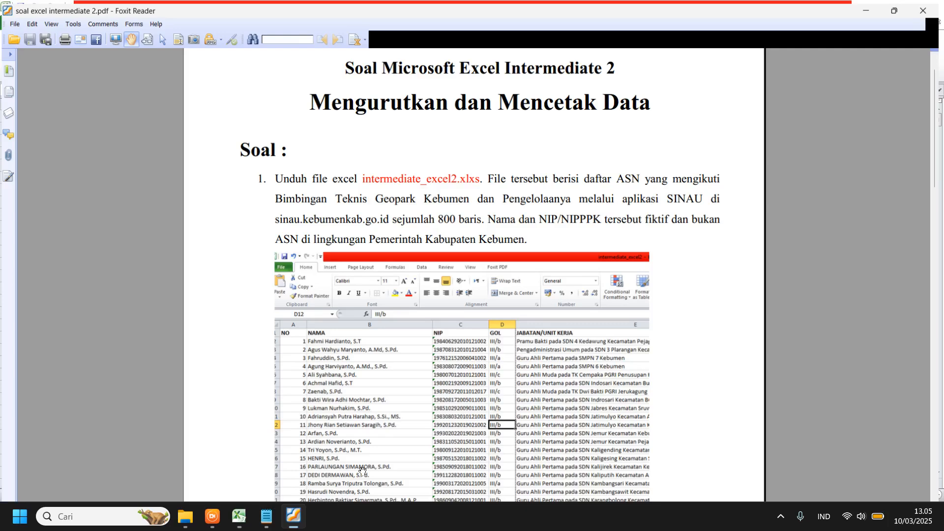
{"action": "scroll", "coordinate": [477, 303], "scroll_direction": "down", "scroll_amount": 3}
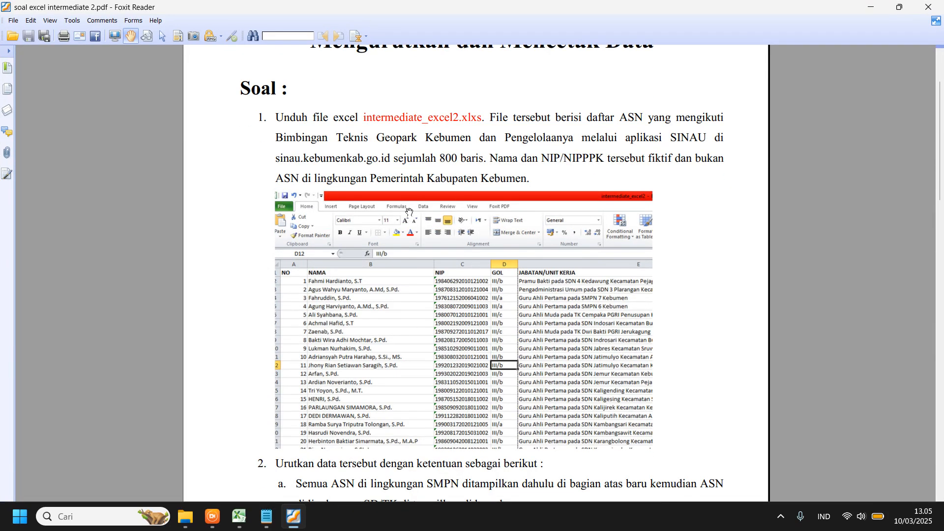
{"action": "scroll", "coordinate": [415, 206], "scroll_direction": "down", "scroll_amount": 12}
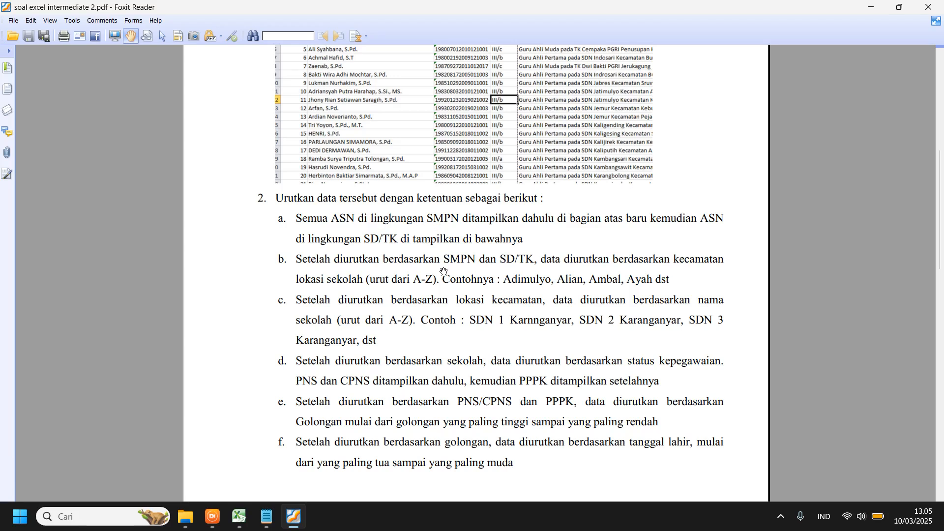
{"action": "scroll", "coordinate": [406, 282], "scroll_direction": "up", "scroll_amount": 1}
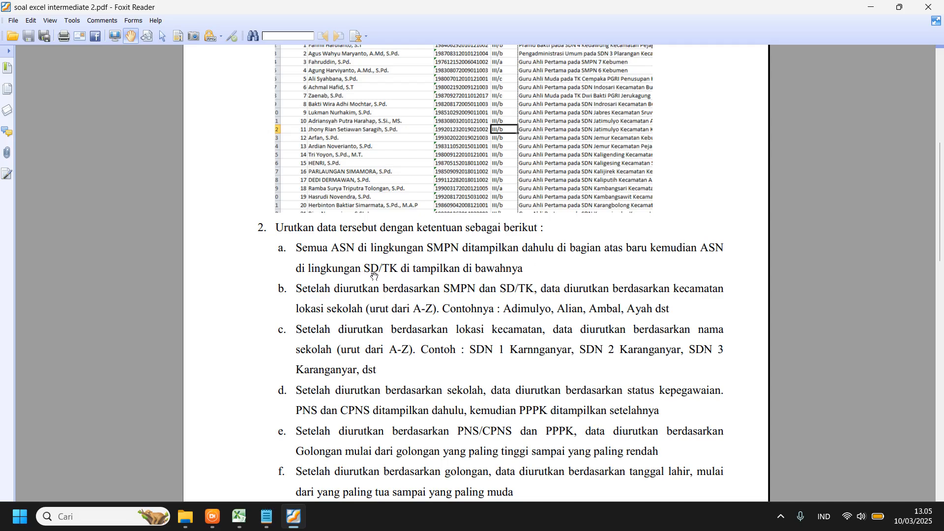
{"action": "scroll", "coordinate": [503, 286], "scroll_direction": "up", "scroll_amount": 3}
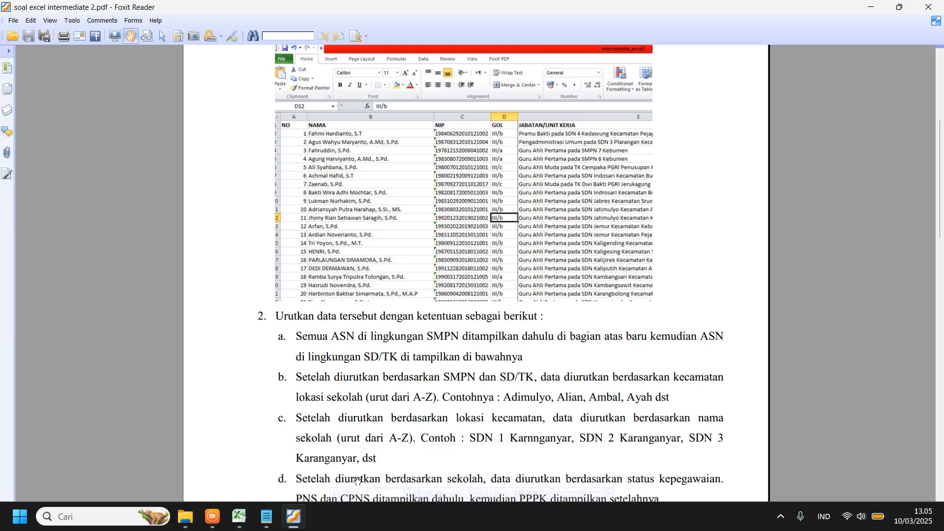
Switch to Excel and examine how SMPN, SDN and TK entries are mixed in the JABATAN/UNIT KERJA column
{"action": "left_click", "coordinate": [240, 517]}
{"action": "left_click", "coordinate": [505, 314]}
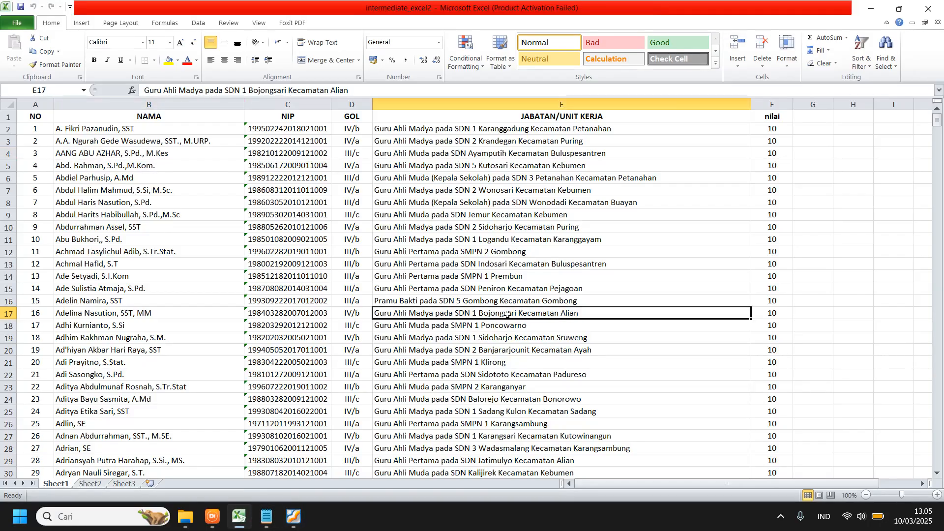
{"action": "left_click_drag", "start_coordinate": [526, 130], "coordinate": [546, 376]}
{"action": "scroll", "coordinate": [523, 376], "scroll_direction": "down", "scroll_amount": 9}
{"action": "left_click", "coordinate": [523, 377]}
{"action": "scroll", "coordinate": [519, 341], "scroll_direction": "down", "scroll_amount": 14}
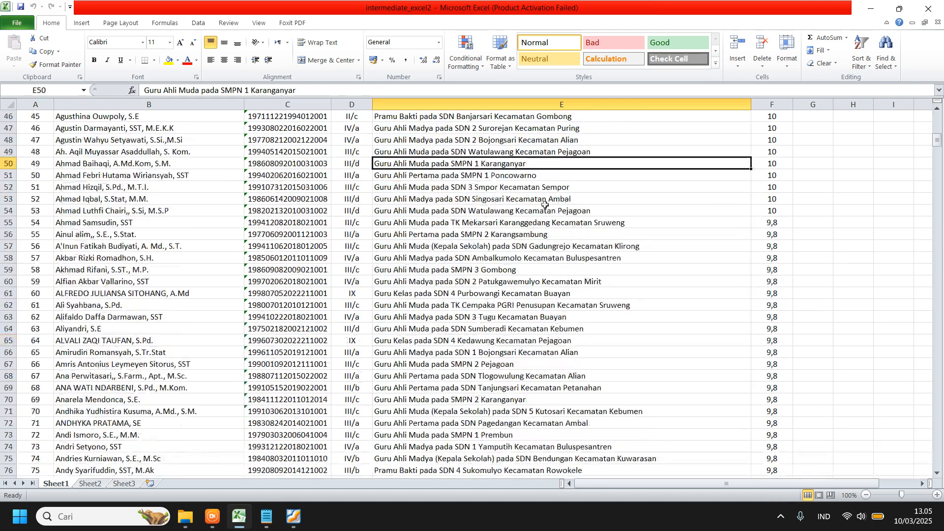
{"action": "scroll", "coordinate": [506, 271], "scroll_direction": "up", "scroll_amount": 3}
{"action": "left_click_drag", "start_coordinate": [505, 305], "coordinate": [503, 356]}
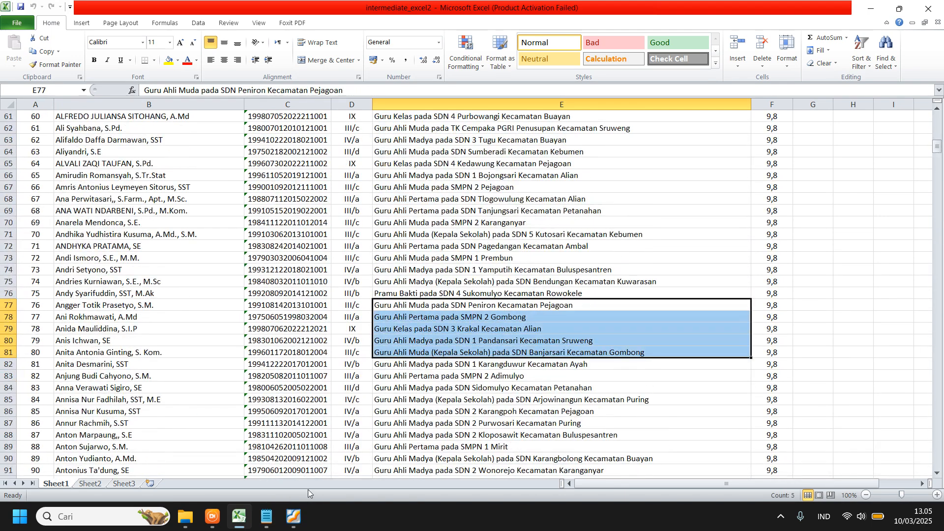
Switch to the exercise PDF and read rule b on sorting by the school's kecamatan from A to Z
{"action": "left_click", "coordinate": [294, 516]}
{"action": "scroll", "coordinate": [502, 320], "scroll_direction": "down", "scroll_amount": 1}
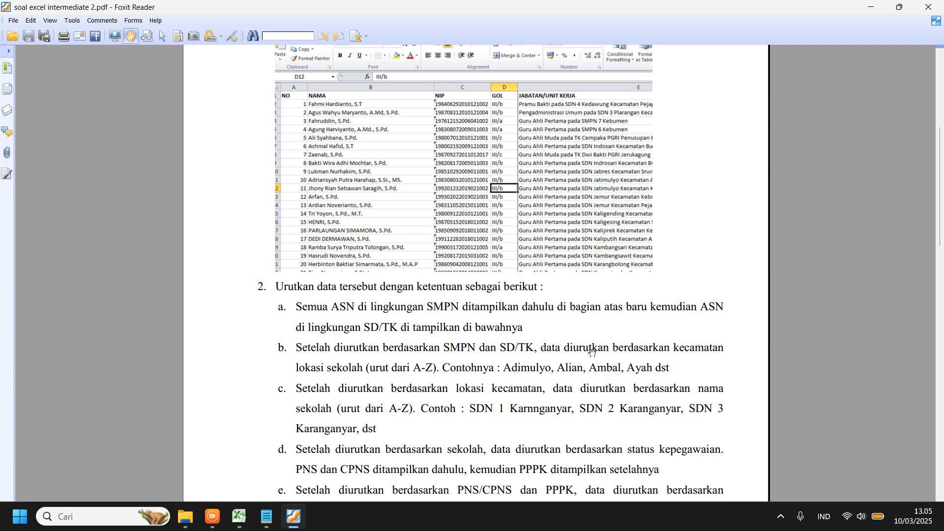
{"action": "scroll", "coordinate": [614, 347], "scroll_direction": "down", "scroll_amount": 2}
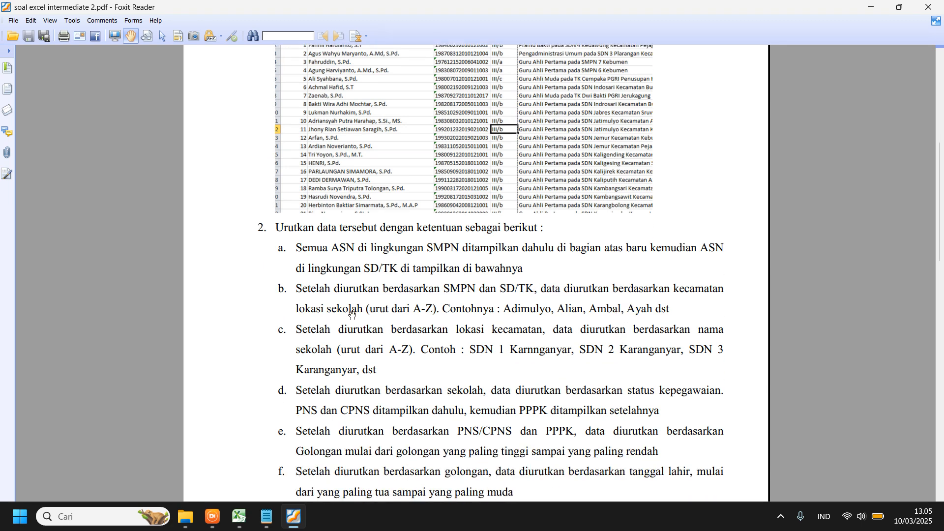
Switch to Excel and examine the kecamatan names within the JABATAN/UNIT KERJA entries from the first data row down
{"action": "key", "text": "alt+Tab"}
{"action": "scroll", "coordinate": [565, 302], "scroll_direction": "up", "scroll_amount": 6}
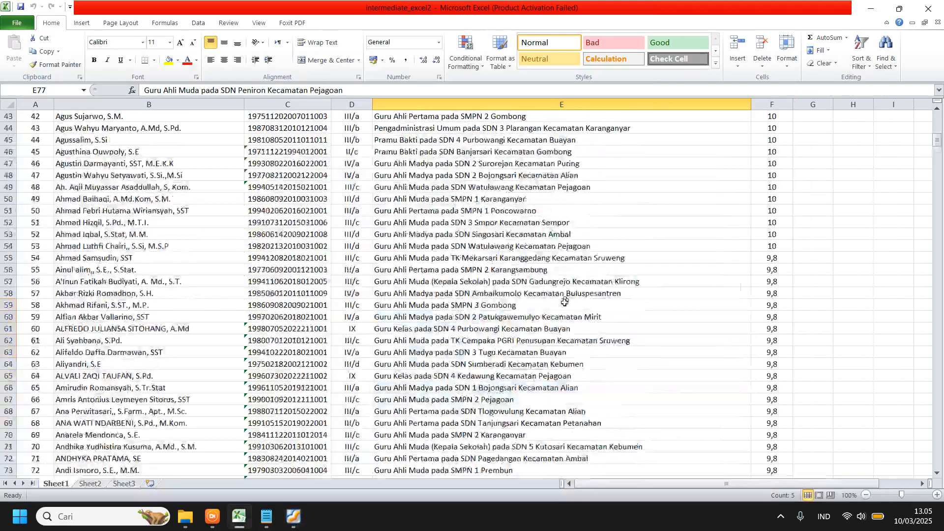
{"action": "scroll", "coordinate": [565, 302], "scroll_direction": "up", "scroll_amount": 14}
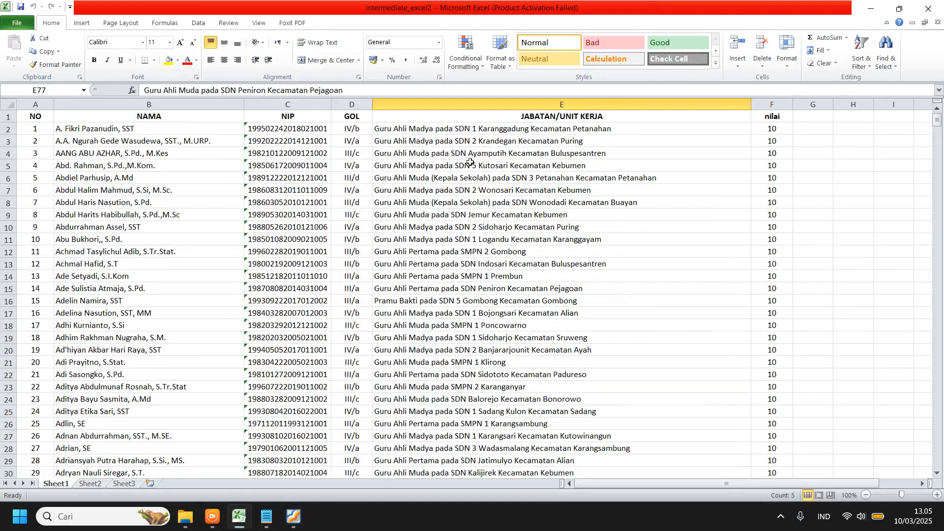
{"action": "left_click_drag", "start_coordinate": [489, 131], "coordinate": [488, 366]}
{"action": "scroll", "coordinate": [506, 305], "scroll_direction": "down", "scroll_amount": 4}
{"action": "left_click_drag", "start_coordinate": [484, 228], "coordinate": [493, 386]}
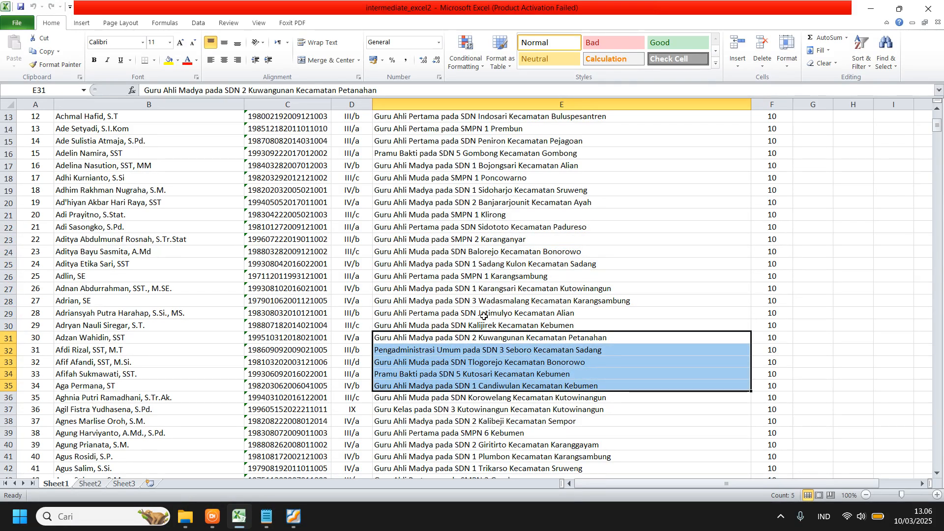
{"action": "left_click", "coordinate": [495, 301]}
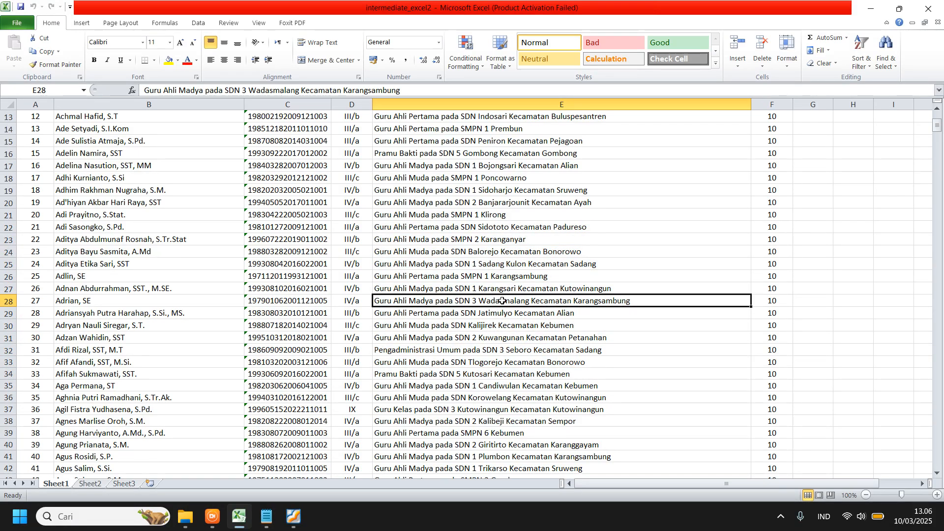
Switch to the exercise PDF and read rules c and d on sorting by school name and by employment status
{"action": "left_click", "coordinate": [295, 516]}
{"action": "scroll", "coordinate": [504, 346], "scroll_direction": "down", "scroll_amount": 1}
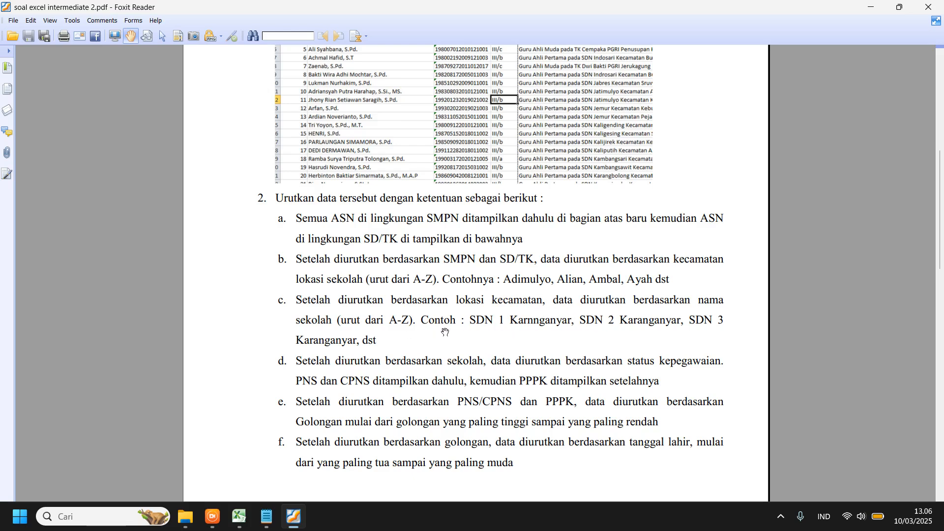
{"action": "scroll", "coordinate": [455, 357], "scroll_direction": "down", "scroll_amount": 1}
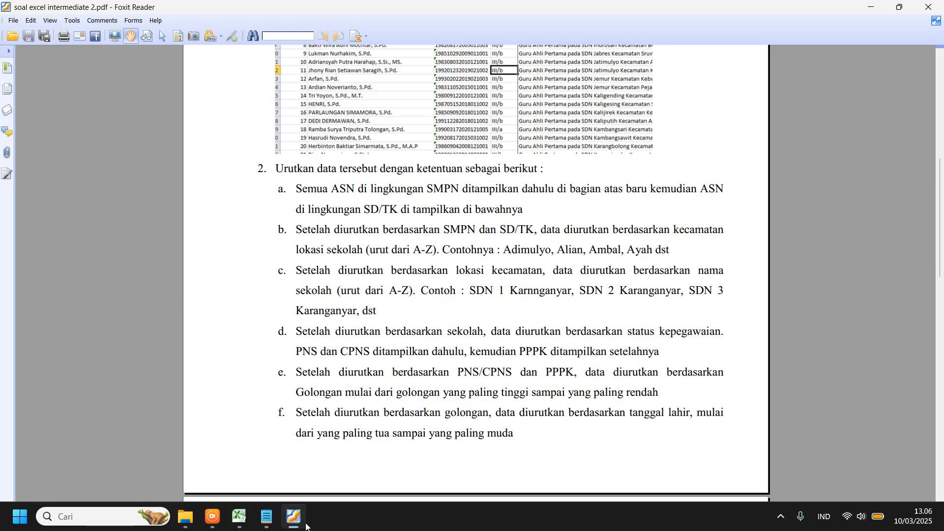
{"action": "mouse_move", "coordinate": [302, 528]}
{"action": "scroll", "coordinate": [683, 397], "scroll_direction": "down", "scroll_amount": 1}
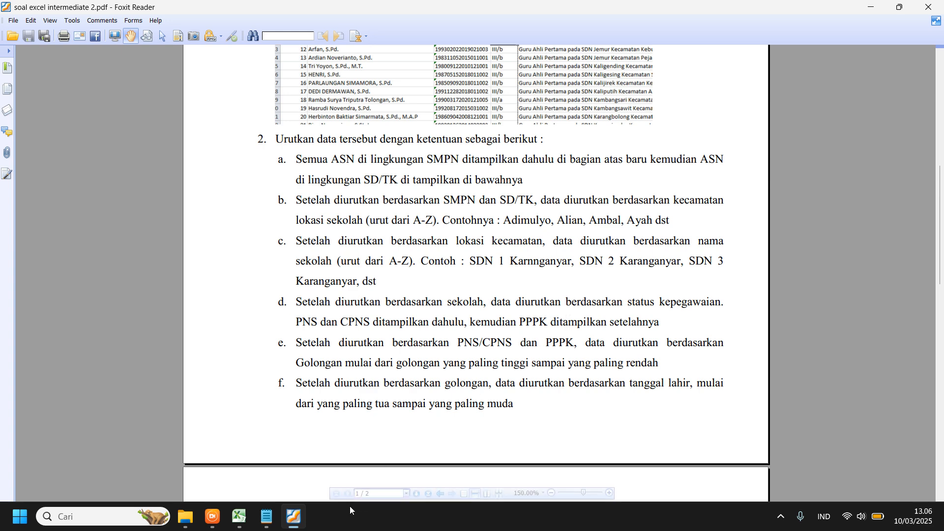
{"action": "key", "text": "alt+Tab"}
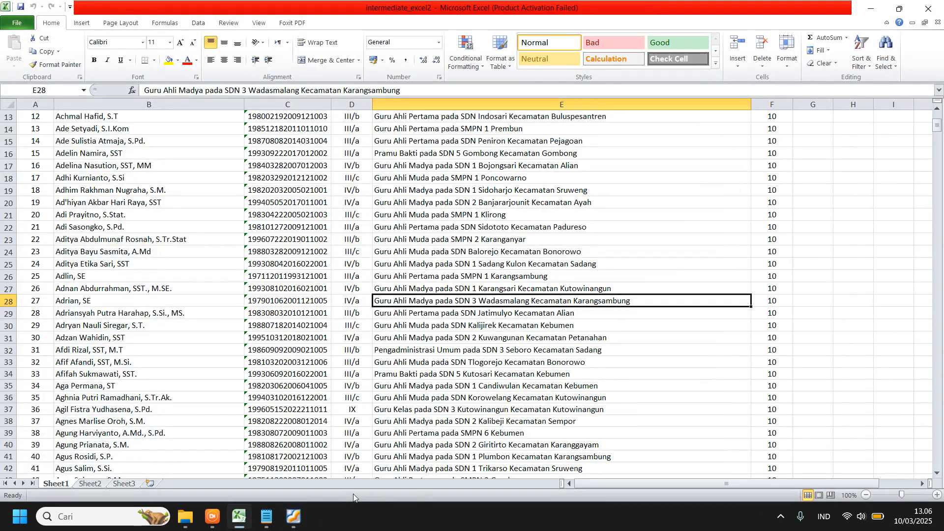
{"action": "left_click", "coordinate": [293, 516]}
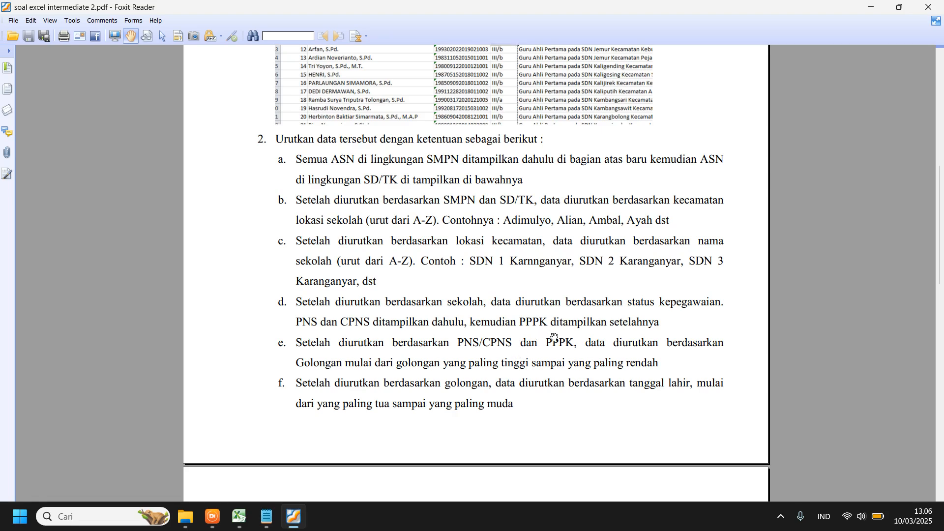
Read rules e and f on sorting by Golongan from highest to lowest and by birth date from oldest to youngest
{"action": "scroll", "coordinate": [551, 335], "scroll_direction": "down", "scroll_amount": 1}
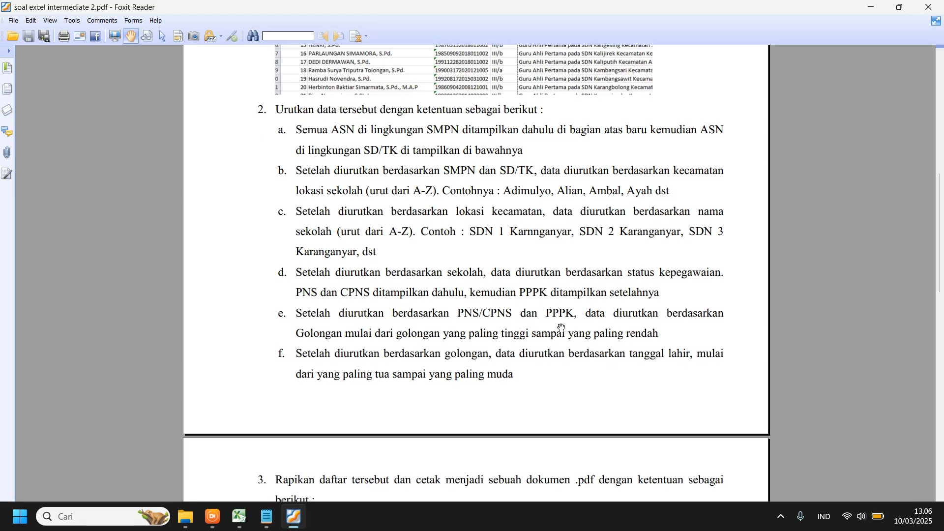
{"action": "scroll", "coordinate": [561, 320], "scroll_direction": "down", "scroll_amount": 1}
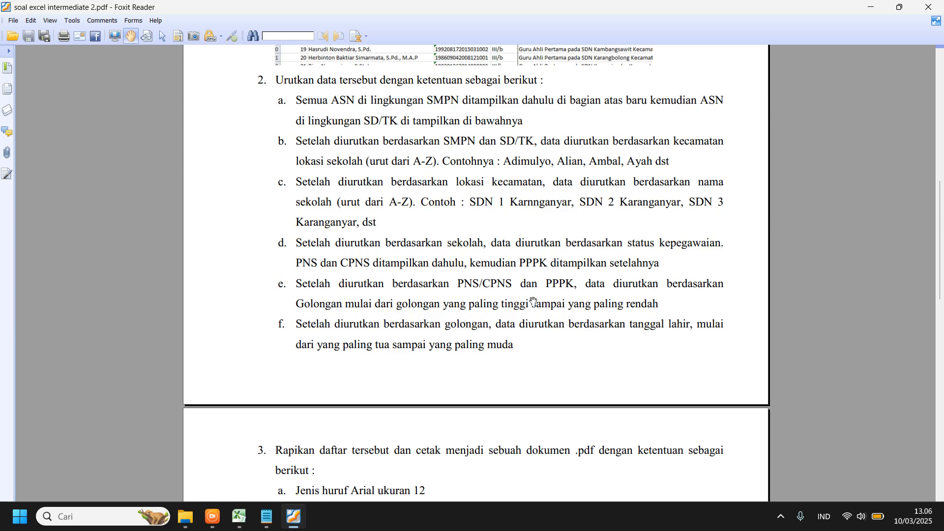
{"action": "scroll", "coordinate": [570, 315], "scroll_direction": "down", "scroll_amount": 1}
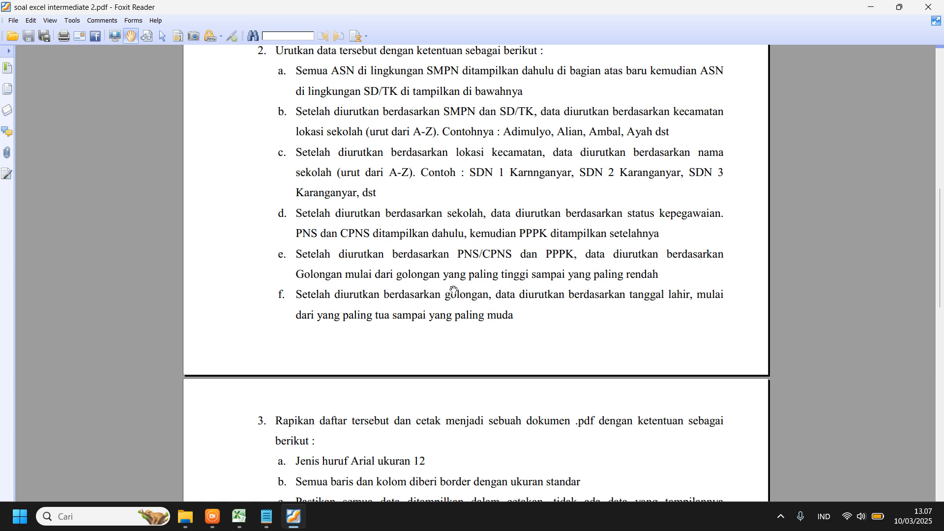
{"action": "scroll", "coordinate": [441, 286], "scroll_direction": "down", "scroll_amount": 1}
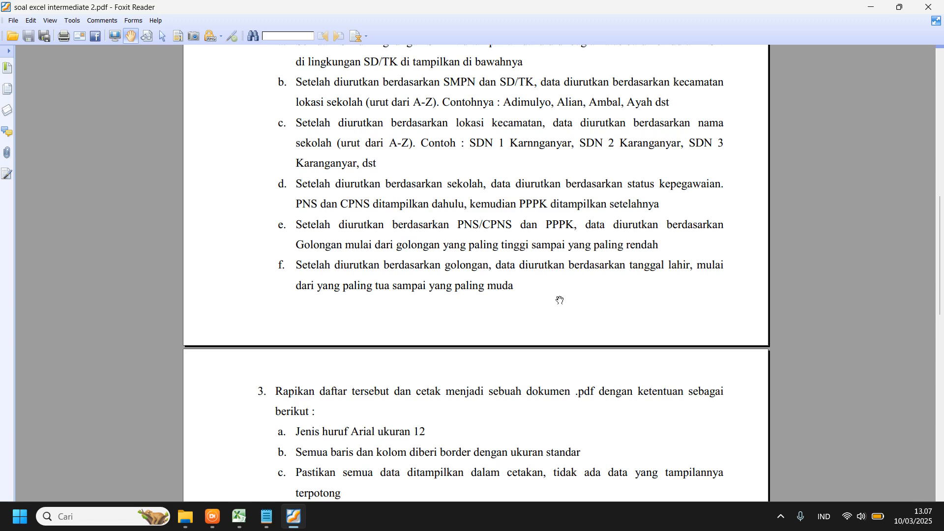
{"action": "scroll", "coordinate": [574, 301], "scroll_direction": "down", "scroll_amount": 1}
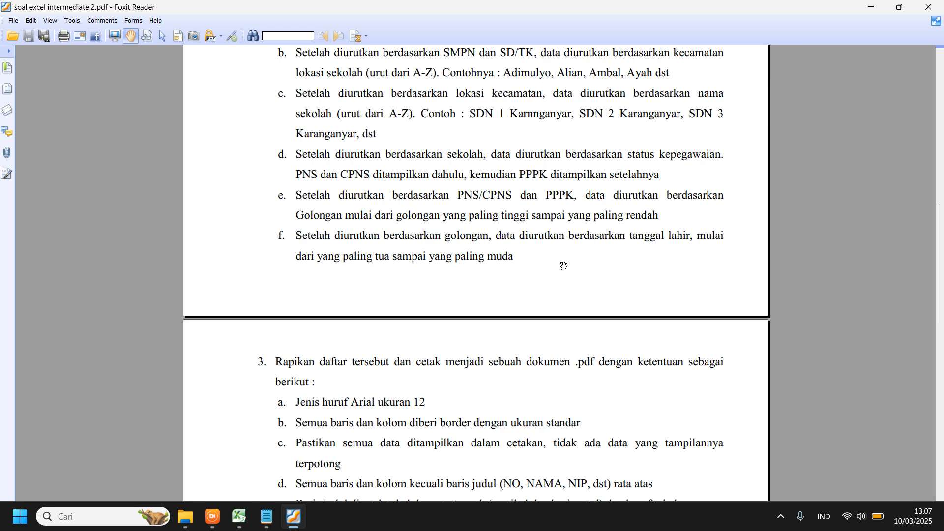
{"action": "scroll", "coordinate": [566, 268], "scroll_direction": "down", "scroll_amount": 3}
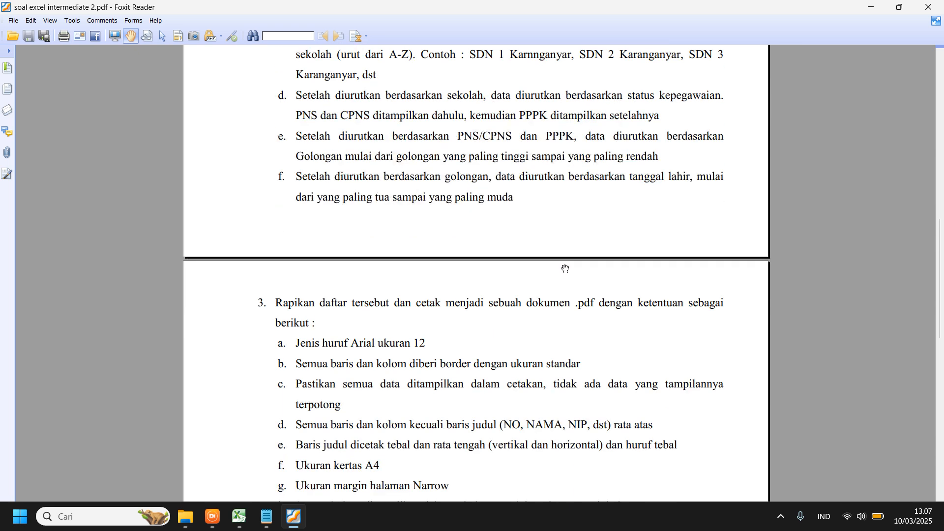
Review the task 2 sorting rules together with task 3's formatting and PDF printing requirements
{"action": "scroll", "coordinate": [524, 267], "scroll_direction": "up", "scroll_amount": 9}
{"action": "scroll", "coordinate": [523, 267], "scroll_direction": "down", "scroll_amount": 6}
{"action": "scroll", "coordinate": [523, 267], "scroll_direction": "down", "scroll_amount": 5}
{"action": "scroll", "coordinate": [489, 255], "scroll_direction": "down", "scroll_amount": 5}
{"action": "scroll", "coordinate": [495, 268], "scroll_direction": "up", "scroll_amount": 5}
{"action": "scroll", "coordinate": [494, 268], "scroll_direction": "up", "scroll_amount": 3}
{"action": "scroll", "coordinate": [473, 240], "scroll_direction": "up", "scroll_amount": 5}
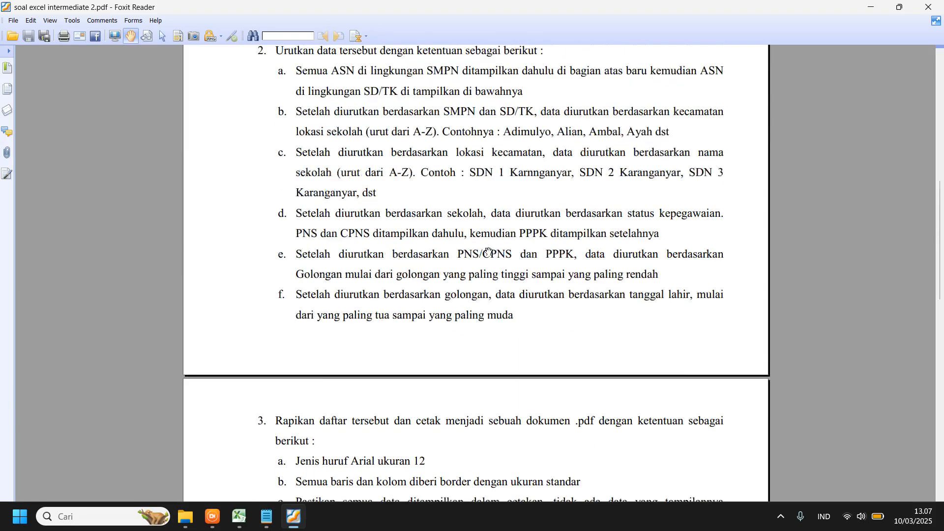
{"action": "scroll", "coordinate": [453, 249], "scroll_direction": "down", "scroll_amount": 5}
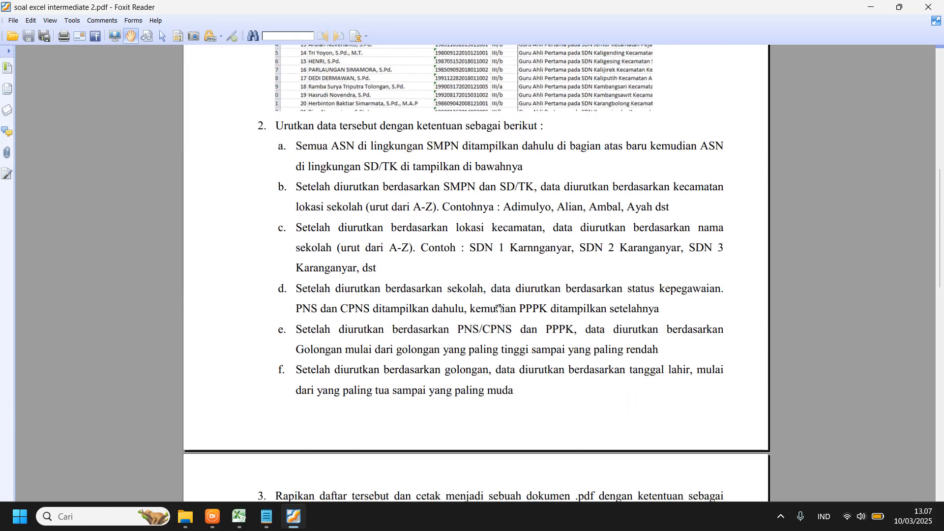
{"action": "scroll", "coordinate": [510, 294], "scroll_direction": "down", "scroll_amount": 3}
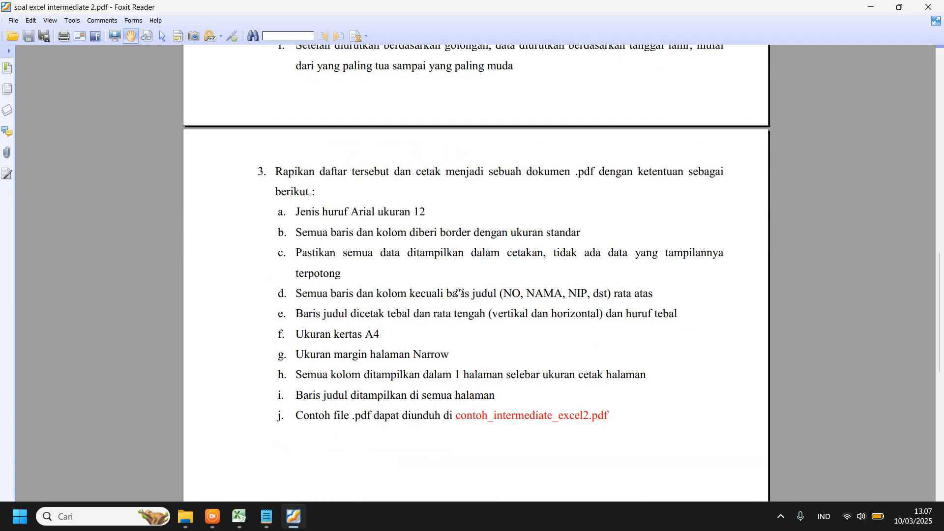
{"action": "scroll", "coordinate": [468, 300], "scroll_direction": "up", "scroll_amount": 10}
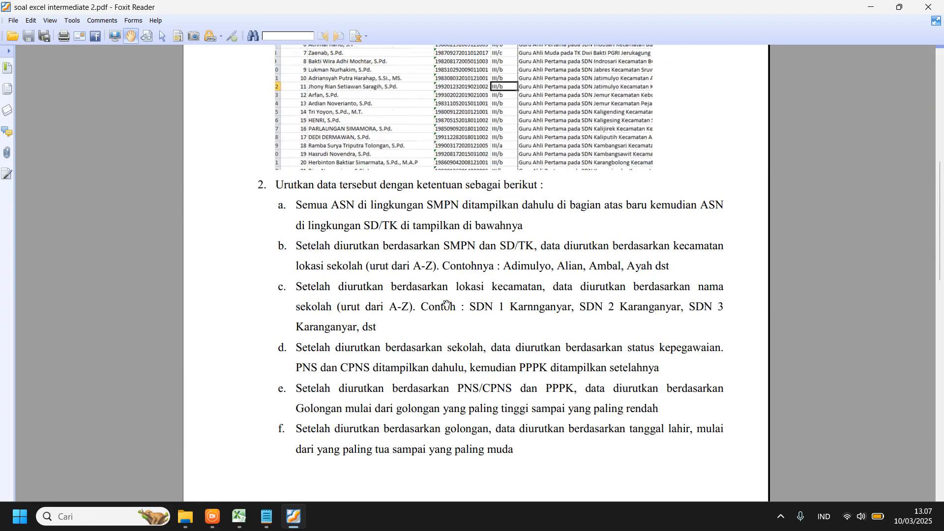
{"action": "scroll", "coordinate": [450, 304], "scroll_direction": "down", "scroll_amount": 7}
{"action": "scroll", "coordinate": [461, 309], "scroll_direction": "down", "scroll_amount": 3}
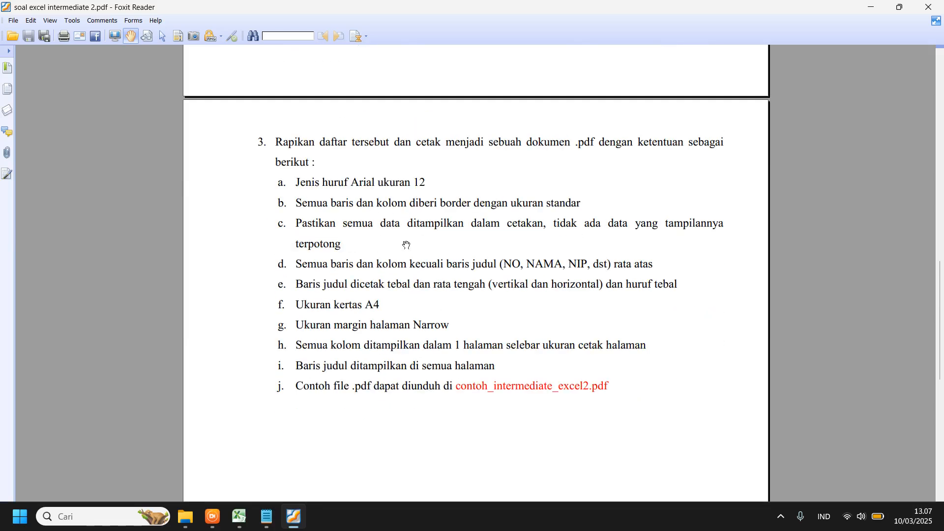
{"action": "scroll", "coordinate": [369, 292], "scroll_direction": "up", "scroll_amount": 5}
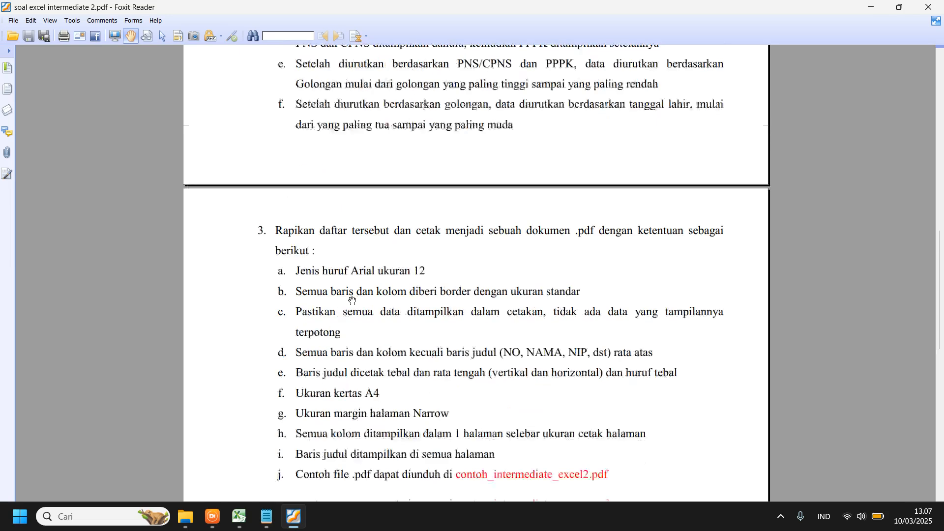
{"action": "scroll", "coordinate": [354, 309], "scroll_direction": "up", "scroll_amount": 2}
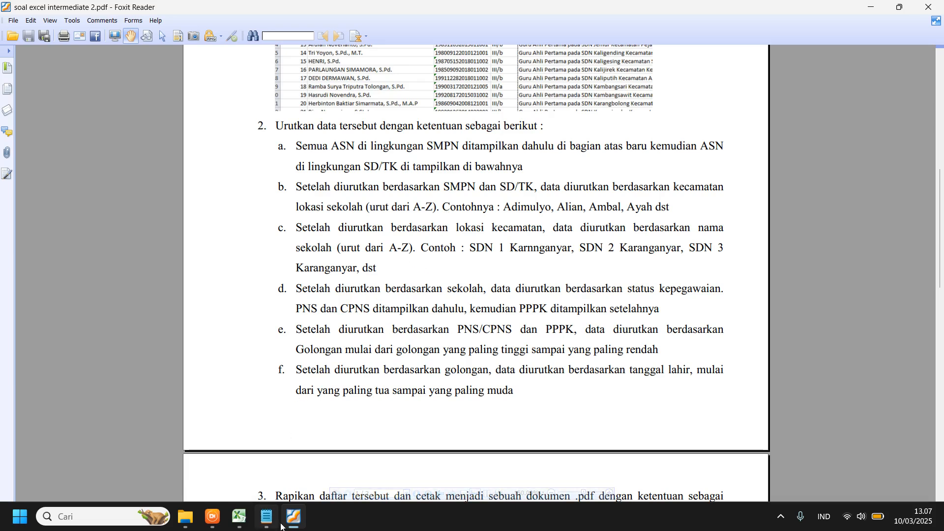
Switch to Excel and examine how position, school and kecamatan are combined in the JABATAN/UNIT KERJA entries from the first data row
{"action": "mouse_move", "coordinate": [268, 526]}
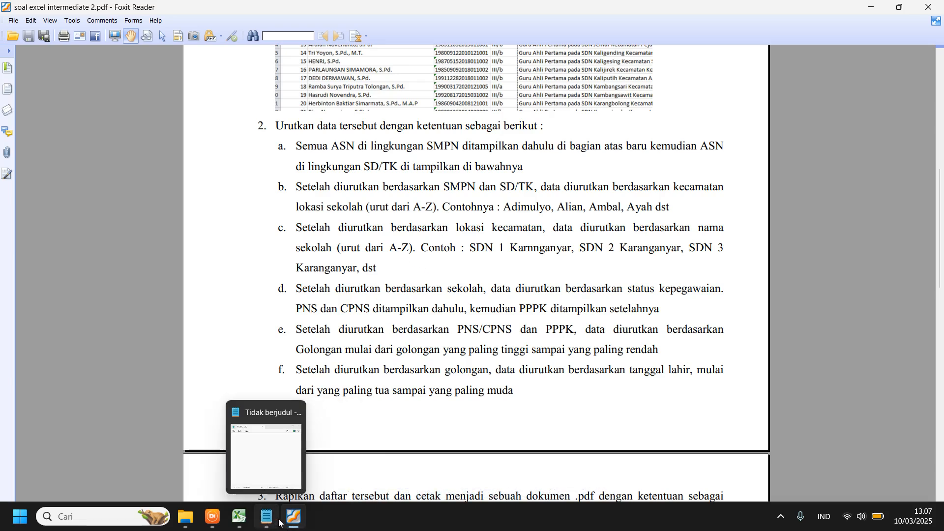
{"action": "left_click", "coordinate": [239, 517]}
{"action": "left_click", "coordinate": [541, 249]}
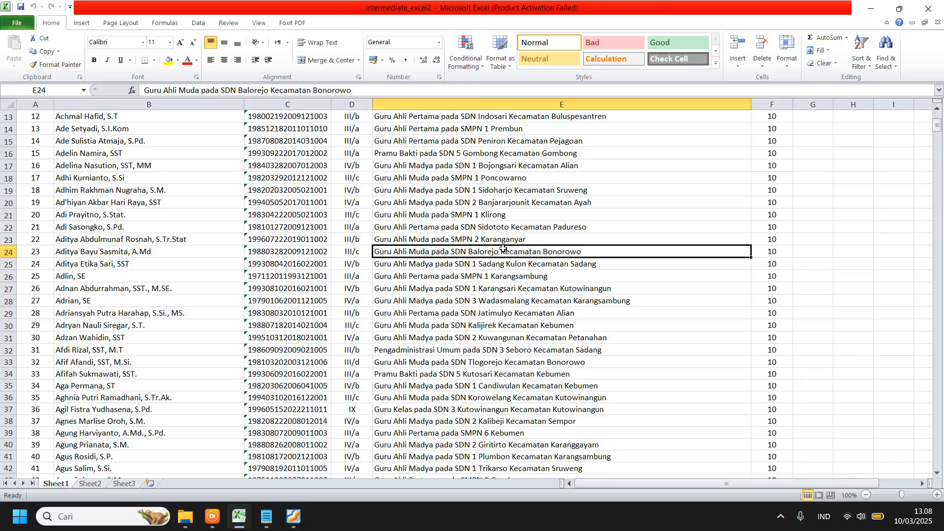
{"action": "scroll", "coordinate": [540, 266], "scroll_direction": "up", "scroll_amount": 4}
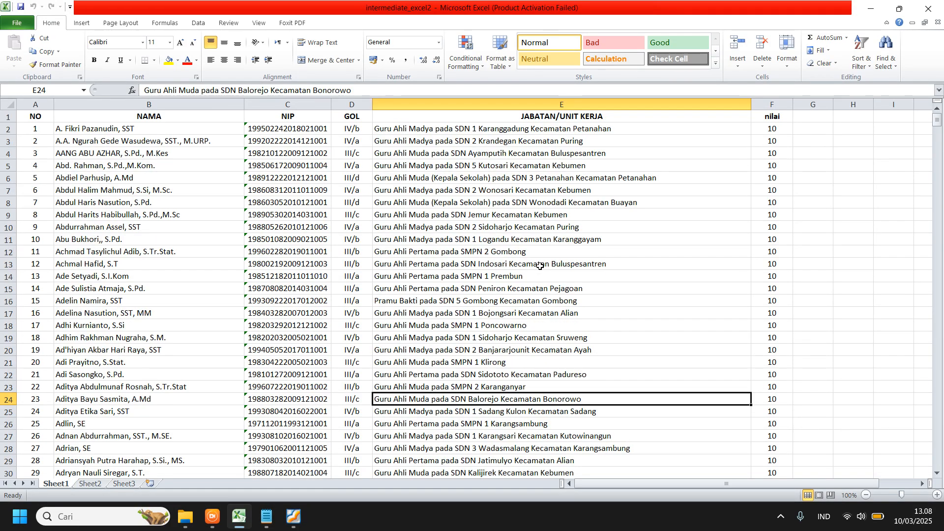
{"action": "left_click", "coordinate": [394, 137]}
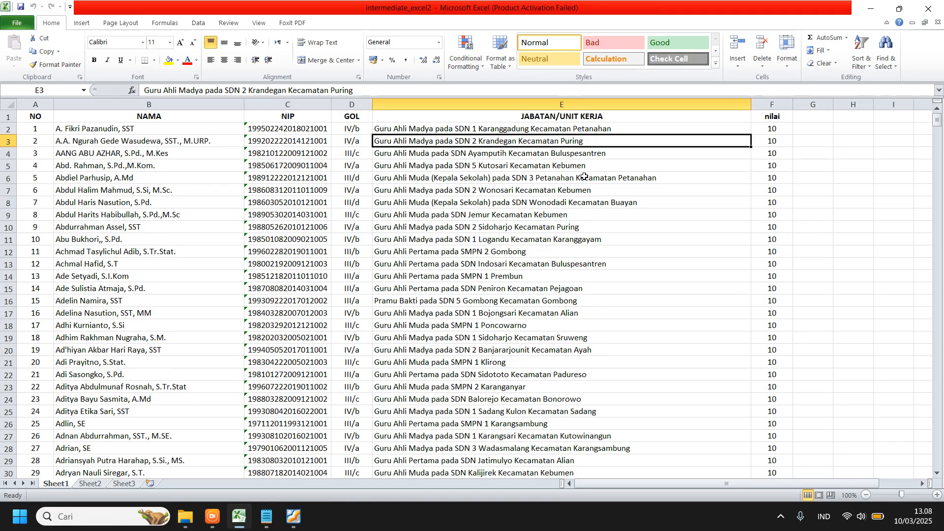
{"action": "left_click", "coordinate": [650, 191]}
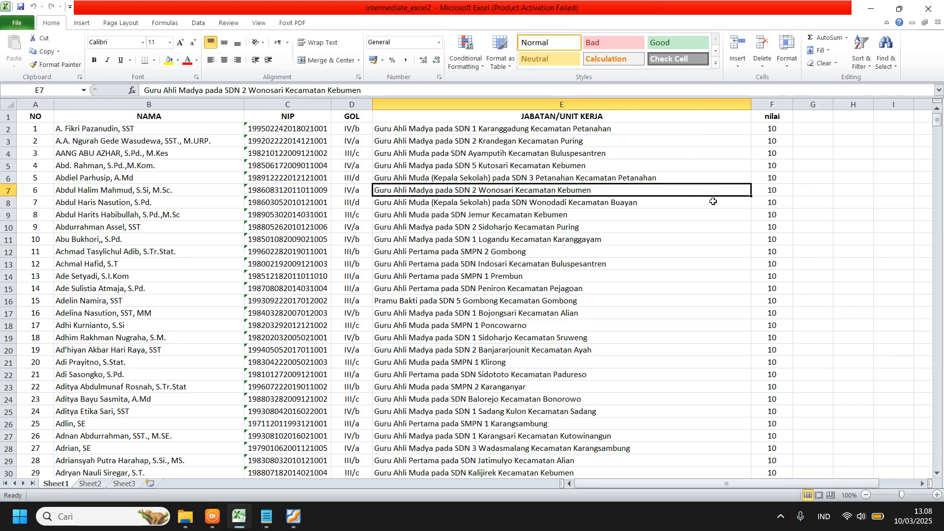
{"action": "left_click", "coordinate": [495, 216]}
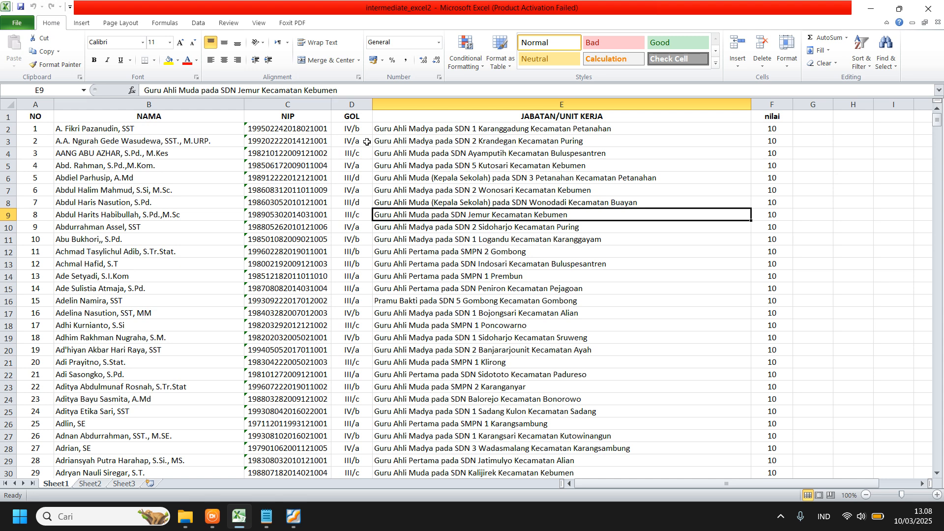
{"action": "left_click", "coordinate": [403, 154]}
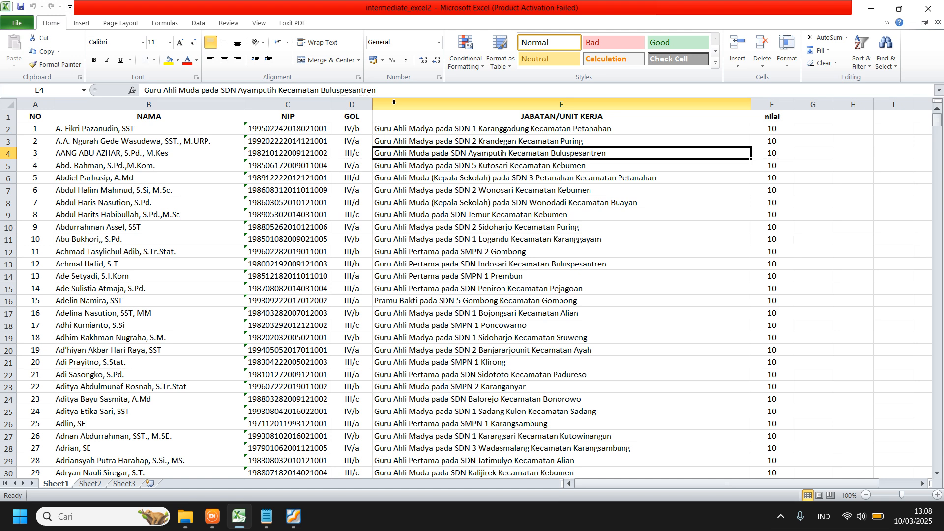
{"action": "left_click", "coordinate": [393, 102]}
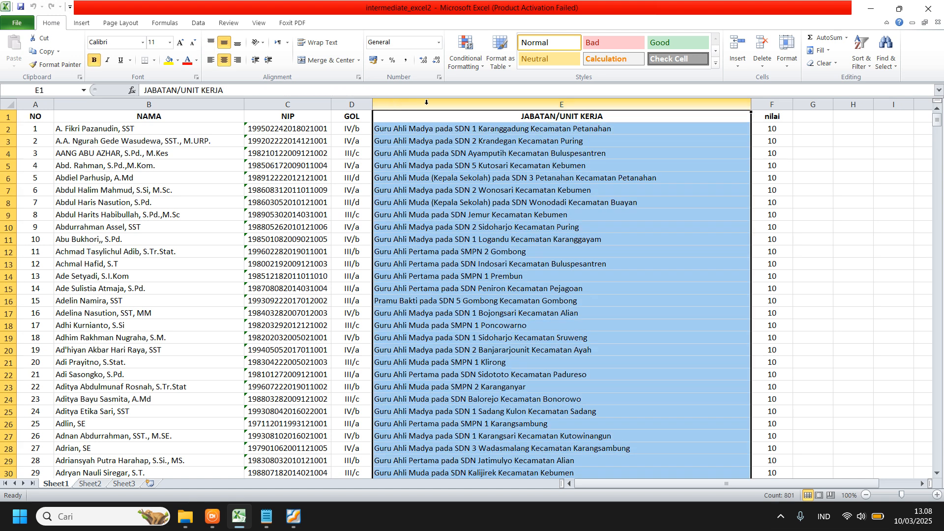
{"action": "left_click_drag", "start_coordinate": [699, 106], "coordinate": [896, 102]}
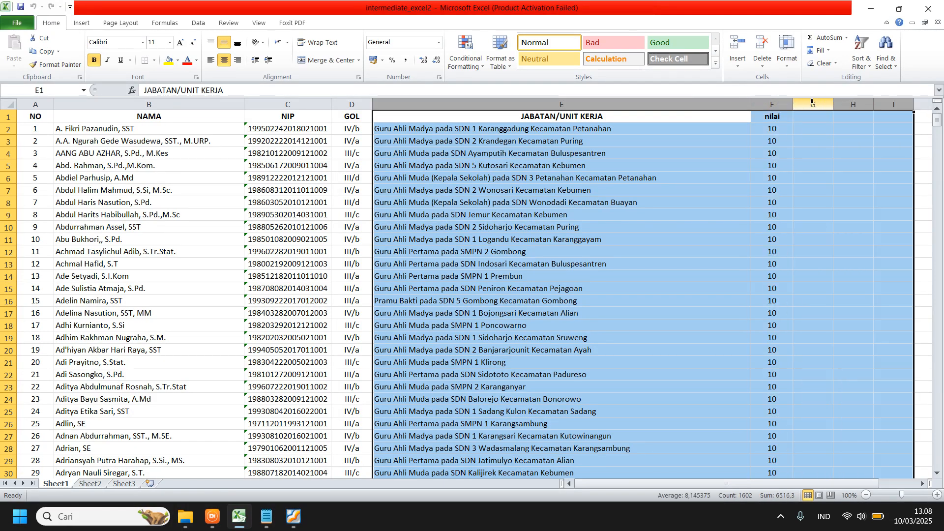
{"action": "right_click", "coordinate": [735, 104]}
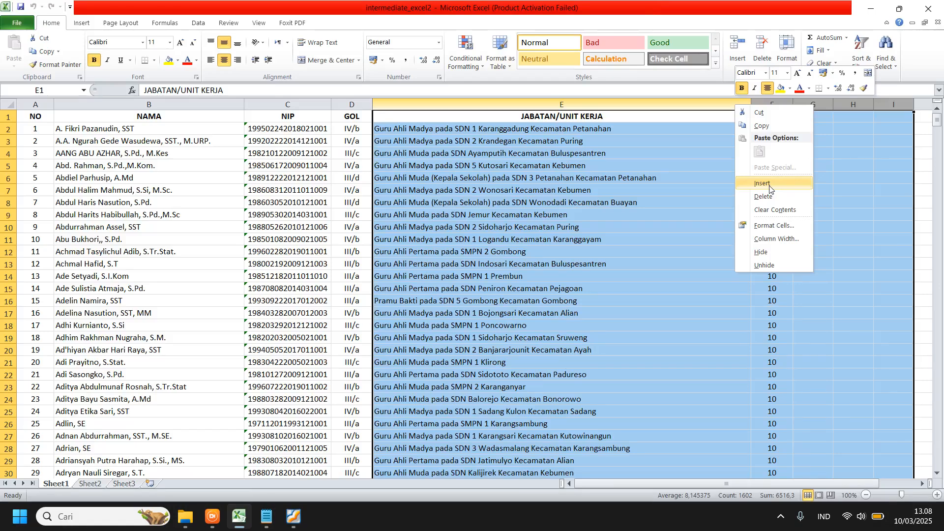
{"action": "left_click", "coordinate": [507, 166]}
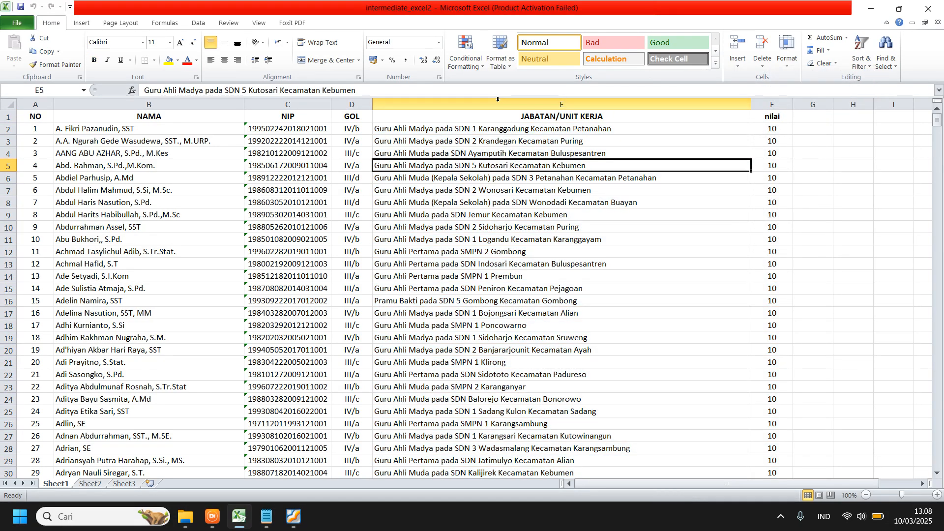
Insert five empty columns between the GOL and JABATAN/UNIT KERJA columns
{"action": "left_click", "coordinate": [498, 99]}
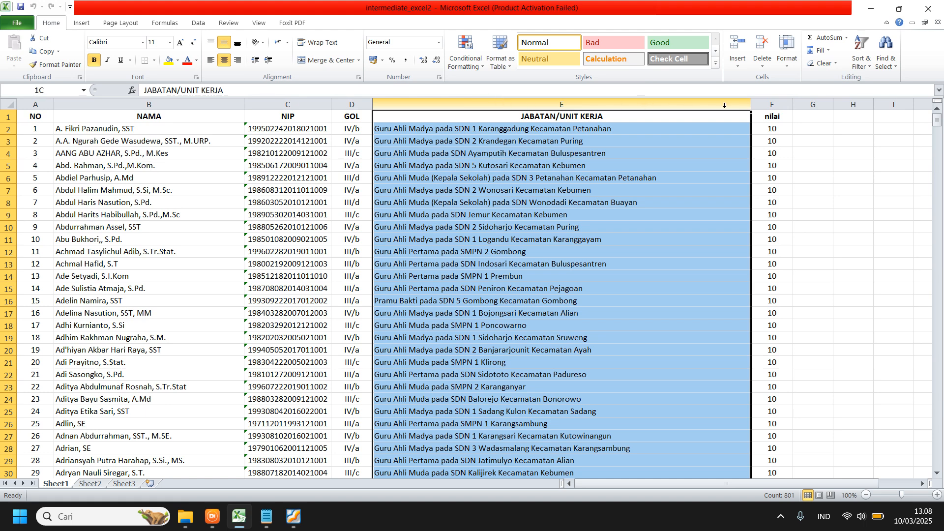
{"action": "left_click_drag", "start_coordinate": [750, 101], "coordinate": [887, 100]}
{"action": "right_click", "coordinate": [680, 100]}
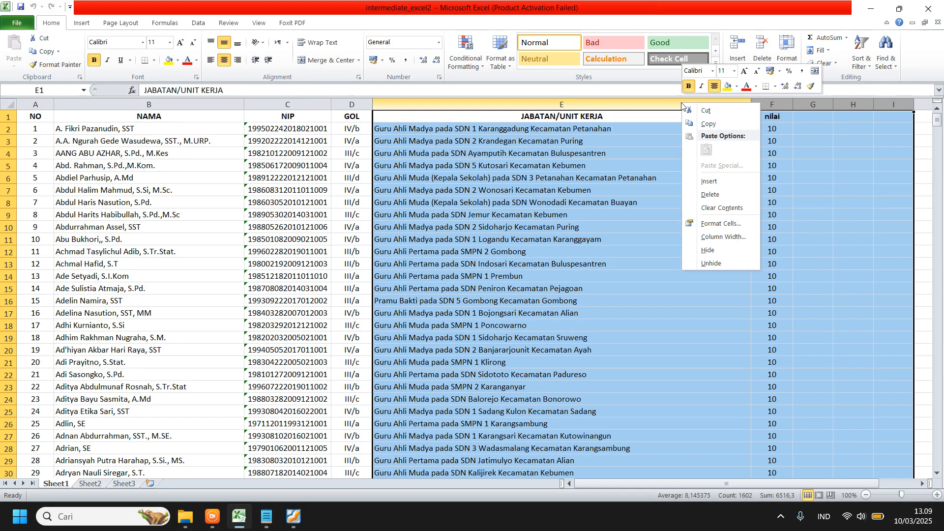
{"action": "left_click", "coordinate": [716, 185]}
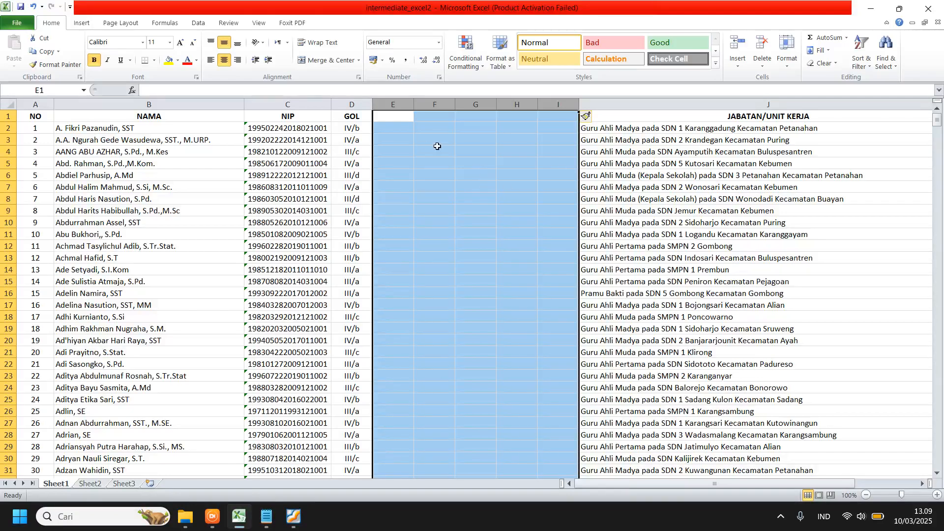
{"action": "left_click", "coordinate": [439, 176]}
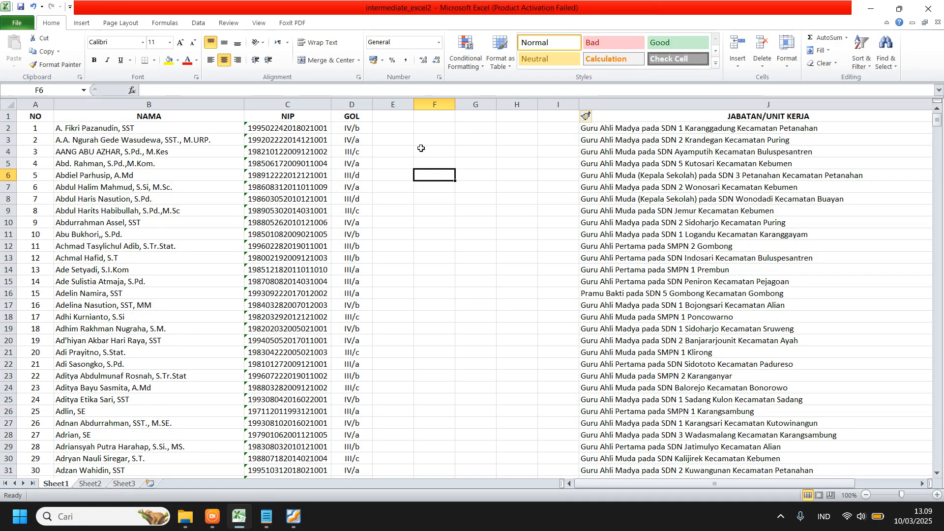
Enter the headers Jabatan and Status in E1 and F1, the first two empty columns after GOL
{"action": "left_click", "coordinate": [395, 120]}
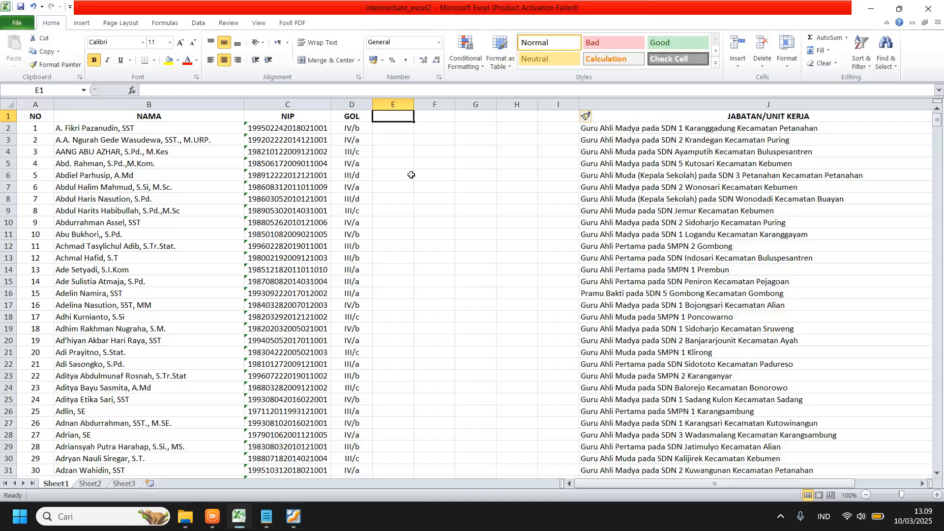
{"action": "type", "text": "Jabatab"}
{"action": "key", "text": "BackSpace"}
{"action": "type", "text": "n"}
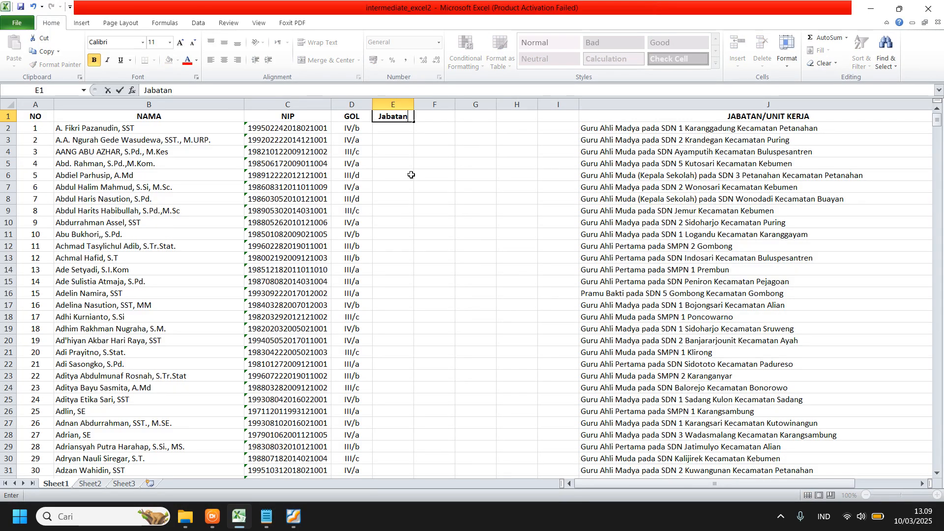
{"action": "key", "text": "Tab"}
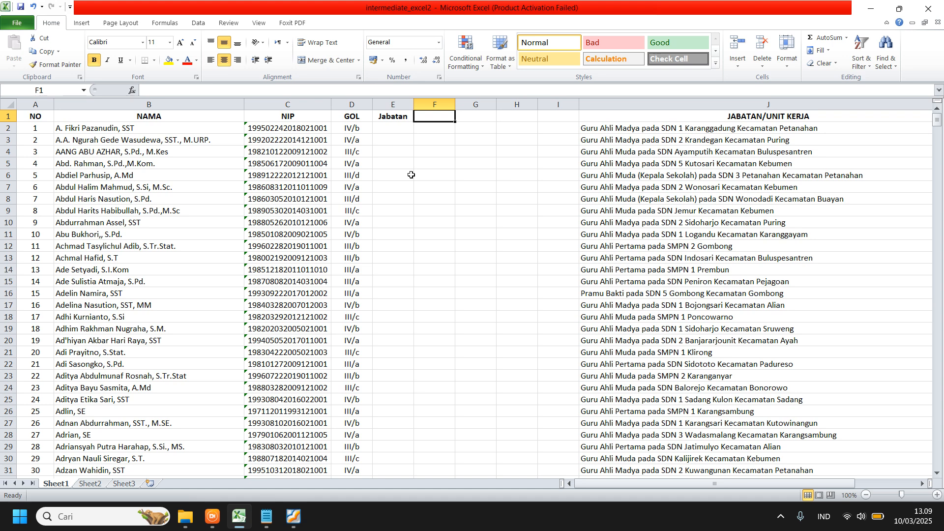
{"action": "type", "text": "Status"}
{"action": "key", "text": "Tab"}
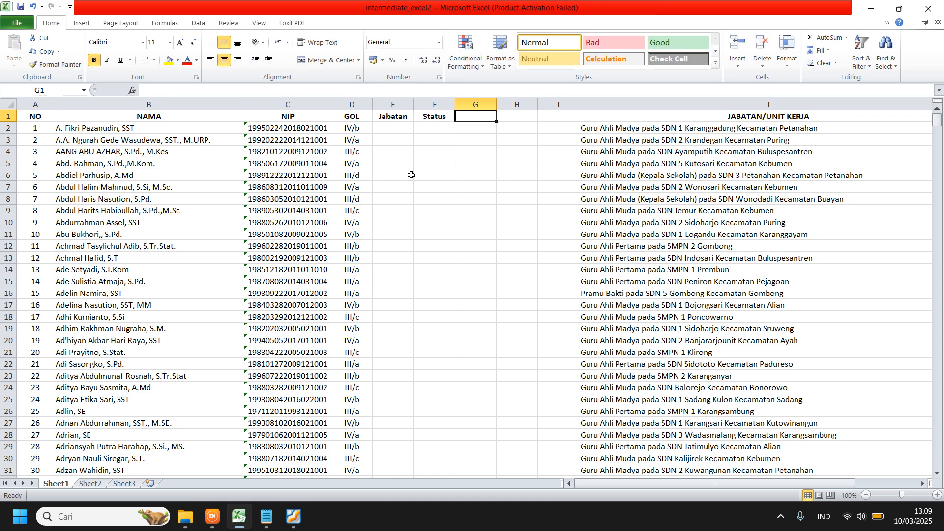
Enter the headers Sekolah, Kecamatan and Tingkat in cells G1, H1 and I1
{"action": "type", "text": "Sekolah"}
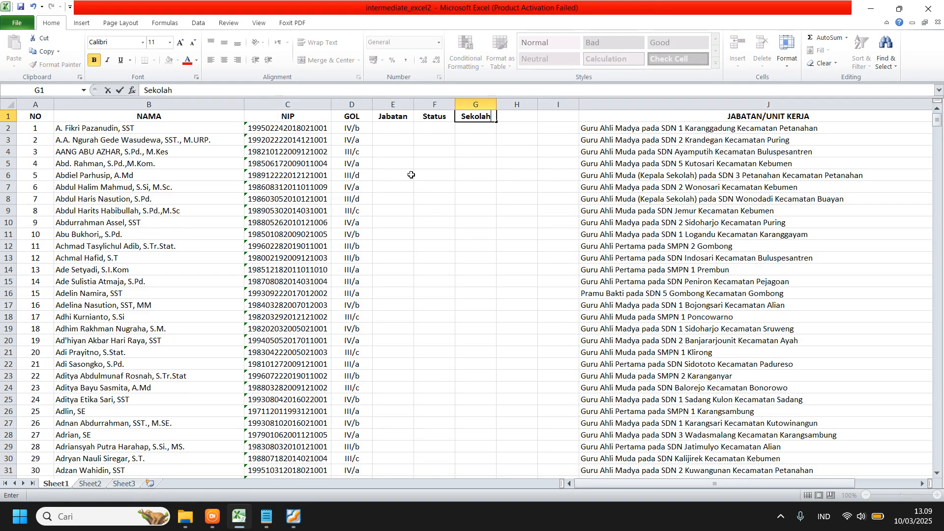
{"action": "key", "text": "Tab"}
{"action": "type", "text": "Kecamatan"}
{"action": "key", "text": "Tab"}
{"action": "type", "text": "Tibgkat"}
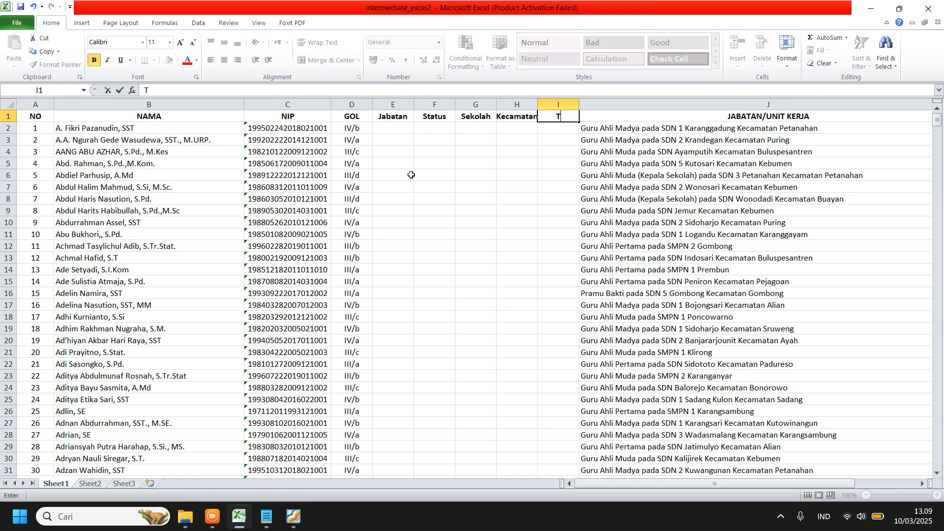
{"action": "key", "text": "BackSpace"}
{"action": "key", "text": "BackSpace"}
{"action": "key", "text": "BackSpace"}
{"action": "key", "text": "BackSpace"}
{"action": "key", "text": "BackSpace"}
{"action": "type", "text": "ngkat"}
{"action": "key", "text": "Return"}
Widen the Jabatan, Status and Sekolah columns to make room for longer text
{"action": "left_click", "coordinate": [412, 175]}
{"action": "left_click_drag", "start_coordinate": [412, 106], "coordinate": [522, 101]}
{"action": "left_click", "coordinate": [475, 105]}
{"action": "left_click", "coordinate": [448, 104]}
{"action": "left_click_drag", "start_coordinate": [454, 105], "coordinate": [469, 105]}
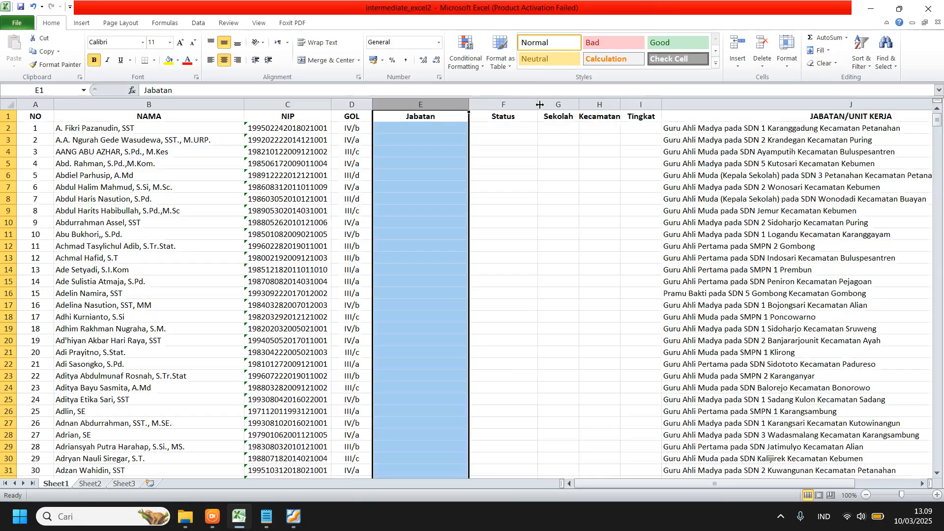
{"action": "left_click", "coordinate": [558, 104]}
{"action": "left_click_drag", "start_coordinate": [579, 105], "coordinate": [638, 105]}
Widen the Kecamatan and Tingkat columns to make room for longer text
{"action": "left_click", "coordinate": [654, 104]}
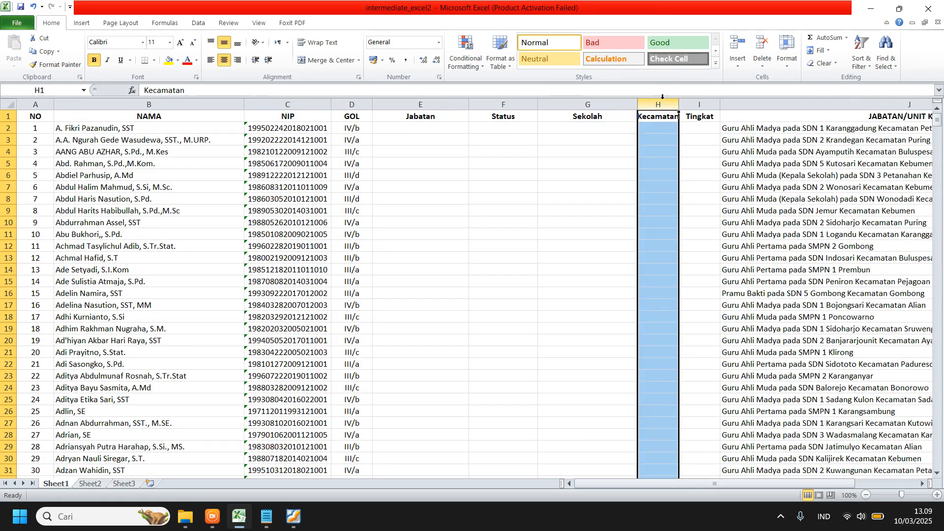
{"action": "left_click", "coordinate": [656, 130]}
{"action": "left_click", "coordinate": [660, 103]}
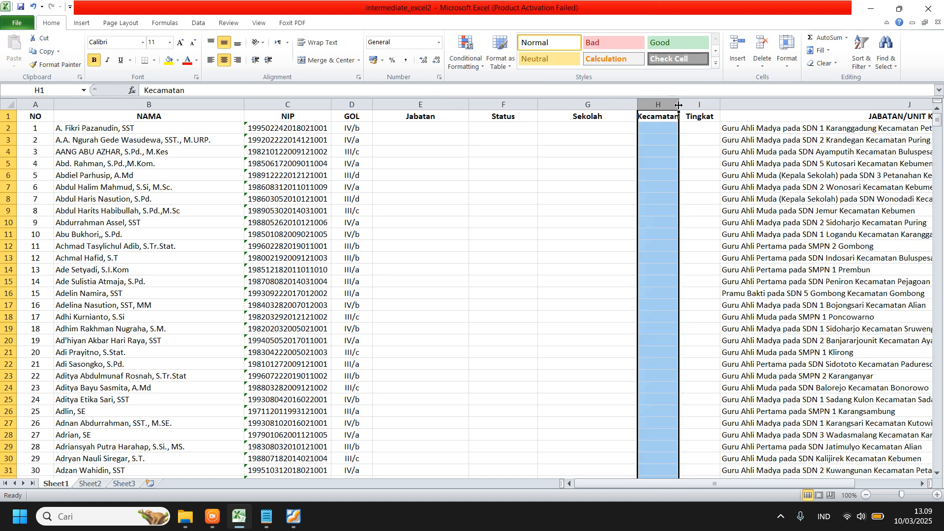
{"action": "left_click_drag", "start_coordinate": [679, 104], "coordinate": [721, 104]}
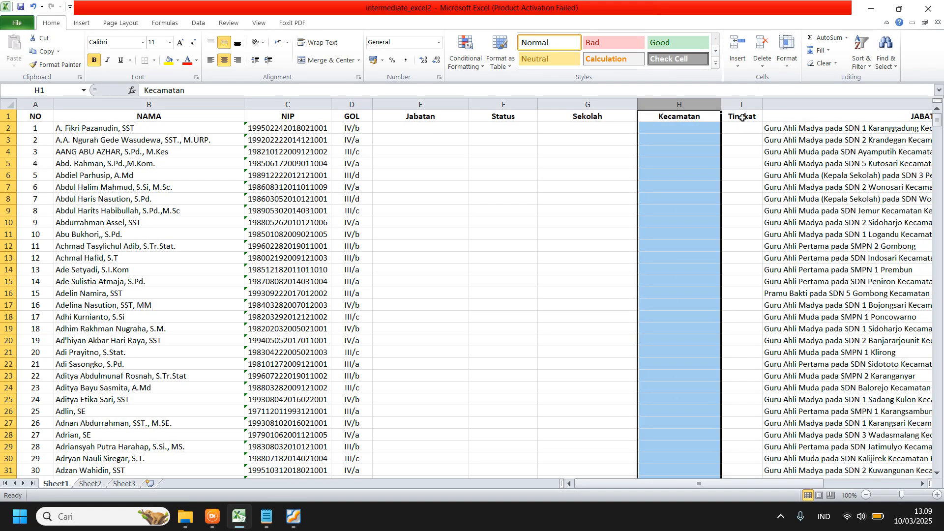
{"action": "left_click", "coordinate": [746, 106]}
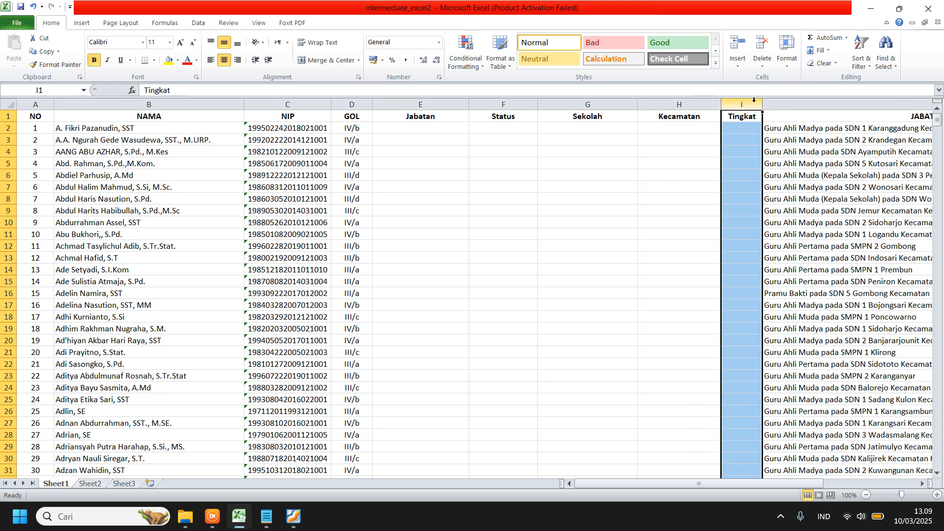
{"action": "left_click_drag", "start_coordinate": [763, 104], "coordinate": [798, 103]}
{"action": "left_click", "coordinate": [692, 104]}
{"action": "left_click_drag", "start_coordinate": [722, 102], "coordinate": [733, 102]}
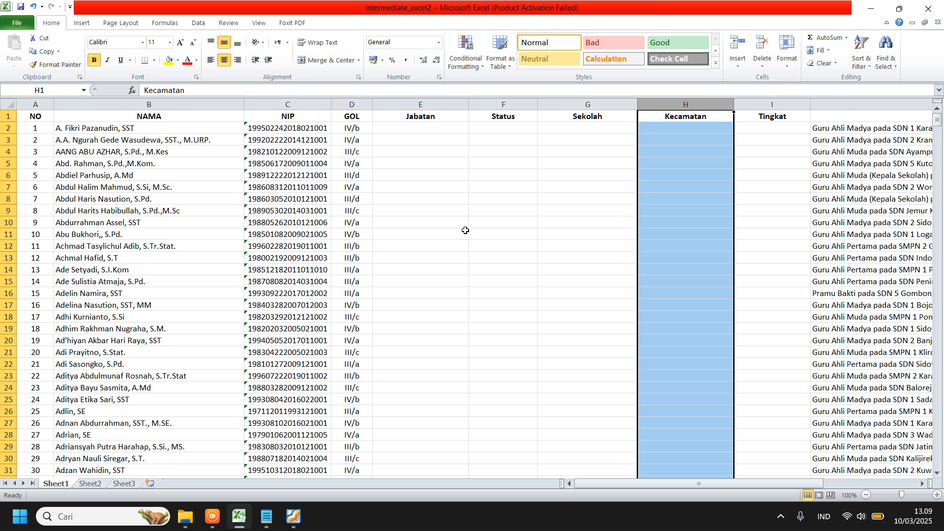
Compare the empty Jabatan and Status columns with the combined JABATAN/UNIT KERJA text that has to fill them
{"action": "left_click", "coordinate": [420, 163]}
{"action": "left_click", "coordinate": [414, 125]}
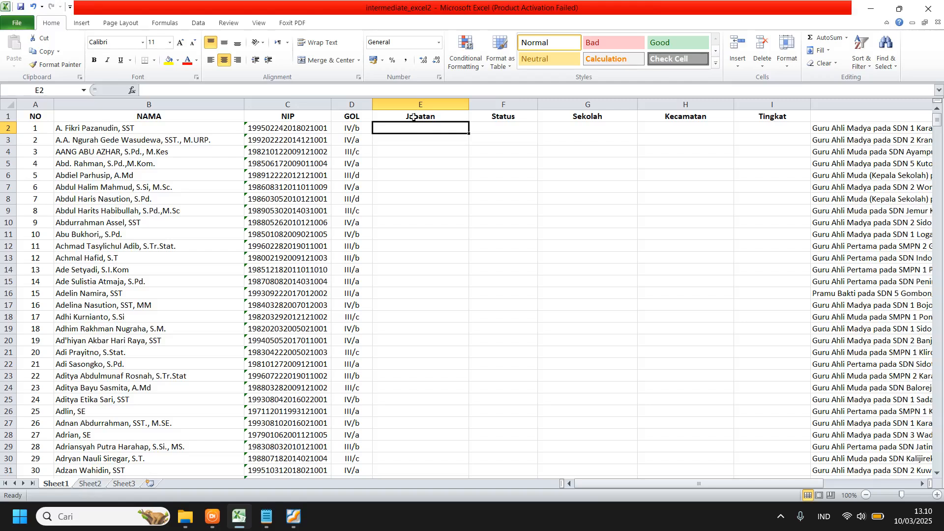
{"action": "left_click", "coordinate": [490, 185]}
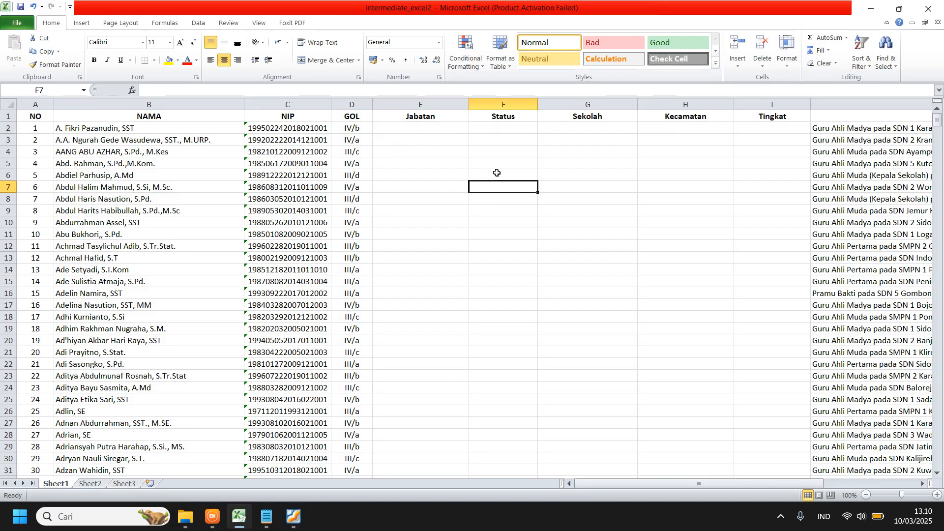
{"action": "left_click", "coordinate": [431, 127]}
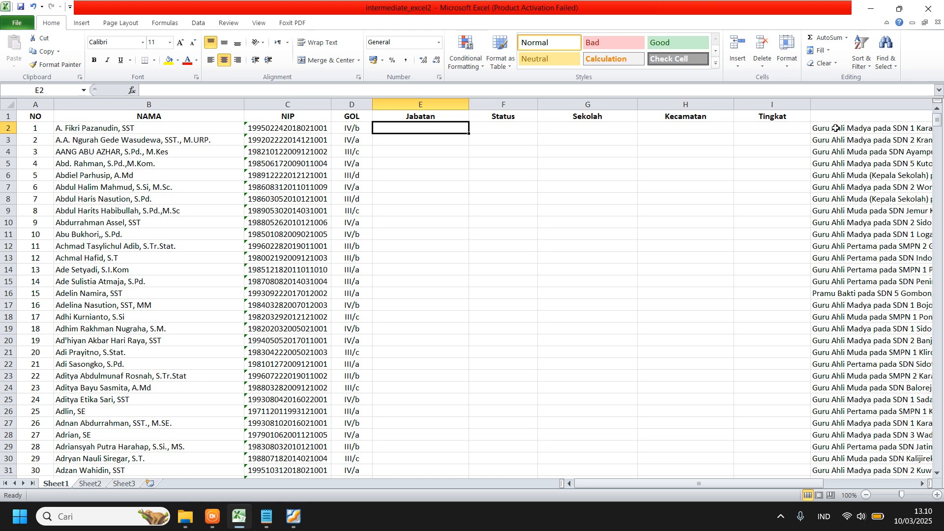
{"action": "left_click_drag", "start_coordinate": [816, 487], "coordinate": [816, 487]}
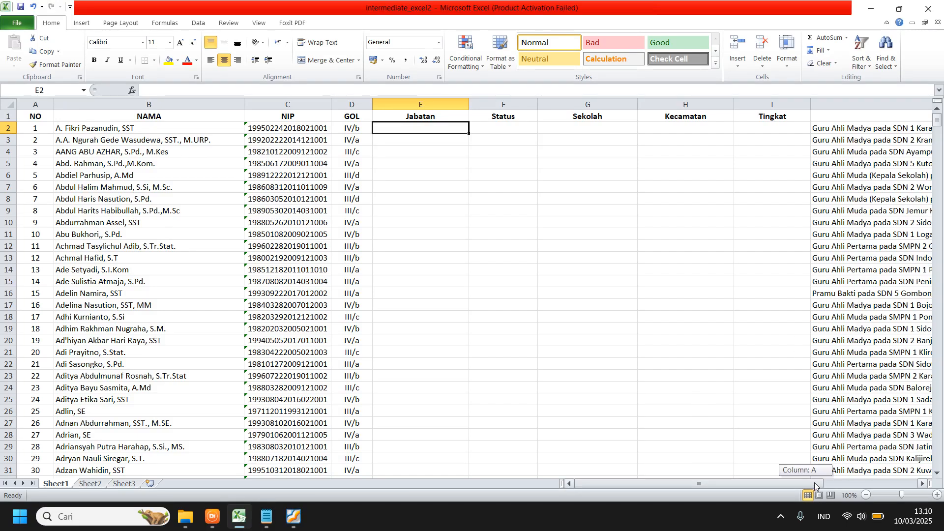
{"action": "left_click", "coordinate": [723, 191]}
{"action": "left_click", "coordinate": [842, 130]}
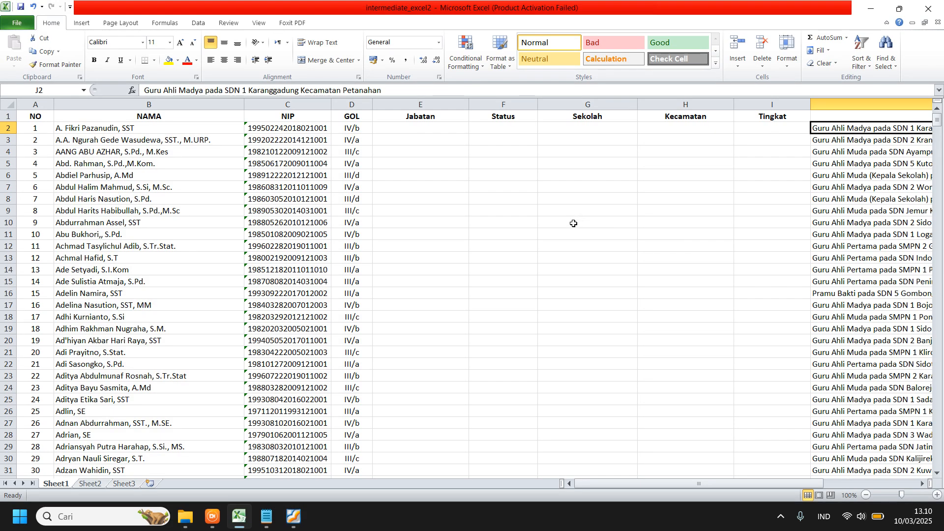
{"action": "left_click", "coordinate": [518, 188]}
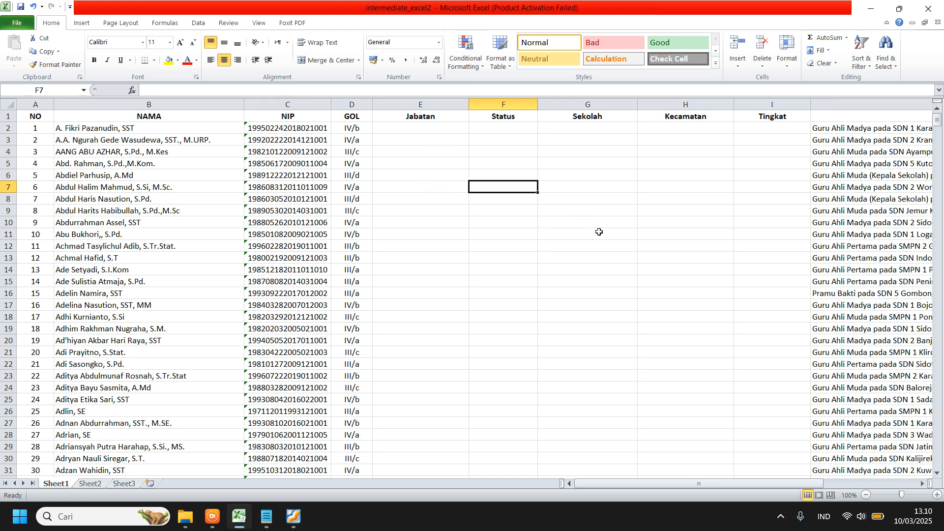
{"action": "left_click_drag", "start_coordinate": [749, 486], "coordinate": [779, 483]}
{"action": "left_click", "coordinate": [810, 135]}
{"action": "left_click", "coordinate": [354, 127]}
{"action": "left_click", "coordinate": [788, 129]}
{"action": "left_click", "coordinate": [485, 198]}
{"action": "left_click", "coordinate": [389, 141]}
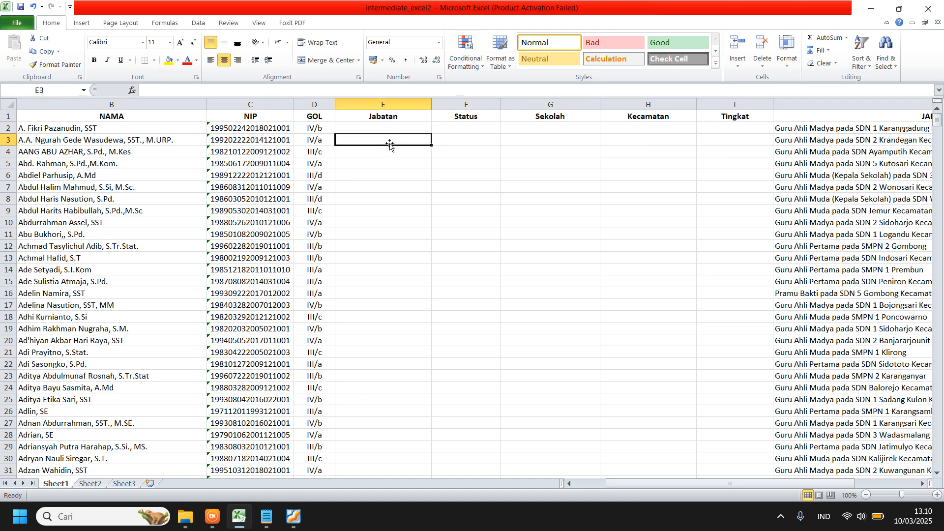
Examine which part of the JABATAN/UNIT KERJA entry in J2 belongs in the Jabatan cell of the same row
{"action": "left_click", "coordinate": [797, 129]}
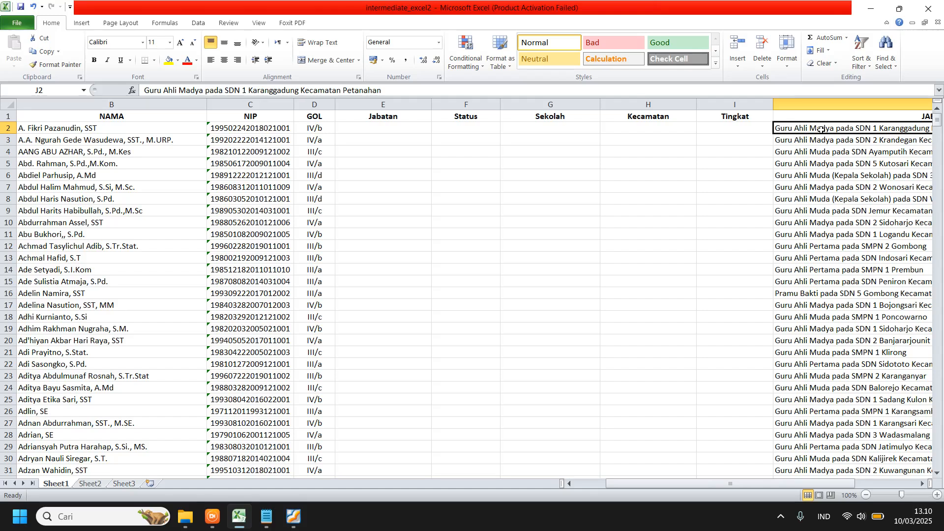
{"action": "left_click", "coordinate": [797, 147]}
{"action": "left_click", "coordinate": [804, 128]}
{"action": "left_click", "coordinate": [389, 128]}
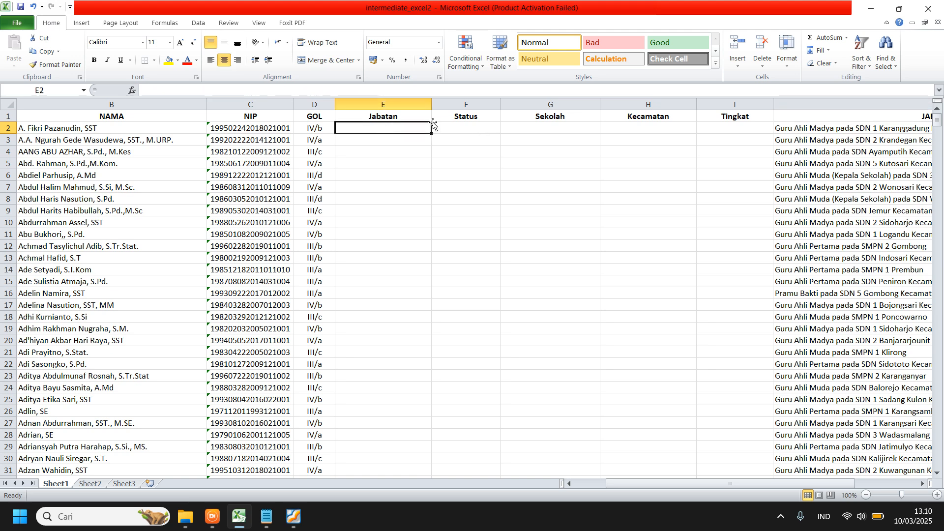
{"action": "left_click", "coordinate": [803, 128]}
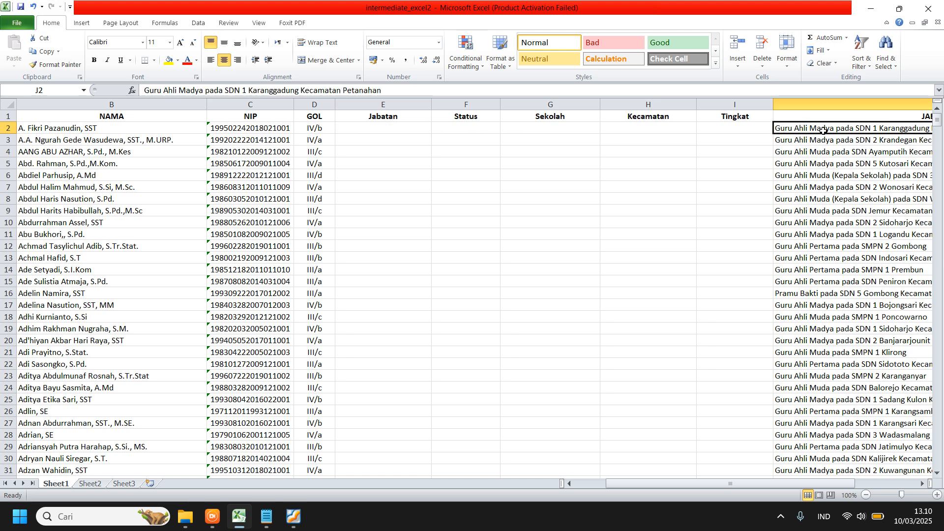
{"action": "left_click", "coordinate": [390, 128]}
{"action": "left_click", "coordinate": [823, 130]}
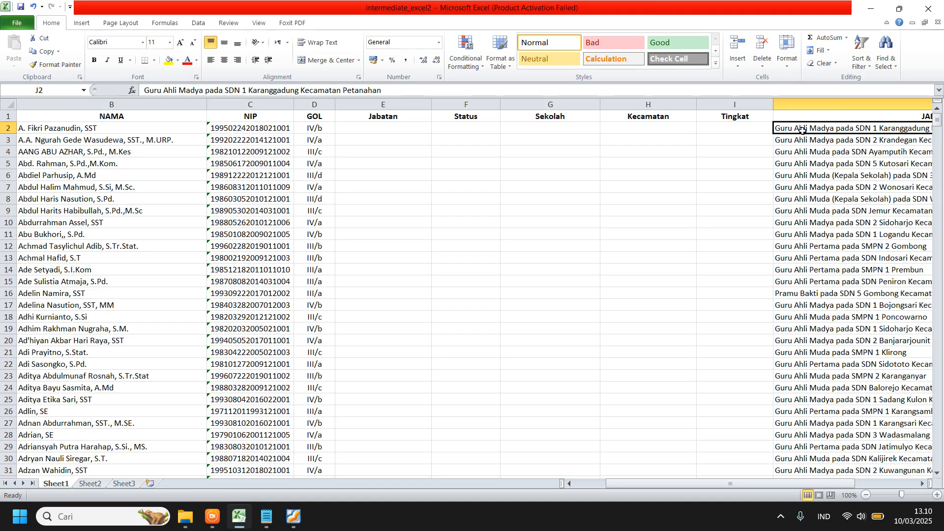
{"action": "left_click", "coordinate": [507, 152]}
{"action": "left_click", "coordinate": [382, 128]}
{"action": "left_click", "coordinate": [794, 128]}
{"action": "left_click", "coordinate": [811, 281]}
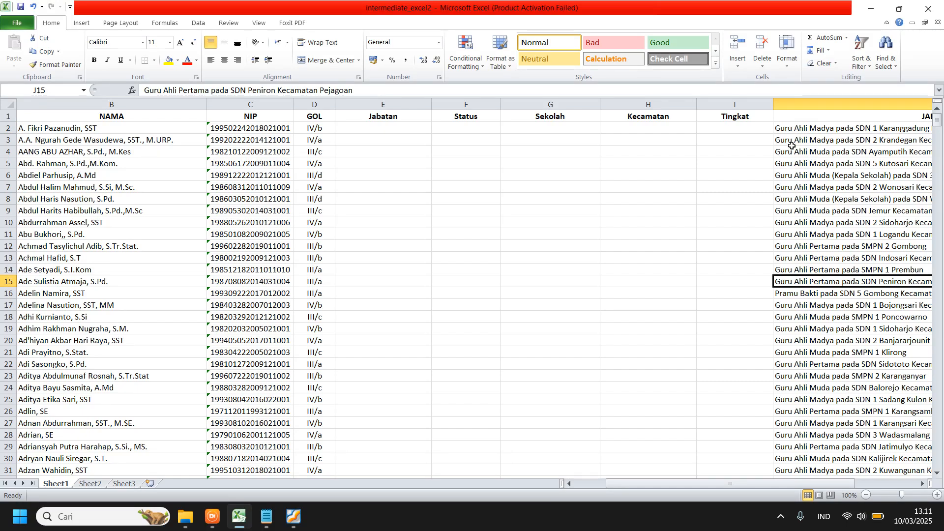
{"action": "left_click", "coordinate": [789, 128]}
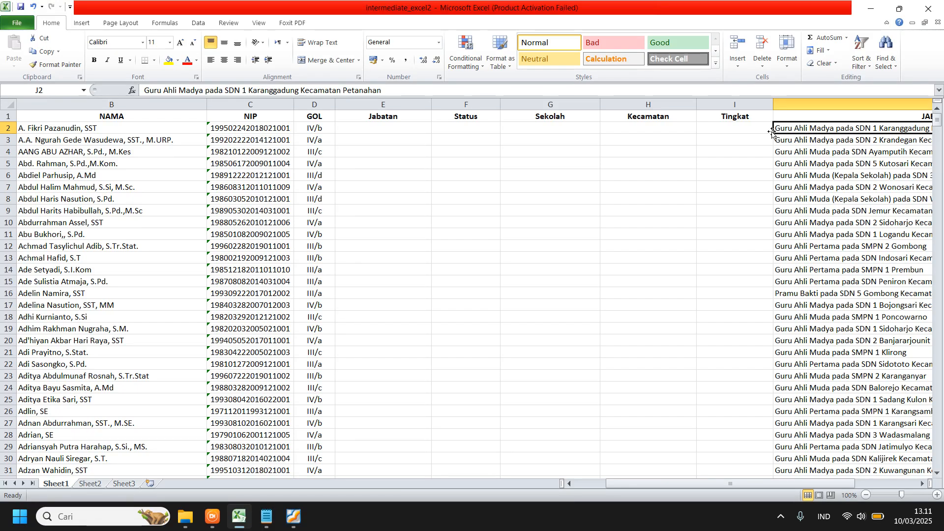
Check several JABATAN/UNIT KERJA entries down the column for the word that separates the position from the school
{"action": "left_click", "coordinate": [836, 172]}
{"action": "left_click", "coordinate": [831, 270]}
{"action": "left_click", "coordinate": [824, 363]}
{"action": "left_click", "coordinate": [823, 374]}
{"action": "left_click", "coordinate": [818, 235]}
{"action": "left_click", "coordinate": [819, 175]}
{"action": "left_click", "coordinate": [822, 140]}
{"action": "left_click", "coordinate": [847, 130]}
Enter the formula =SEARCH(" pada ";J2) in E2 to locate where the position text ends
{"action": "left_click", "coordinate": [402, 129]}
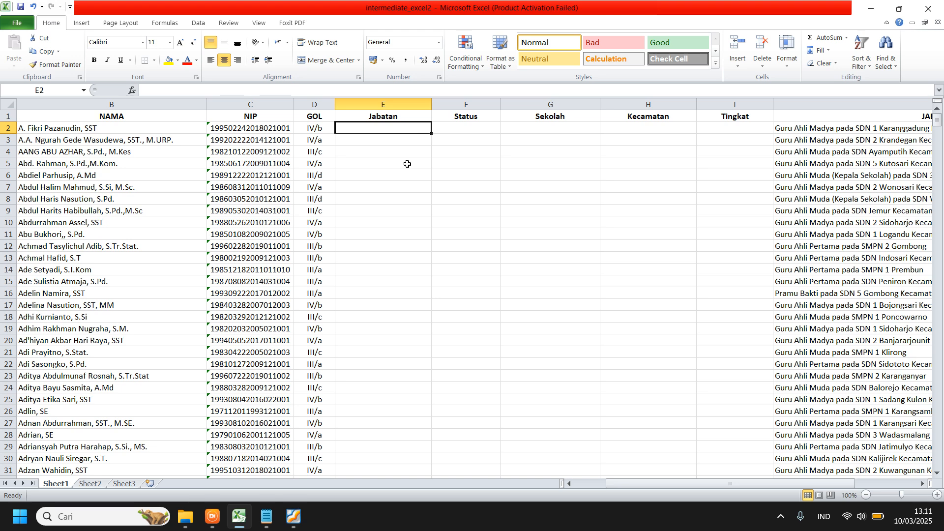
{"action": "type", "text": "=sea"}
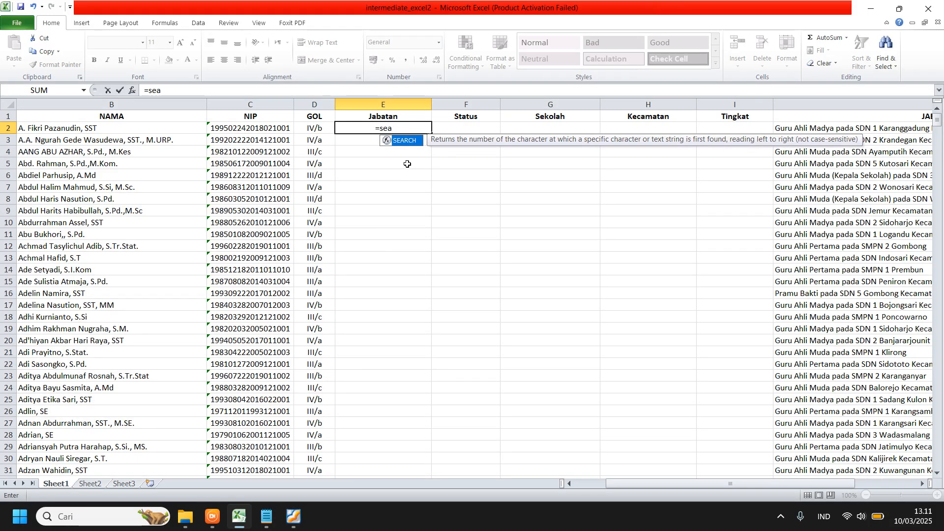
{"action": "type", "text": "rch"}
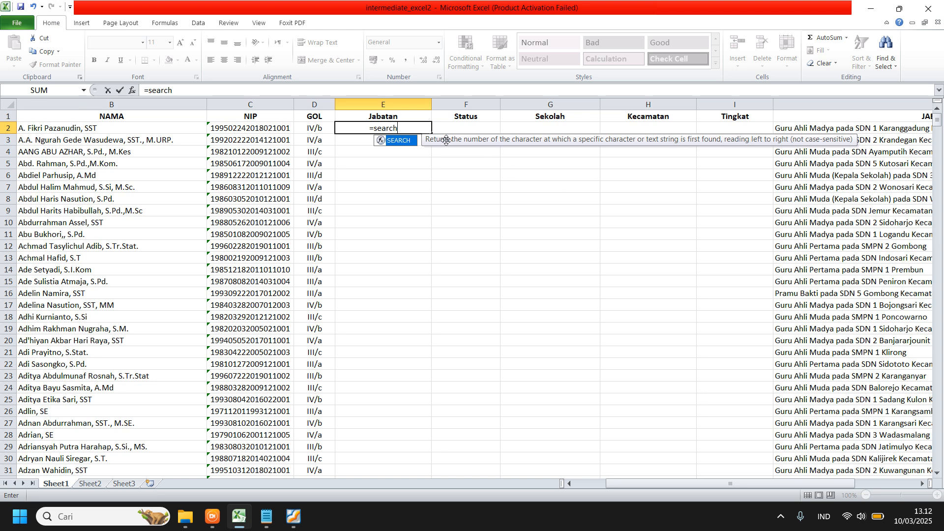
{"action": "left_click", "coordinate": [406, 123]}
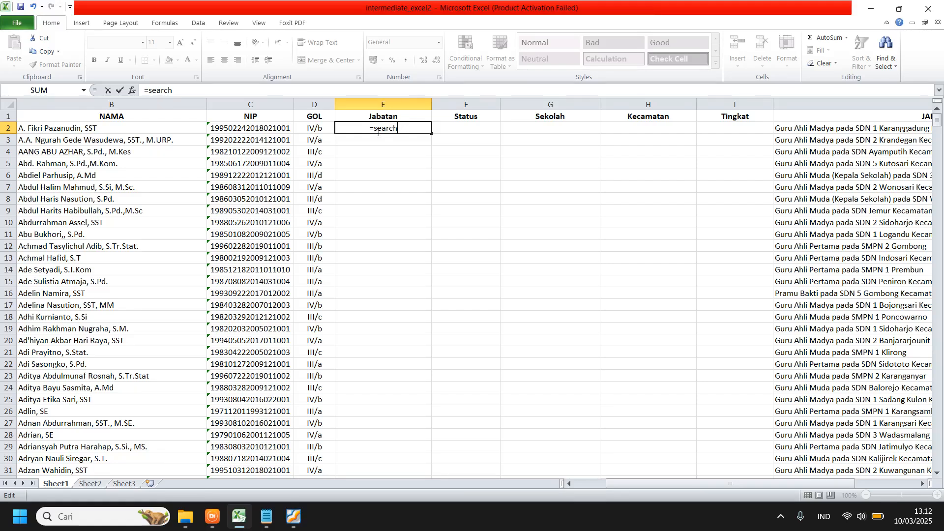
{"action": "type", "text": "("}
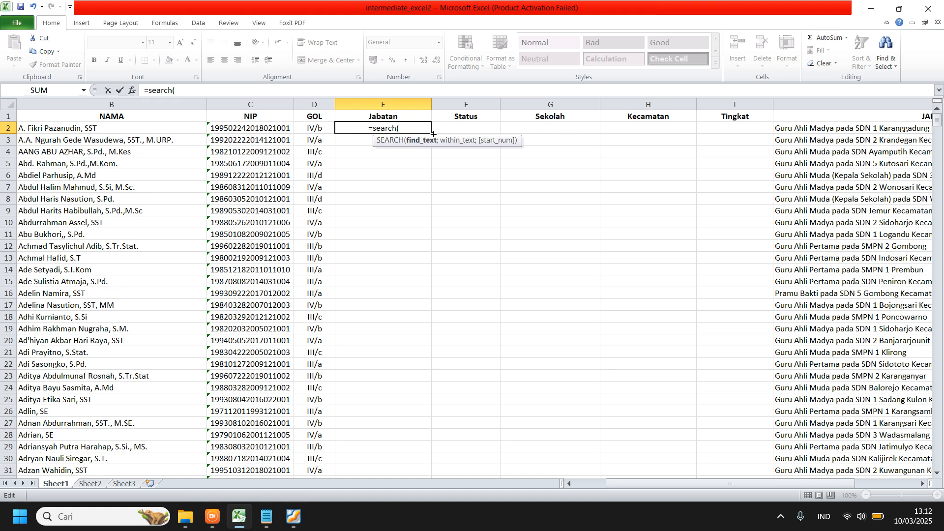
{"action": "type", "text": "\""}
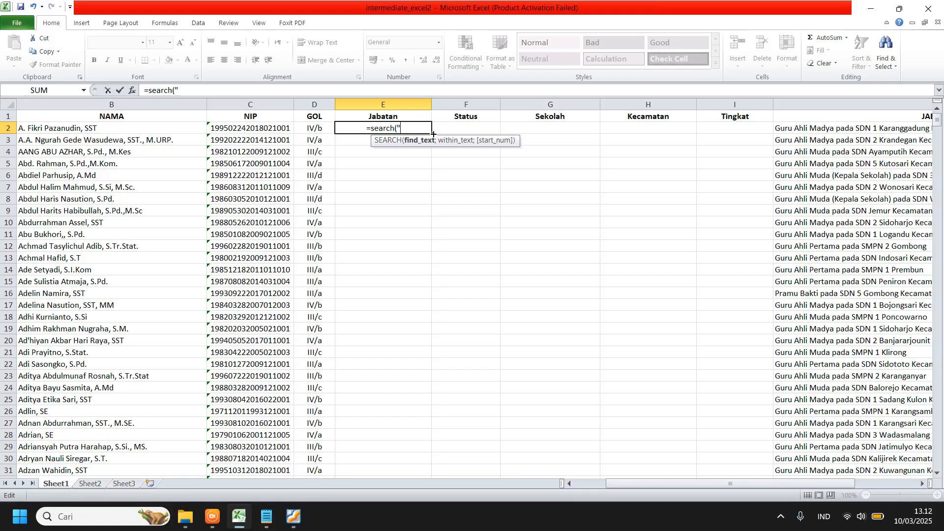
{"action": "type", "text": " pa"}
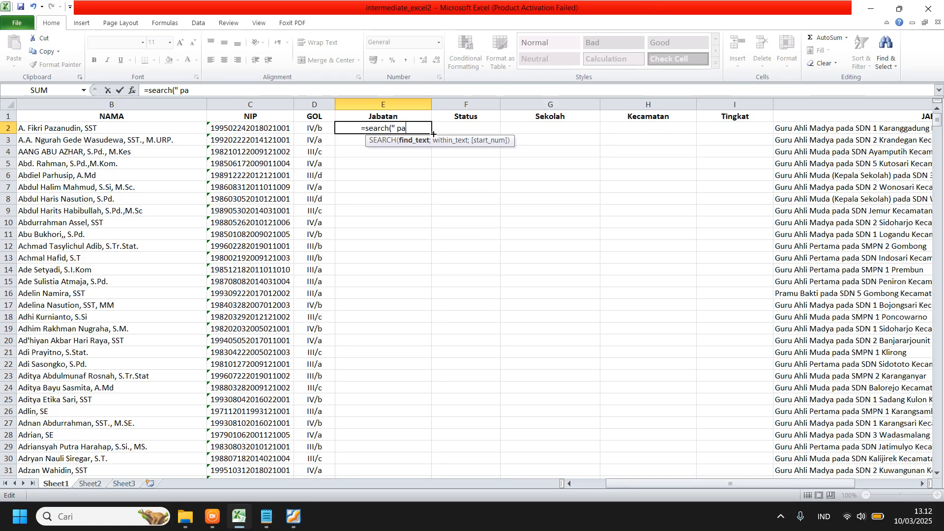
{"action": "type", "text": "da \""}
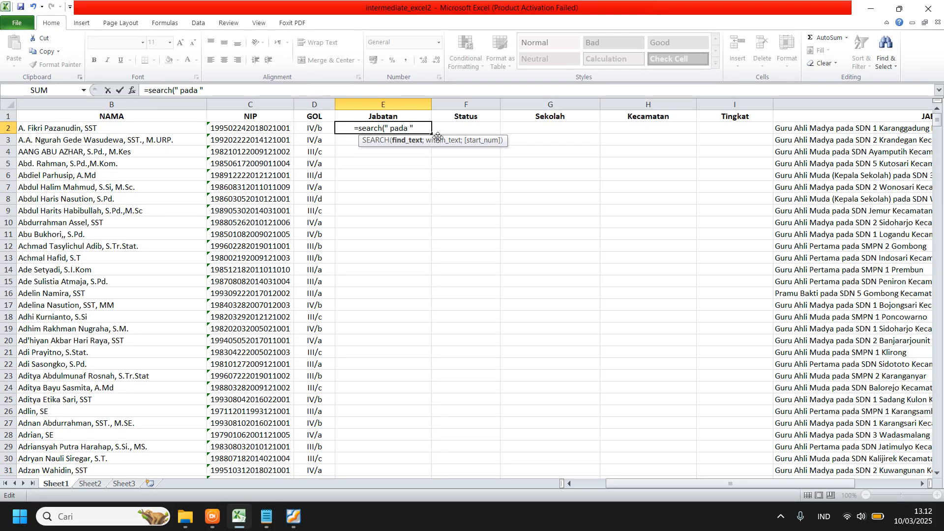
{"action": "type", "text": ";"}
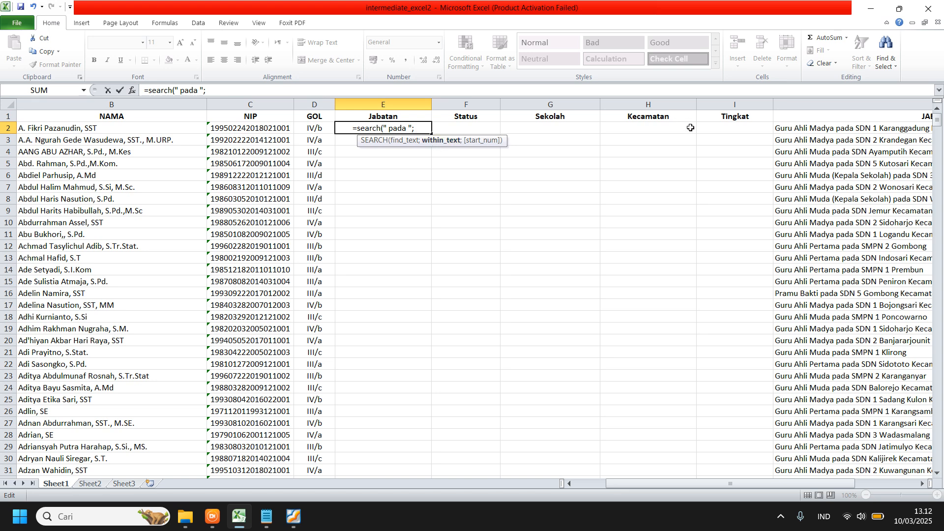
{"action": "left_click", "coordinate": [790, 128]}
{"action": "type", "text": ")"}
{"action": "key", "text": "Return"}
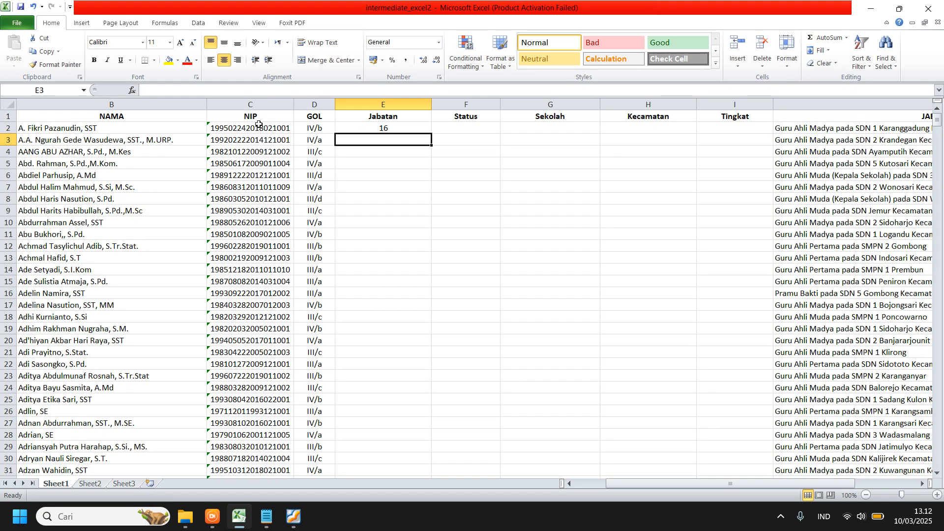
Compare the SEARCH formula in E2 with the JABATAN/UNIT KERJA text in J2 that it refers to
{"action": "left_click", "coordinate": [393, 128]}
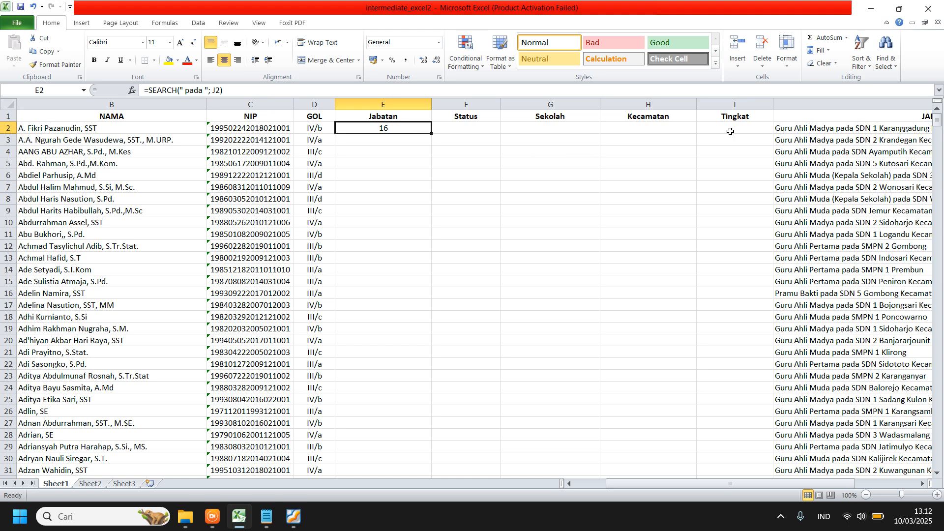
{"action": "left_click", "coordinate": [787, 127]}
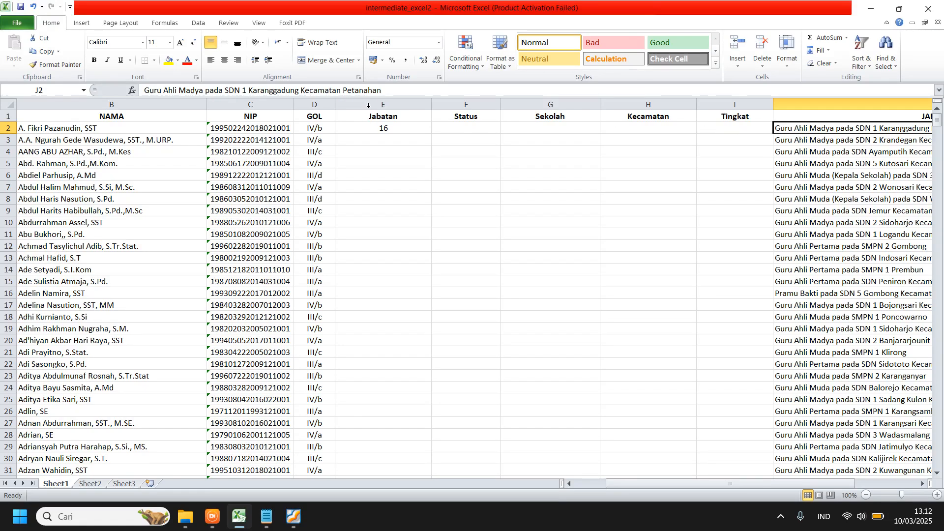
{"action": "left_click", "coordinate": [389, 127]}
{"action": "left_click_drag", "start_coordinate": [330, 90], "coordinate": [142, 90]}
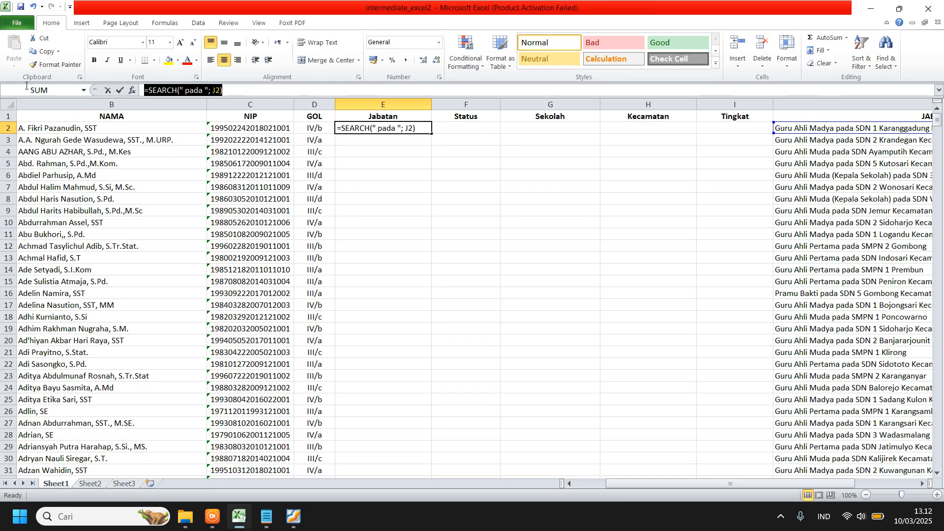
{"action": "key", "text": "Escape"}
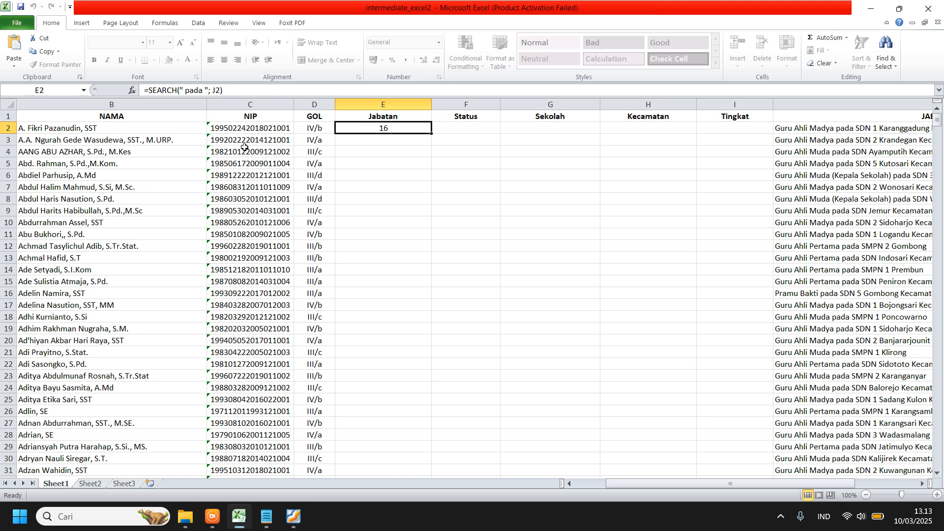
Copy the SEARCH formula from E2 into a blank Notepad note, keeping the cell itself as it is
{"action": "left_click_drag", "start_coordinate": [223, 90], "coordinate": [143, 90]}
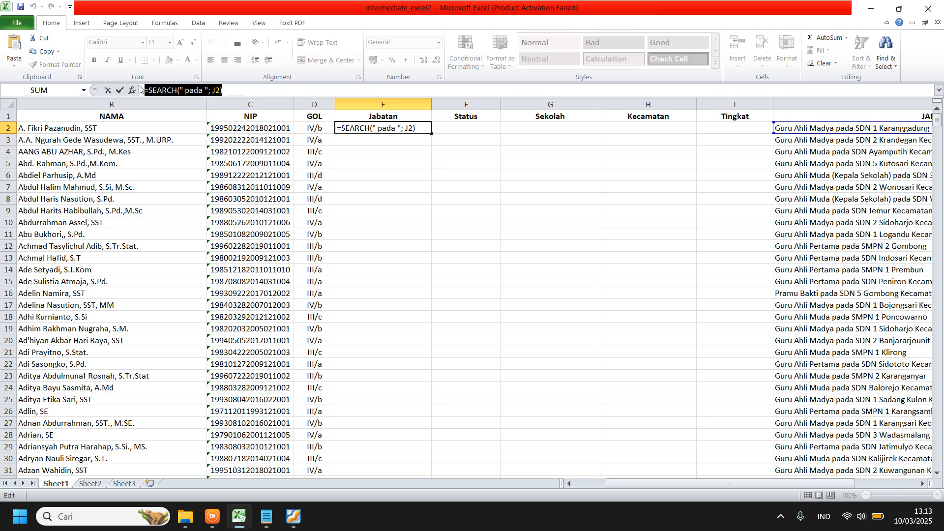
{"action": "right_click", "coordinate": [157, 94]}
{"action": "left_click", "coordinate": [185, 118]}
{"action": "left_click", "coordinate": [267, 516]}
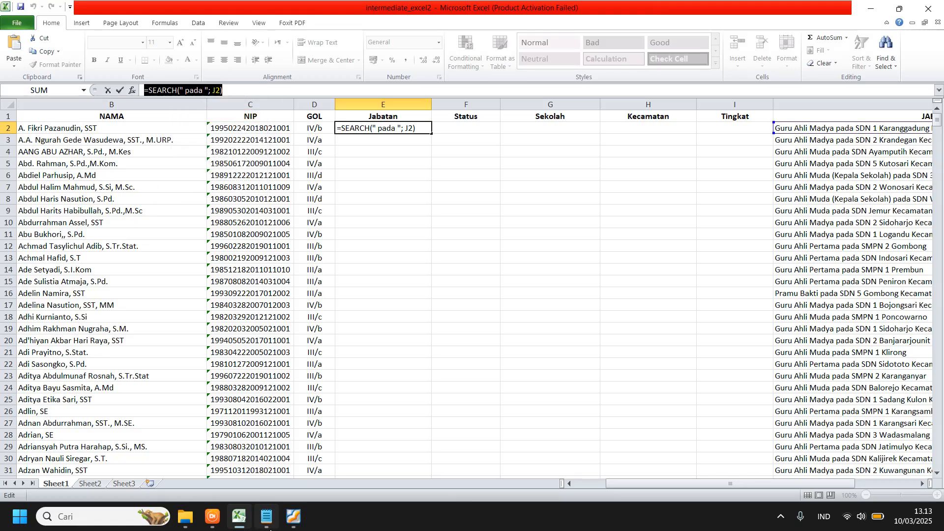
{"action": "left_click_drag", "start_coordinate": [641, 167], "coordinate": [581, 116]}
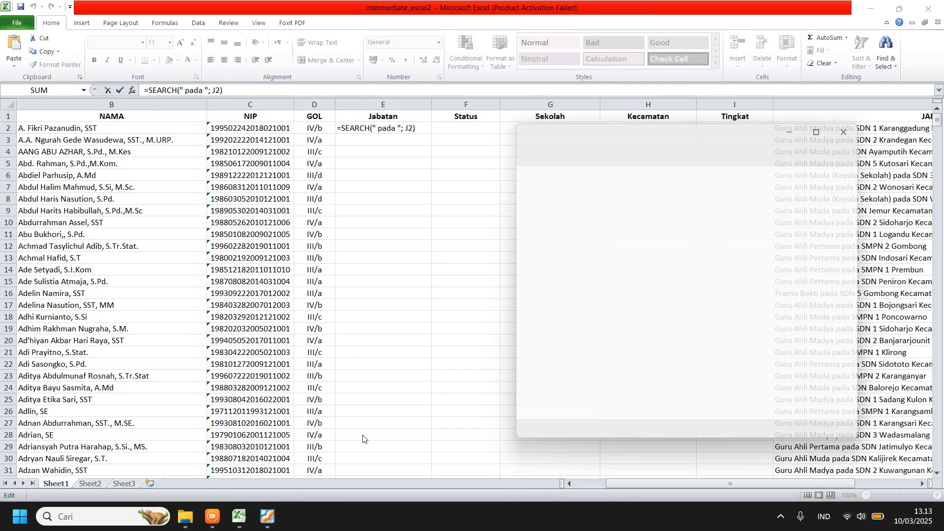
{"action": "key", "text": "ctrl+v"}
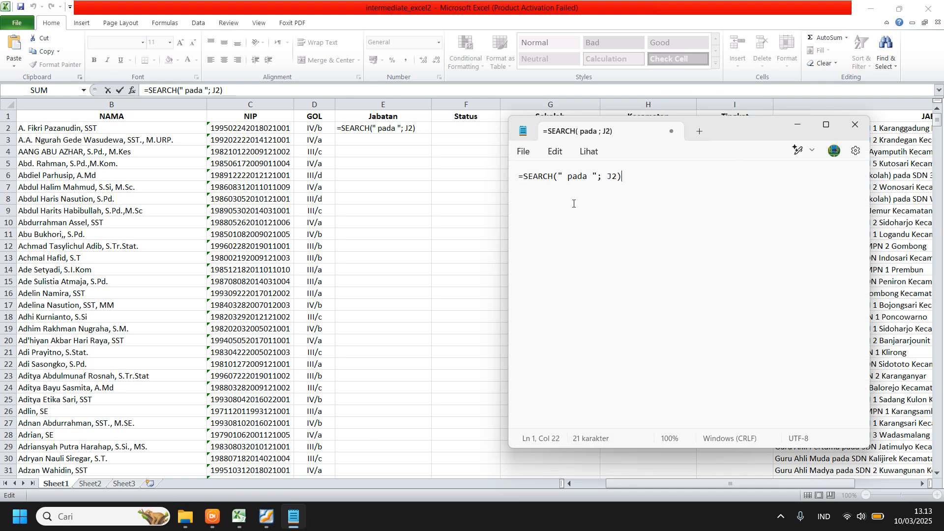
{"action": "left_click", "coordinate": [410, 173]}
{"action": "key", "text": "Escape"}
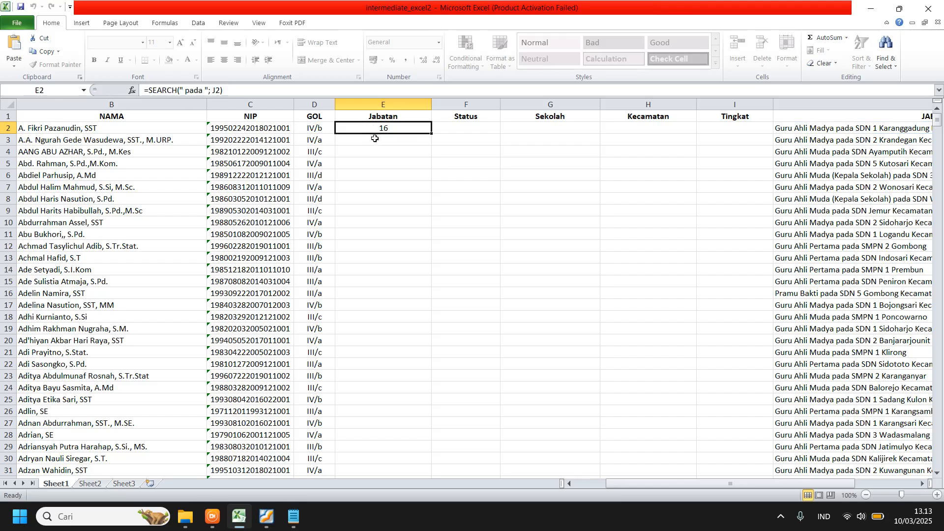
Replace E2 with =LEFT(J2; SEARCH(" pada "; J2)), reusing the SEARCH part stored in Notepad
{"action": "left_click", "coordinate": [388, 161]}
{"action": "left_click", "coordinate": [373, 129]}
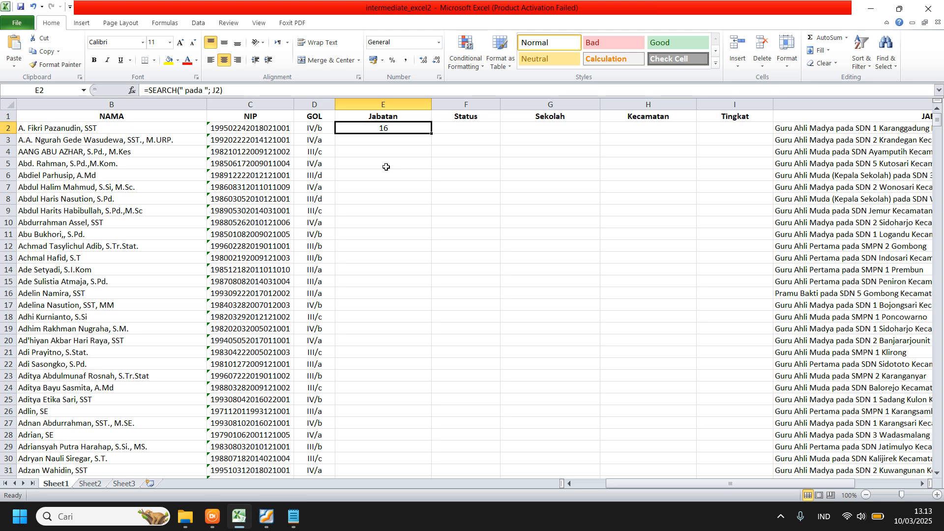
{"action": "type", "text": "=left"}
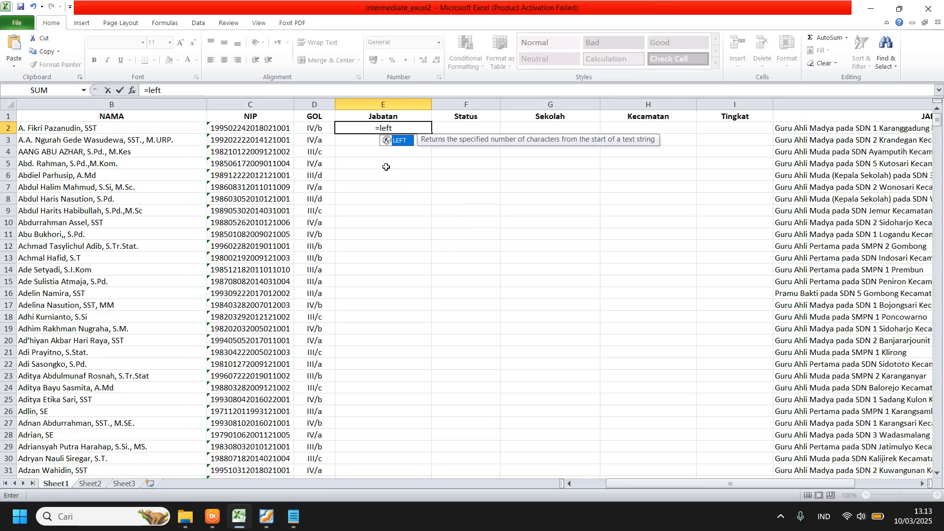
{"action": "type", "text": "("}
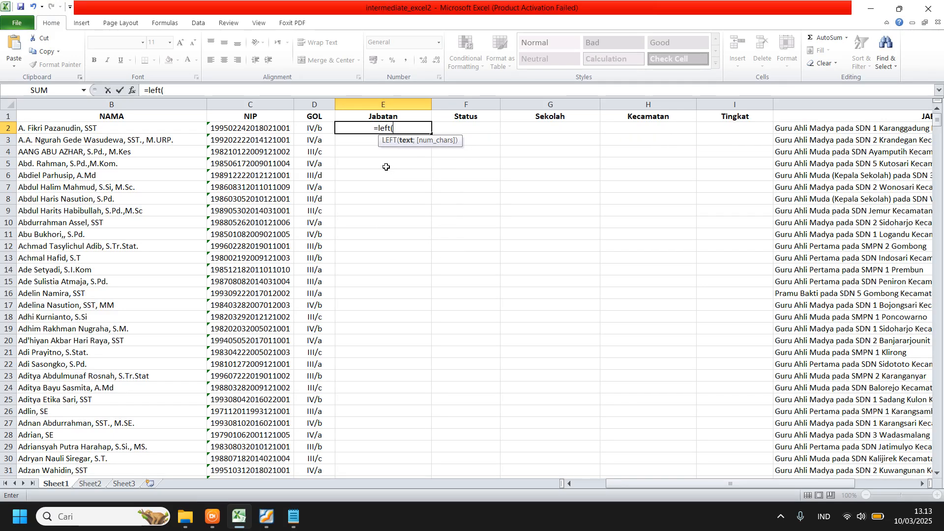
{"action": "left_click", "coordinate": [789, 130]}
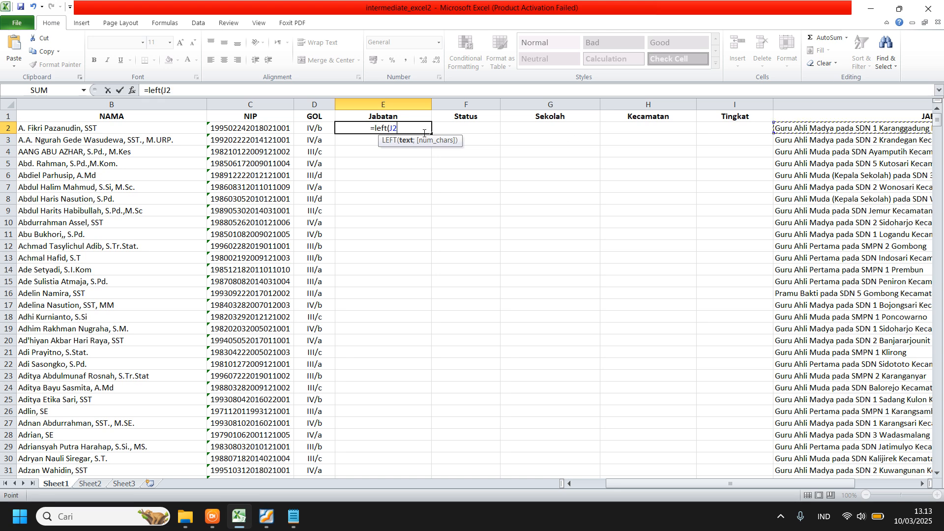
{"action": "type", "text": ";"}
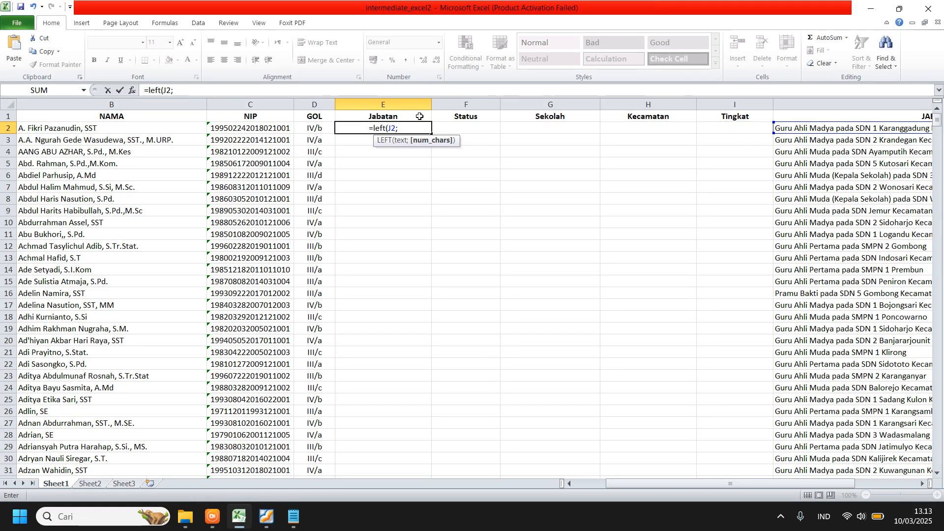
{"action": "left_click", "coordinate": [294, 518]}
{"action": "left_click_drag", "start_coordinate": [631, 176], "coordinate": [524, 175]}
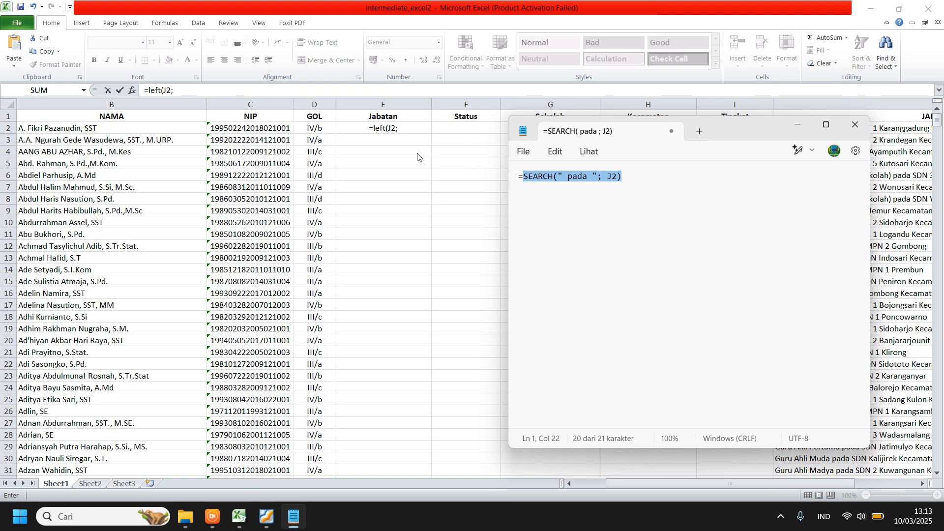
{"action": "left_click", "coordinate": [411, 126]}
{"action": "key", "text": "ctrl+v"}
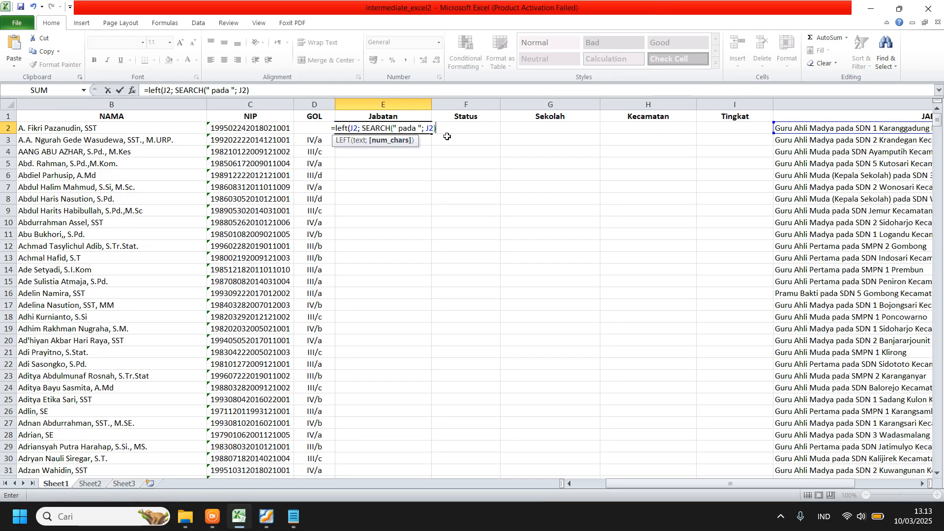
{"action": "key", "text": "Return"}
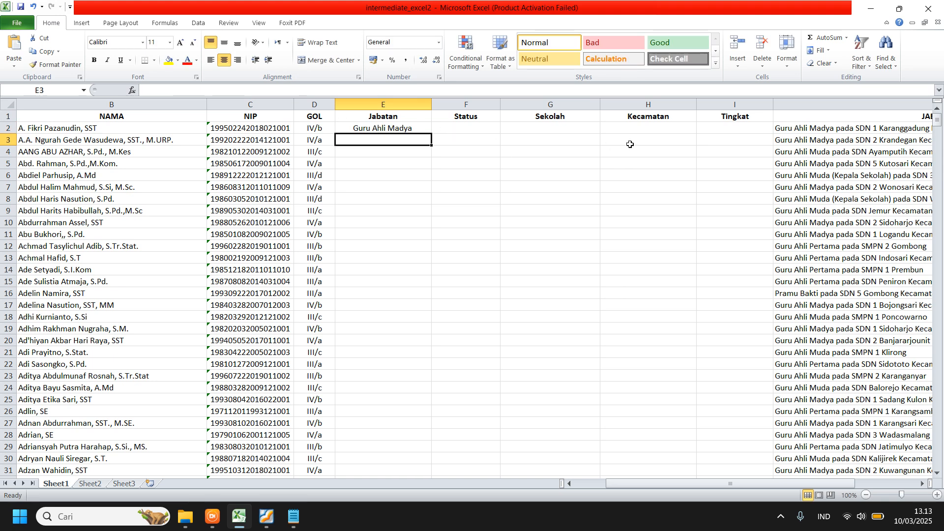
Fill the LEFT formula from E2 down the whole Jabatan column and check some of the filled cells
{"action": "left_click", "coordinate": [394, 127]}
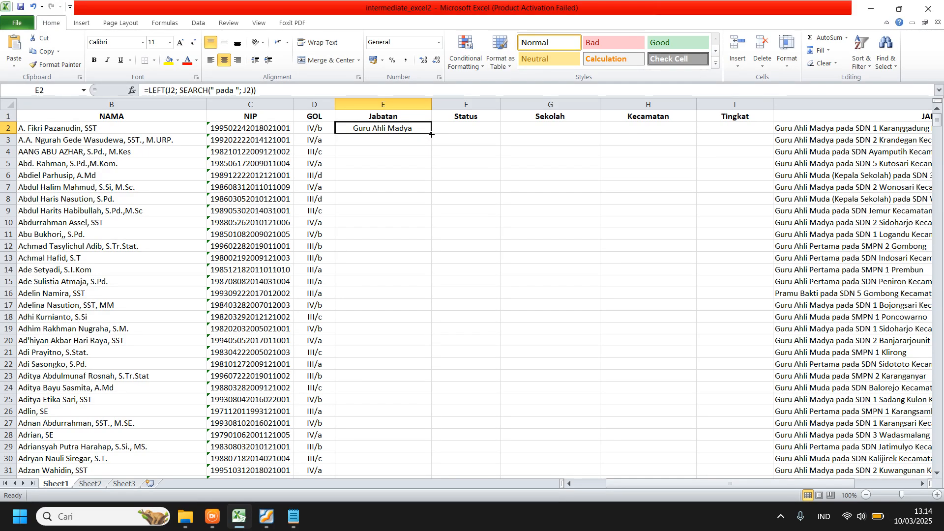
{"action": "double_click", "coordinate": [431, 134]}
{"action": "left_click", "coordinate": [406, 152]}
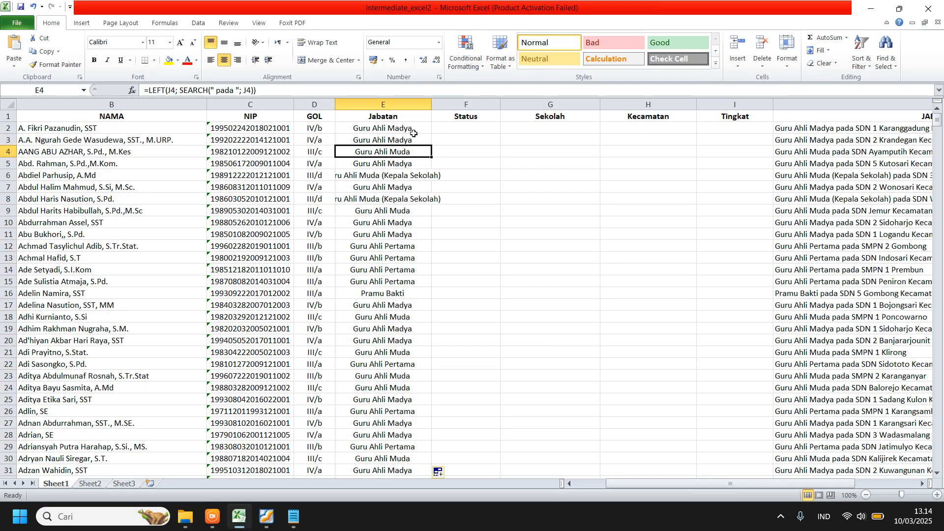
{"action": "left_click", "coordinate": [405, 175]}
Widen the Jabatan column so that its longest entries fit, and look through the extracted positions
{"action": "left_click", "coordinate": [420, 104]}
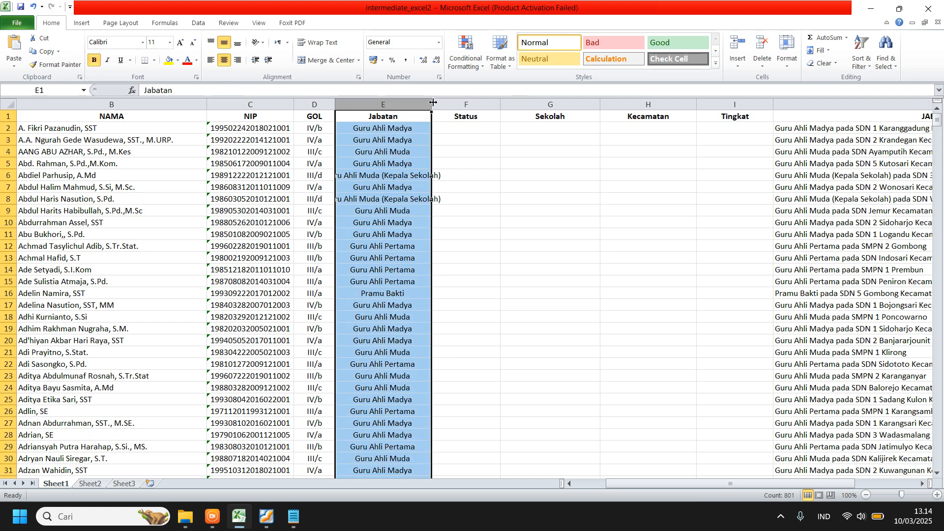
{"action": "double_click", "coordinate": [433, 102]}
{"action": "left_click", "coordinate": [402, 175]}
{"action": "scroll", "coordinate": [403, 187], "scroll_direction": "down", "scroll_amount": 11}
{"action": "scroll", "coordinate": [414, 187], "scroll_direction": "up", "scroll_amount": 11}
{"action": "left_click_drag", "start_coordinate": [468, 105], "coordinate": [463, 105]}
{"action": "left_click", "coordinate": [491, 163]}
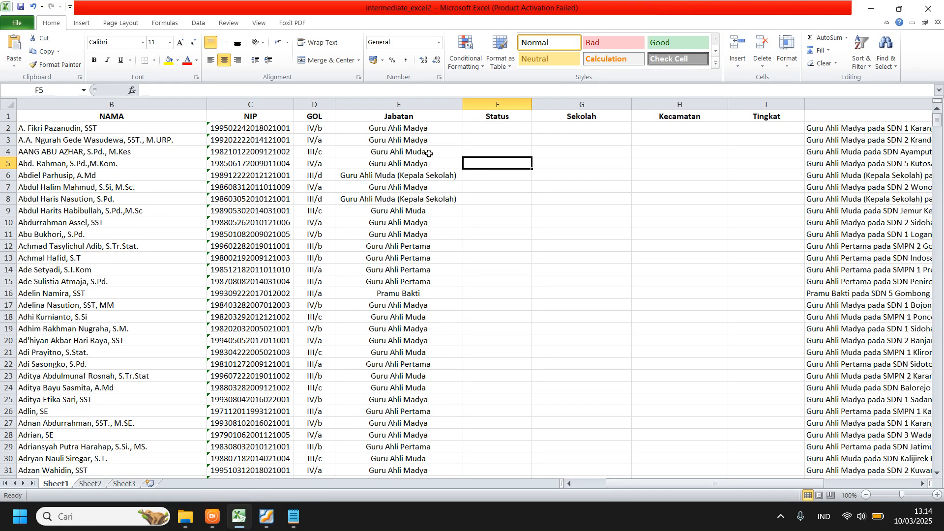
Examine the first NIP entries to see which digits could determine the Status column
{"action": "left_click", "coordinate": [286, 152]}
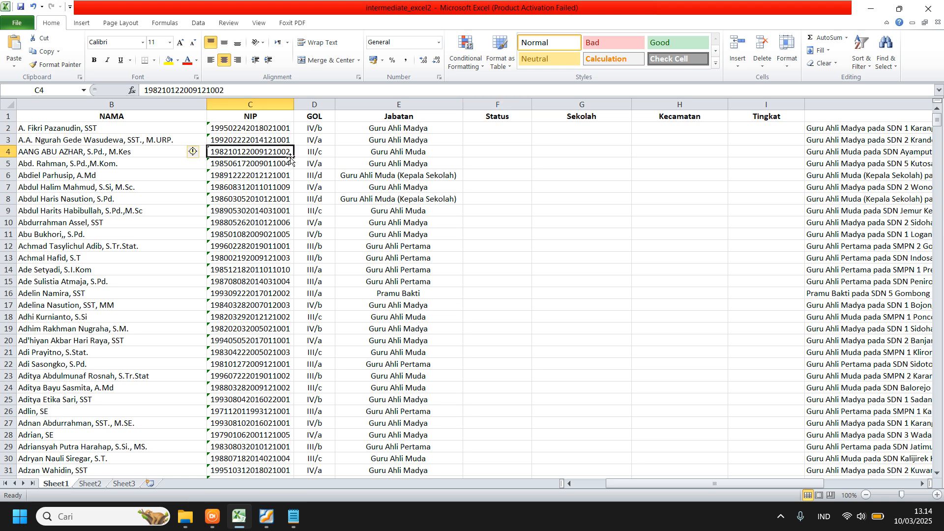
{"action": "left_click_drag", "start_coordinate": [264, 128], "coordinate": [270, 246]}
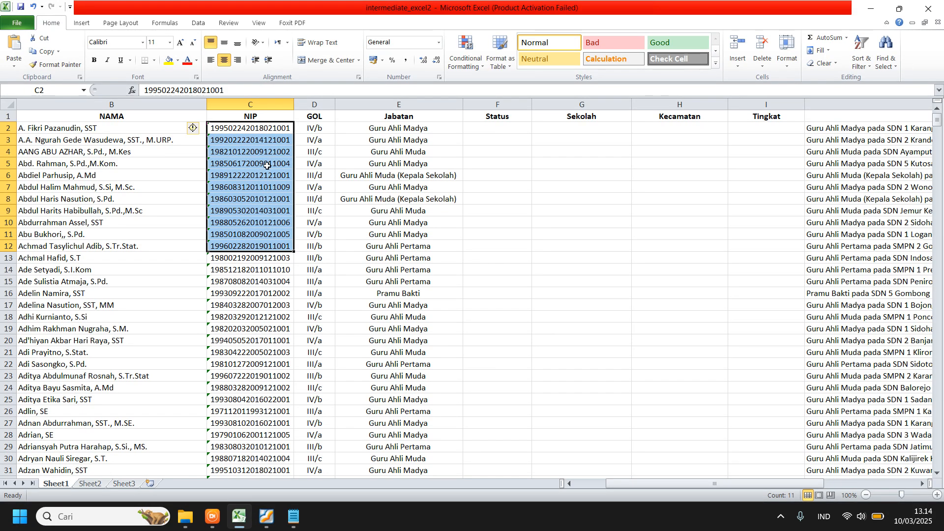
{"action": "left_click", "coordinate": [256, 150]}
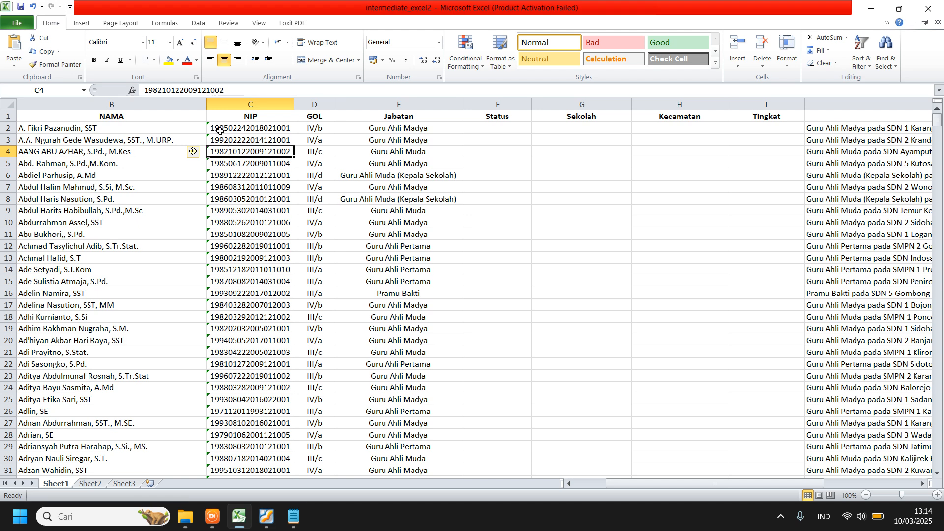
{"action": "left_click", "coordinate": [264, 132]}
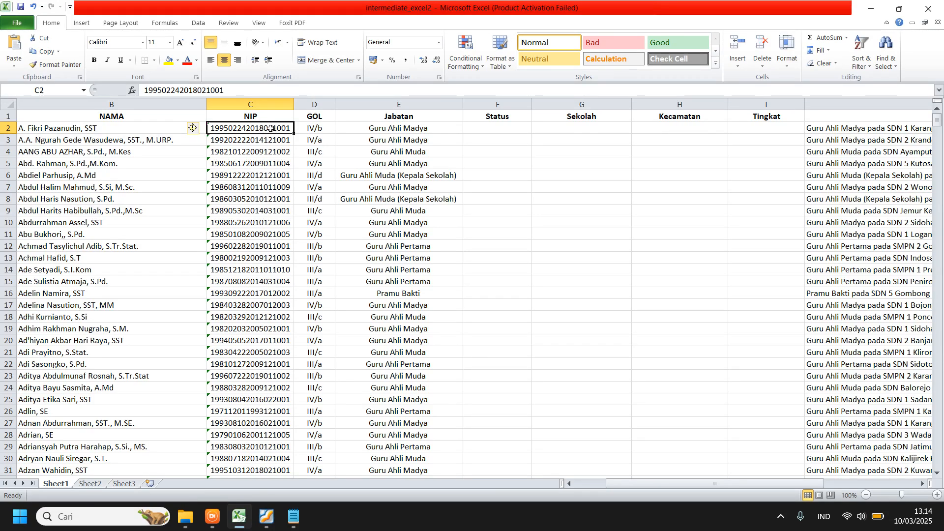
Compare the middle digits of NIP entries further down, including those with GOL IX, against the first rows
{"action": "scroll", "coordinate": [272, 228], "scroll_direction": "down", "scroll_amount": 3}
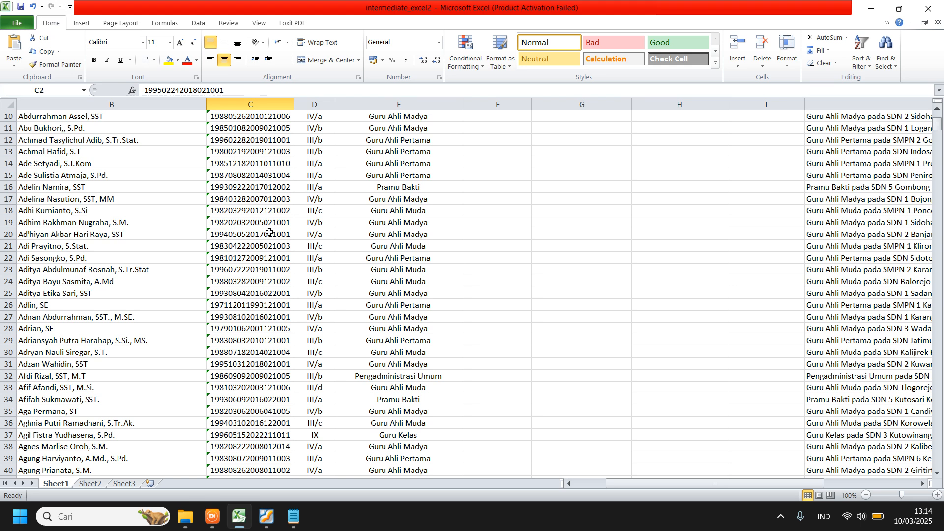
{"action": "scroll", "coordinate": [270, 233], "scroll_direction": "down", "scroll_amount": 7}
{"action": "left_click", "coordinate": [265, 388]}
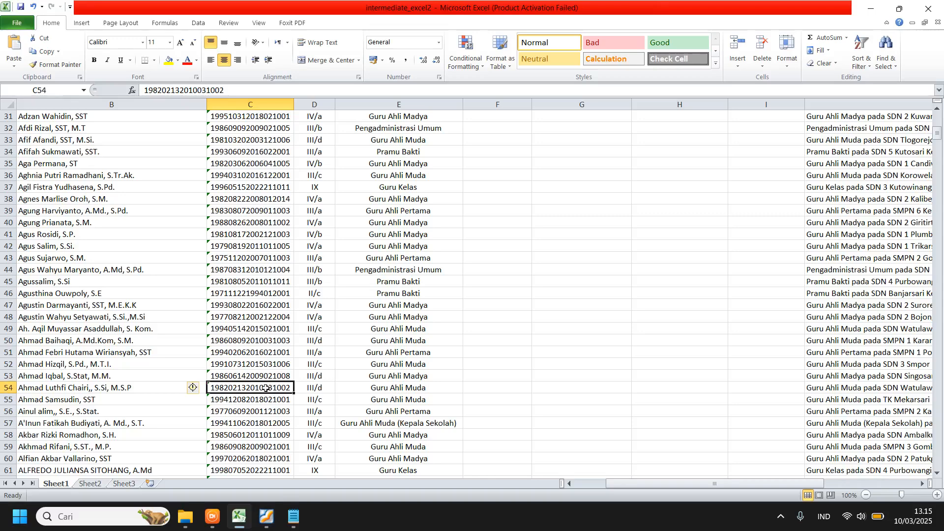
{"action": "left_click", "coordinate": [266, 471]}
{"action": "scroll", "coordinate": [271, 413], "scroll_direction": "down", "scroll_amount": 2}
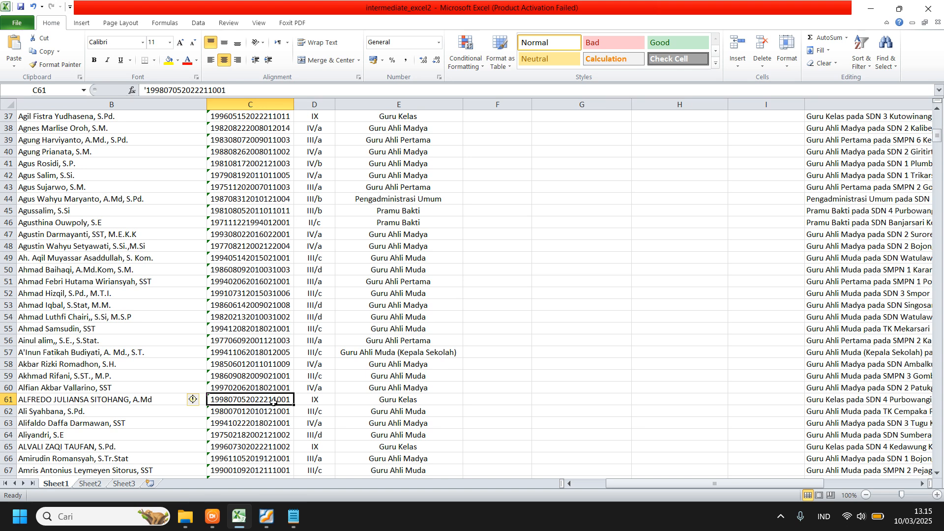
{"action": "left_click", "coordinate": [257, 413]}
{"action": "left_click", "coordinate": [259, 399]}
{"action": "scroll", "coordinate": [452, 268], "scroll_direction": "up", "scroll_amount": 12}
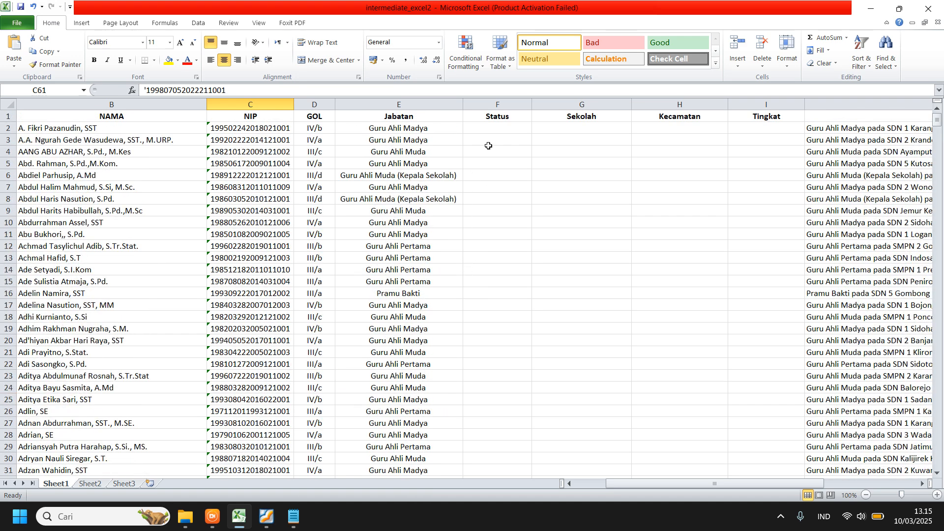
{"action": "left_click", "coordinate": [248, 127]}
{"action": "left_click", "coordinate": [256, 152]}
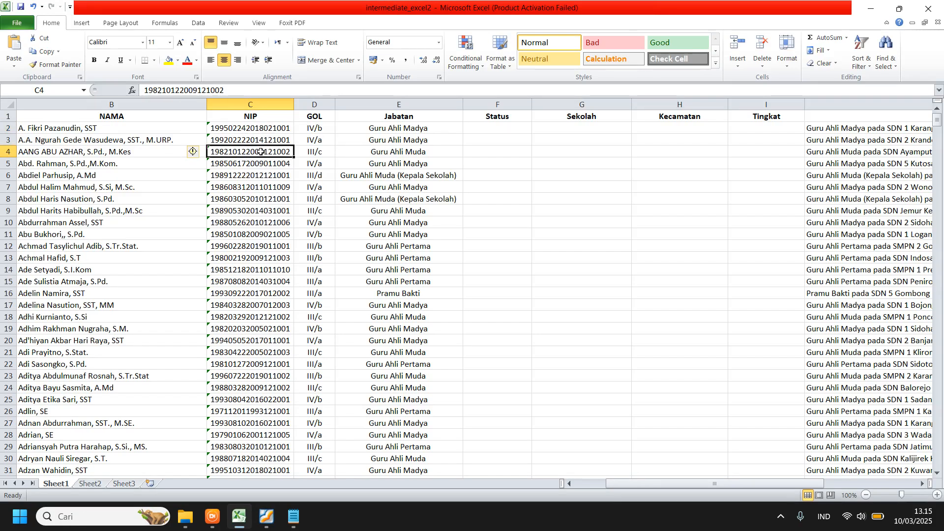
{"action": "left_click", "coordinate": [244, 129]}
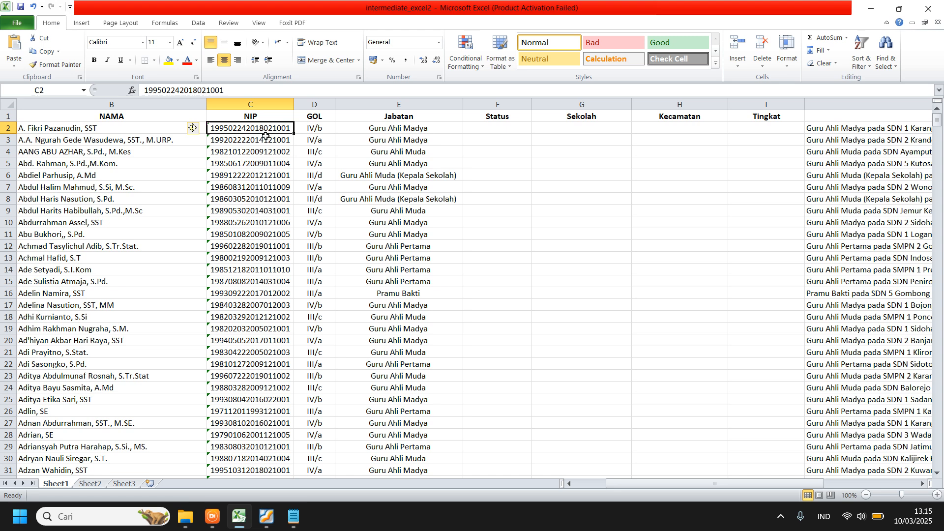
Enter the formula =MID(C2; 13; 1) in F2 to extract the thirteenth digit of the first NIP
{"action": "left_click", "coordinate": [502, 128]}
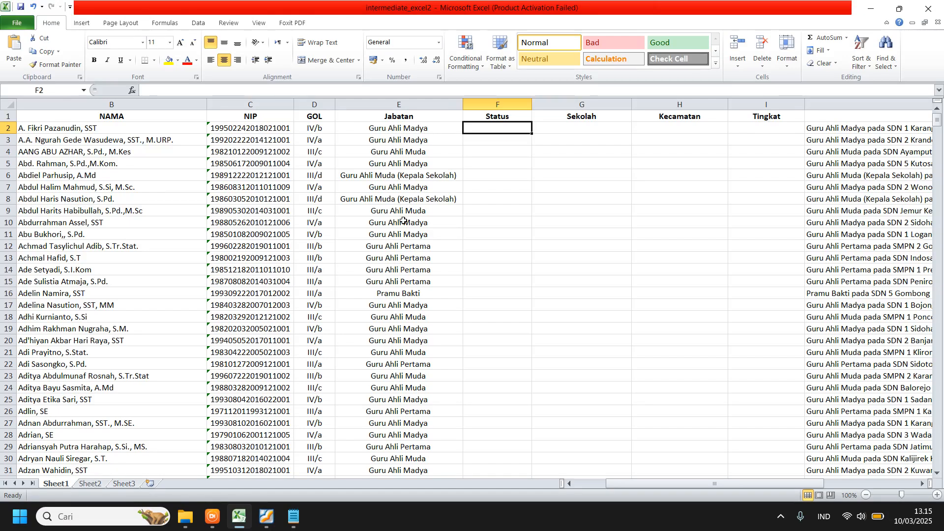
{"action": "type", "text": "=mid("}
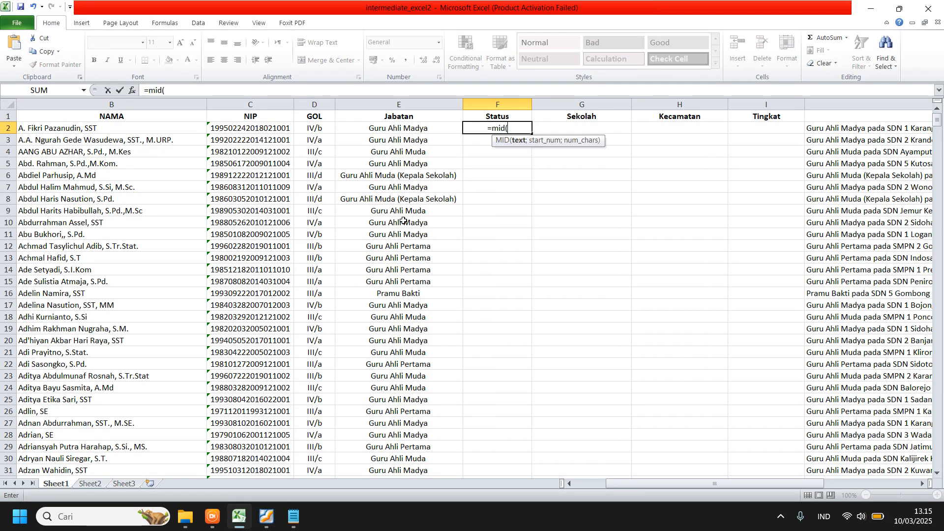
{"action": "left_click", "coordinate": [258, 129]}
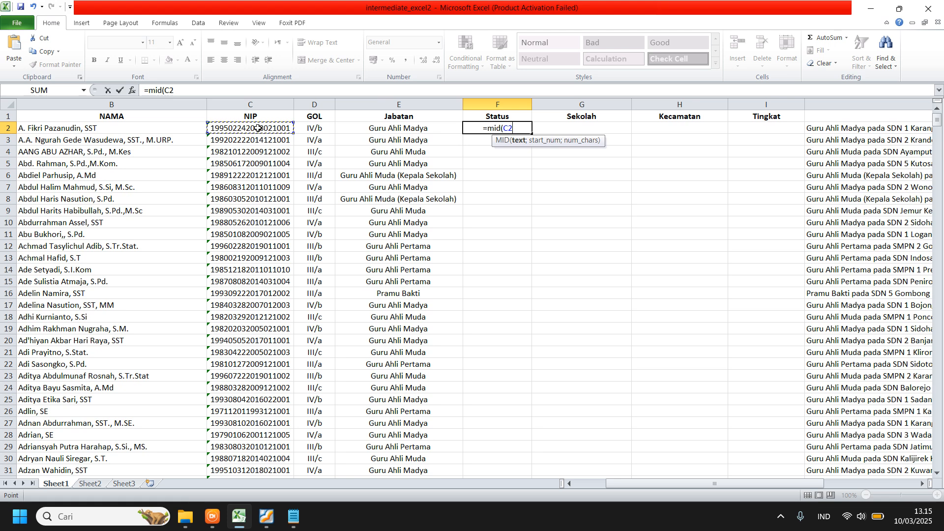
{"action": "type", "text": ";"}
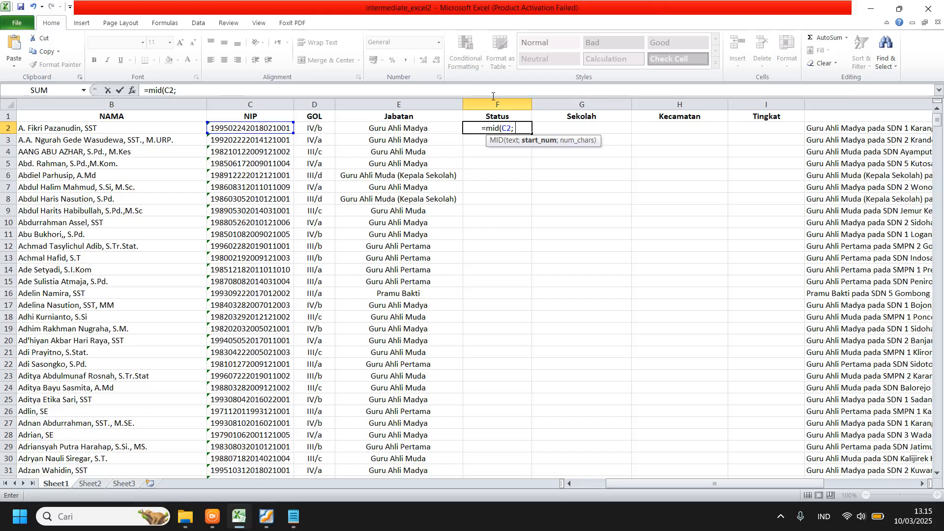
{"action": "type", "text": "13"}
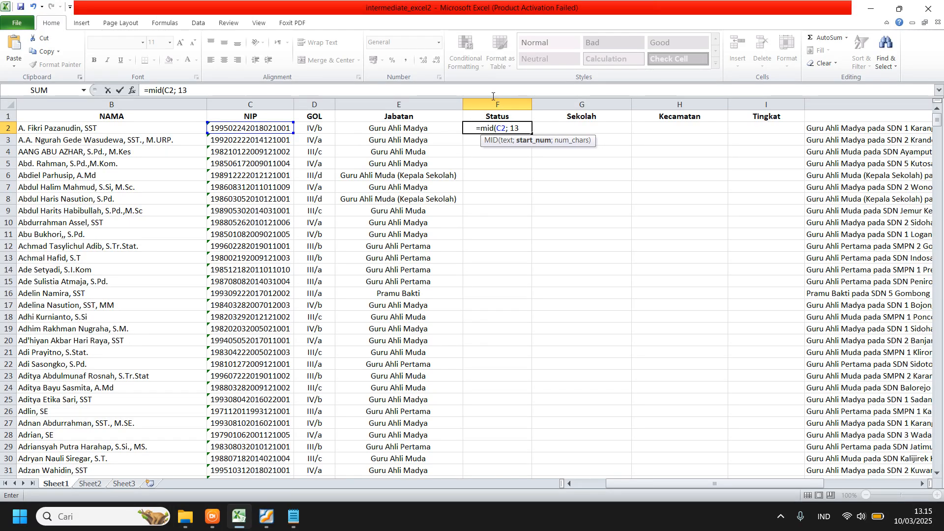
{"action": "type", "text": "; 1"}
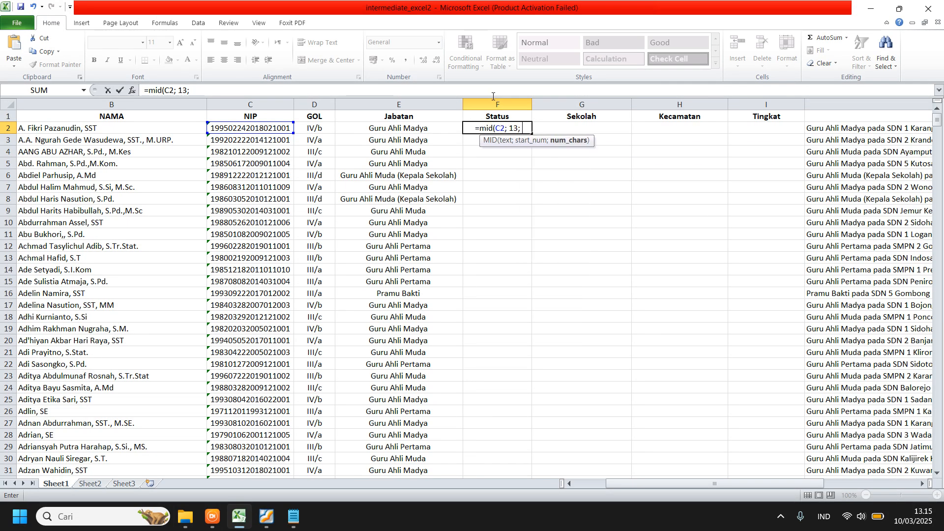
{"action": "type", "text": ")"}
{"action": "key", "text": "Return"}
Review the MID formula in F2 and fill it down the whole Status column
{"action": "left_click", "coordinate": [507, 126]}
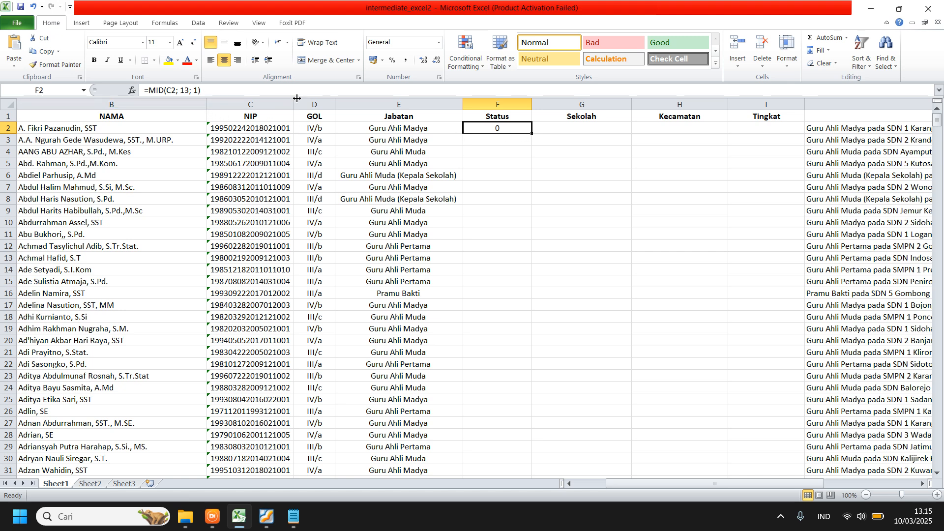
{"action": "key", "text": "F2"}
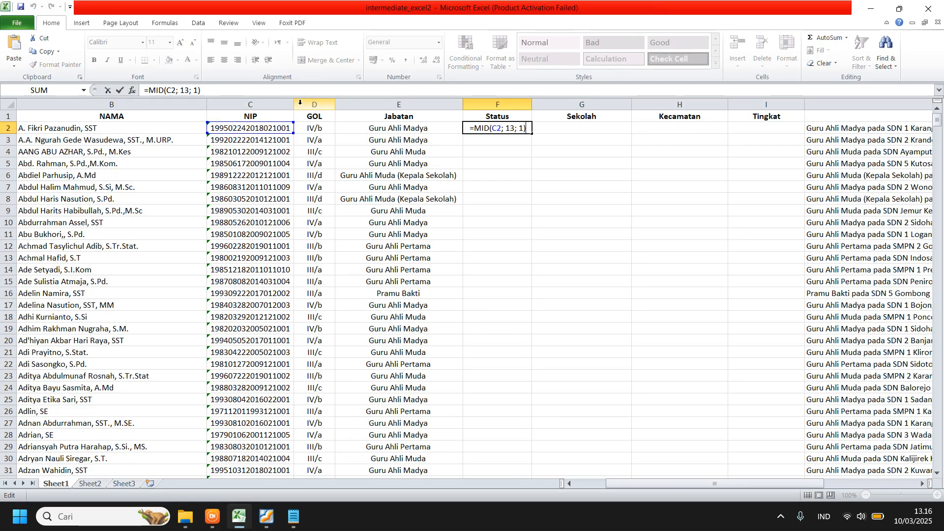
{"action": "key", "text": "Escape"}
{"action": "left_click", "coordinate": [535, 132]}
{"action": "left_click", "coordinate": [523, 130]}
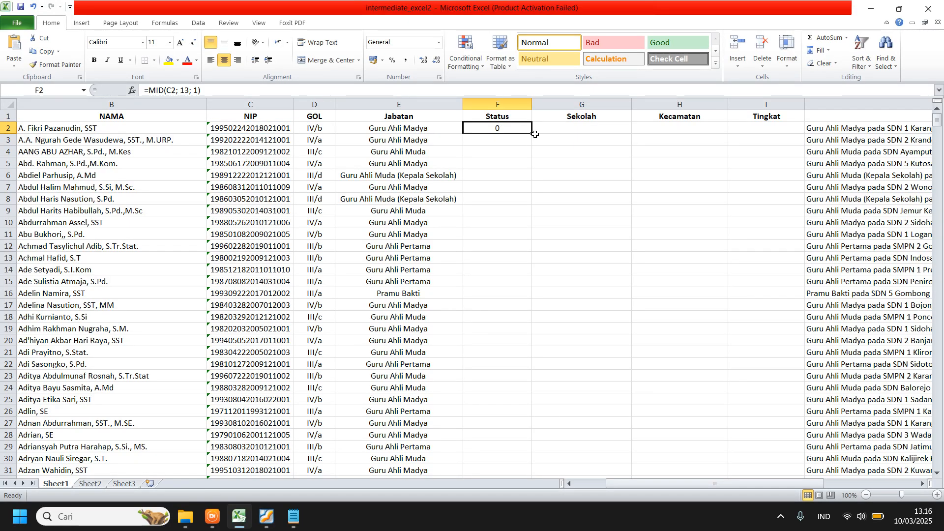
{"action": "double_click", "coordinate": [534, 133]}
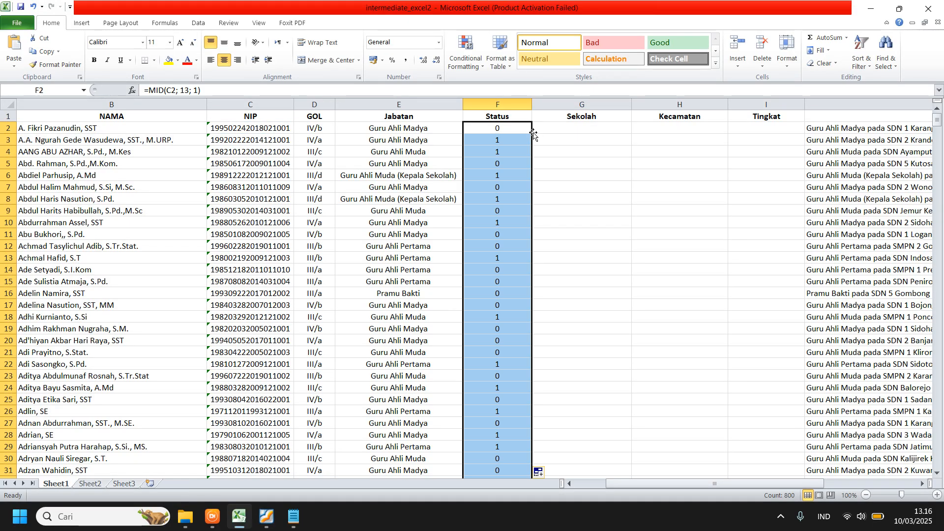
Check the extracted Status digits against the NIP entries in the first rows and the GOL IX row 37
{"action": "left_click", "coordinate": [498, 126]}
{"action": "key", "text": "Down"}
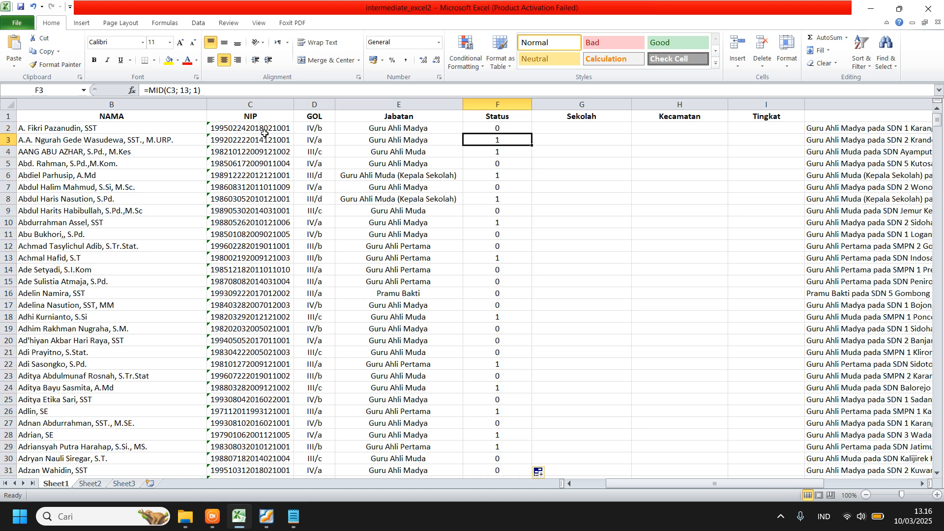
{"action": "left_click", "coordinate": [264, 133]}
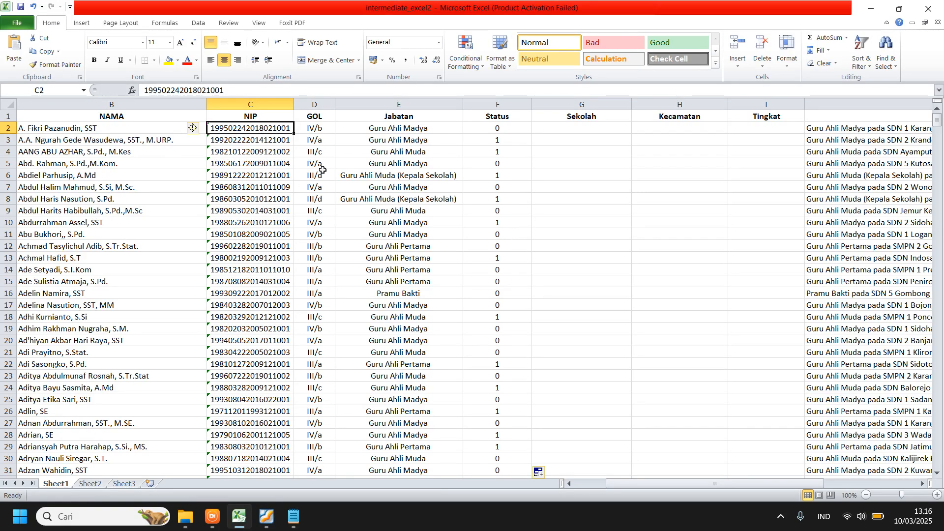
{"action": "left_click", "coordinate": [499, 130]}
{"action": "scroll", "coordinate": [514, 236], "scroll_direction": "down", "scroll_amount": 8}
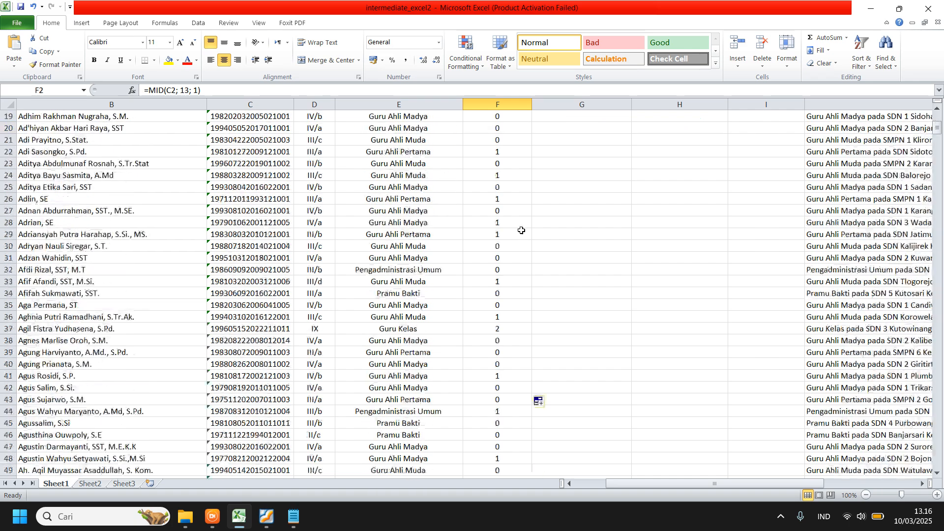
{"action": "left_click", "coordinate": [497, 258]}
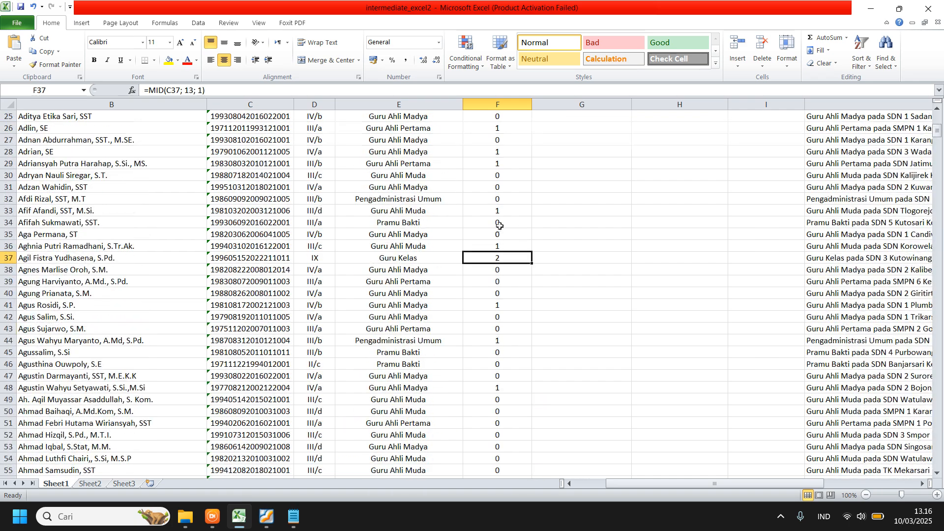
{"action": "scroll", "coordinate": [498, 212], "scroll_direction": "up", "scroll_amount": 8}
{"action": "scroll", "coordinate": [509, 218], "scroll_direction": "down", "scroll_amount": 8}
{"action": "scroll", "coordinate": [499, 231], "scroll_direction": "up", "scroll_amount": 8}
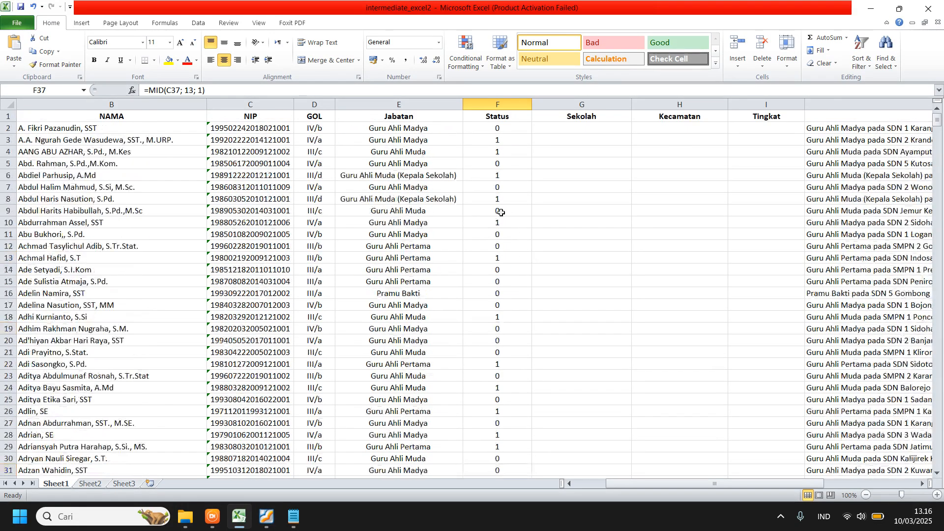
Look further through the Status column and compare the different extracted digits near the start with those around row 37
{"action": "scroll", "coordinate": [507, 295], "scroll_direction": "down", "scroll_amount": 4}
{"action": "scroll", "coordinate": [501, 241], "scroll_direction": "up", "scroll_amount": 4}
{"action": "left_click", "coordinate": [507, 129]}
{"action": "left_click", "coordinate": [509, 163]}
{"action": "scroll", "coordinate": [508, 255], "scroll_direction": "down", "scroll_amount": 20}
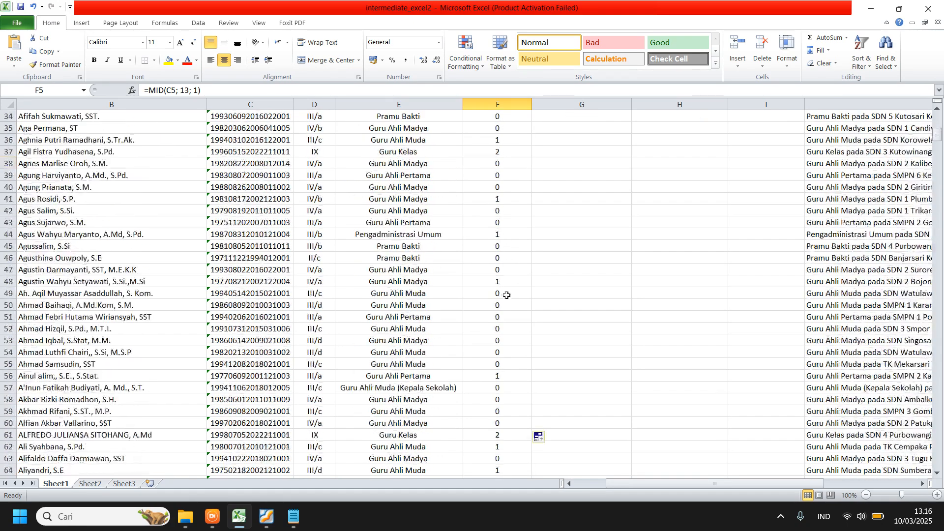
{"action": "scroll", "coordinate": [501, 293], "scroll_direction": "up", "scroll_amount": 20}
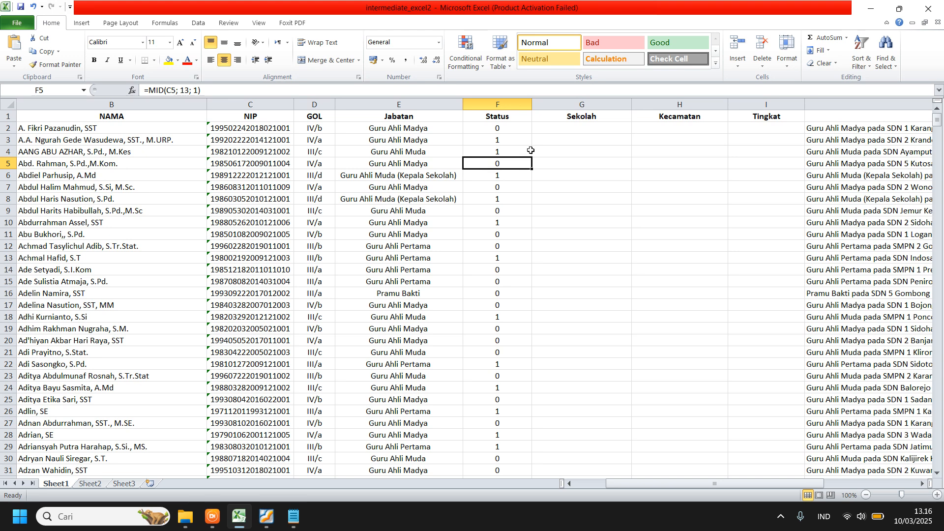
{"action": "scroll", "coordinate": [535, 236], "scroll_direction": "down", "scroll_amount": 6}
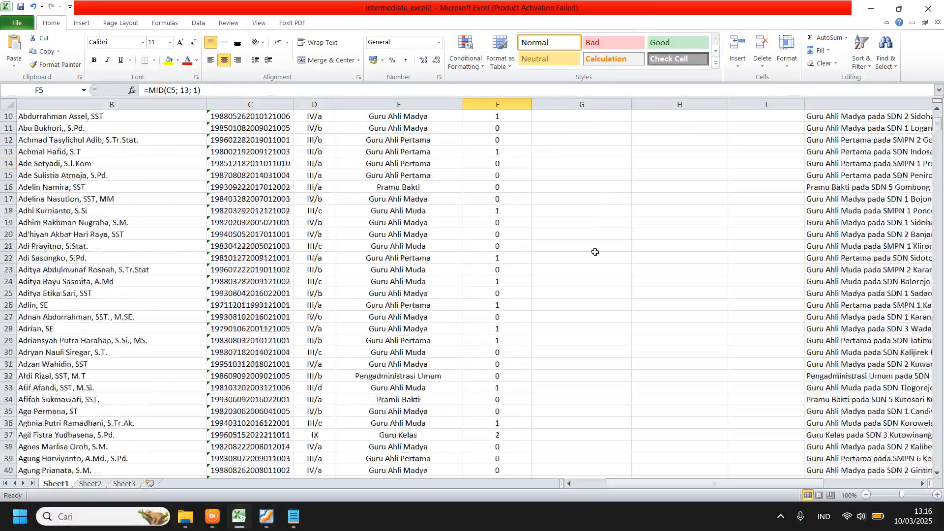
{"action": "left_click", "coordinate": [511, 329]}
{"action": "left_click", "coordinate": [508, 316]}
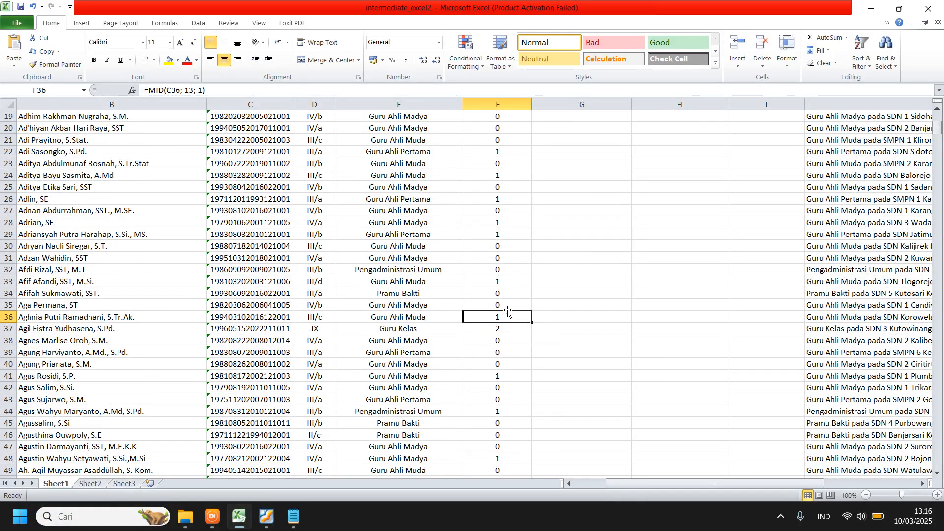
{"action": "left_click", "coordinate": [502, 330]}
{"action": "scroll", "coordinate": [509, 303], "scroll_direction": "up", "scroll_amount": 6}
{"action": "left_click", "coordinate": [508, 176]}
Insert an empty helper column between Status and Sekolah
{"action": "left_click", "coordinate": [556, 105]}
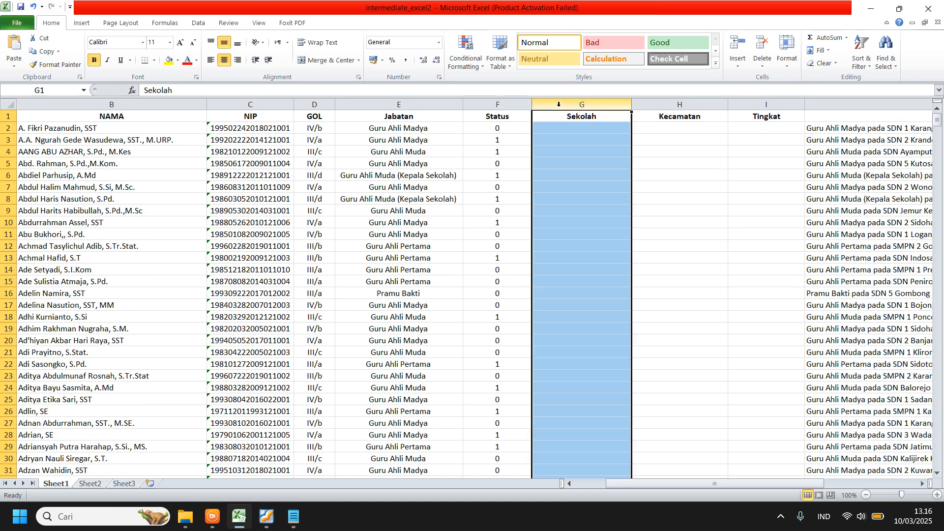
{"action": "left_click", "coordinate": [502, 177]}
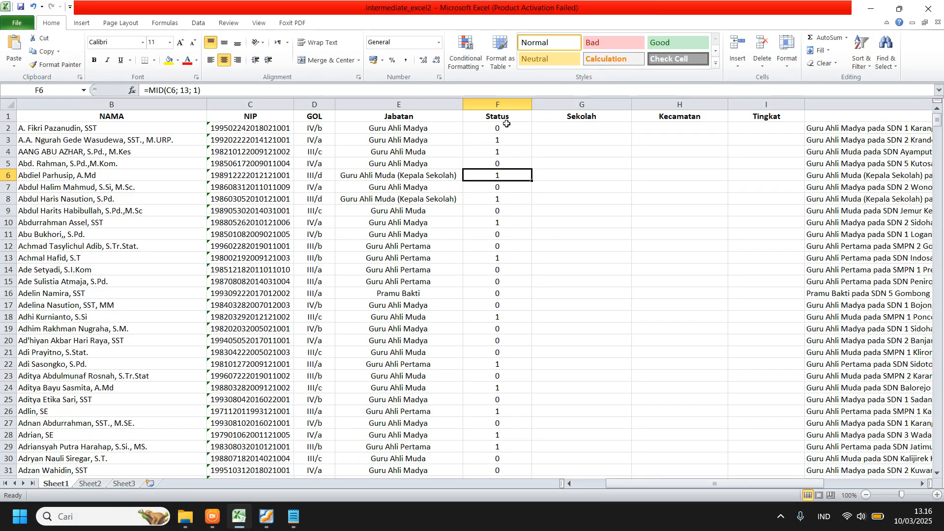
{"action": "left_click", "coordinate": [571, 105]}
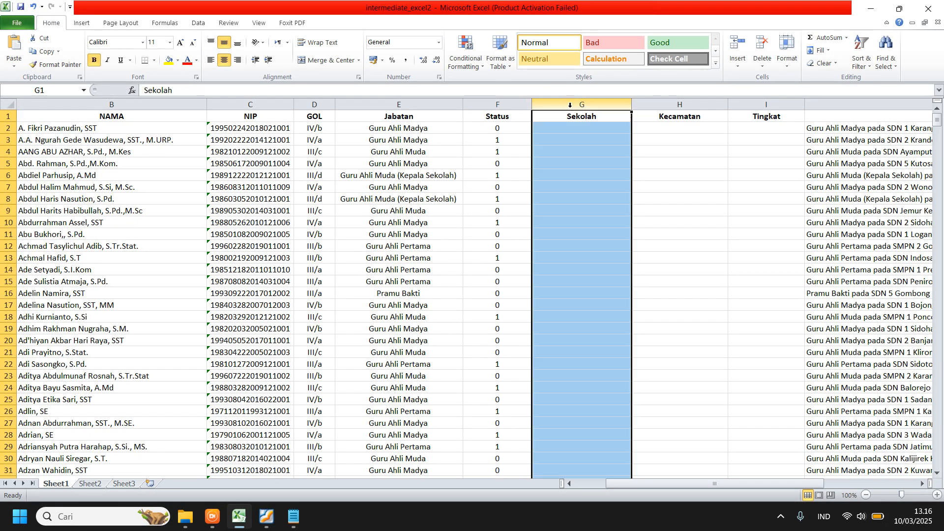
{"action": "key", "text": "Down"}
{"action": "key", "text": "Down"}
{"action": "key", "text": "Down"}
{"action": "key", "text": "Down"}
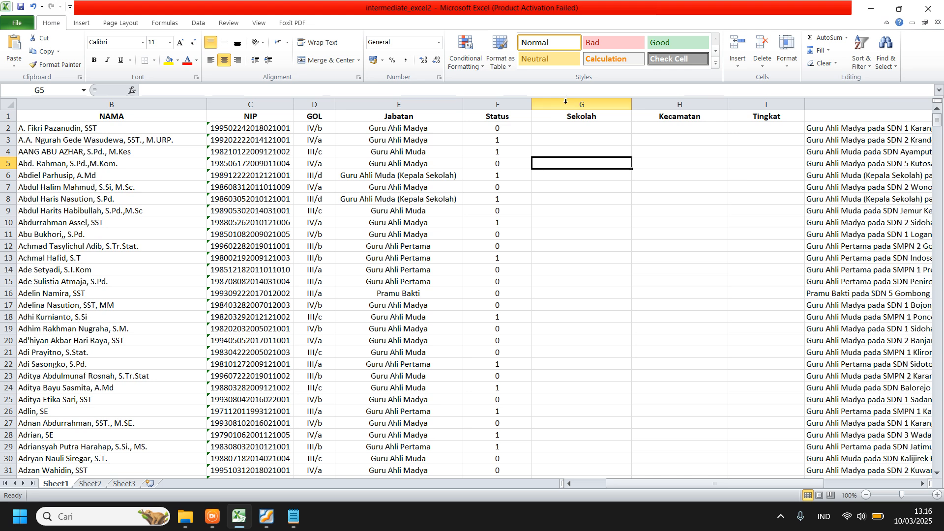
{"action": "left_click", "coordinate": [566, 102]}
{"action": "right_click", "coordinate": [566, 105]}
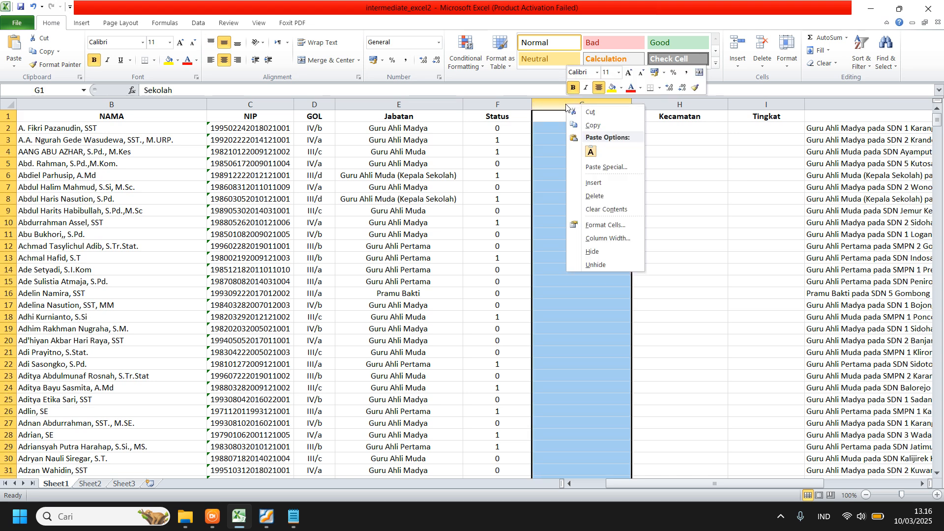
{"action": "left_click", "coordinate": [601, 182]}
{"action": "left_click_drag", "start_coordinate": [566, 159], "coordinate": [565, 152]}
Enter =IF(F2="2"; "PPPK"; "PNS/CPNS") in G2 and fill it down the whole helper column
{"action": "left_click", "coordinate": [562, 129]}
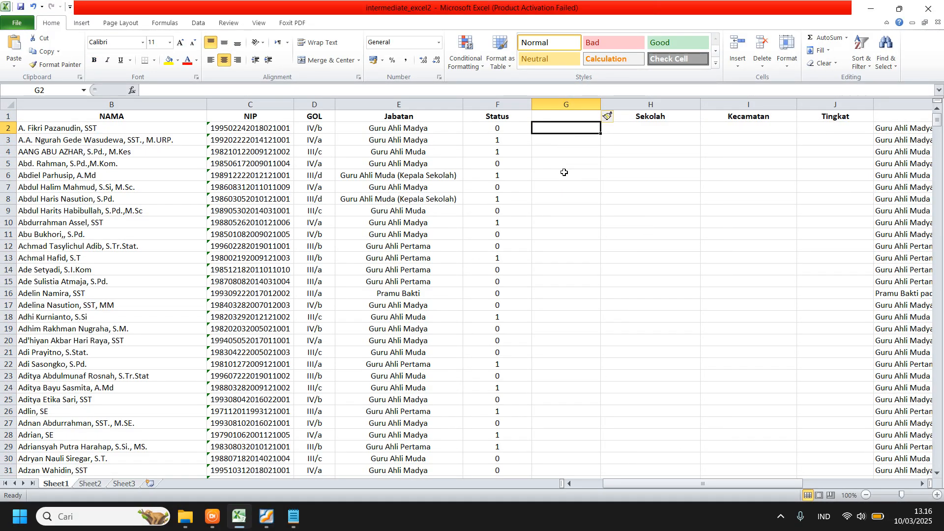
{"action": "type", "text": "=if"}
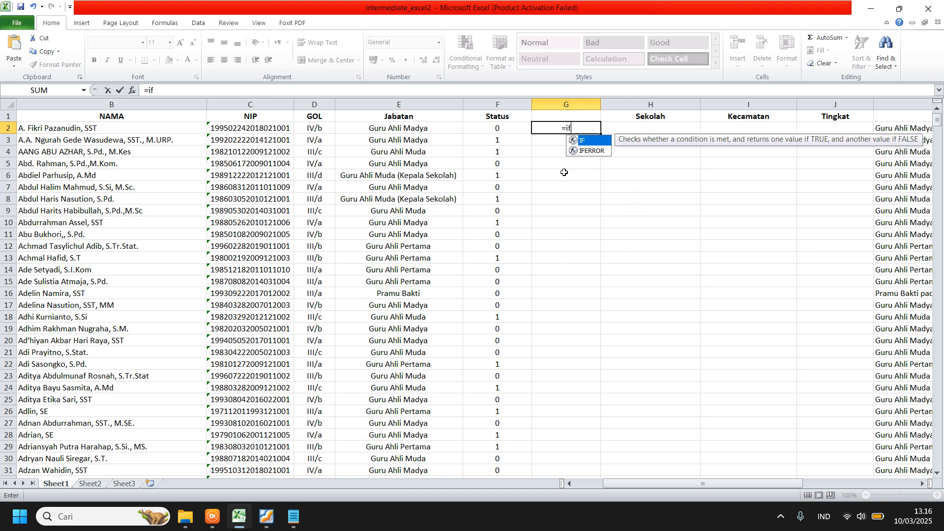
{"action": "type", "text": "("}
{"action": "left_click", "coordinate": [512, 130]}
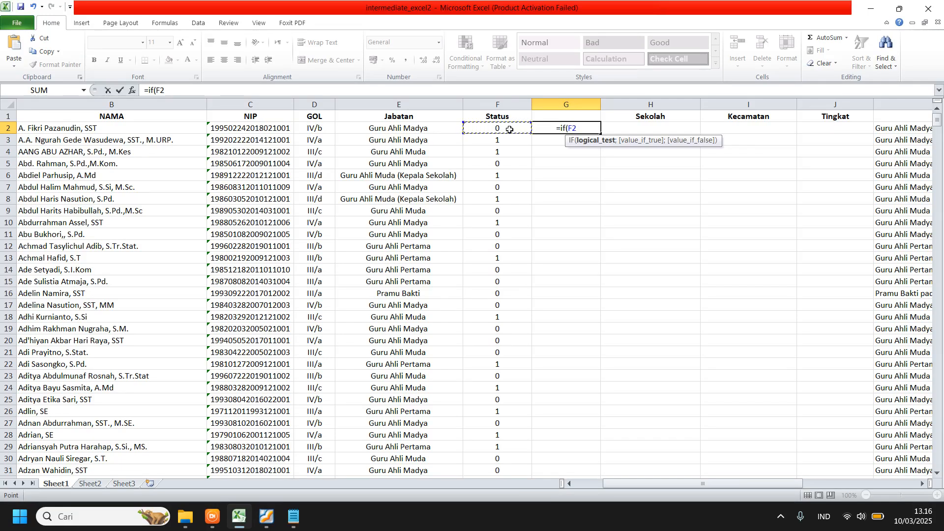
{"action": "type", "text": "=\"2\";"}
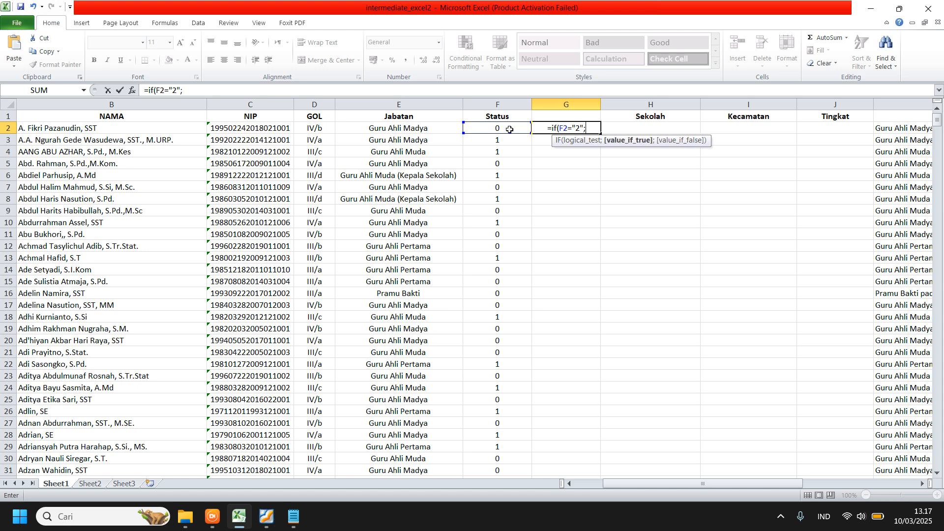
{"action": "type", "text": " \"PPPK\""}
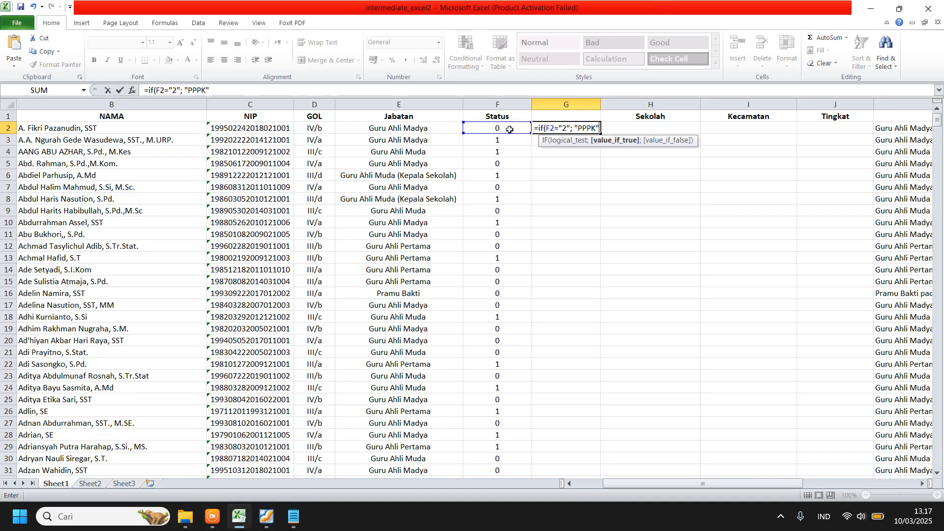
{"action": "type", "text": "; \""}
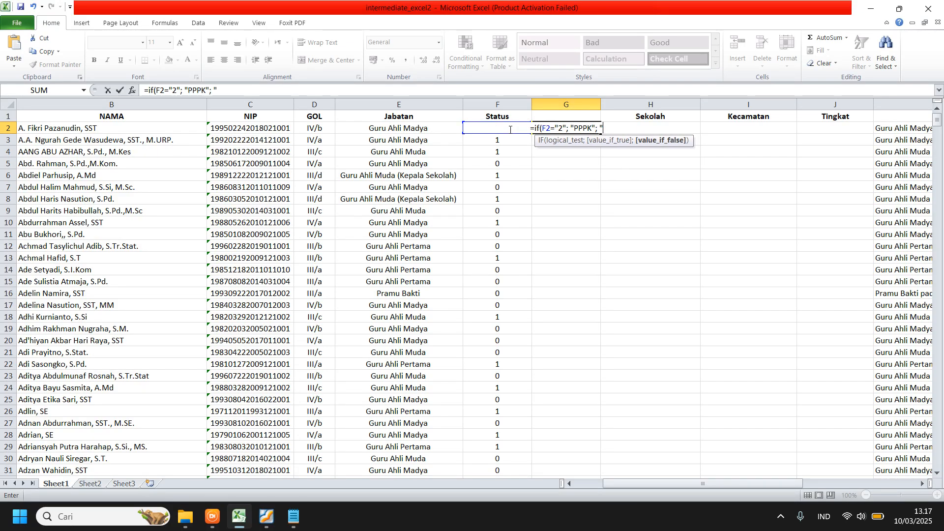
{"action": "type", "text": "PNC"}
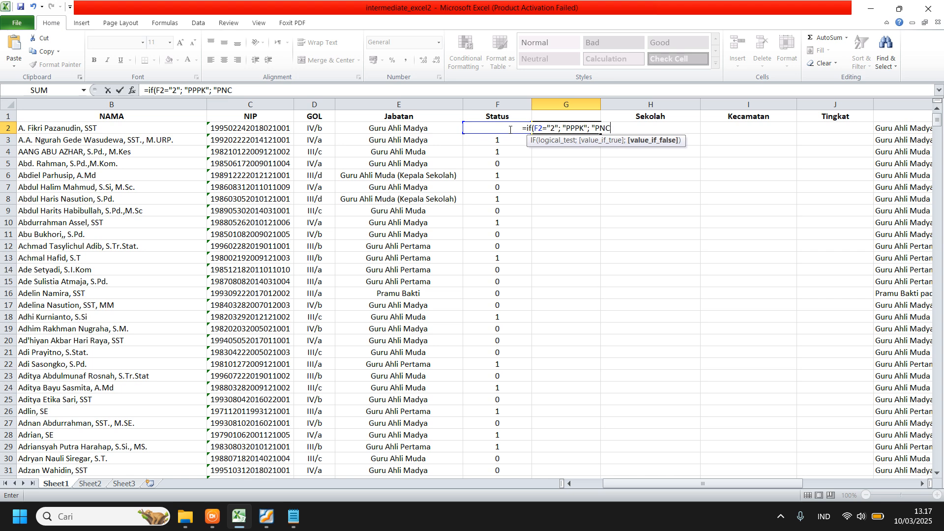
{"action": "key", "text": "BackSpace"}
{"action": "type", "text": "S"}
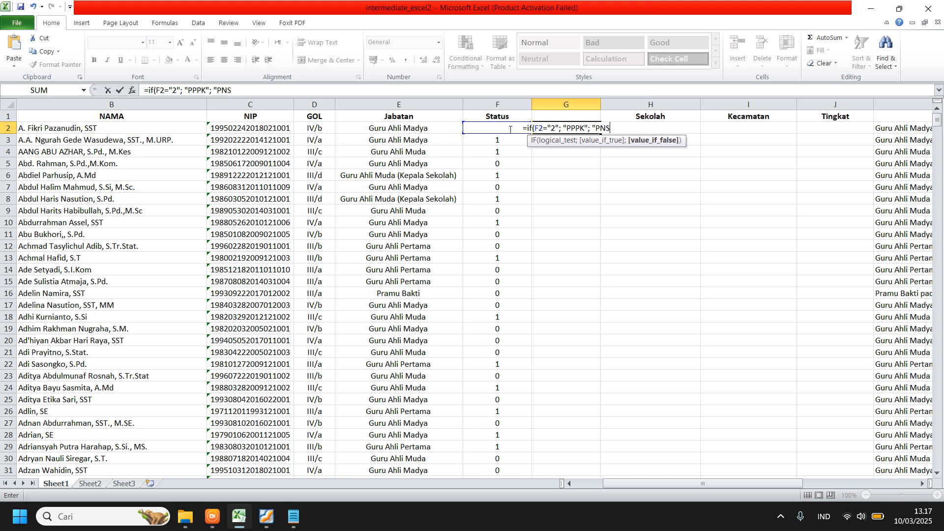
{"action": "type", "text": "/CPNS"}
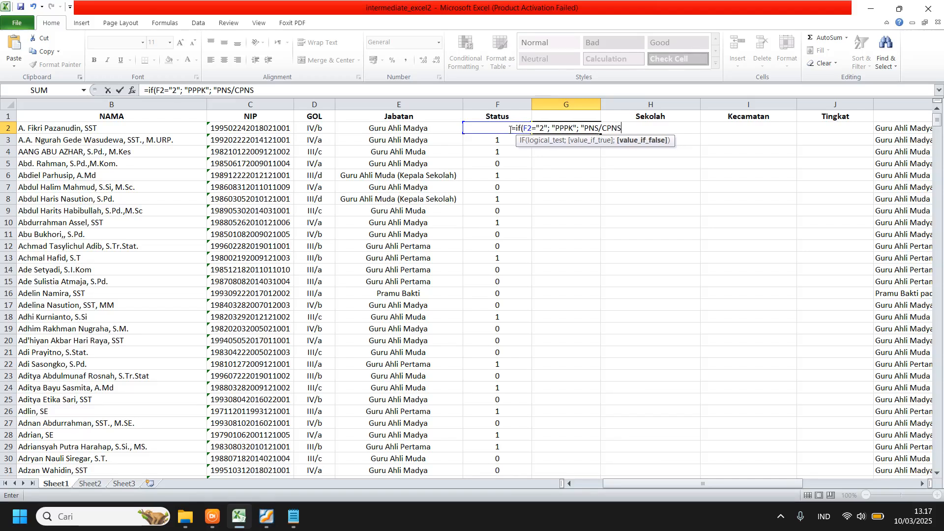
{"action": "type", "text": "\""}
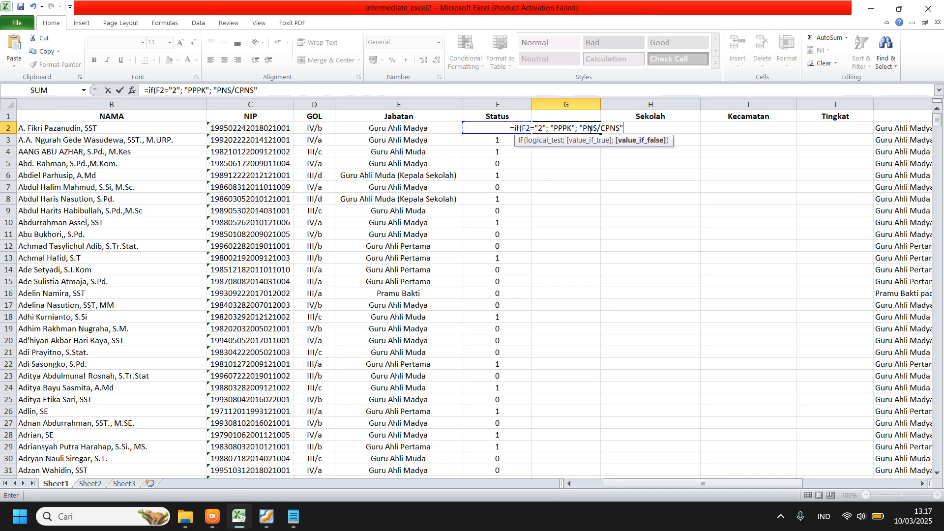
{"action": "type", "text": ")"}
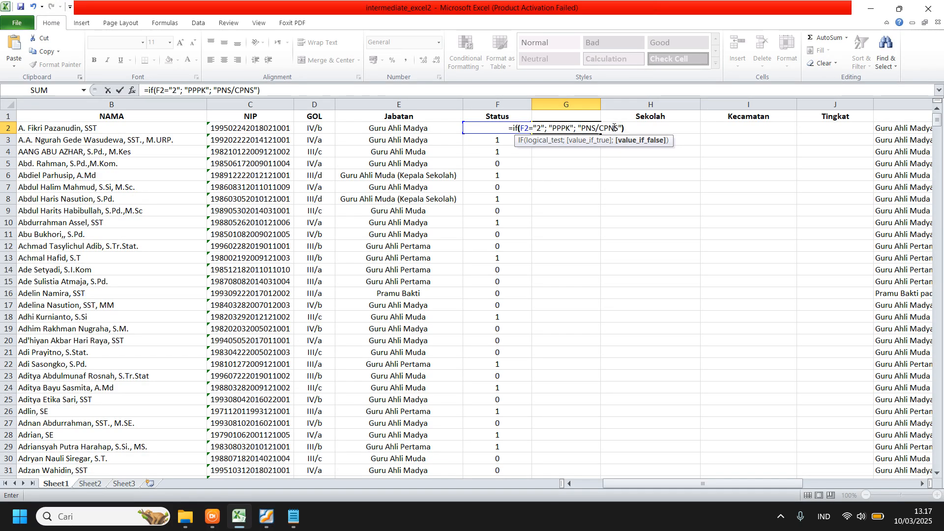
{"action": "key", "text": "Return"}
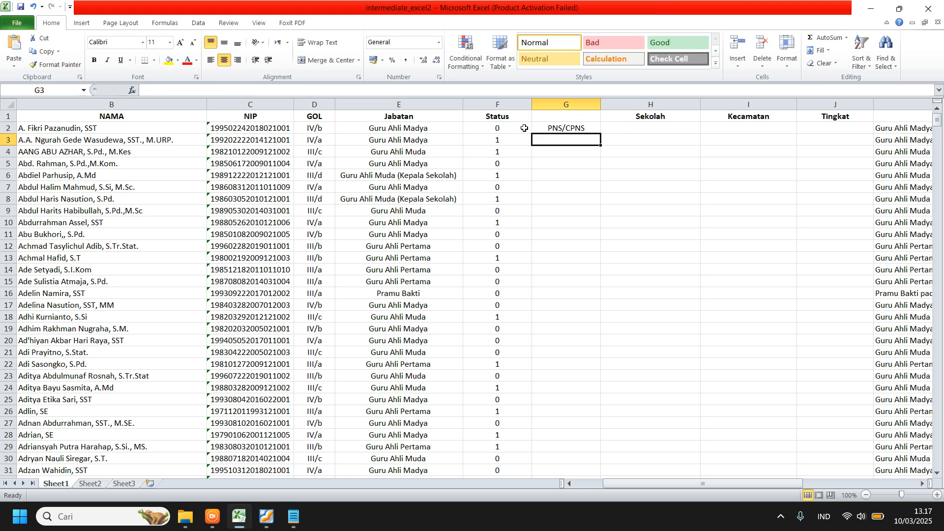
{"action": "key", "text": "Up"}
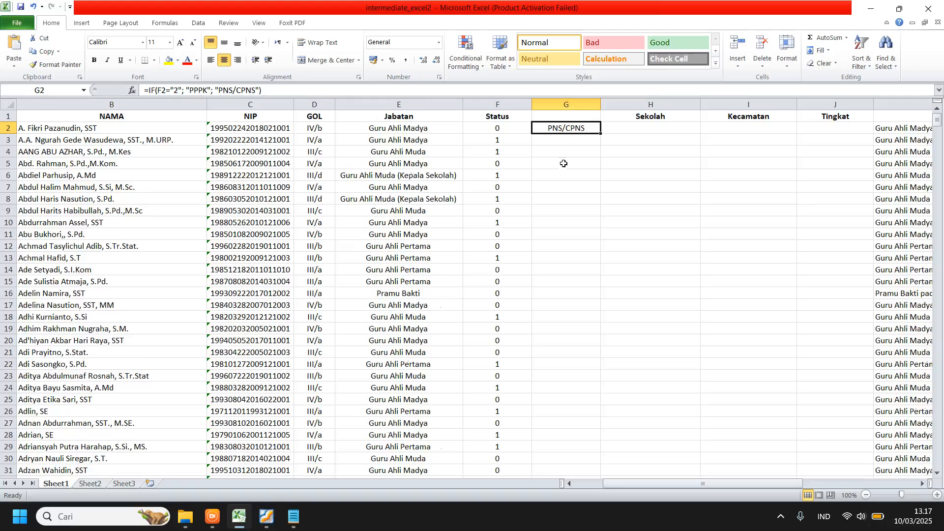
{"action": "double_click", "coordinate": [602, 134]}
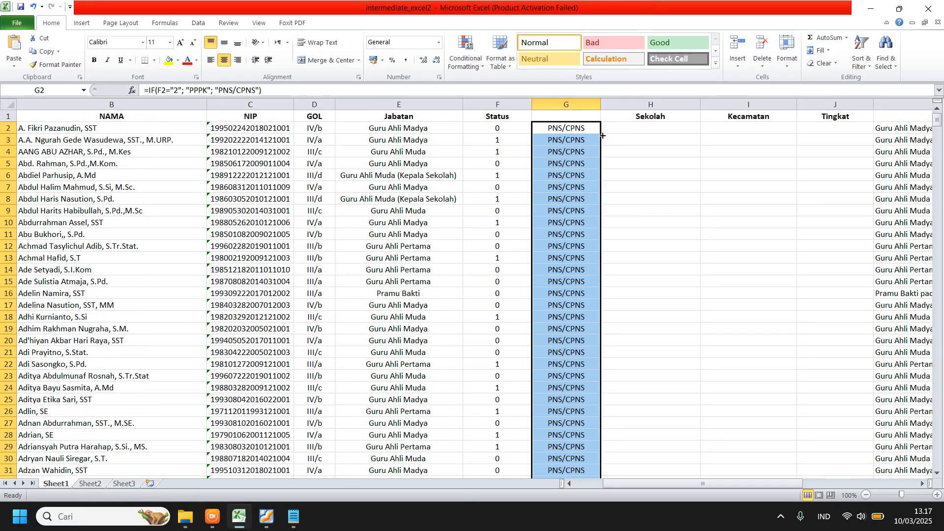
Check the filled IF results down the helper column against the Status digits, including the GOL IX row 65
{"action": "scroll", "coordinate": [603, 199], "scroll_direction": "down", "scroll_amount": 8}
{"action": "scroll", "coordinate": [591, 196], "scroll_direction": "up", "scroll_amount": 8}
{"action": "scroll", "coordinate": [580, 177], "scroll_direction": "down", "scroll_amount": 12}
{"action": "left_click", "coordinate": [555, 256]}
{"action": "left_click", "coordinate": [570, 401]}
{"action": "scroll", "coordinate": [571, 401], "scroll_direction": "down", "scroll_amount": 3}
{"action": "left_click", "coordinate": [565, 345]}
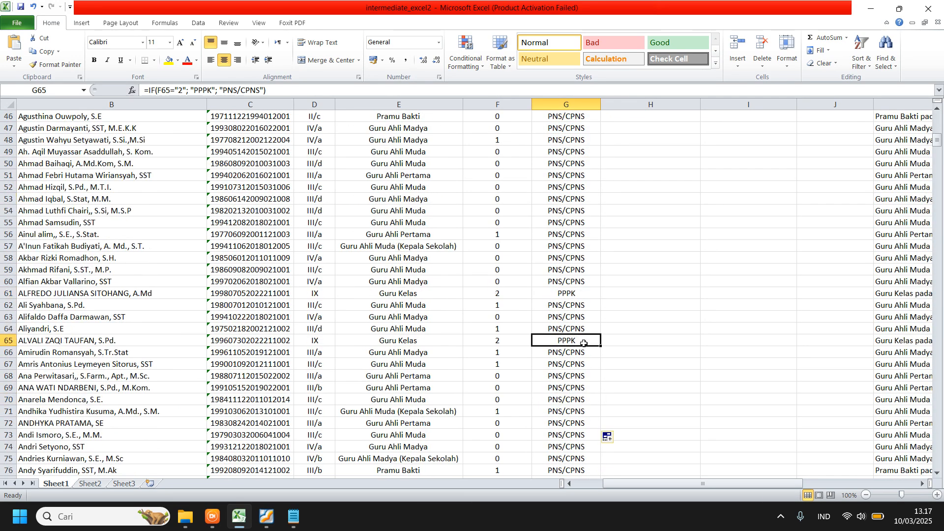
{"action": "scroll", "coordinate": [581, 320], "scroll_direction": "down", "scroll_amount": 8}
{"action": "left_click", "coordinate": [587, 235]}
{"action": "scroll", "coordinate": [588, 235], "scroll_direction": "down", "scroll_amount": 6}
{"action": "scroll", "coordinate": [587, 235], "scroll_direction": "up", "scroll_amount": 20}
Compare the MID formula in F2 with the IF formula in G2 that refers to it
{"action": "left_click", "coordinate": [563, 129]}
{"action": "left_click", "coordinate": [508, 128]}
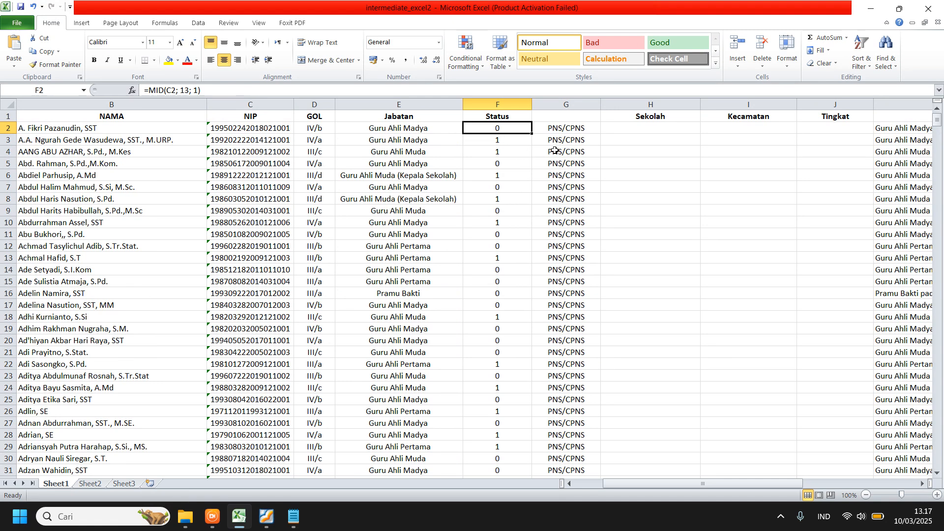
{"action": "left_click", "coordinate": [562, 130]}
{"action": "left_click", "coordinate": [501, 130]}
{"action": "left_click", "coordinate": [544, 135]}
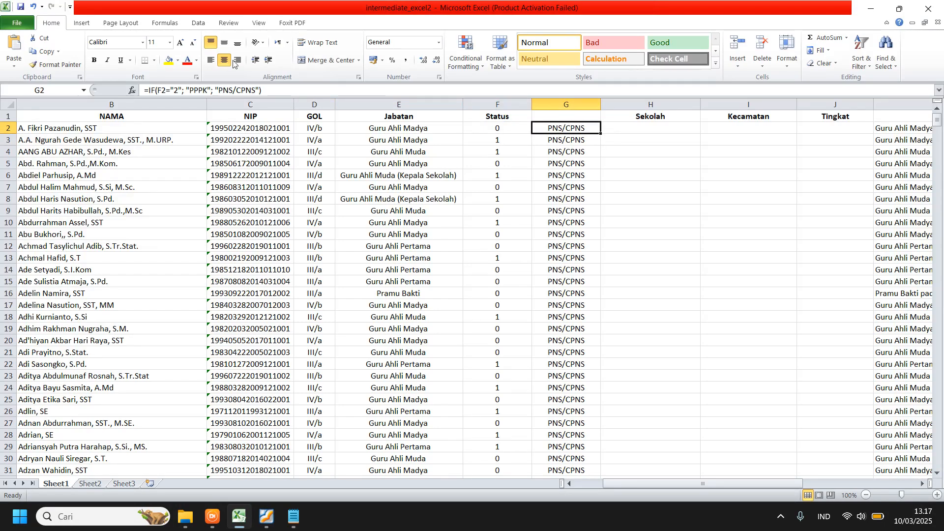
{"action": "left_click", "coordinate": [494, 129]}
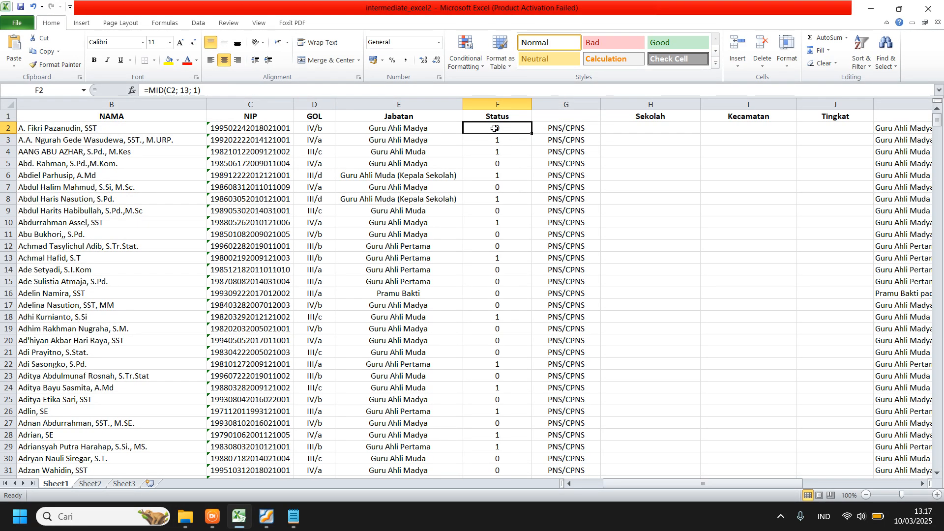
{"action": "left_click", "coordinate": [569, 130]}
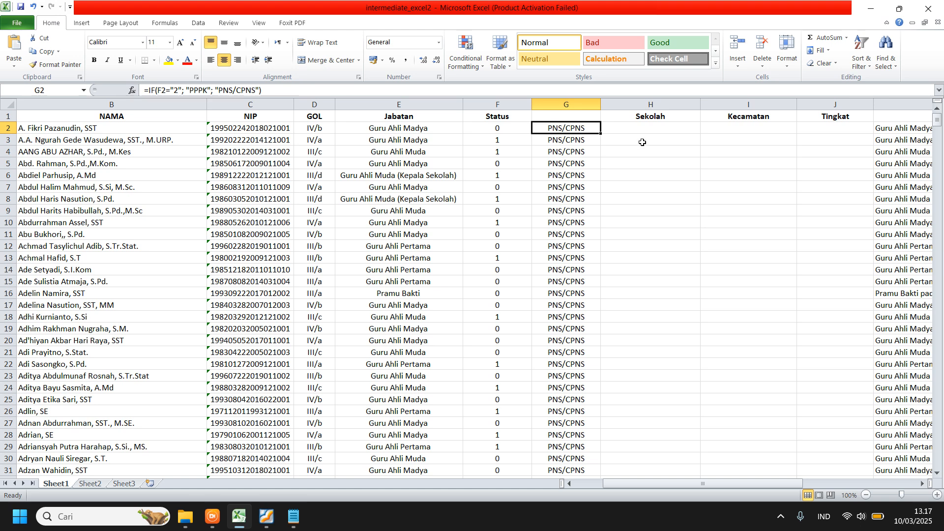
{"action": "left_click", "coordinate": [504, 128]}
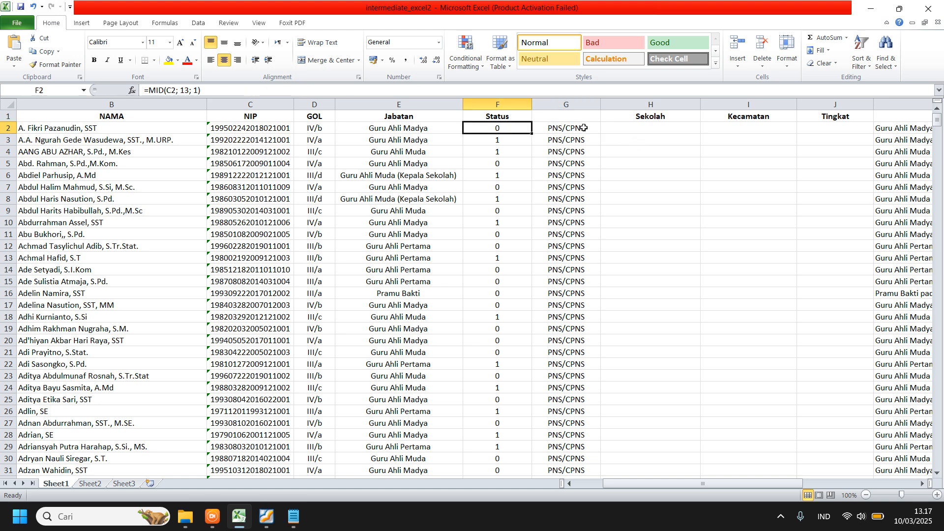
{"action": "left_click", "coordinate": [554, 161]}
{"action": "left_click_drag", "start_coordinate": [563, 127], "coordinate": [494, 127]}
{"action": "left_click", "coordinate": [541, 153]}
{"action": "left_click_drag", "start_coordinate": [565, 132], "coordinate": [503, 128]}
{"action": "left_click", "coordinate": [561, 161]}
{"action": "left_click", "coordinate": [571, 130]}
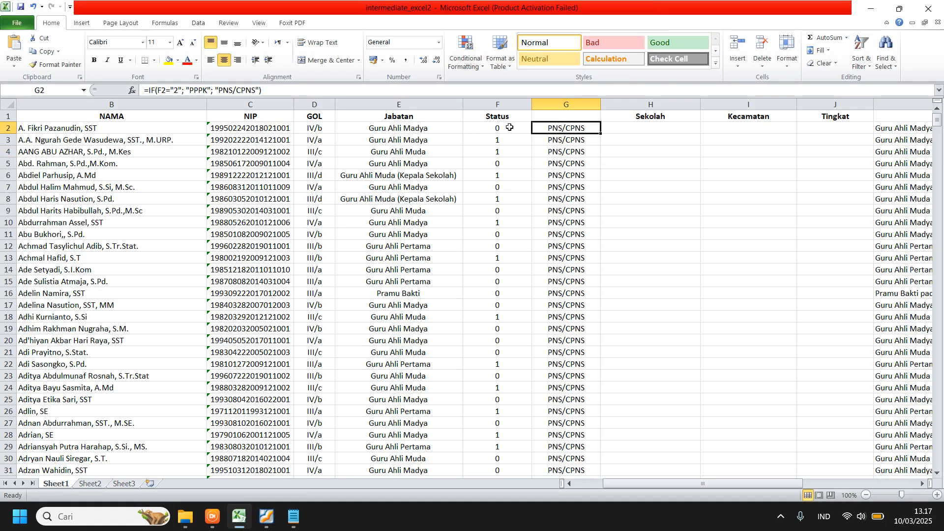
Nest the MID formula in F2 inside an IF so it reads =IF(MID(C2; 13; 1)="2"; "PPPK"; "PNS/CPNS")
{"action": "left_click", "coordinate": [517, 129]}
{"action": "left_click", "coordinate": [150, 92]}
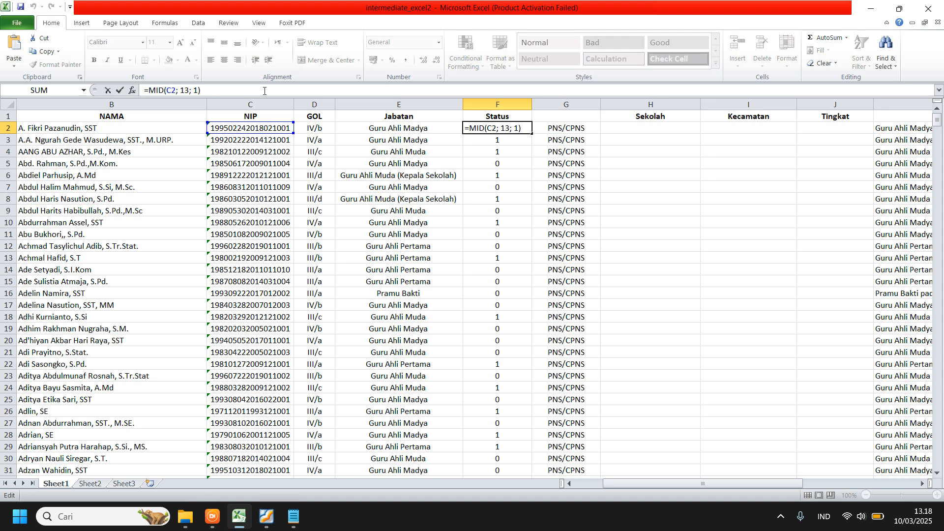
{"action": "type", "text": "if("}
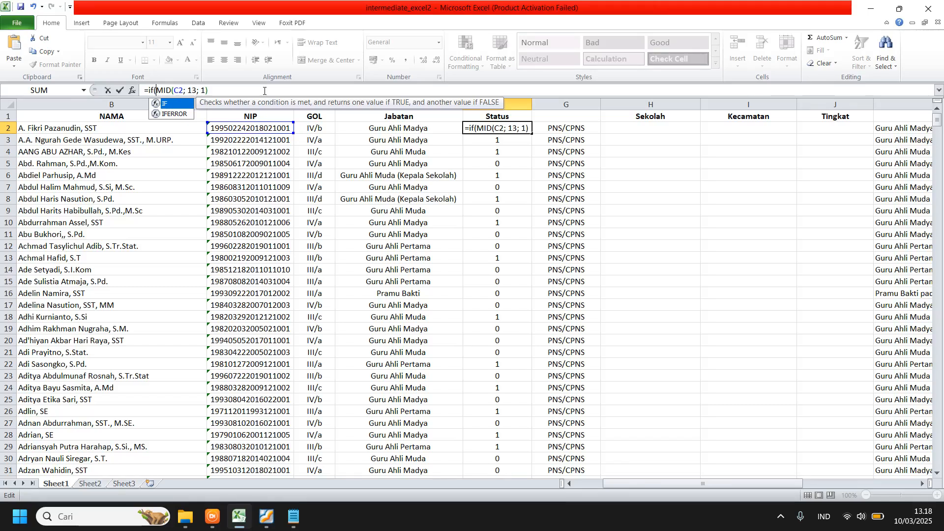
{"action": "left_click", "coordinate": [219, 91]}
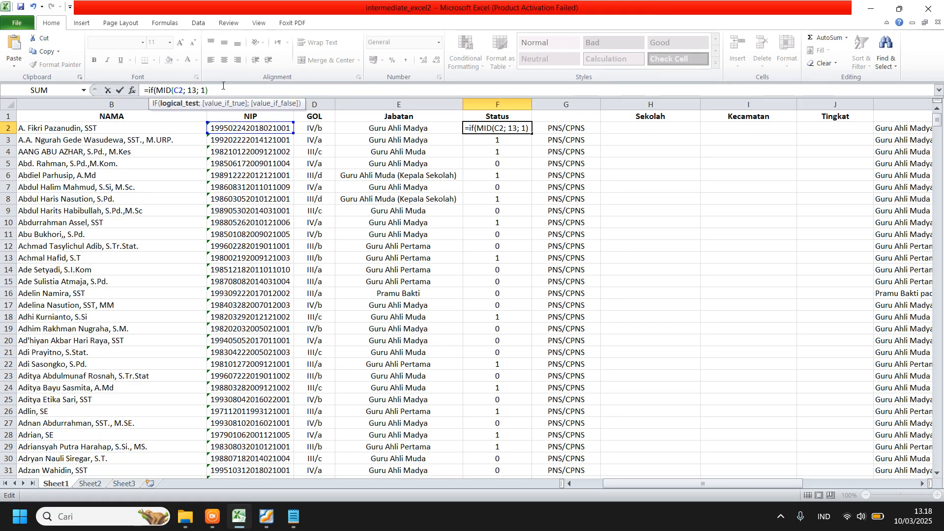
{"action": "type", "text": "=\"2\"; \"PPPK;"}
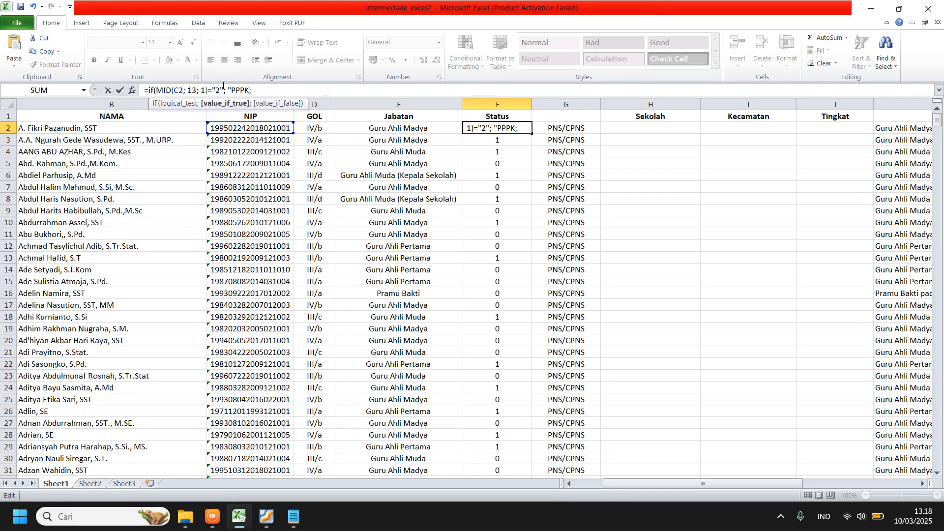
{"action": "type", "text": "PN"}
{"action": "key", "text": "BackSpace"}
{"action": "key", "text": "BackSpace"}
{"action": "key", "text": "BackSpace"}
{"action": "type", "text": "PNS/CPNS"}
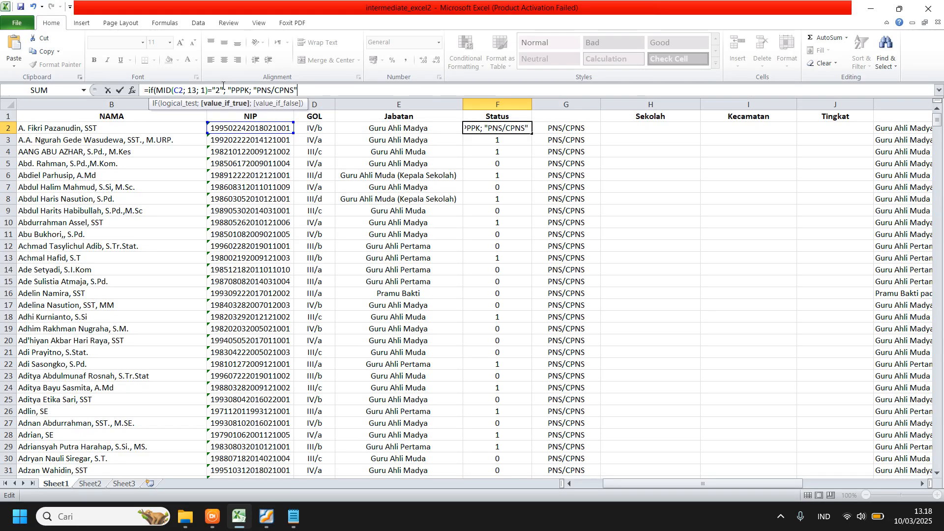
{"action": "key", "text": "Return"}
{"action": "key", "text": "Return"}
{"action": "left_click", "coordinate": [256, 91]}
{"action": "type", "text": "\""}
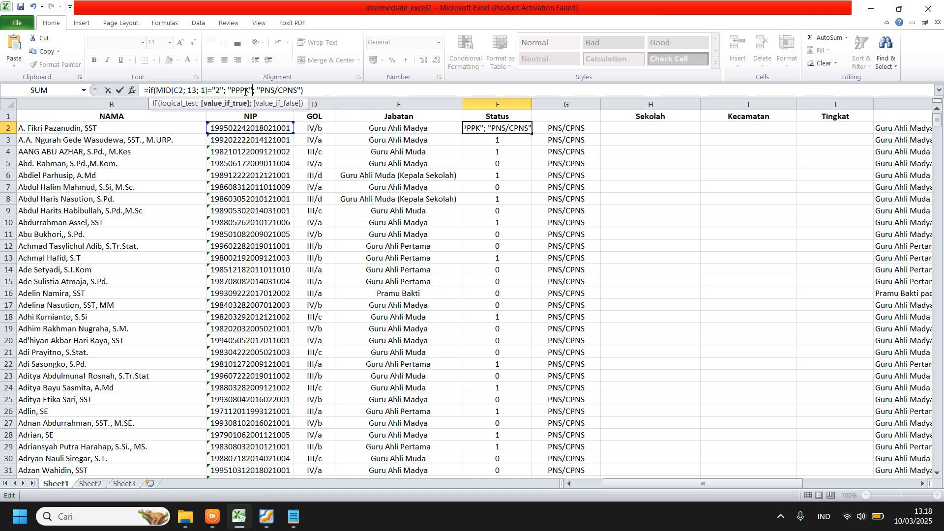
{"action": "key", "text": "Return"}
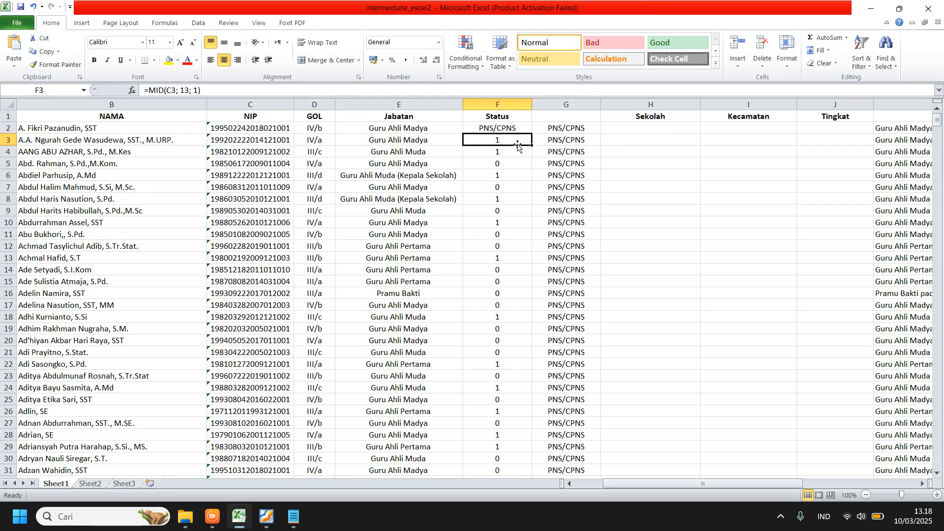
Fill the combined IF and MID formula from F2 down the Status column and check the GOL IX row 37
{"action": "left_click", "coordinate": [505, 128]}
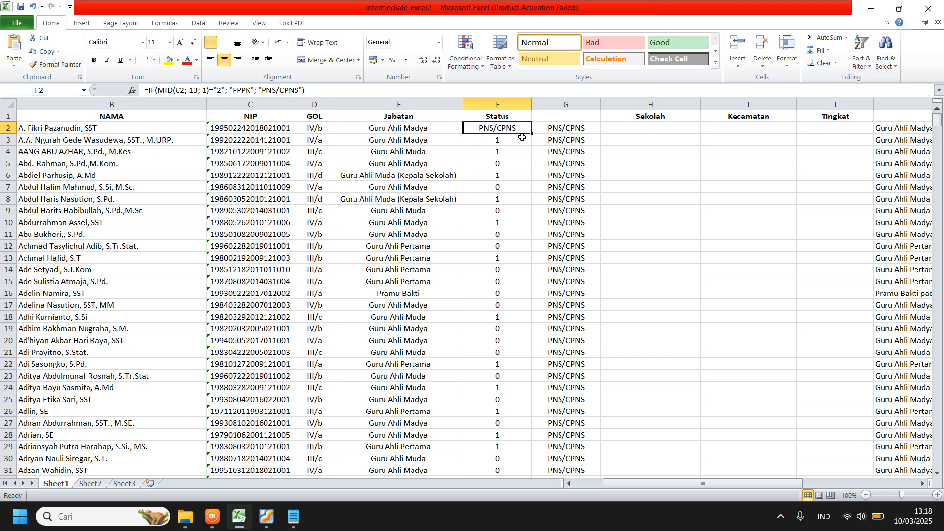
{"action": "double_click", "coordinate": [533, 133]}
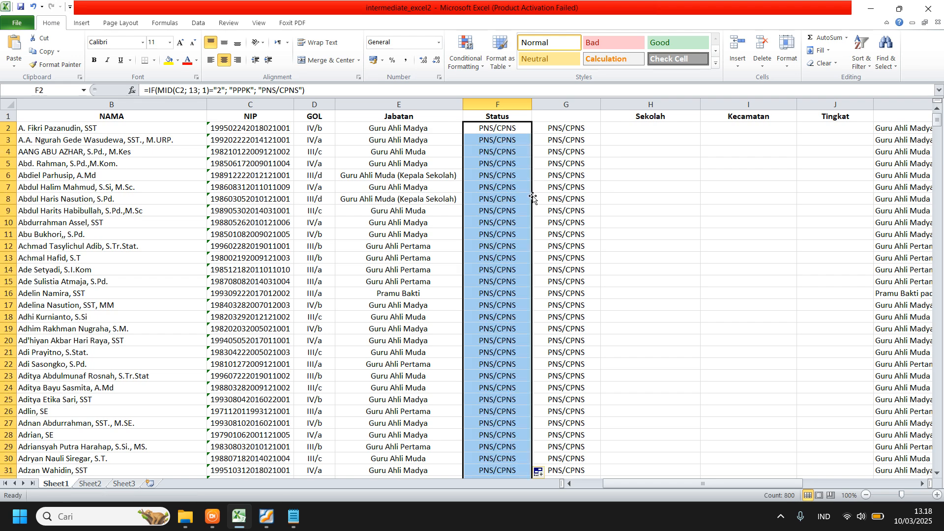
{"action": "scroll", "coordinate": [535, 200], "scroll_direction": "down", "scroll_amount": 8}
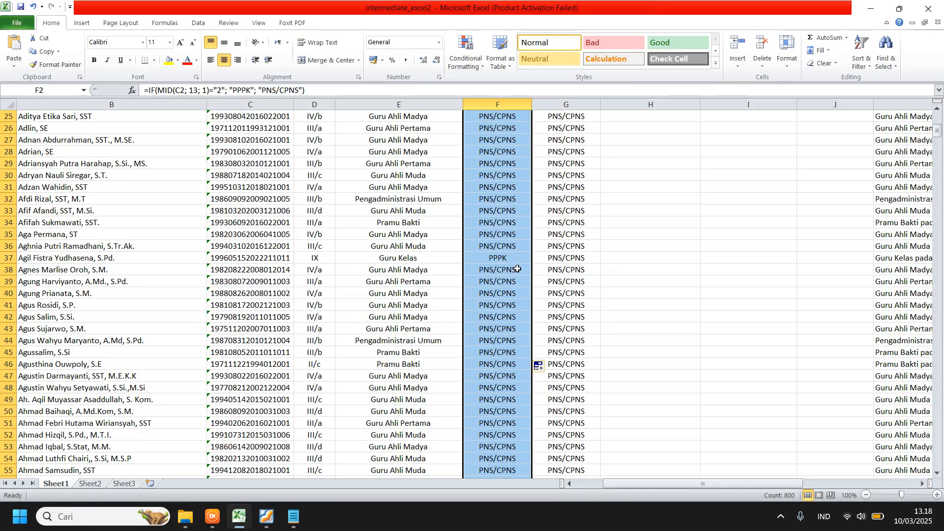
{"action": "scroll", "coordinate": [517, 269], "scroll_direction": "up", "scroll_amount": 8}
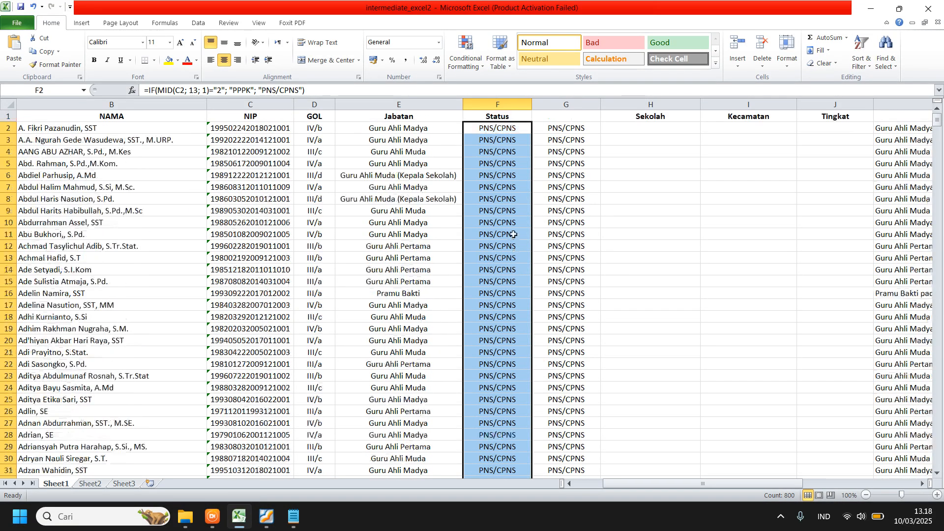
{"action": "left_click", "coordinate": [498, 131]}
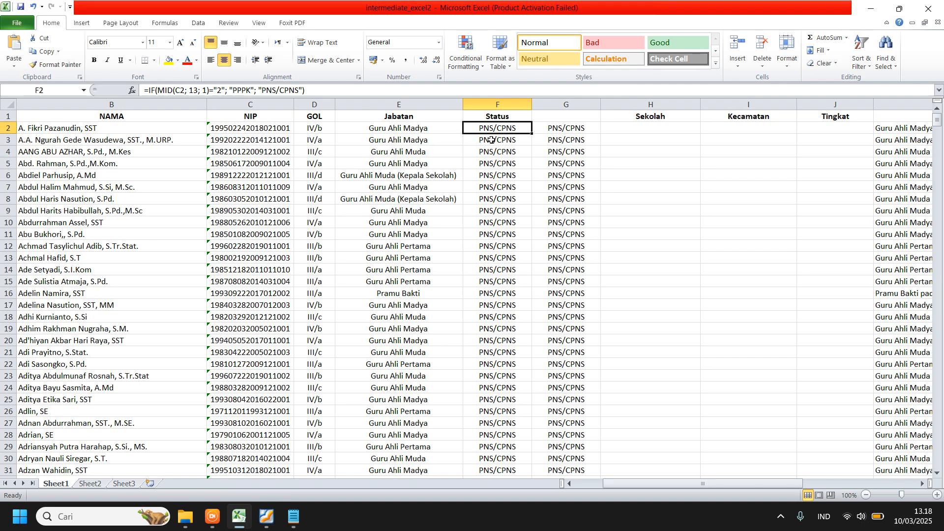
{"action": "scroll", "coordinate": [516, 196], "scroll_direction": "down", "scroll_amount": 7}
{"action": "left_click", "coordinate": [509, 295]}
{"action": "scroll", "coordinate": [560, 182], "scroll_direction": "up", "scroll_amount": 7}
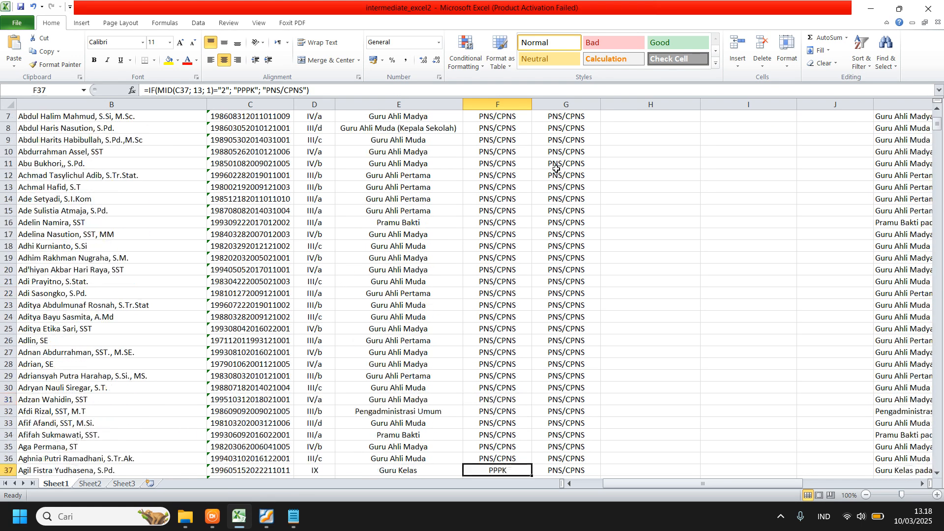
Delete the helper column G that holds the separate IF results between Status and Sekolah
{"action": "left_click", "coordinate": [570, 104]}
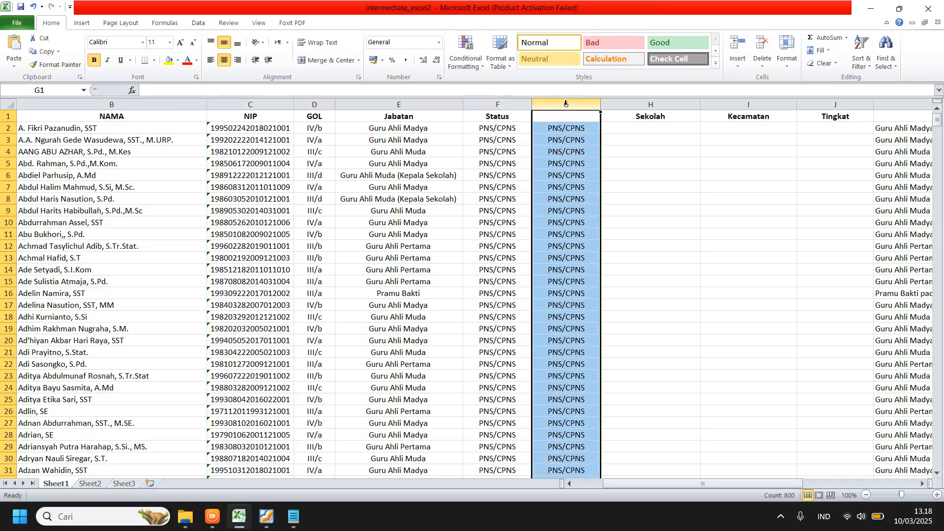
{"action": "right_click", "coordinate": [565, 103]}
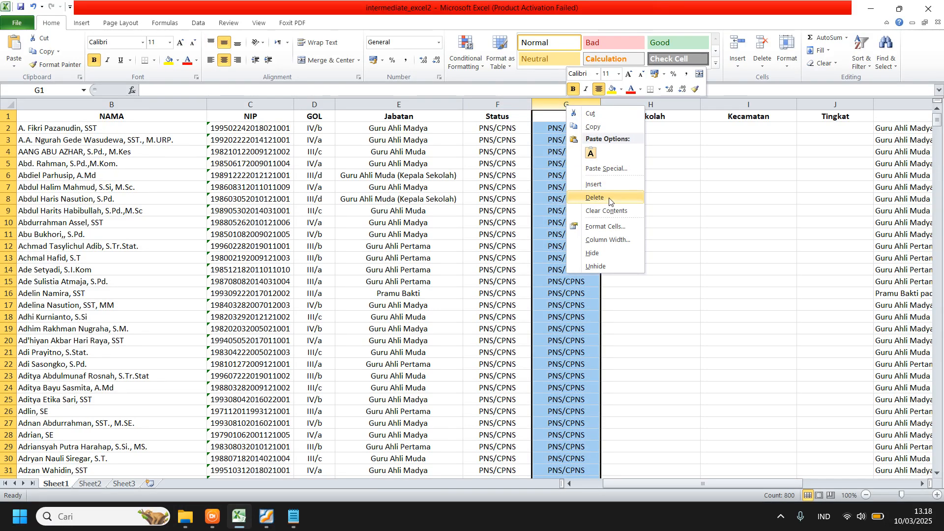
{"action": "left_click", "coordinate": [561, 195]}
{"action": "left_click", "coordinate": [594, 173]}
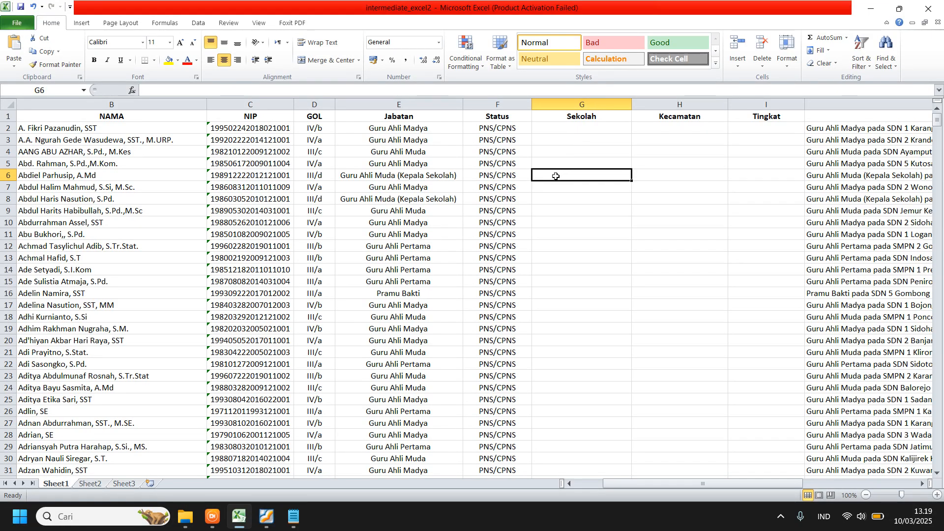
Review the LEFT and SEARCH formula in E2 and the IF and MID formula in F2
{"action": "left_click", "coordinate": [585, 129]}
{"action": "left_click", "coordinate": [399, 129]}
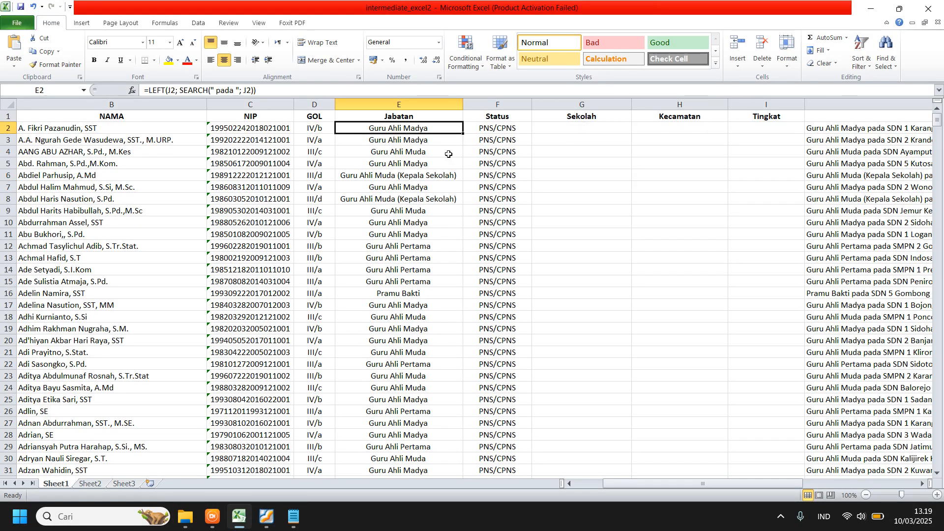
{"action": "left_click", "coordinate": [502, 134]}
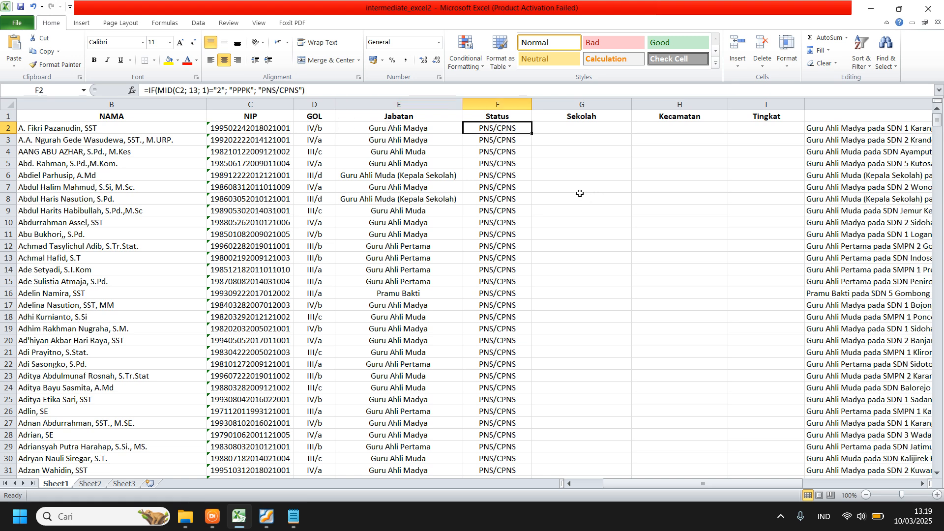
{"action": "left_click", "coordinate": [572, 131]}
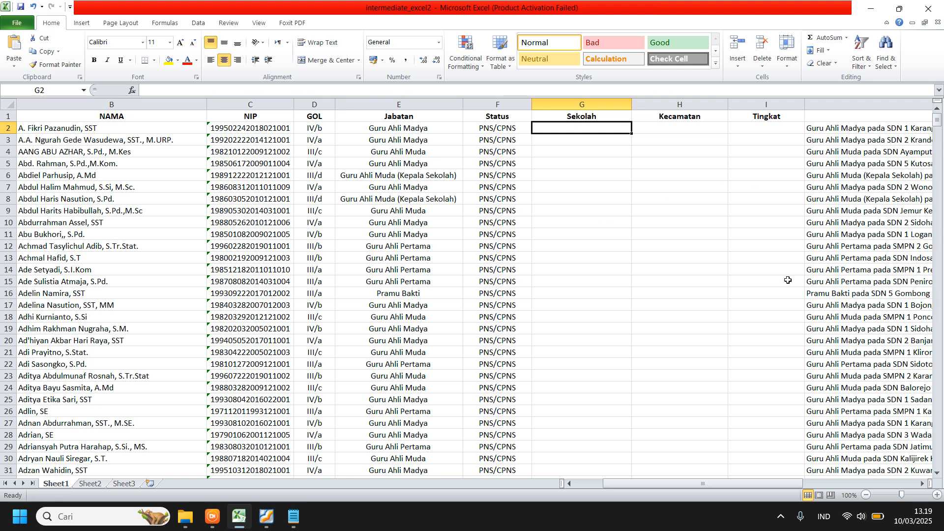
Examine the JABATAN/UNIT KERJA text in J2 to see where the school name sits relative to the word "pada"
{"action": "left_click_drag", "start_coordinate": [781, 486], "coordinate": [784, 487]}
{"action": "left_click", "coordinate": [838, 129]}
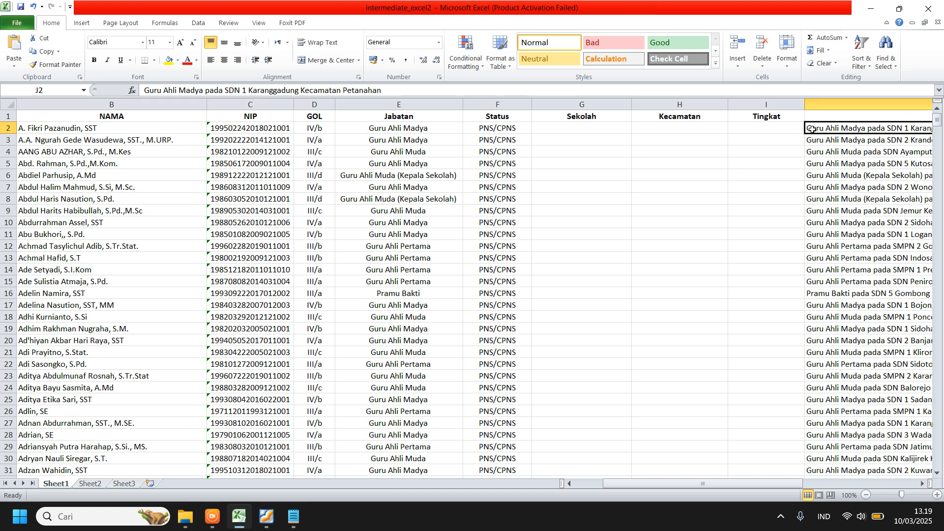
{"action": "left_click", "coordinate": [585, 131]}
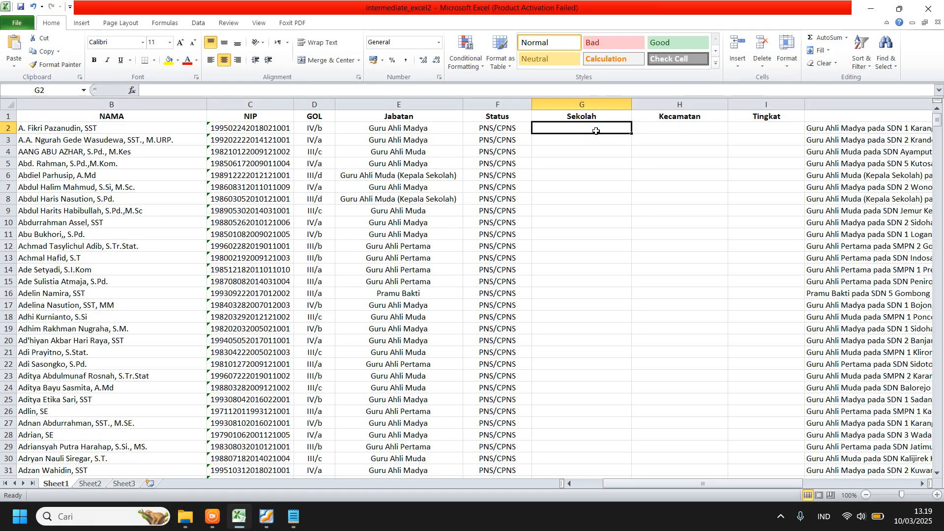
{"action": "left_click", "coordinate": [294, 516]}
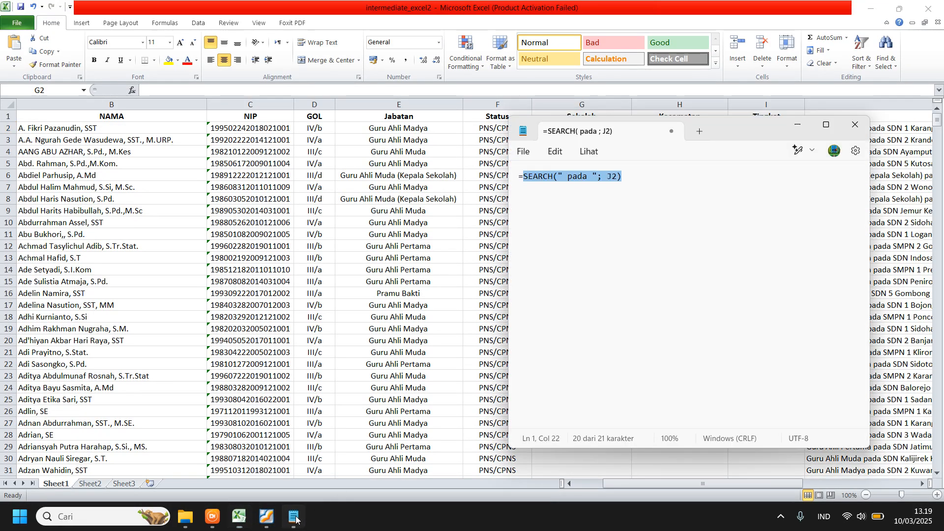
{"action": "left_click", "coordinate": [294, 516]}
{"action": "left_click", "coordinate": [589, 176]}
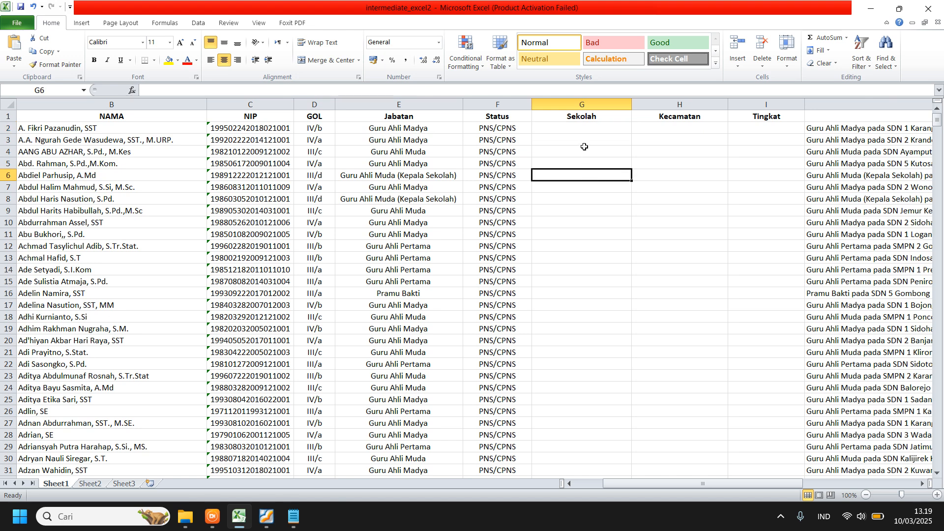
{"action": "left_click", "coordinate": [584, 127]}
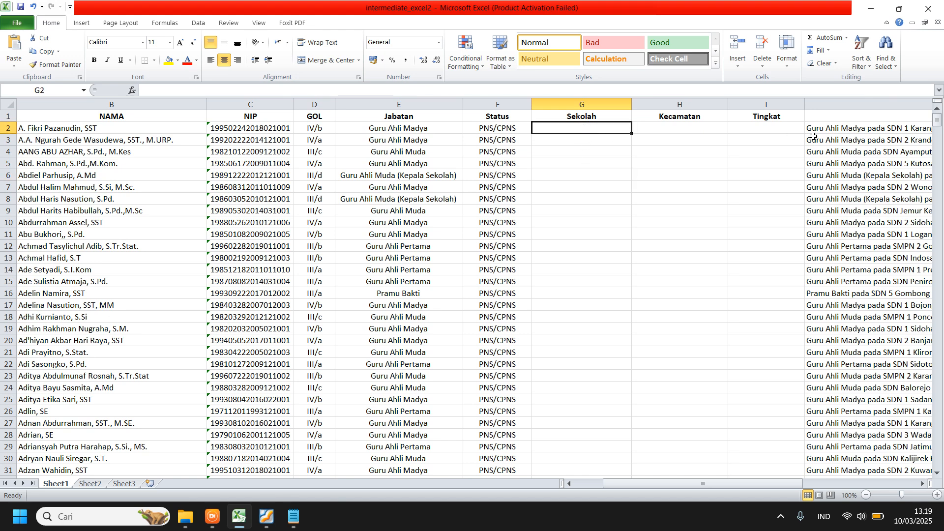
{"action": "left_click", "coordinate": [879, 129]}
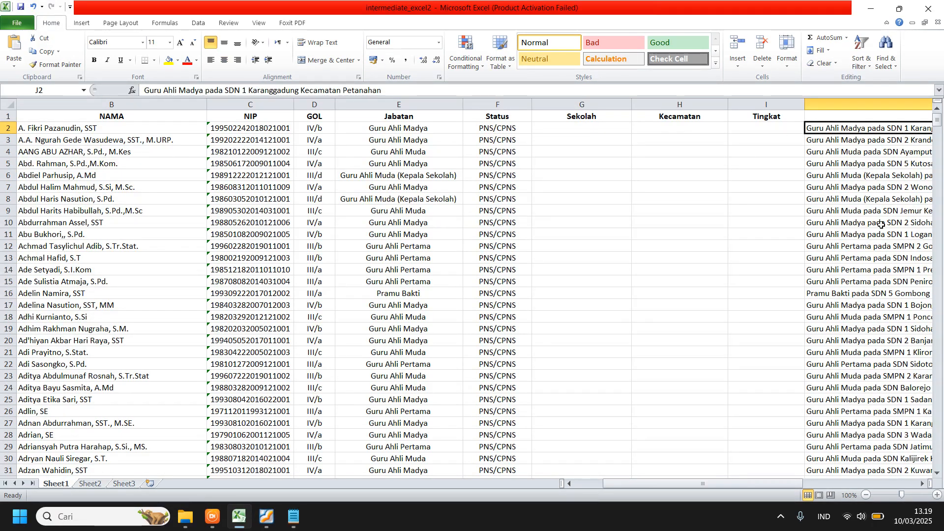
{"action": "left_click_drag", "start_coordinate": [801, 487], "coordinate": [829, 487]}
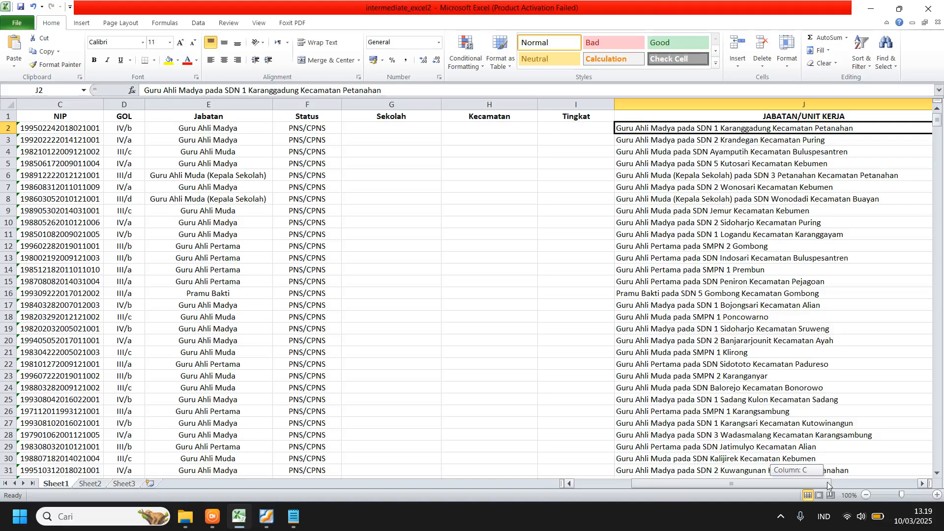
{"action": "left_click", "coordinate": [707, 140]}
{"action": "left_click", "coordinate": [705, 128]}
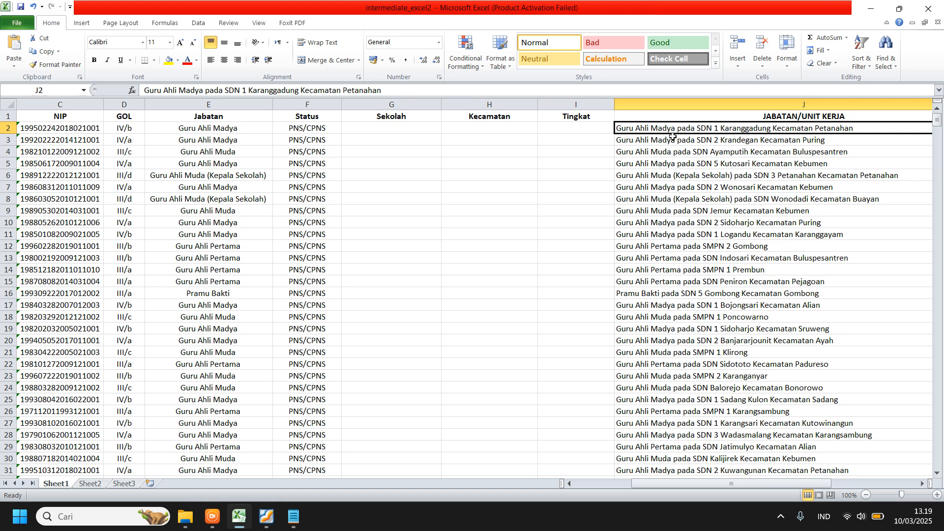
Enter =SEARCH(" pada "; J2) in the first Sekolah cell, G2, to locate the word before the school name
{"action": "left_click", "coordinate": [401, 127]}
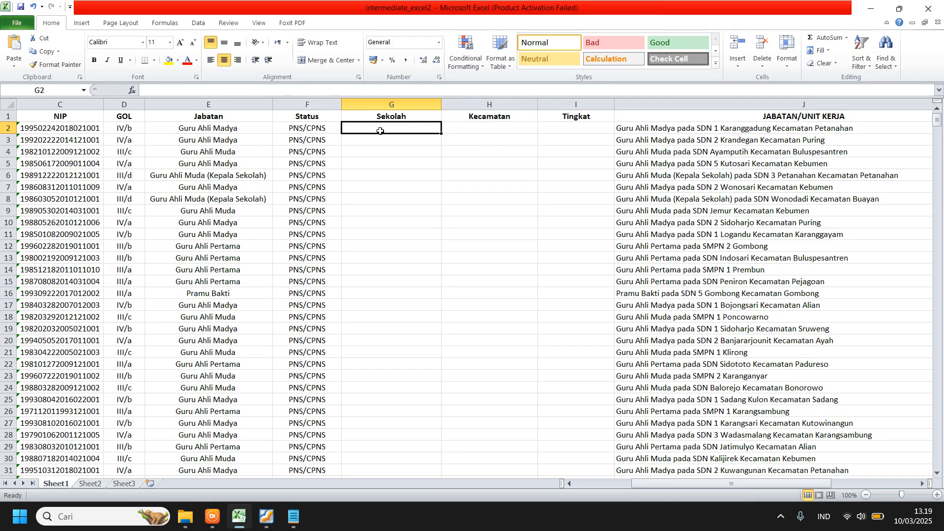
{"action": "type", "text": "="}
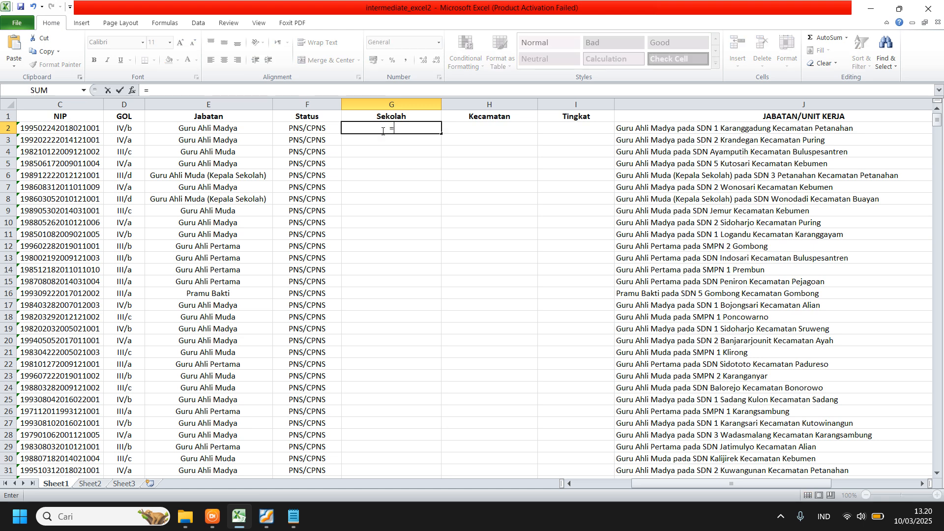
{"action": "type", "text": "sear"}
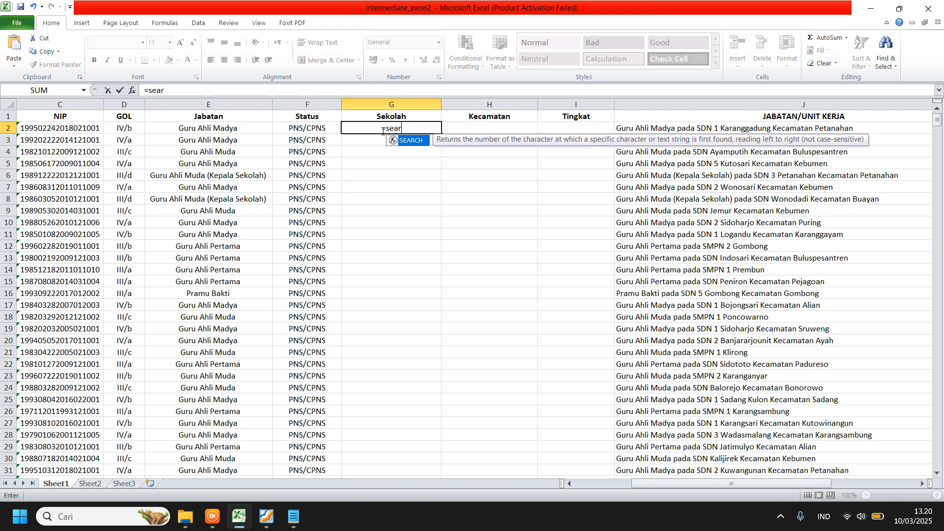
{"action": "type", "text": "ch"}
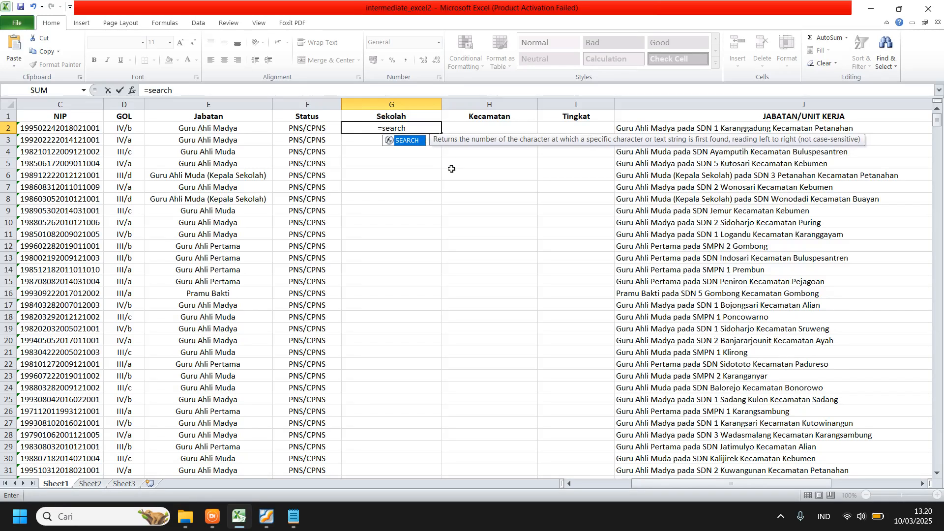
{"action": "type", "text": "("}
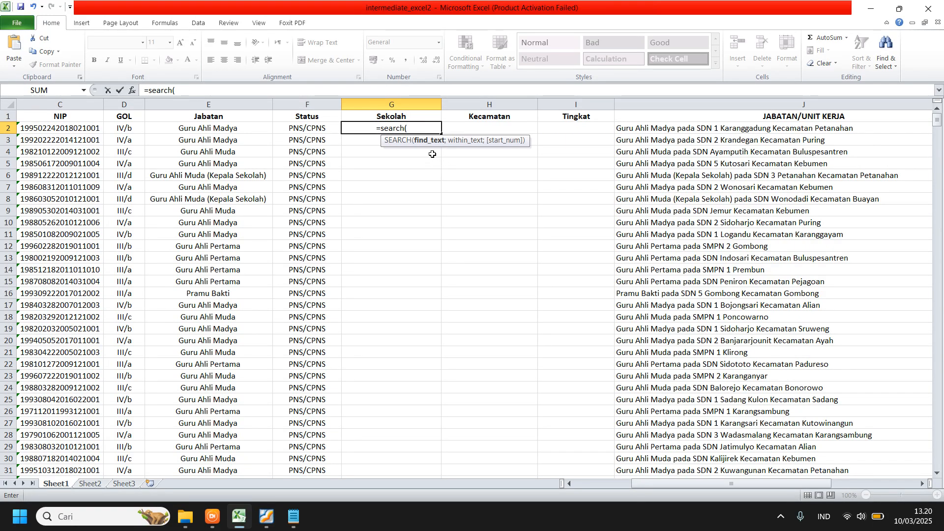
{"action": "type", "text": "\" pada \""}
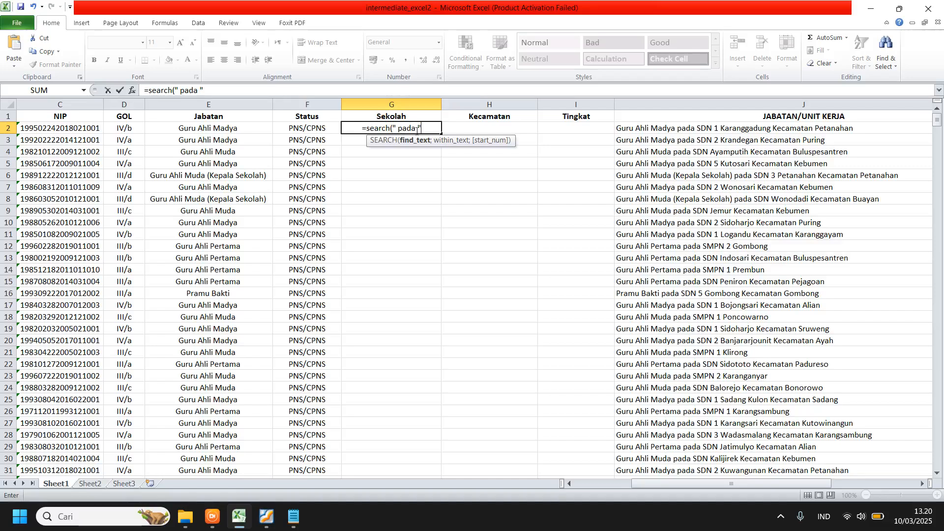
{"action": "type", "text": ";"}
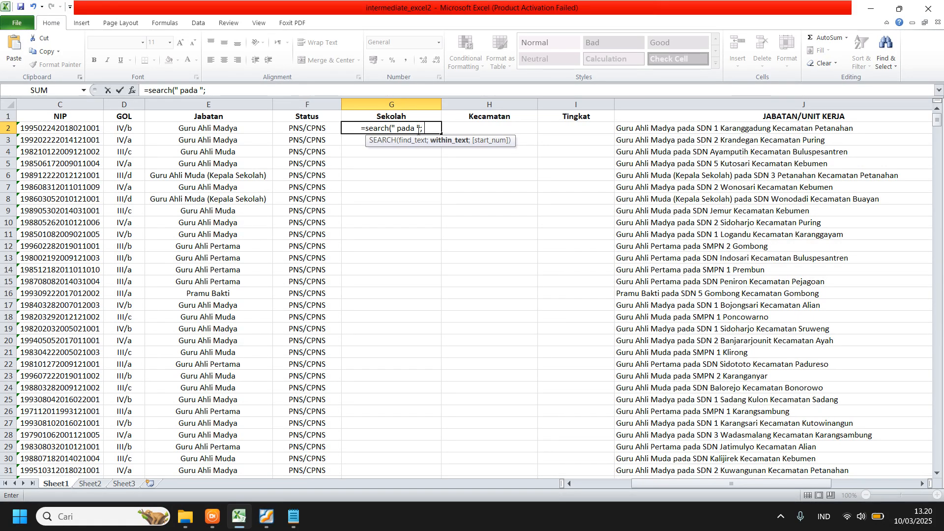
{"action": "left_click", "coordinate": [669, 129]}
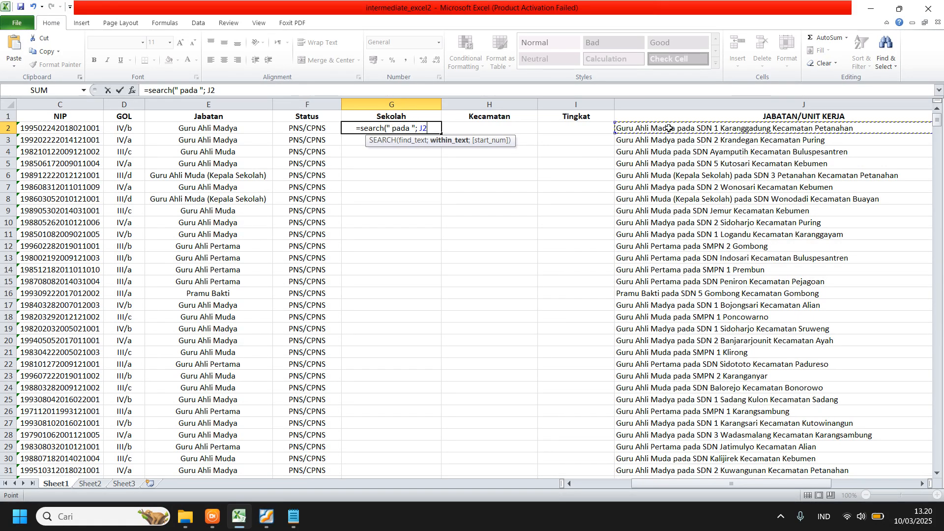
{"action": "type", "text": ")"}
{"action": "key", "text": "ctrl+Return"}
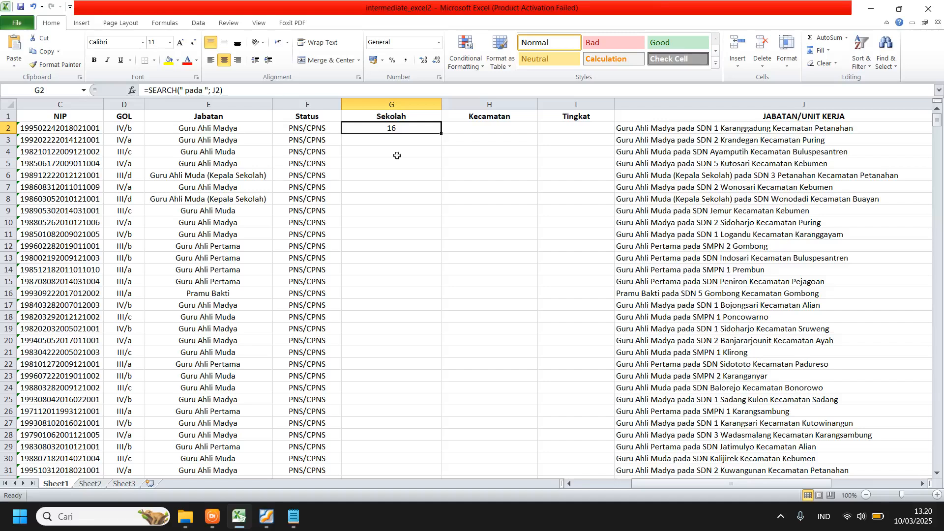
Copy the whole SEARCH formula from G2 and switch to the Notepad note holding the earlier formula
{"action": "left_click_drag", "start_coordinate": [223, 90], "coordinate": [148, 90]}
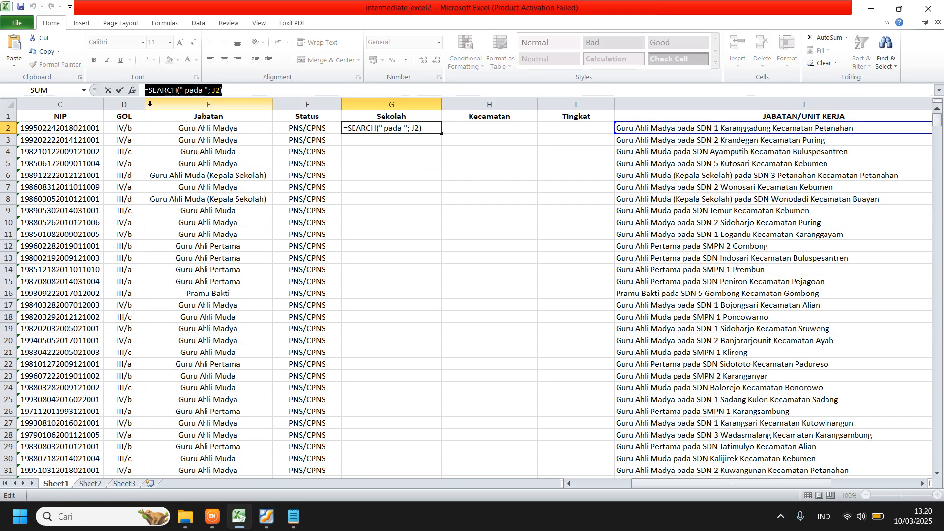
{"action": "left_click", "coordinate": [294, 521]}
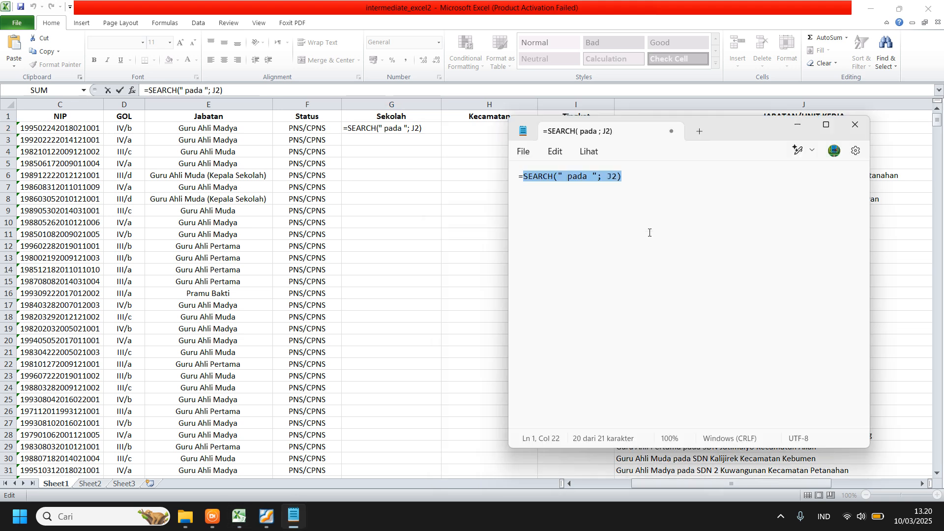
Duplicate the formula =SEARCH(" pada "; J2) onto the third line of the Notepad note
{"action": "key", "text": "ctrl+a"}
{"action": "key", "text": "ctrl+c"}
{"action": "left_click", "coordinate": [584, 210]}
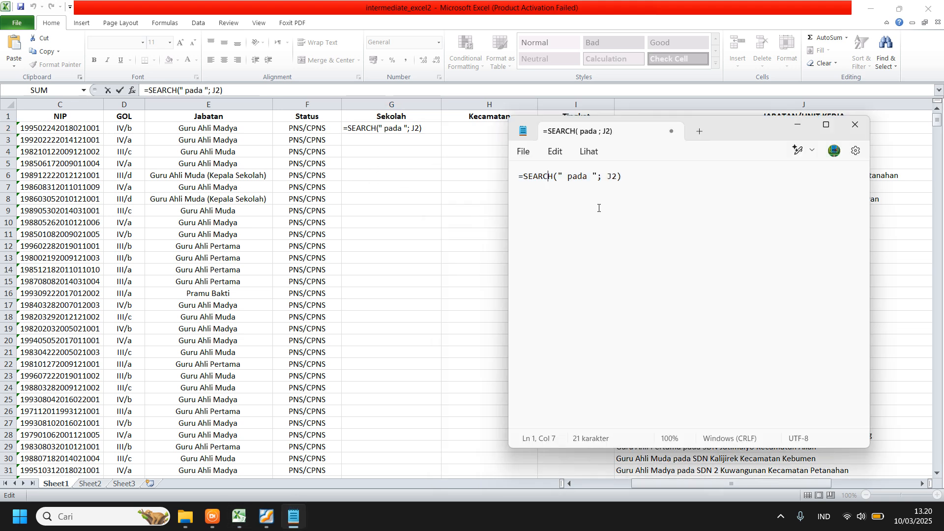
{"action": "key", "text": "Return"}
{"action": "key", "text": "Return"}
{"action": "key", "text": "ctrl+v"}
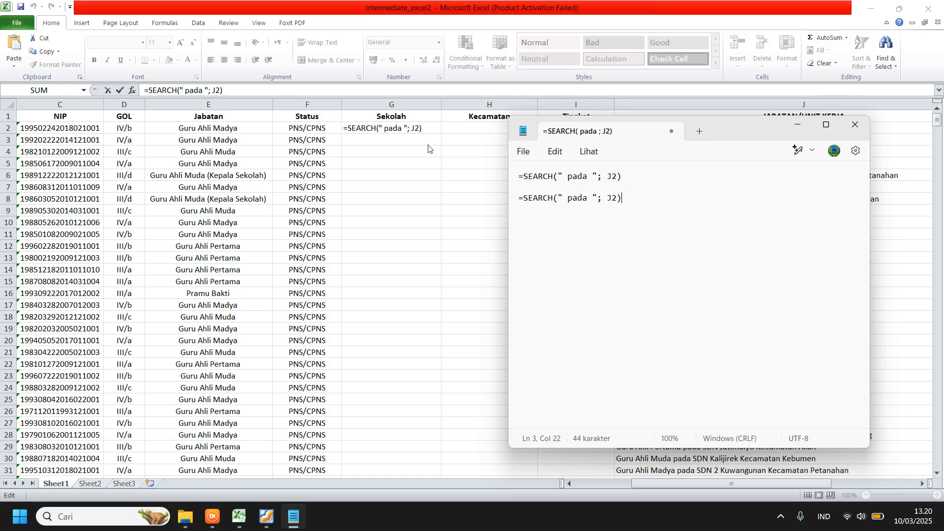
Switch to Excel and discard the SEARCH formula being edited in cell G2
{"action": "left_click", "coordinate": [385, 136]}
{"action": "key", "text": "BackSpace"}
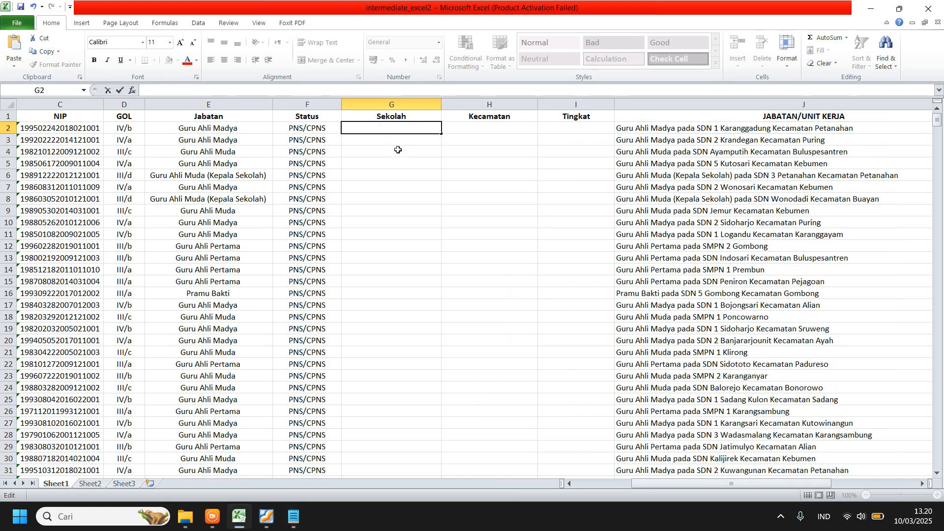
{"action": "key", "text": "Escape"}
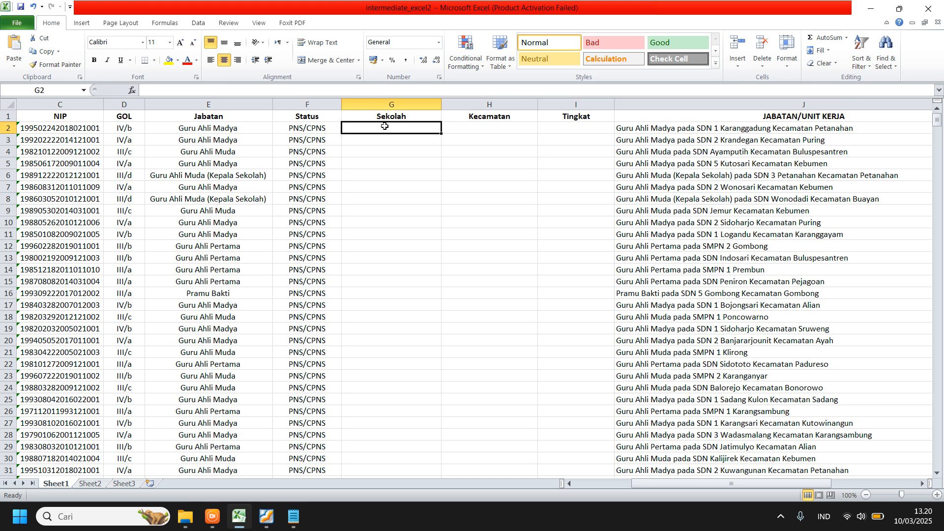
Begin a MID formula in cell G2 with J2 as its text argument
{"action": "type", "text": "=mid"}
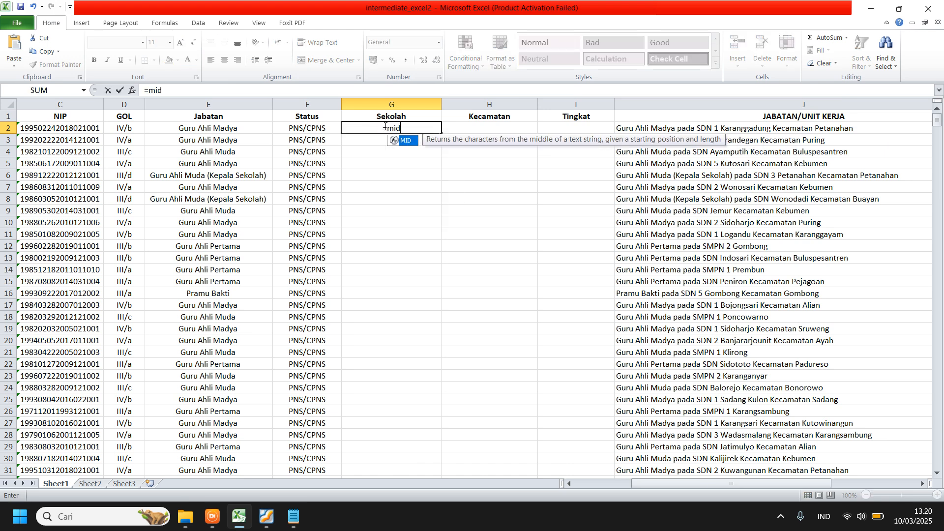
{"action": "type", "text": "("}
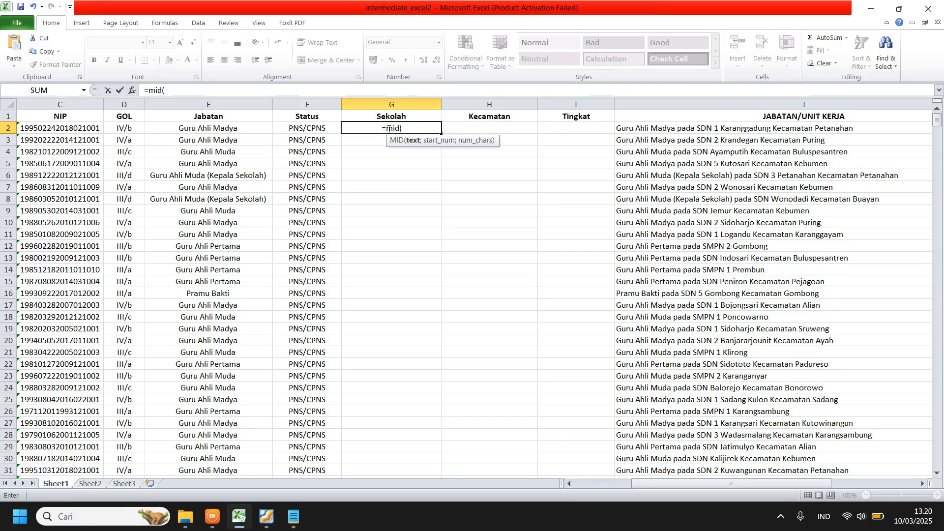
{"action": "left_click", "coordinate": [686, 127]}
{"action": "type", "text": ";"}
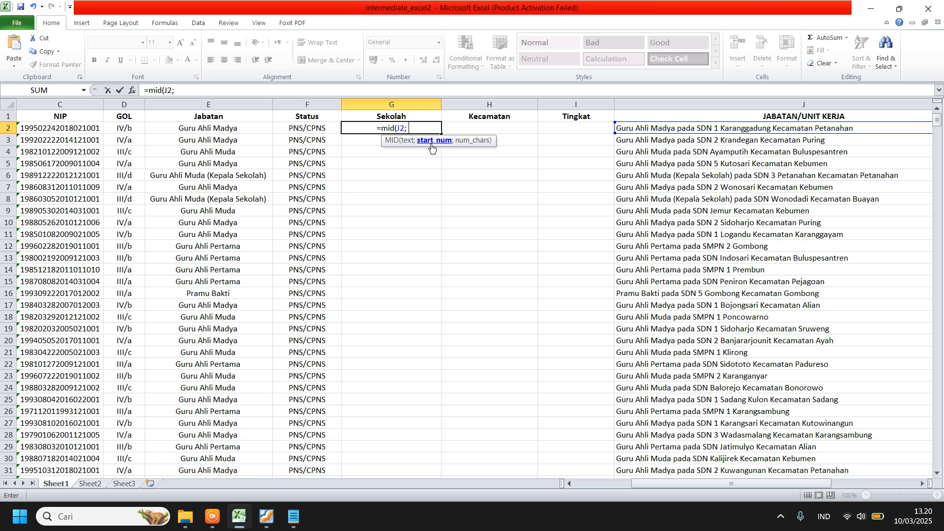
Copy SEARCH(" pada "; J2) without the equals sign from the Notepad note and paste it as start_num in G2's MID formula
{"action": "left_click", "coordinate": [293, 516]}
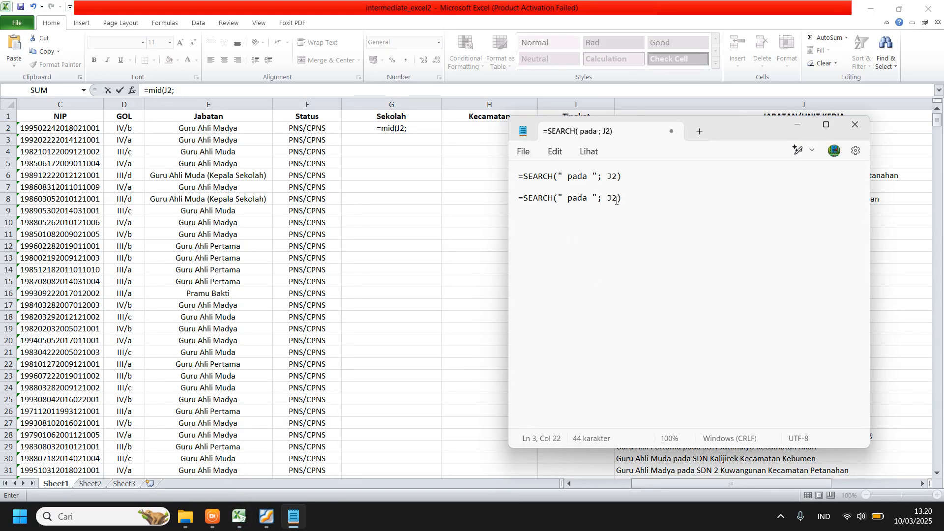
{"action": "left_click_drag", "start_coordinate": [626, 197], "coordinate": [526, 202]}
{"action": "key", "text": "ctrl+c"}
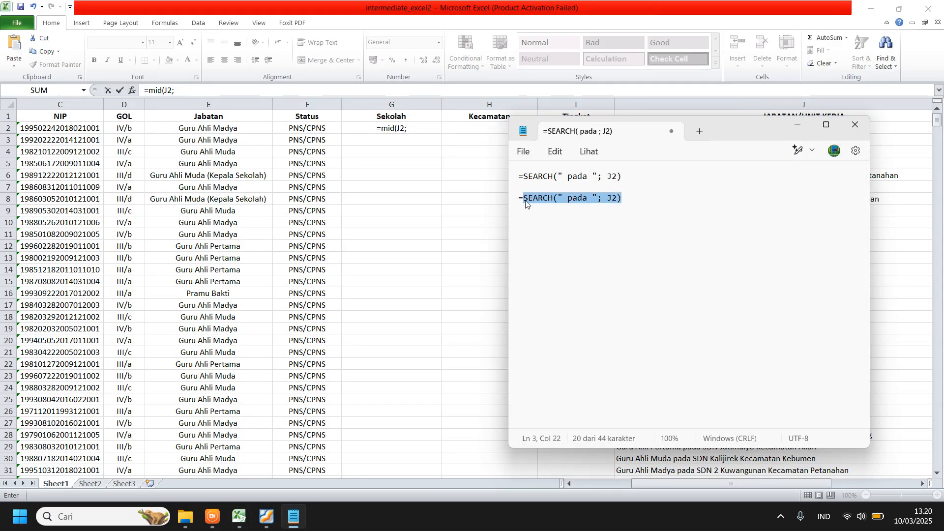
{"action": "left_click", "coordinate": [423, 127]}
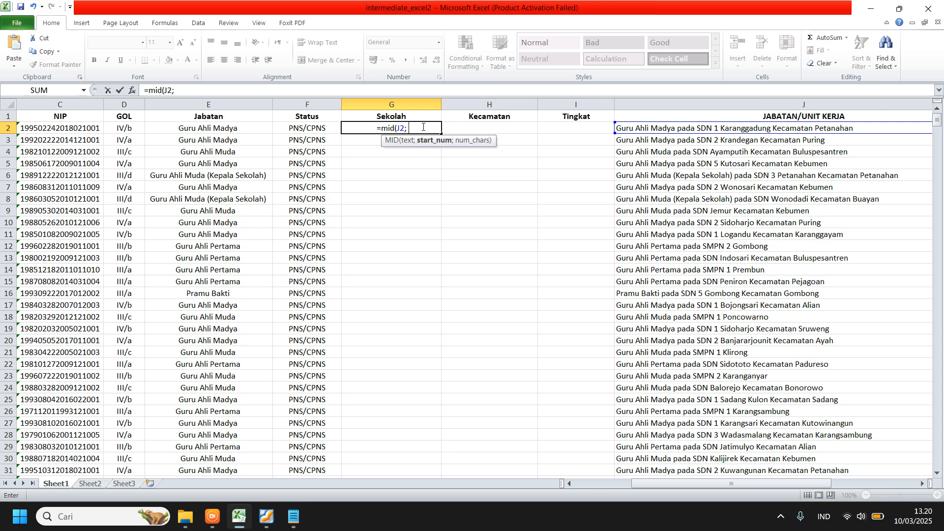
{"action": "key", "text": "ctrl+v"}
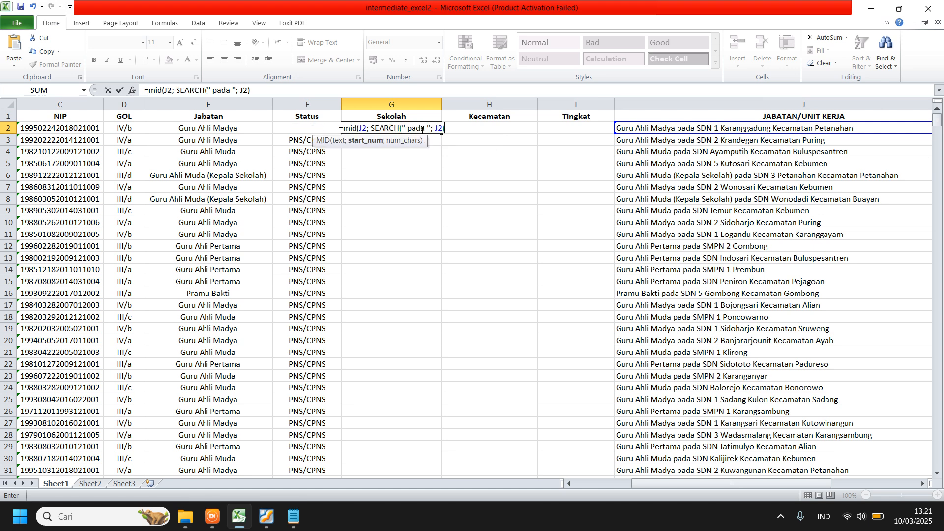
Set num_chars to 200 and complete the MID formula in G2
{"action": "type", "text": ";"}
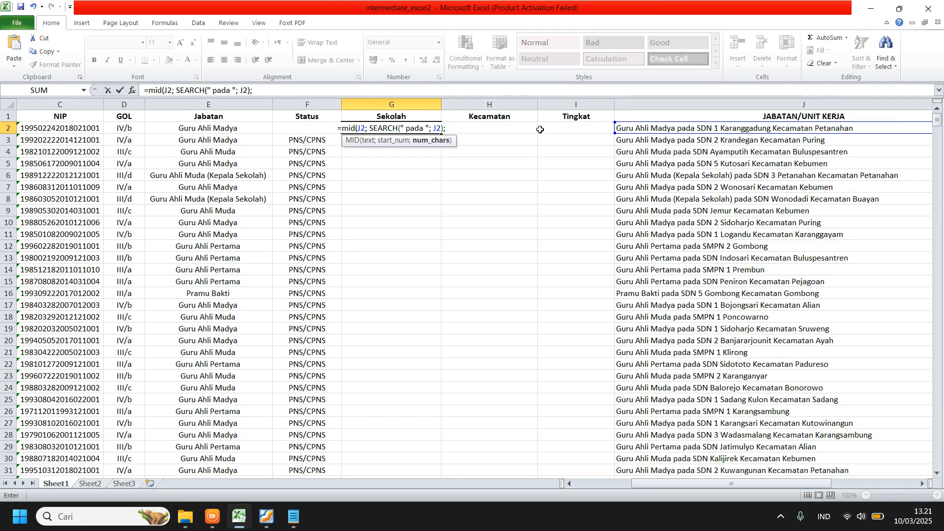
{"action": "type", "text": "200"}
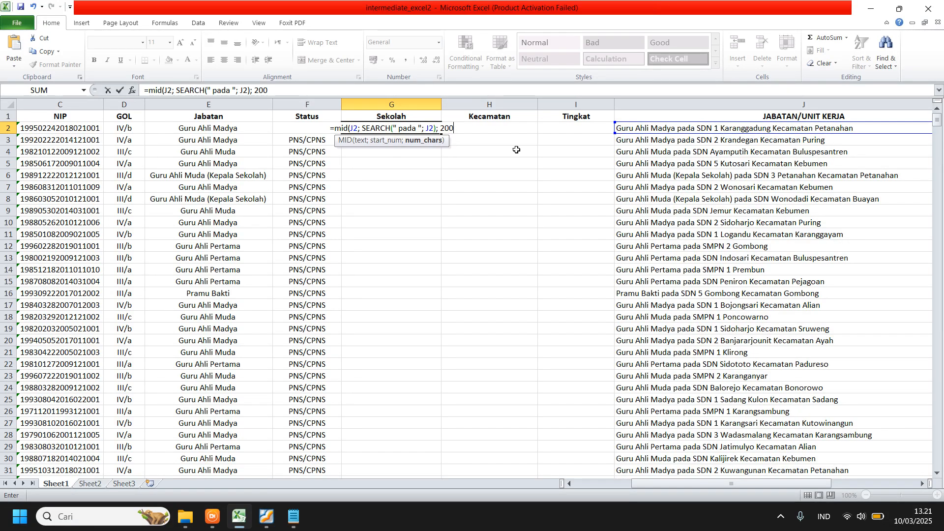
{"action": "type", "text": ")"}
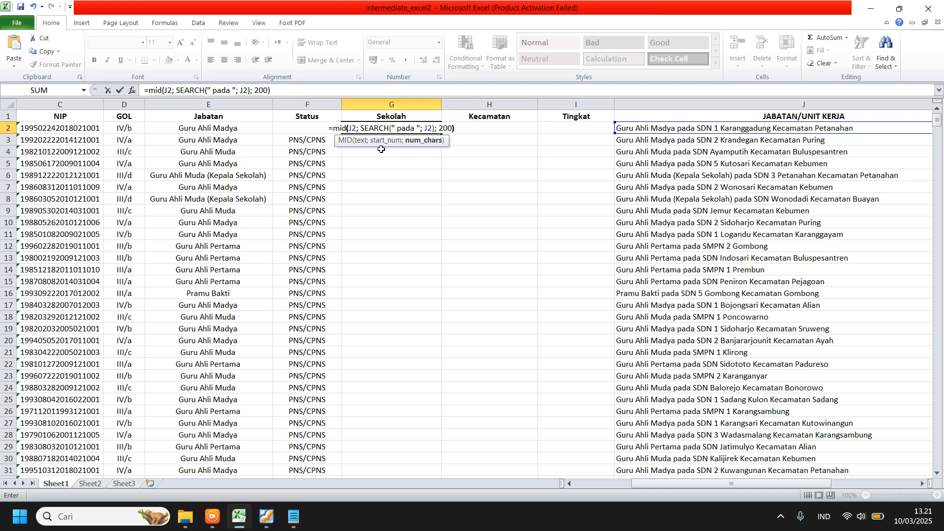
{"action": "key", "text": "Return"}
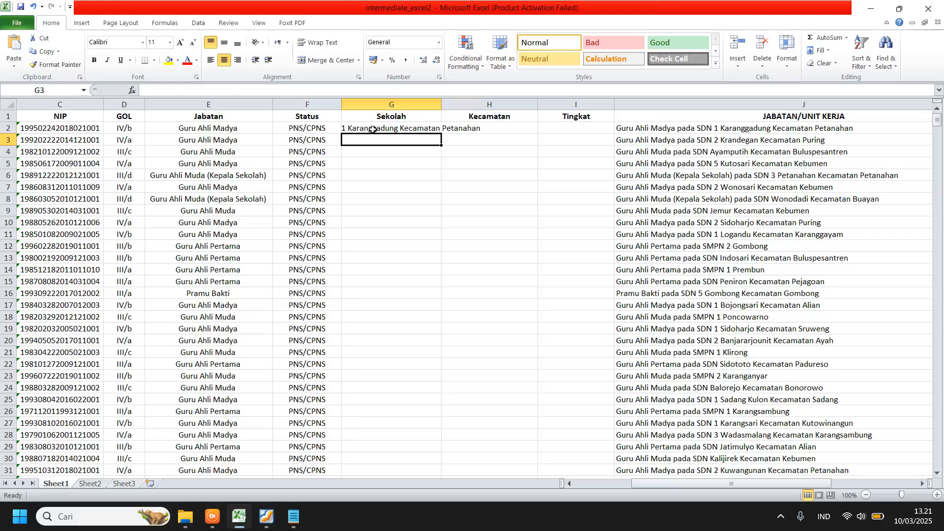
Compare the text extracted in G2 with the source text in J2 and the SEARCH formula in the Notepad note
{"action": "left_click", "coordinate": [381, 129]}
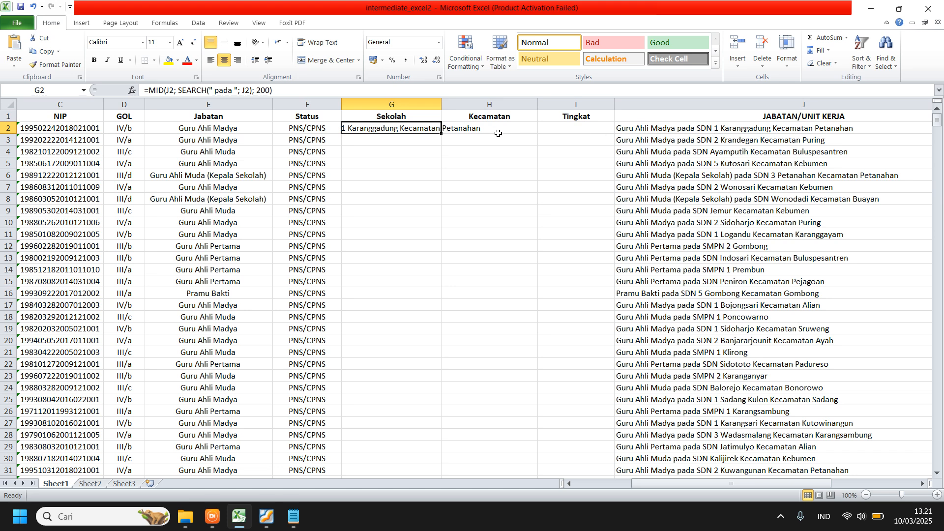
{"action": "left_click", "coordinate": [294, 517]}
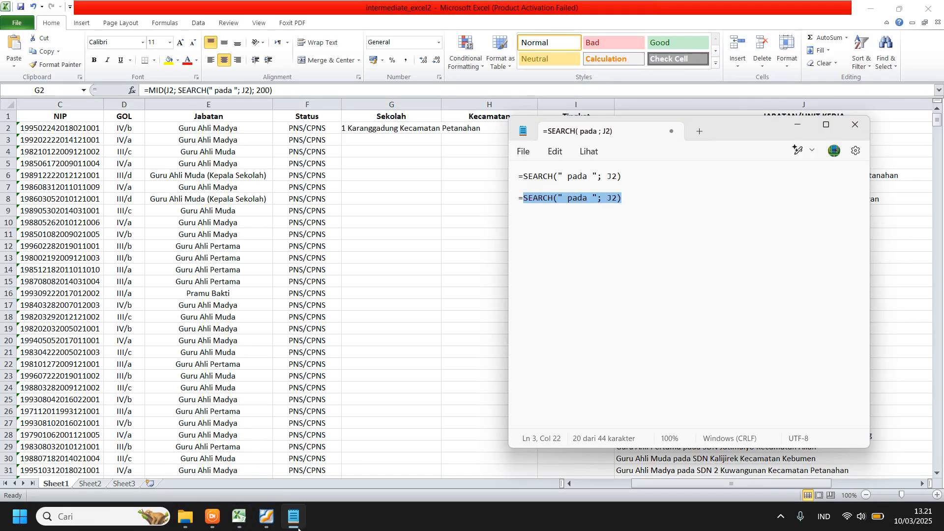
{"action": "left_click", "coordinate": [297, 523]}
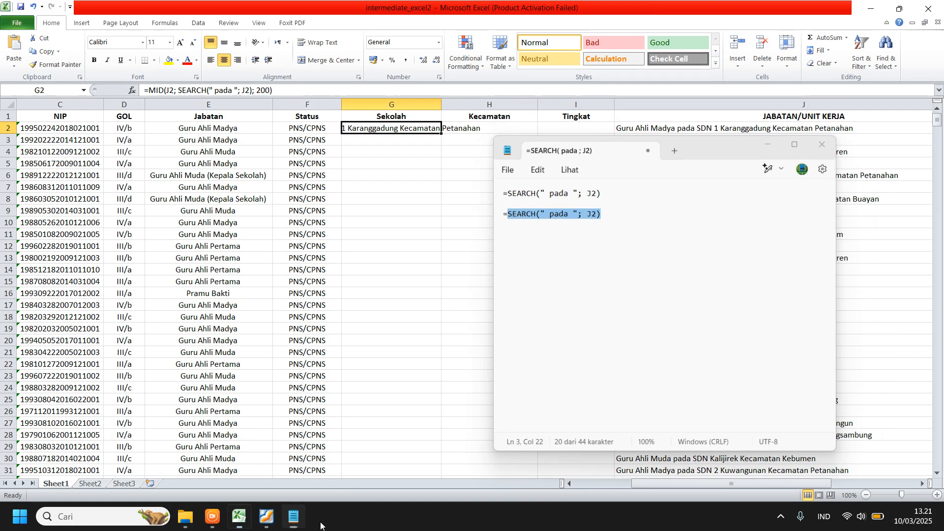
{"action": "left_click", "coordinate": [715, 131]}
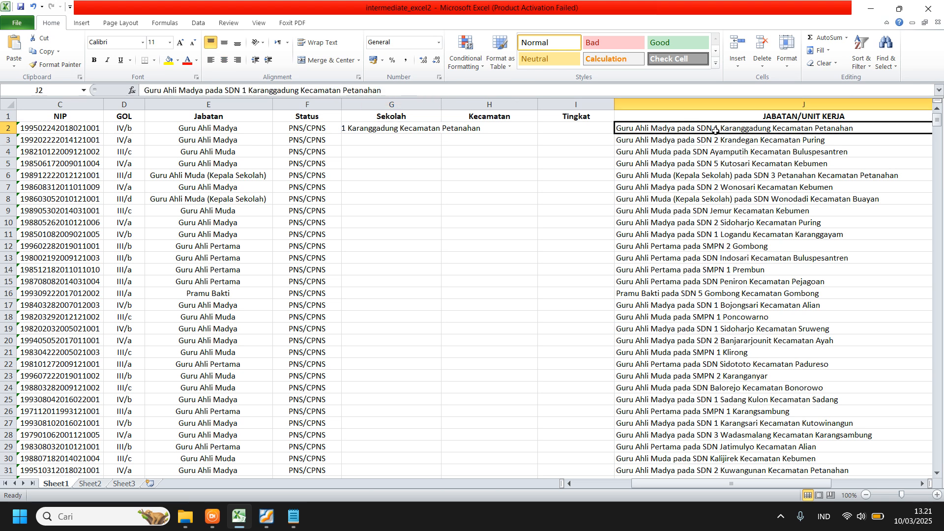
{"action": "left_click", "coordinate": [371, 128]}
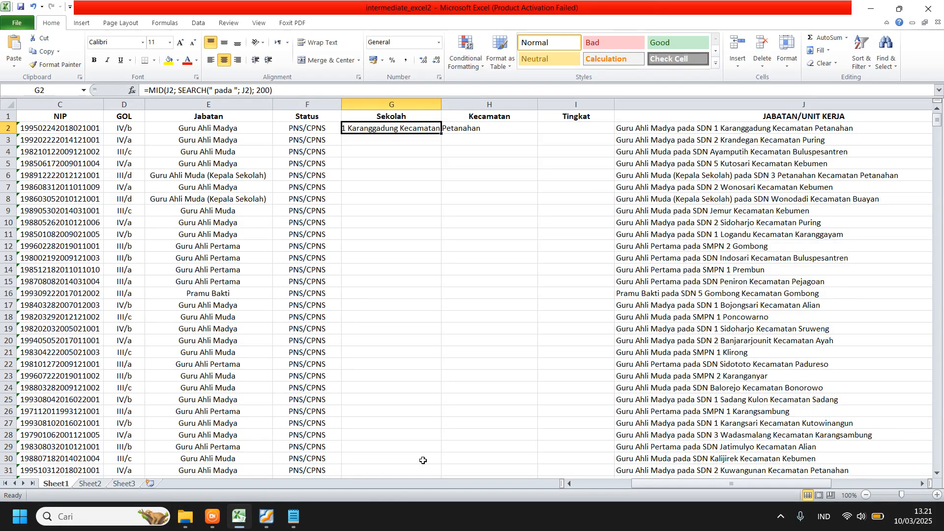
{"action": "left_click", "coordinate": [298, 523]}
{"action": "left_click", "coordinate": [299, 523]}
{"action": "left_click", "coordinate": [716, 150]}
{"action": "left_click", "coordinate": [716, 132]}
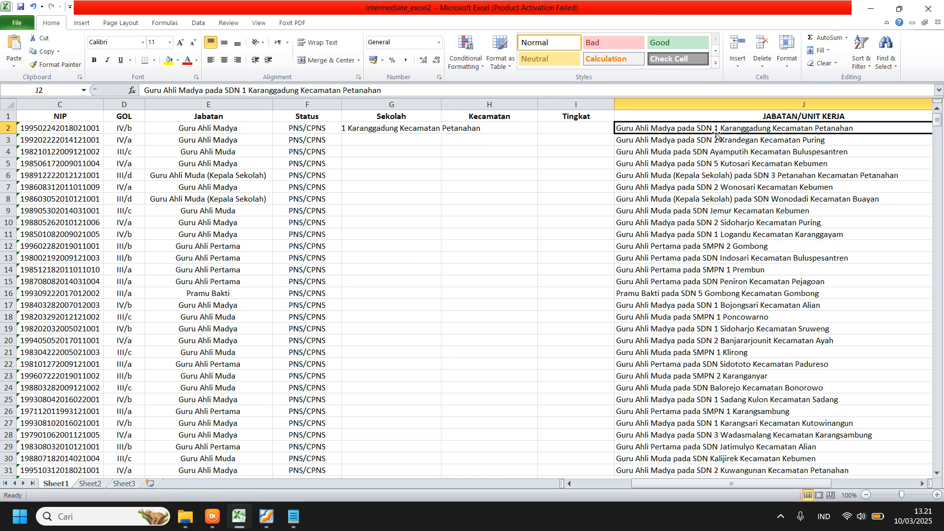
{"action": "left_click", "coordinate": [378, 128]}
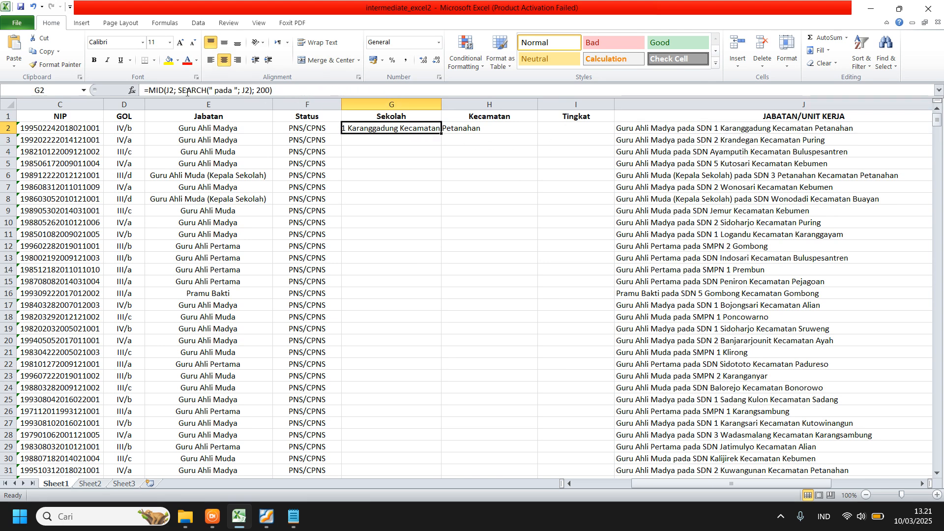
{"action": "left_click", "coordinate": [678, 135]}
{"action": "left_click", "coordinate": [678, 131]}
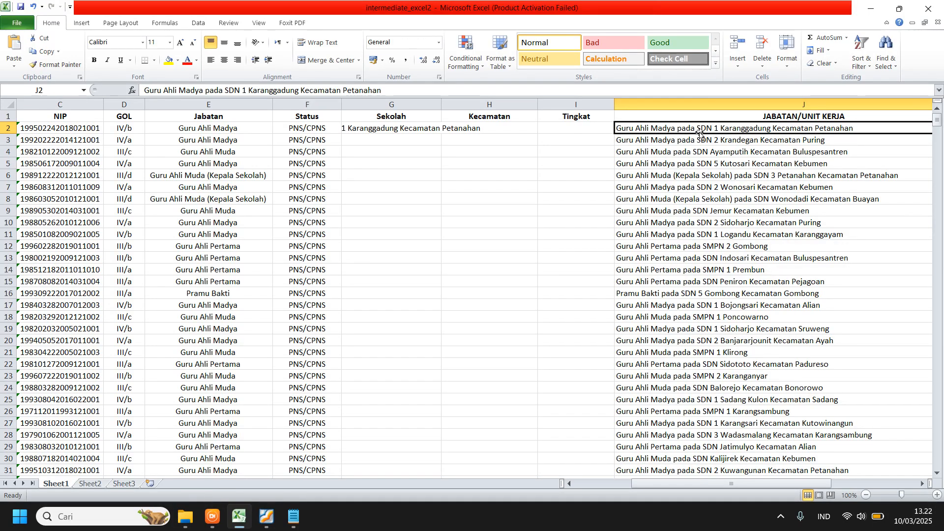
Add +6 after the SEARCH function in G2's MID formula to shift the start position
{"action": "left_click", "coordinate": [401, 127]}
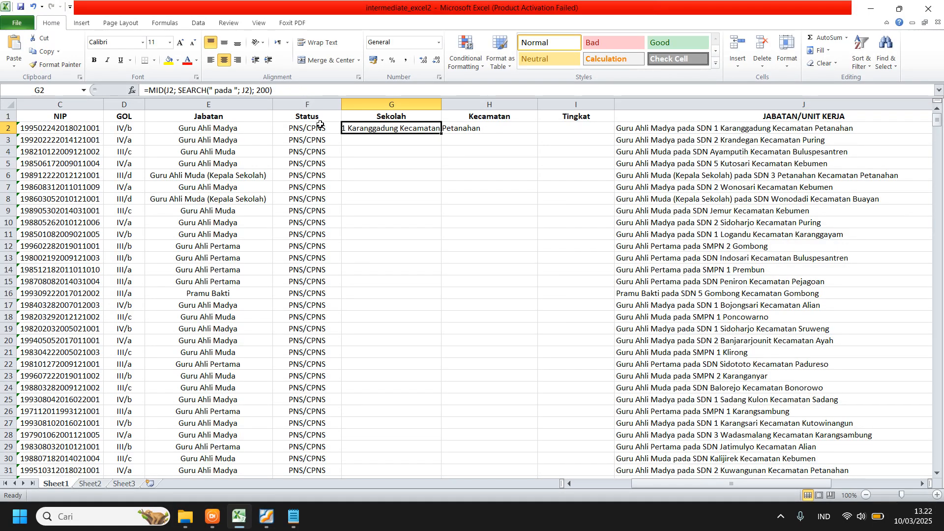
{"action": "left_click", "coordinate": [252, 90]}
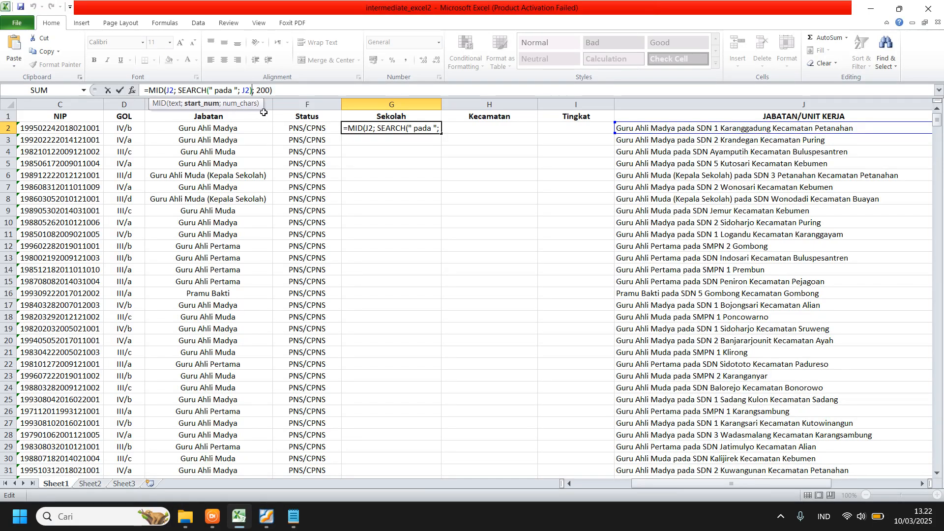
{"action": "type", "text": "+"}
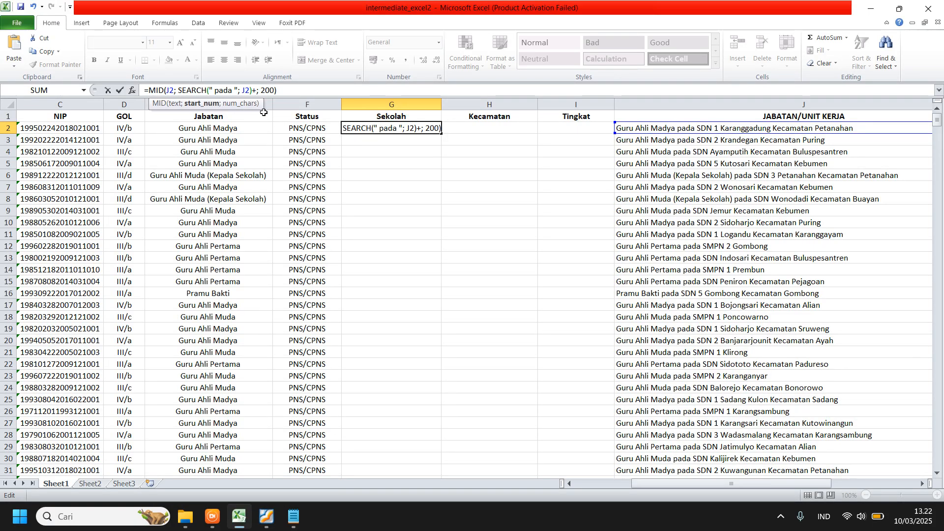
{"action": "type", "text": "6"}
{"action": "key", "text": "Return"}
{"action": "left_click", "coordinate": [377, 130]}
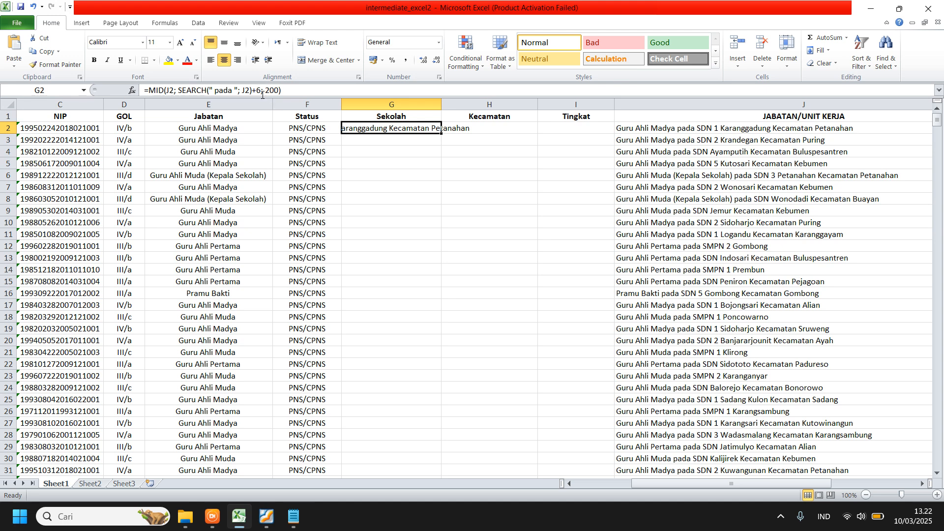
Change the start offset in G2's MID formula to +5
{"action": "key", "text": "F2"}
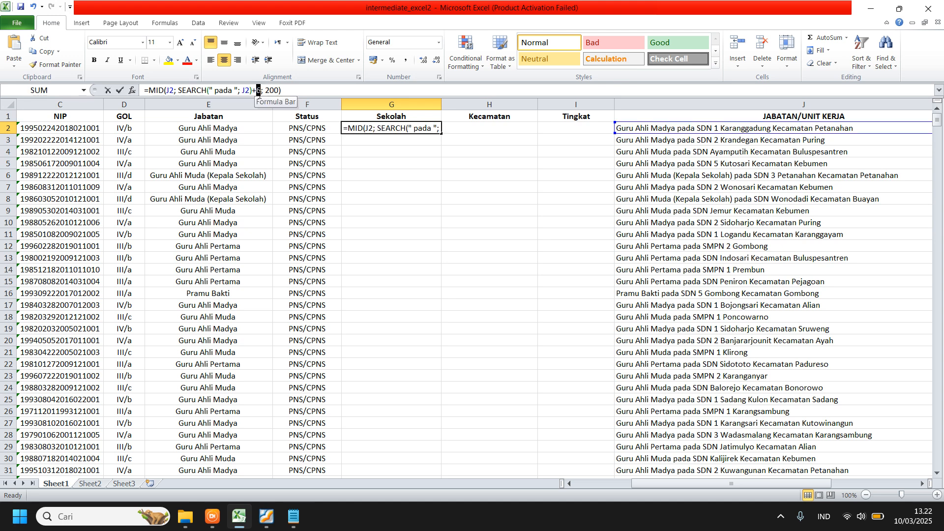
{"action": "type", "text": "6"}
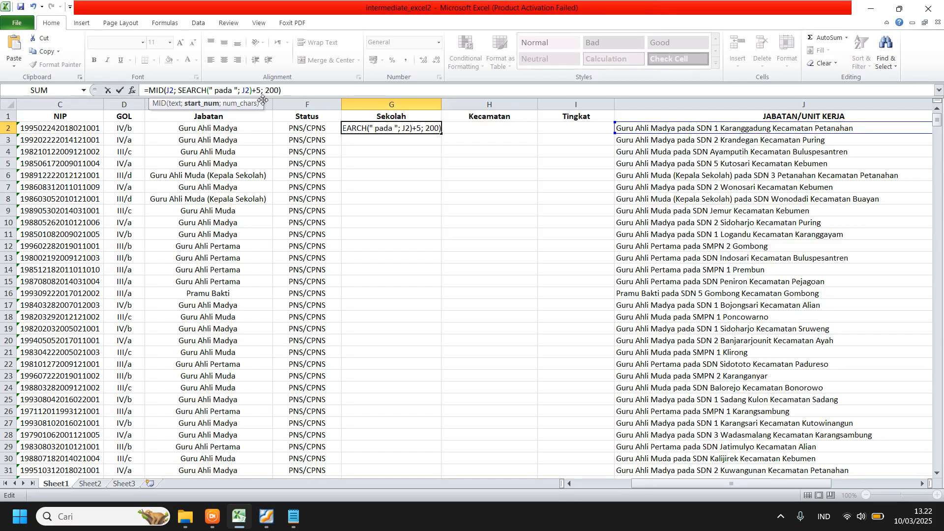
{"action": "key", "text": "Return"}
{"action": "key", "text": "Up"}
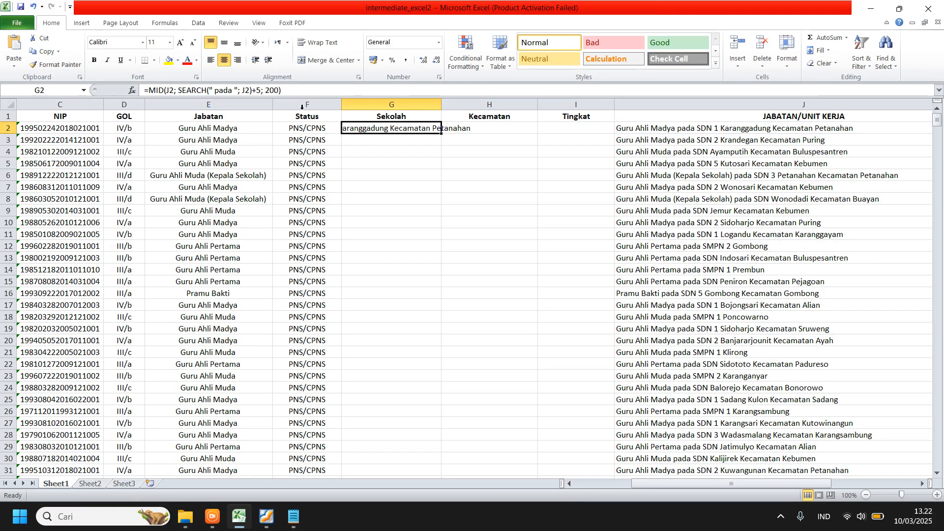
Change the start offset in G2's MID formula to +7
{"action": "double_click", "coordinate": [257, 90]}
{"action": "type", "text": "6"}
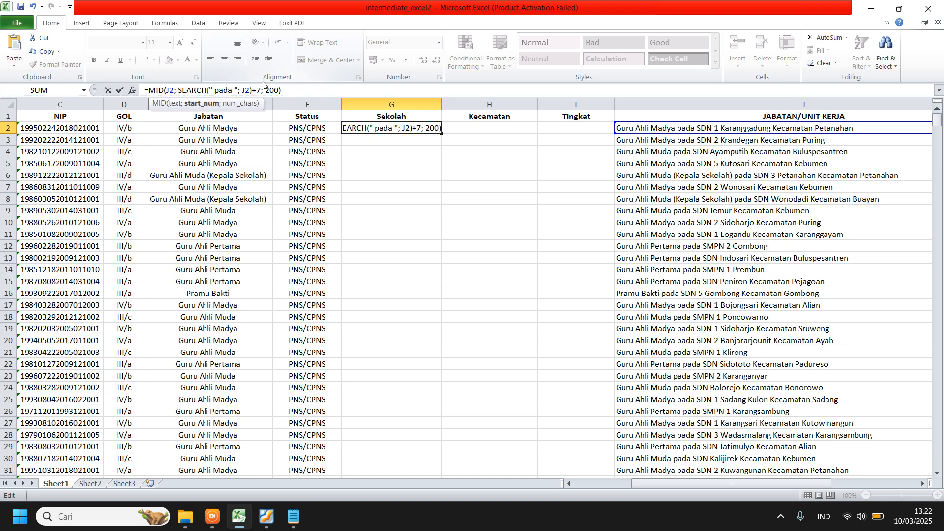
{"action": "key", "text": "Return"}
{"action": "left_click", "coordinate": [407, 126]}
Widen the Sekolah column G and autofit it to its contents
{"action": "left_click_drag", "start_coordinate": [441, 103], "coordinate": [482, 100]}
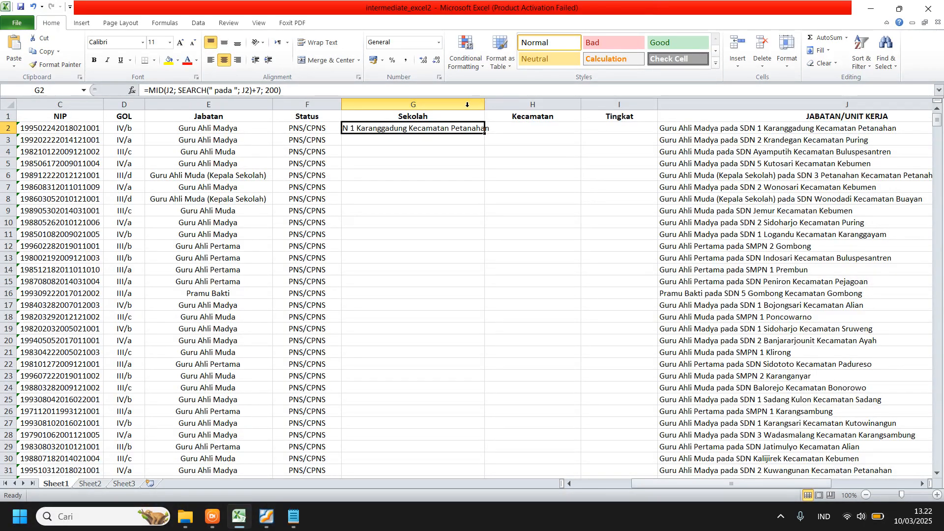
{"action": "left_click", "coordinate": [467, 104]}
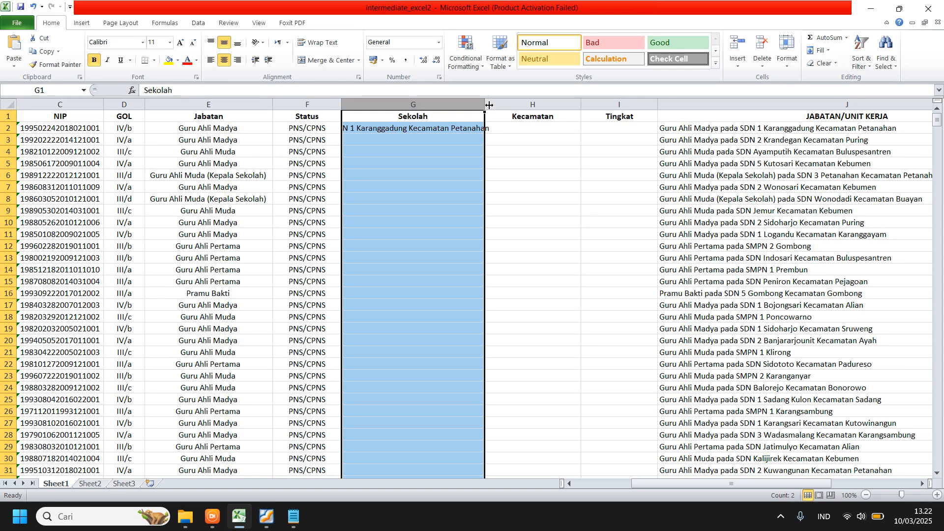
{"action": "double_click", "coordinate": [485, 104]}
{"action": "left_click", "coordinate": [428, 131]}
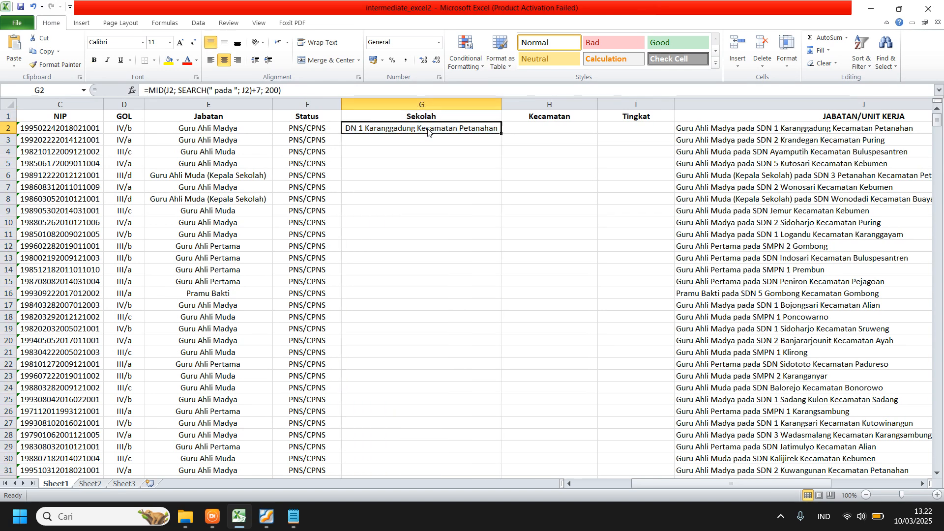
Change the start offset in G2's MID formula back to +5
{"action": "left_click", "coordinate": [262, 91]}
{"action": "key", "text": "BackSpace"}
{"action": "type", "text": "5"}
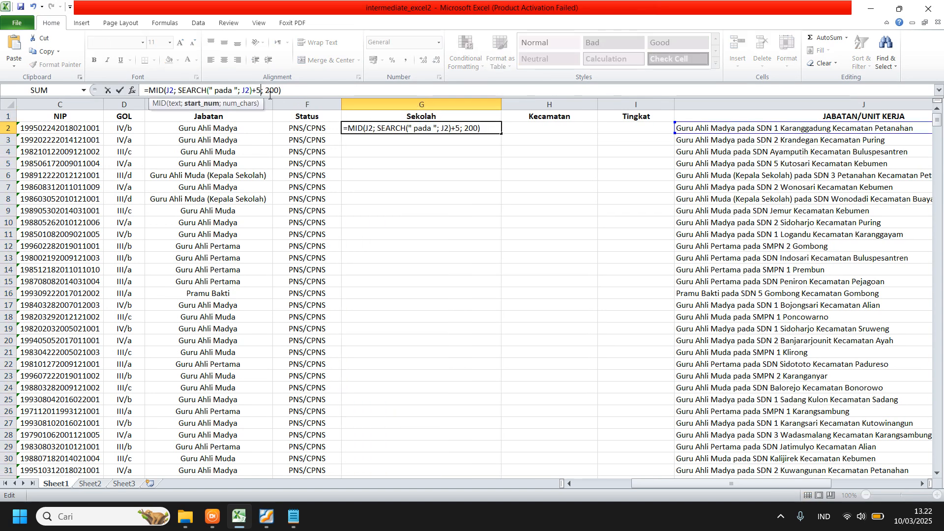
{"action": "key", "text": "Return"}
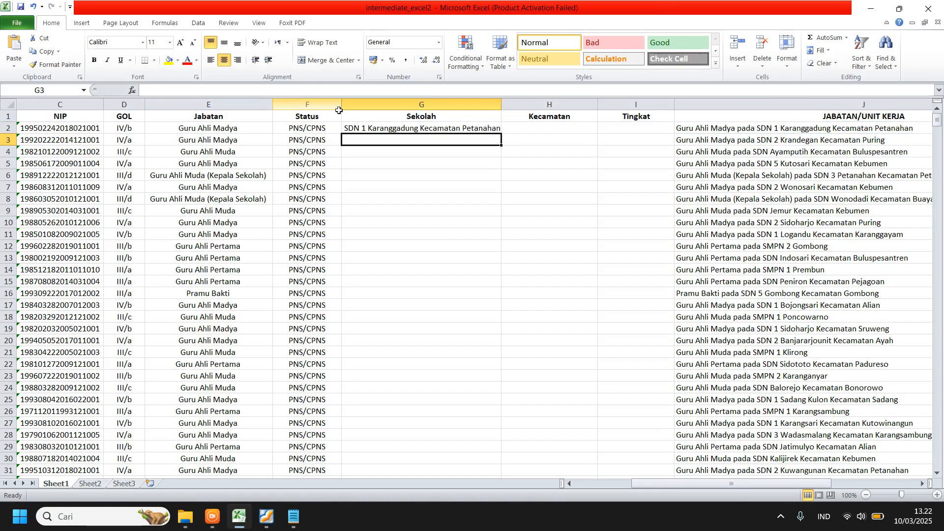
{"action": "left_click", "coordinate": [366, 128]}
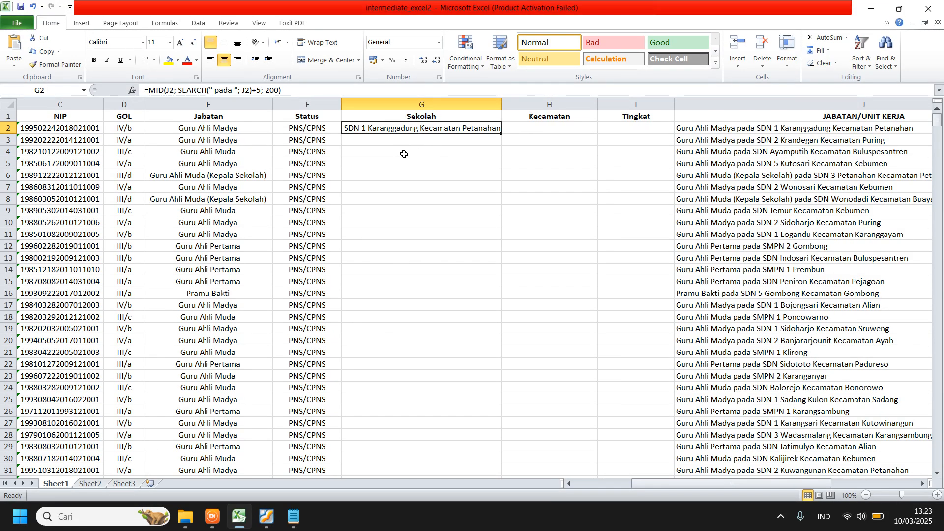
Fill G2's MID formula down the Sekolah column and check the extracted texts
{"action": "left_click", "coordinate": [449, 148]}
{"action": "left_click", "coordinate": [418, 127]}
{"action": "double_click", "coordinate": [501, 134]}
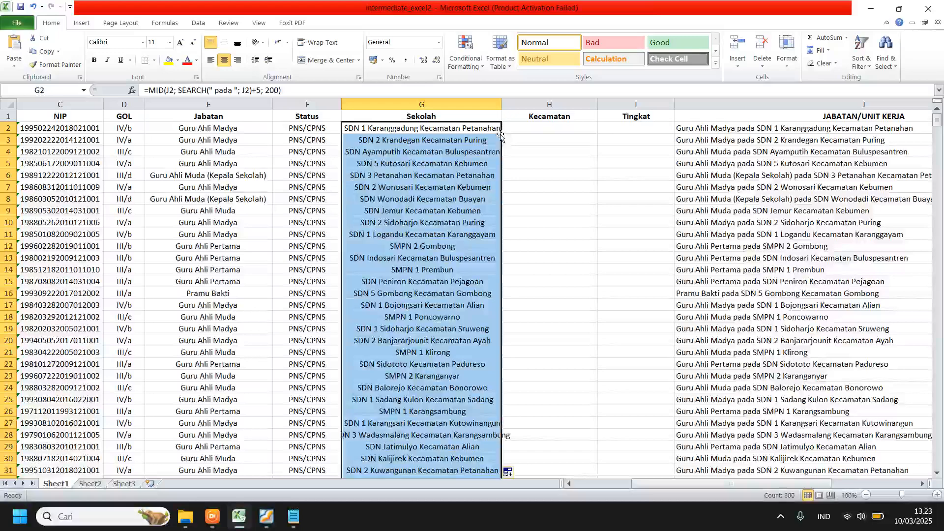
{"action": "left_click", "coordinate": [423, 212]}
{"action": "scroll", "coordinate": [433, 228], "scroll_direction": "down", "scroll_amount": 5}
{"action": "scroll", "coordinate": [430, 228], "scroll_direction": "up", "scroll_amount": 5}
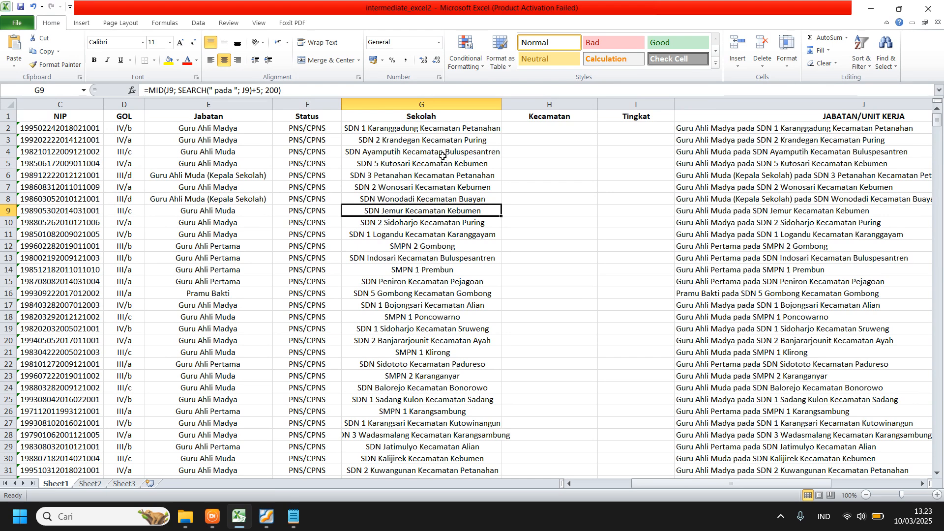
{"action": "left_click", "coordinate": [434, 121]}
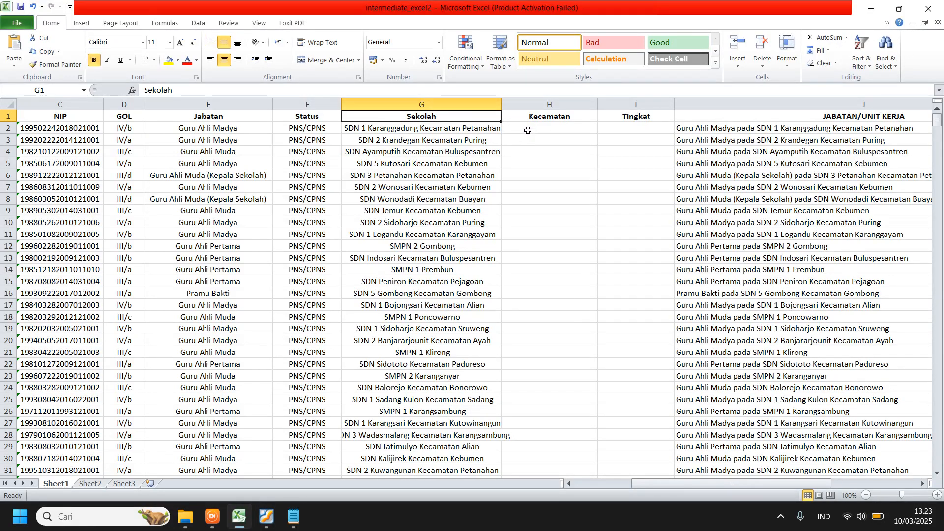
{"action": "left_click", "coordinate": [552, 127]}
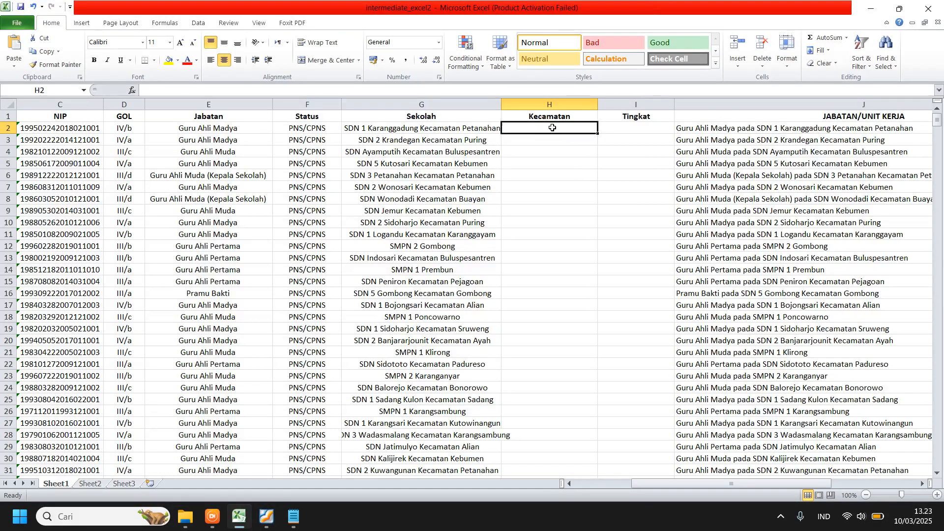
Set the start offset in G2's MID formula to +6 and refill the formula down the Sekolah column
{"action": "left_click", "coordinate": [391, 125]}
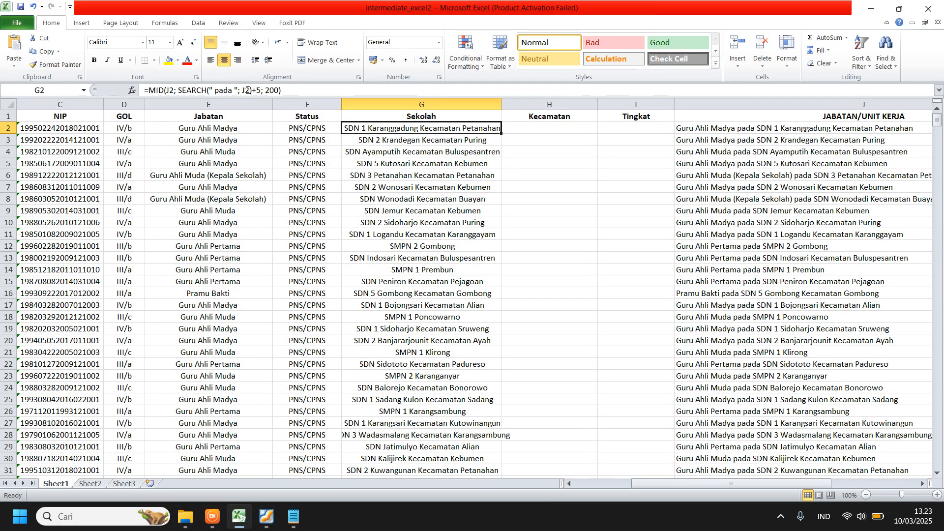
{"action": "double_click", "coordinate": [349, 125]}
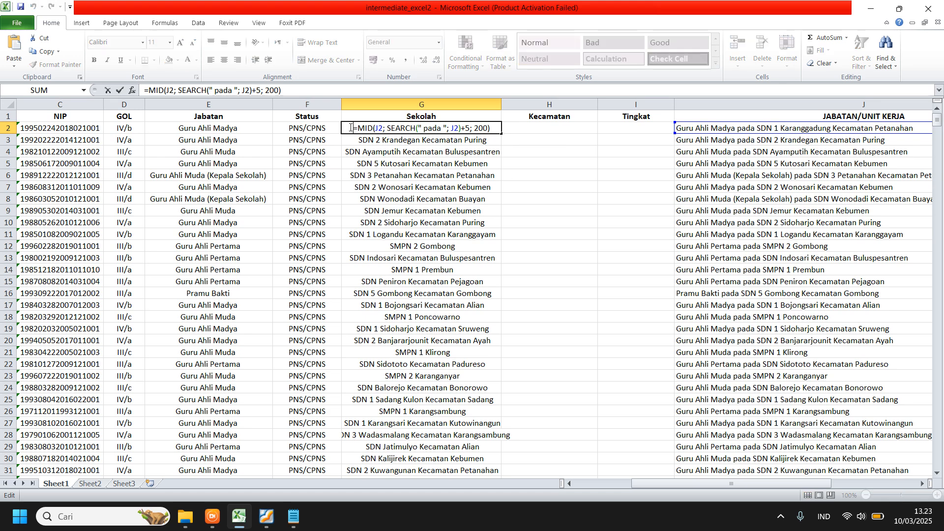
{"action": "key", "text": "Escape"}
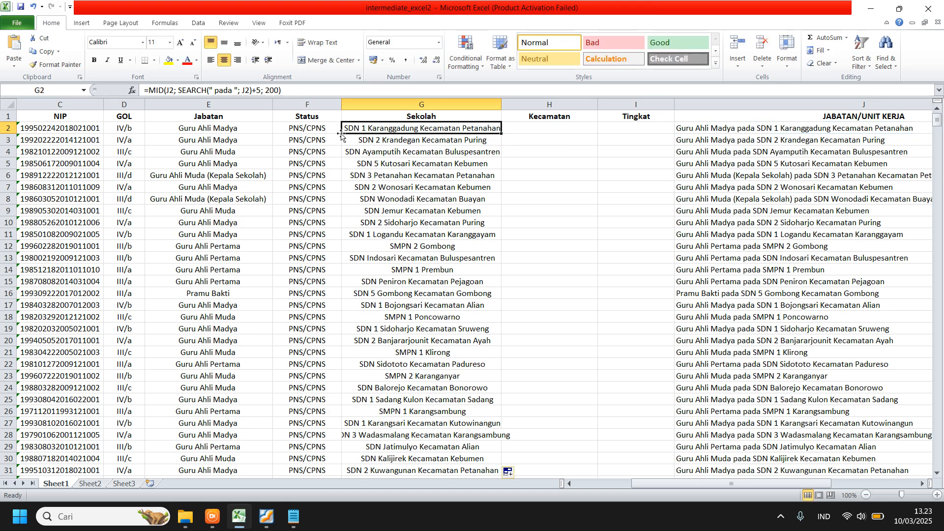
{"action": "left_click_drag", "start_coordinate": [256, 91], "coordinate": [262, 90]}
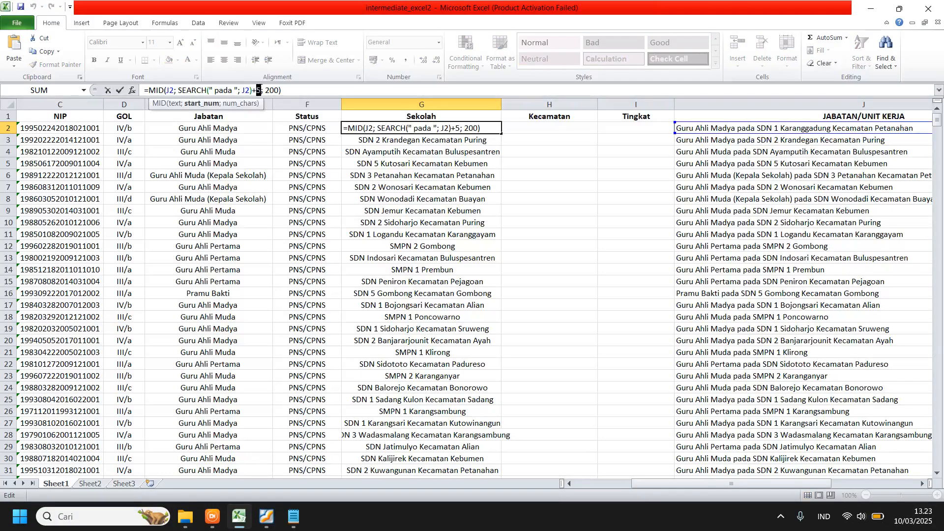
{"action": "key", "text": "Return"}
{"action": "left_click", "coordinate": [351, 127]}
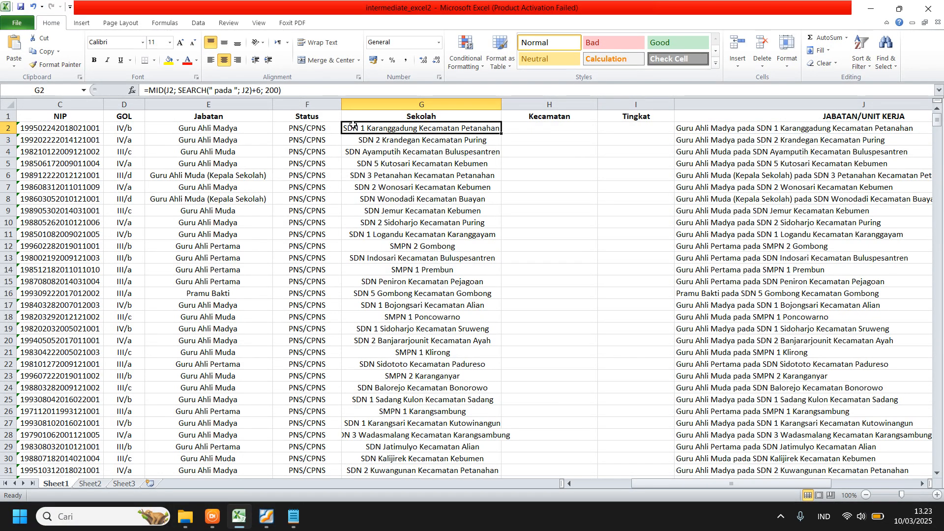
{"action": "double_click", "coordinate": [501, 134]}
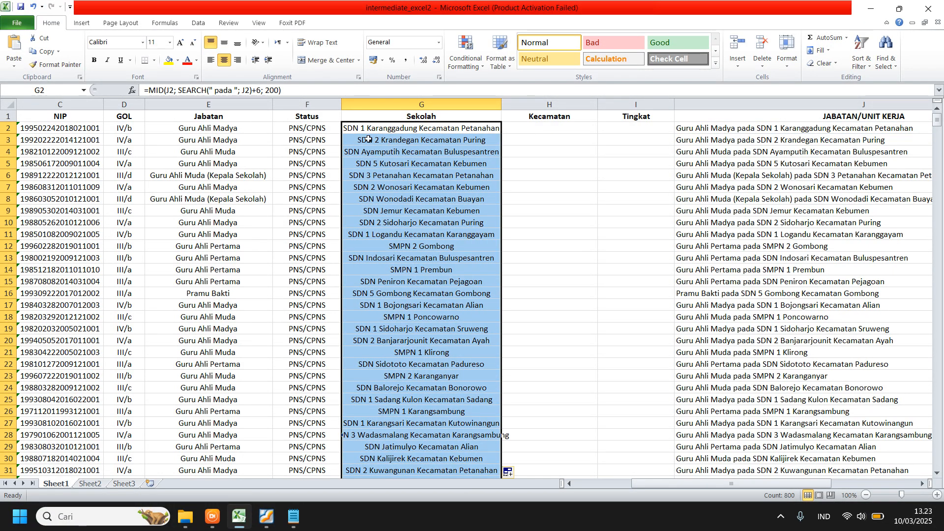
Compare the Sekolah results with the JABATAN/UNIT KERJA texts in rows 2 to 4 and examine where the word Kecamatan occurs
{"action": "left_click", "coordinate": [757, 129]}
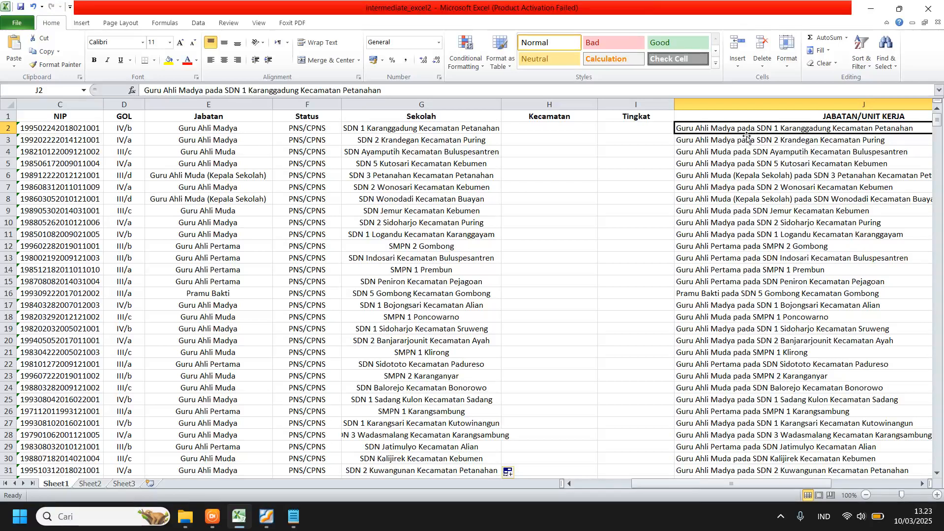
{"action": "left_click", "coordinate": [401, 132]}
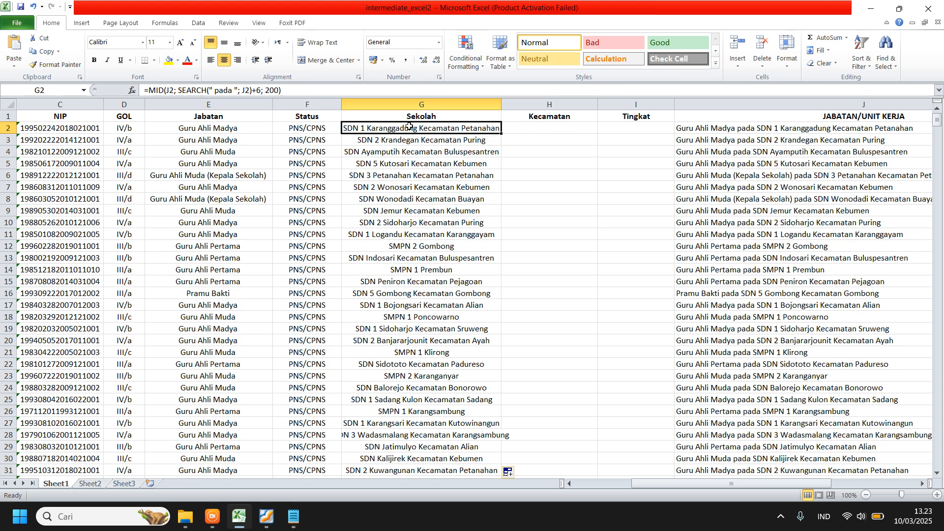
{"action": "left_click", "coordinate": [425, 157]}
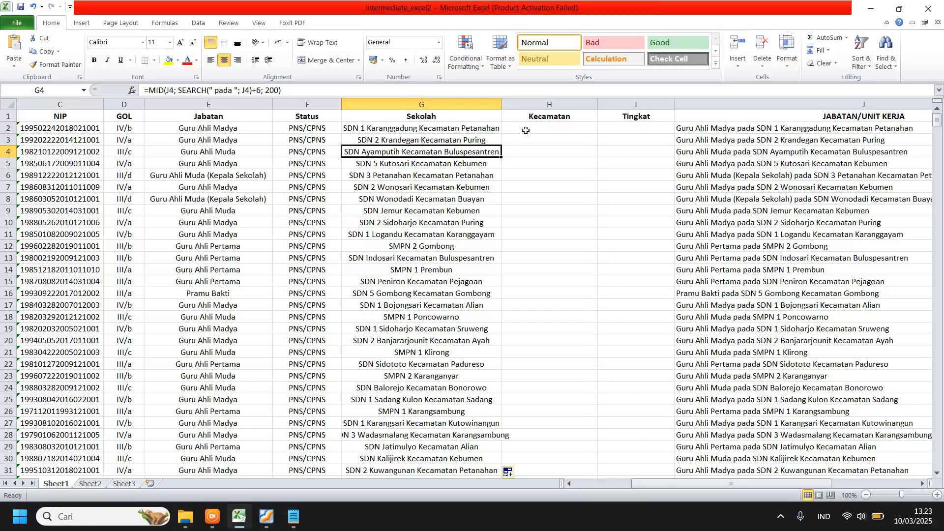
{"action": "left_click", "coordinate": [526, 130]}
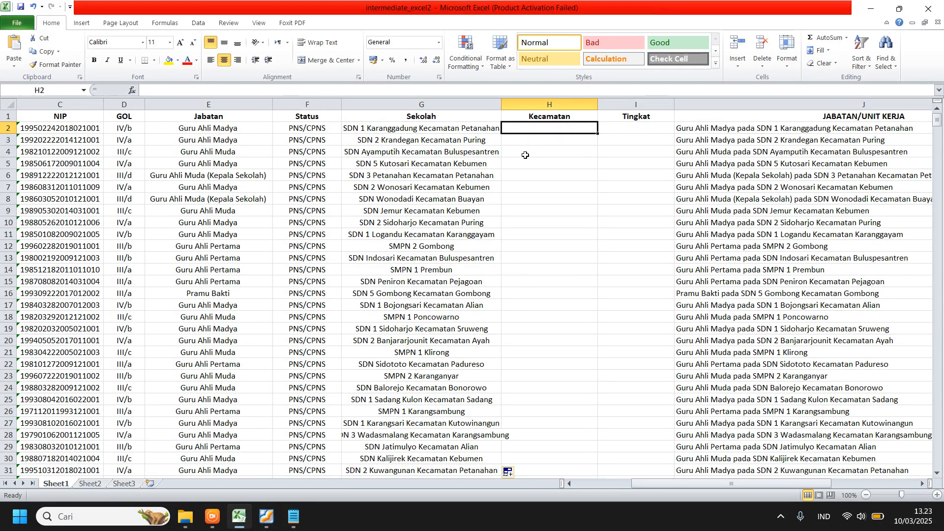
{"action": "left_click", "coordinate": [433, 131]}
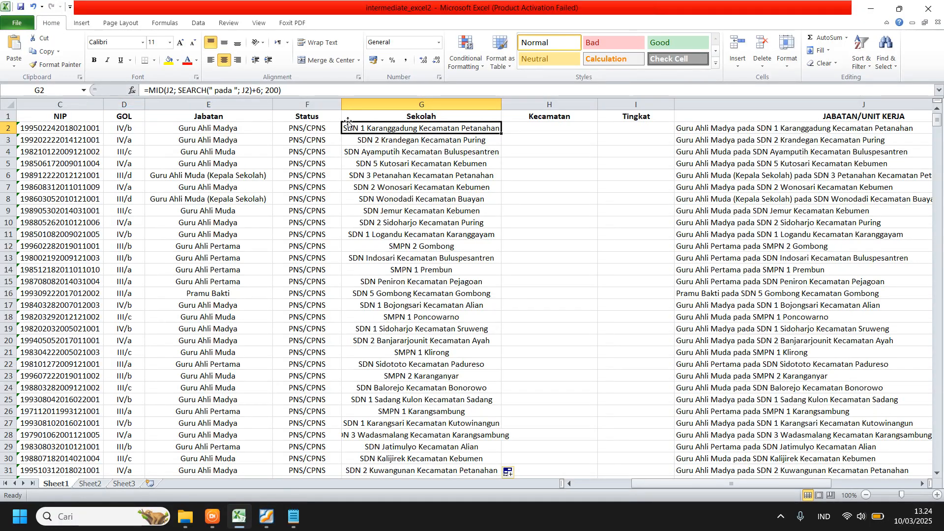
{"action": "left_click", "coordinate": [605, 131]}
{"action": "left_click", "coordinate": [552, 126]}
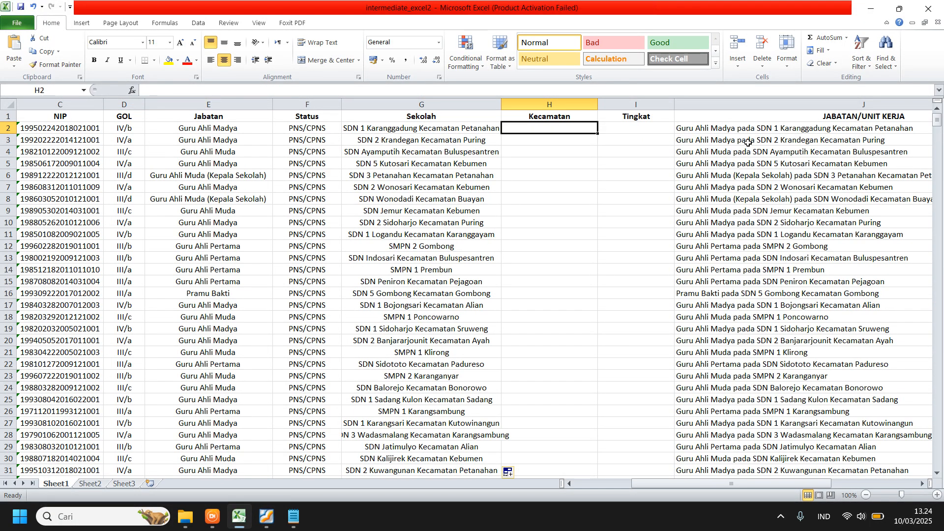
{"action": "left_click", "coordinate": [768, 130]}
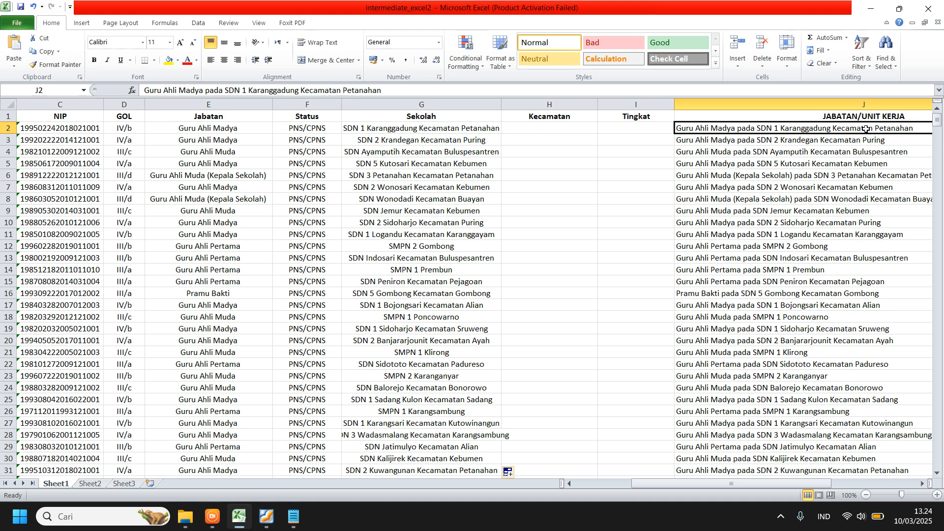
{"action": "left_click", "coordinate": [845, 141]}
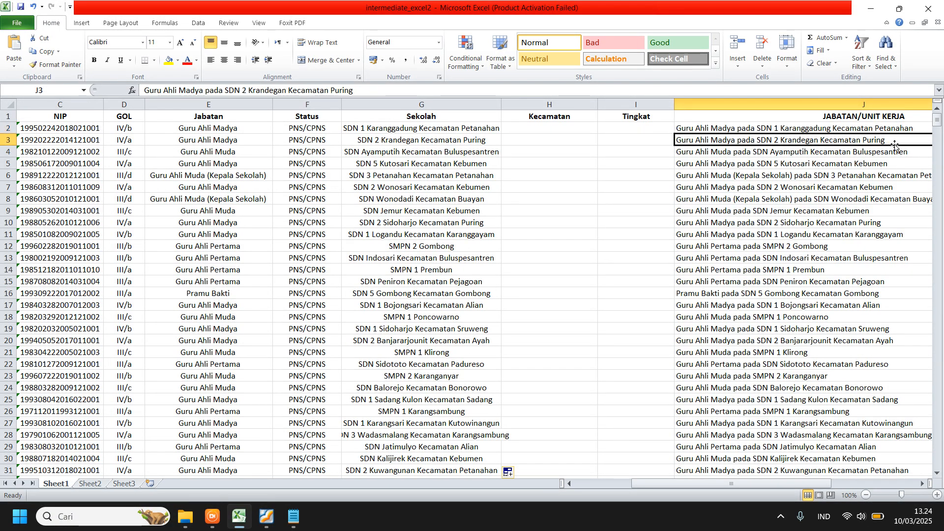
{"action": "left_click", "coordinate": [845, 154]}
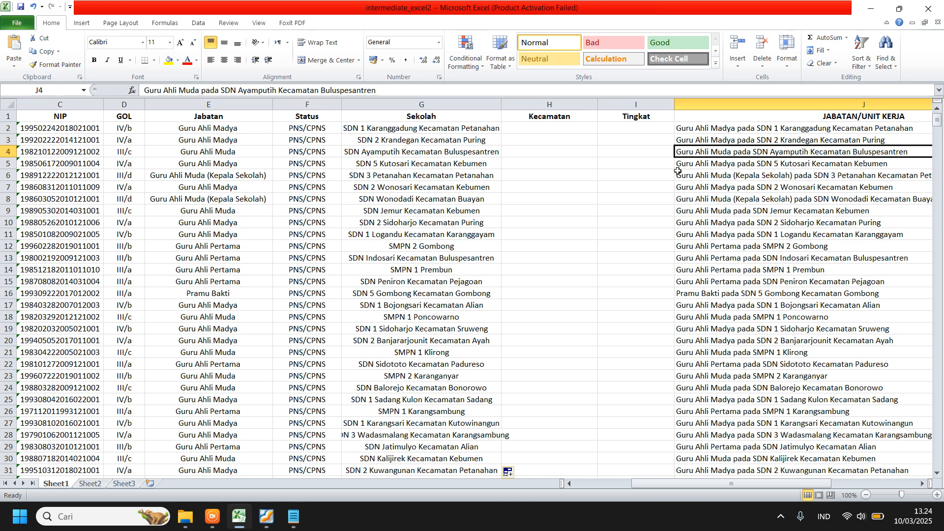
{"action": "left_click", "coordinate": [847, 129]}
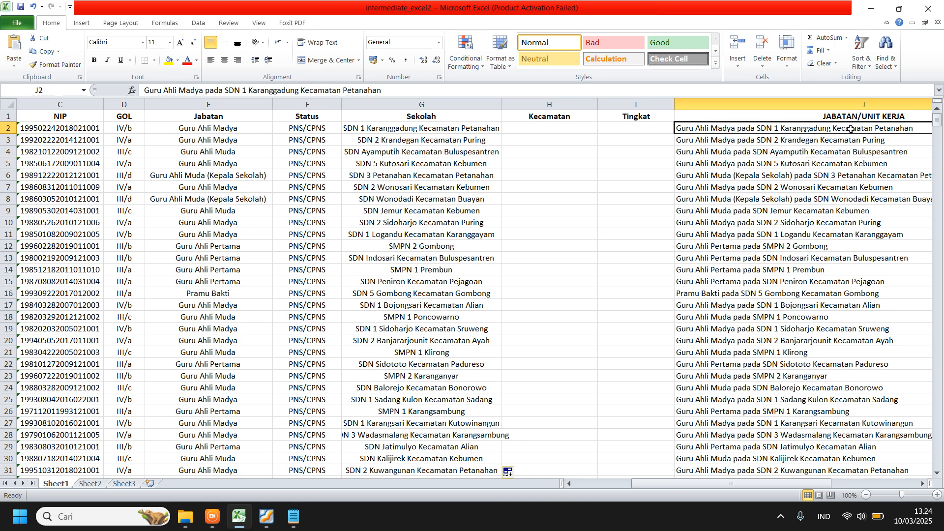
Enter the formula =SEARCH(" kecamatan "; J2) in cell H2 of the Kecamatan column
{"action": "left_click", "coordinate": [539, 129]}
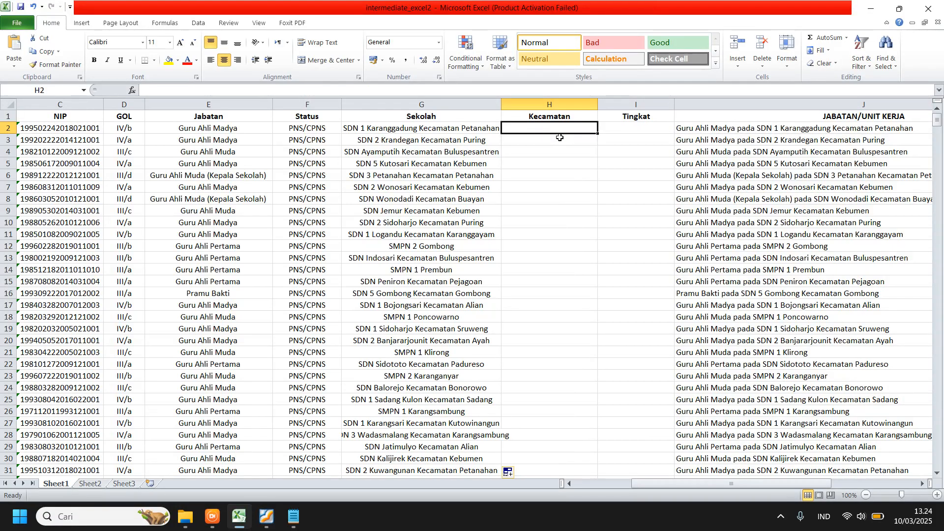
{"action": "type", "text": "="}
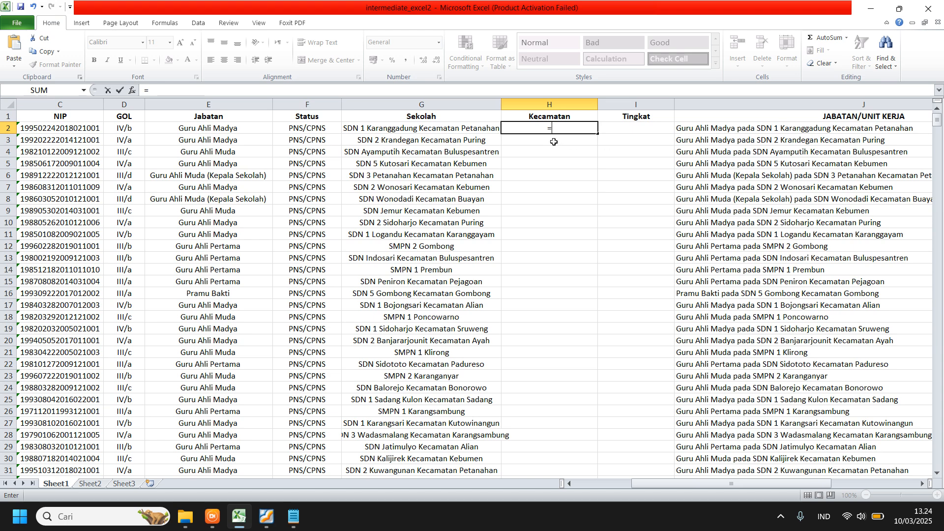
{"action": "type", "text": "se"}
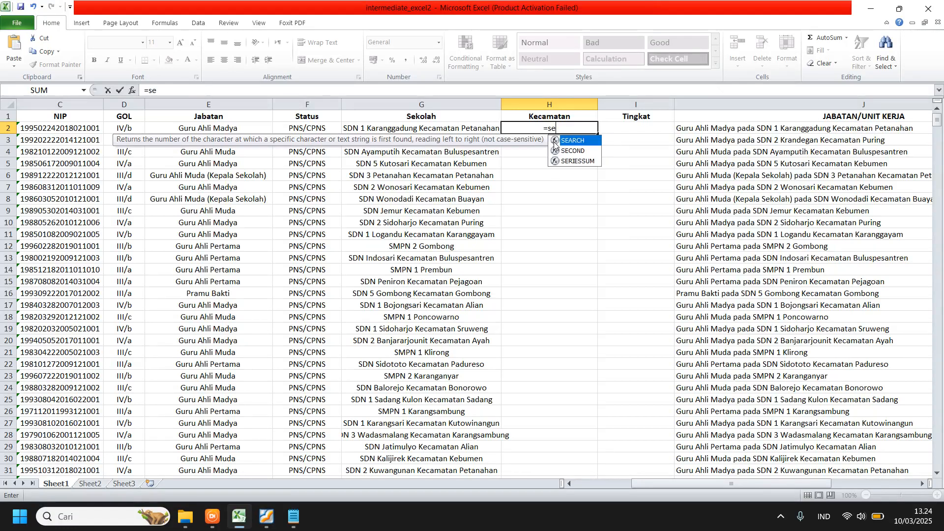
{"action": "type", "text": "arch"}
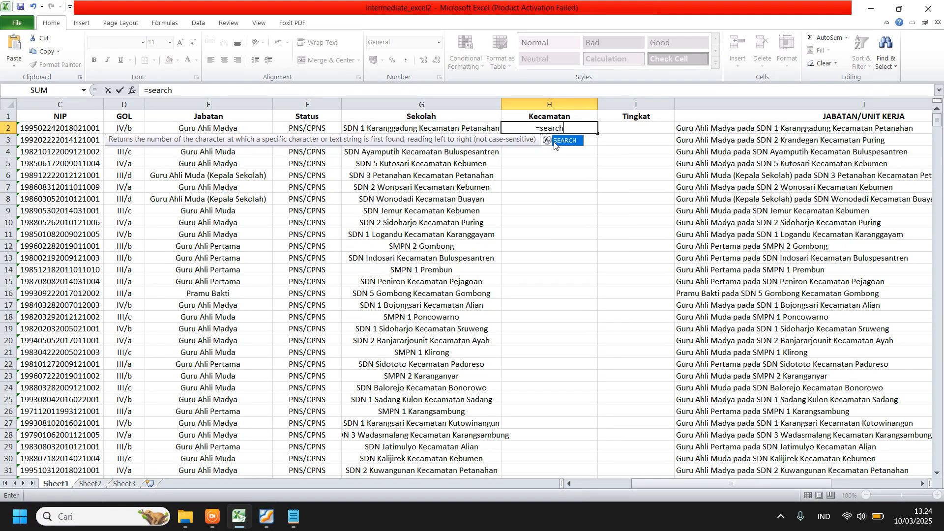
{"action": "type", "text": "("}
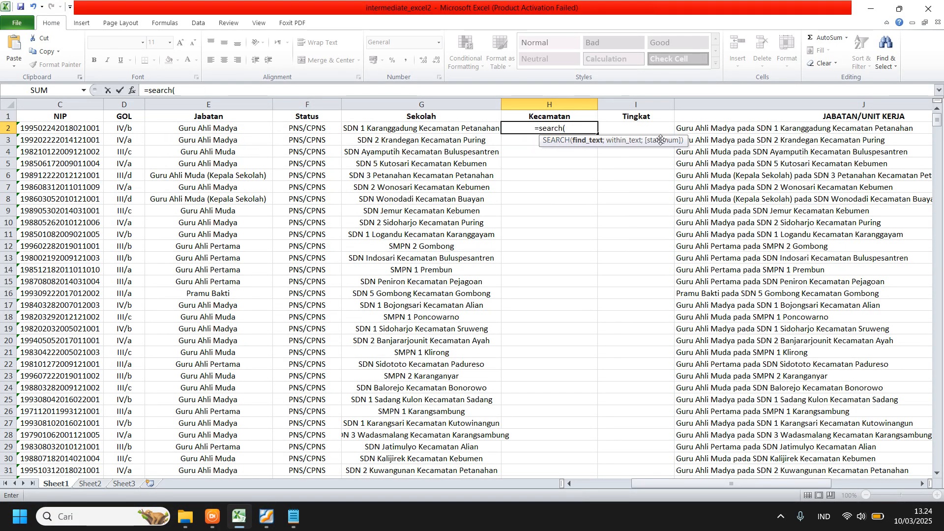
{"action": "left_click", "coordinate": [800, 129]}
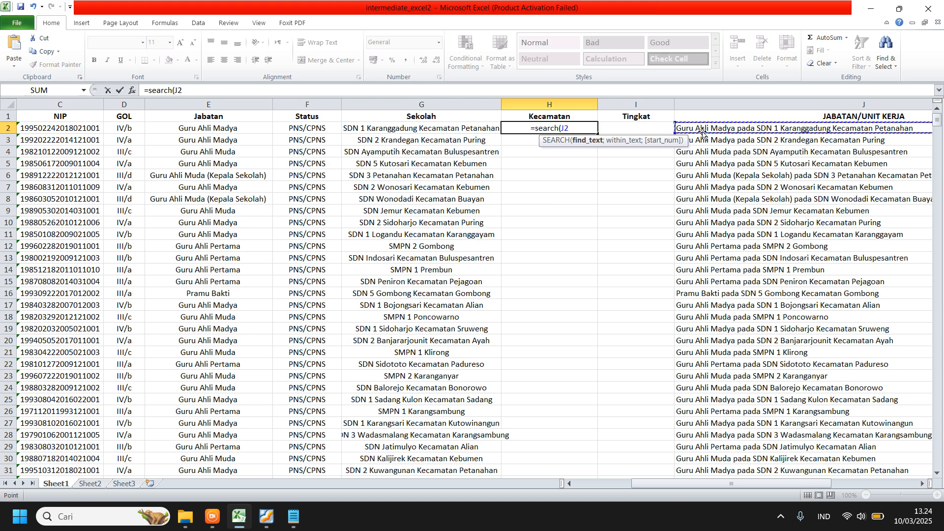
{"action": "key", "text": "BackSpace"}
{"action": "key", "text": "BackSpace"}
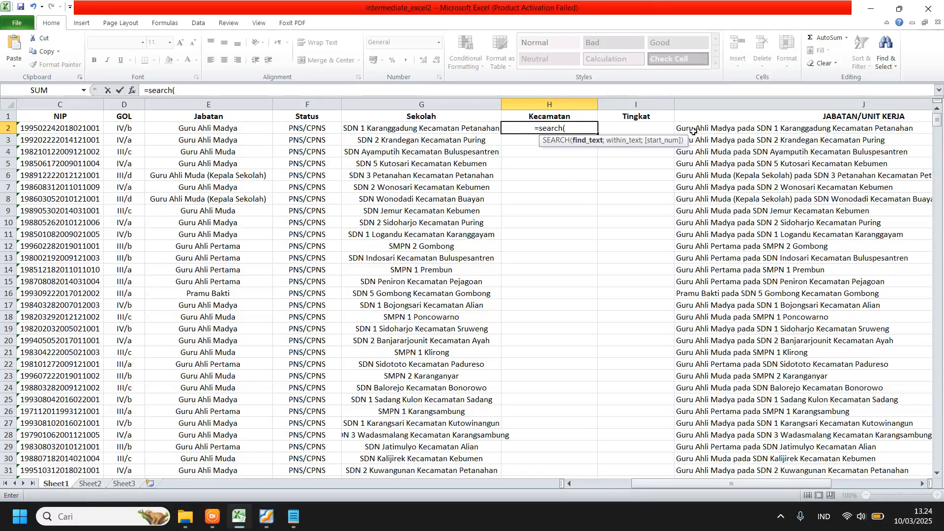
{"action": "type", "text": "\" ke"}
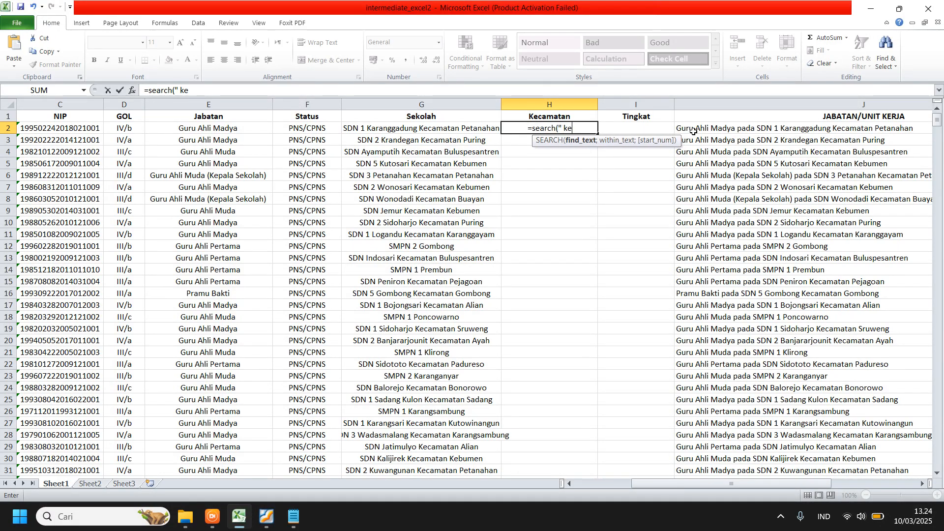
{"action": "type", "text": "camatan \";"}
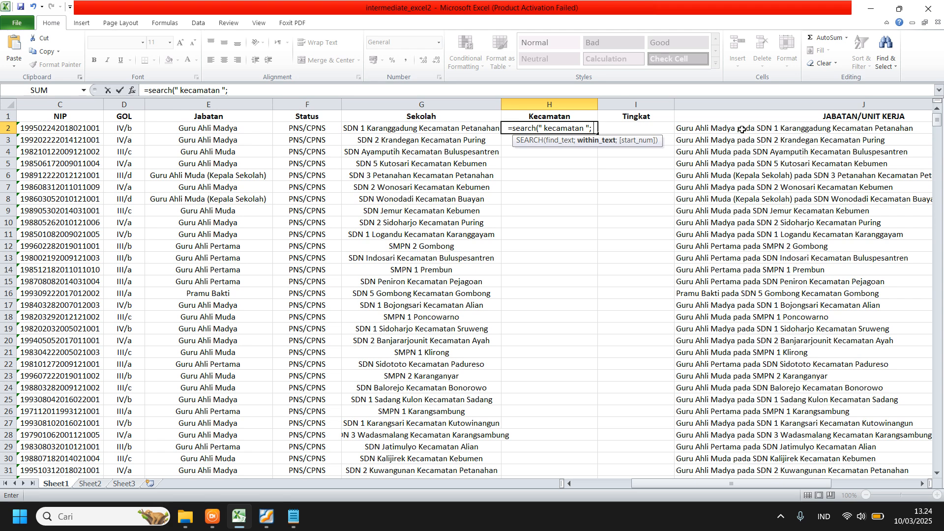
{"action": "left_click", "coordinate": [742, 129]}
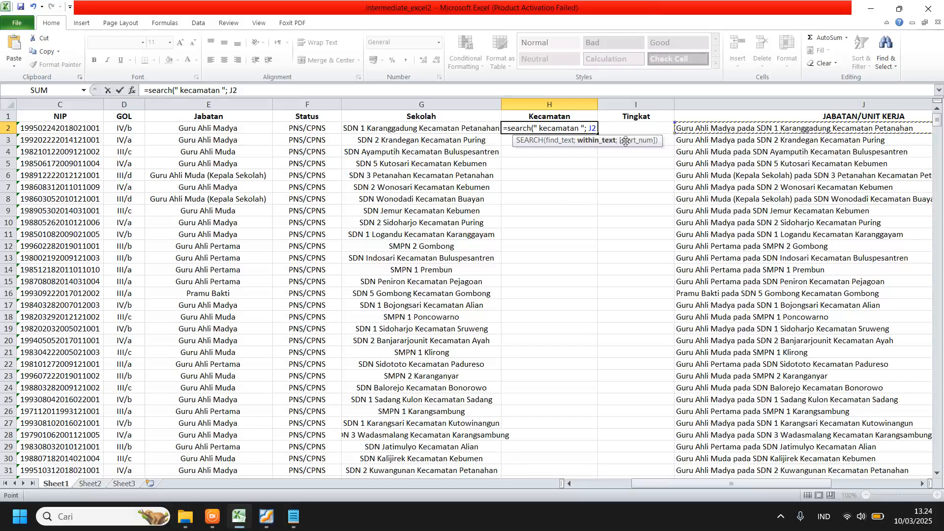
{"action": "type", "text": ")"}
{"action": "key", "text": "Return"}
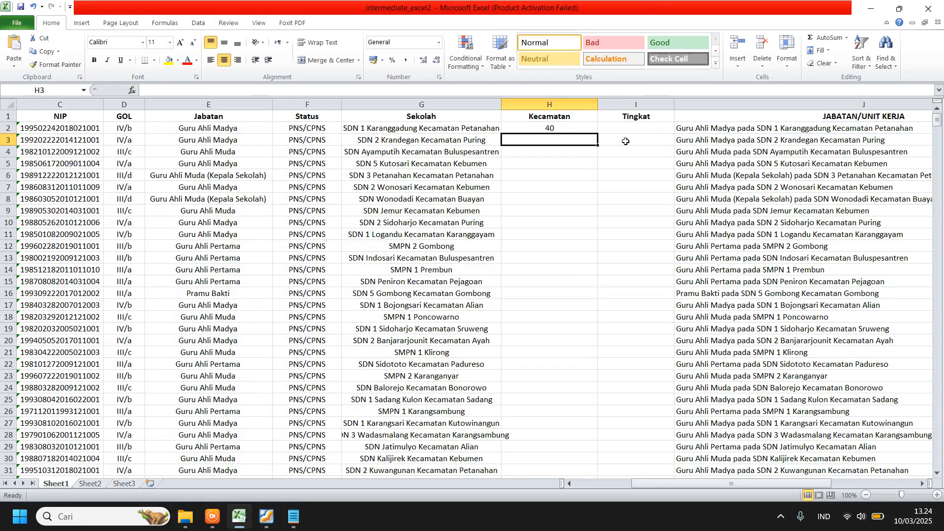
{"action": "left_click", "coordinate": [581, 126]}
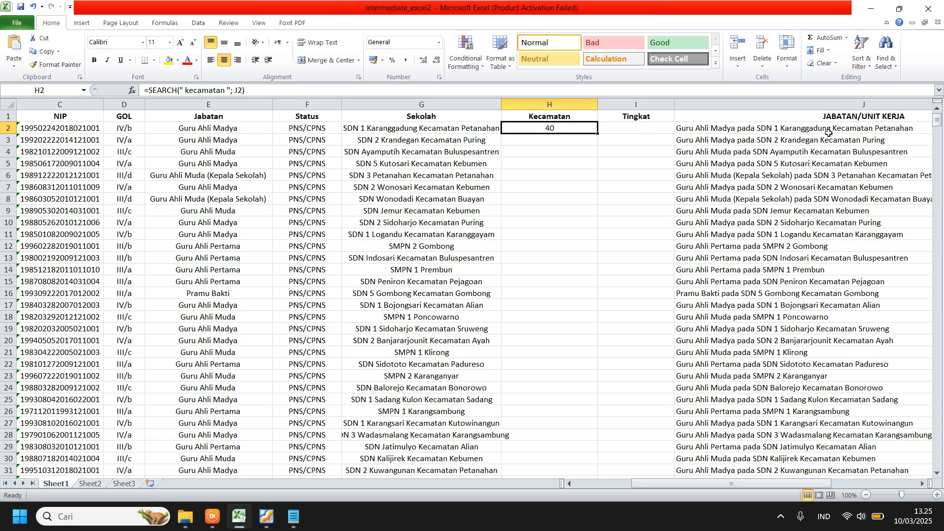
Copy H2's formula =SEARCH(" kecamatan "; J2) into the Notepad notes below the pada formulas, and return to Excel leaving the cell unedited
{"action": "left_click", "coordinate": [543, 152]}
{"action": "left_click", "coordinate": [552, 127]}
{"action": "left_click_drag", "start_coordinate": [265, 92], "coordinate": [111, 94]}
{"action": "key", "text": "Escape"}
{"action": "left_click_drag", "start_coordinate": [270, 94], "coordinate": [139, 92]}
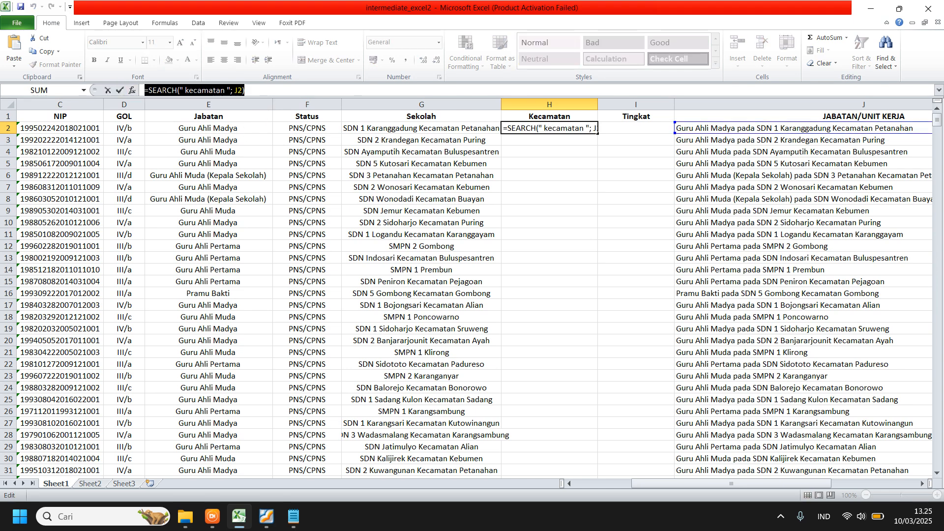
{"action": "right_click", "coordinate": [162, 91]}
{"action": "left_click", "coordinate": [199, 113]}
{"action": "left_click", "coordinate": [294, 516]}
{"action": "left_click", "coordinate": [640, 226]}
{"action": "key", "text": "ctrl+v"}
{"action": "key", "text": "alt+Tab"}
{"action": "key", "text": "Escape"}
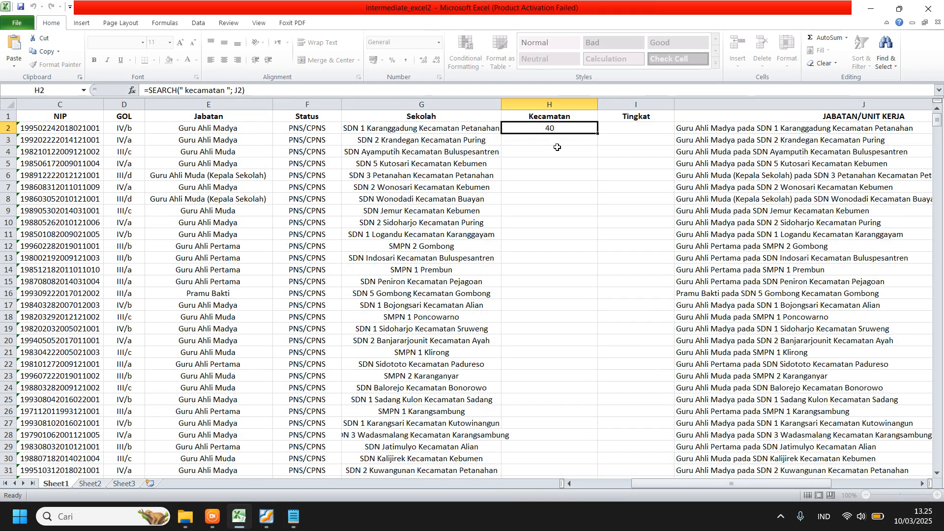
Replace the content of H2 with the start of a MID formula that takes J2 as its text
{"action": "left_click", "coordinate": [622, 153]}
{"action": "left_click", "coordinate": [552, 128]}
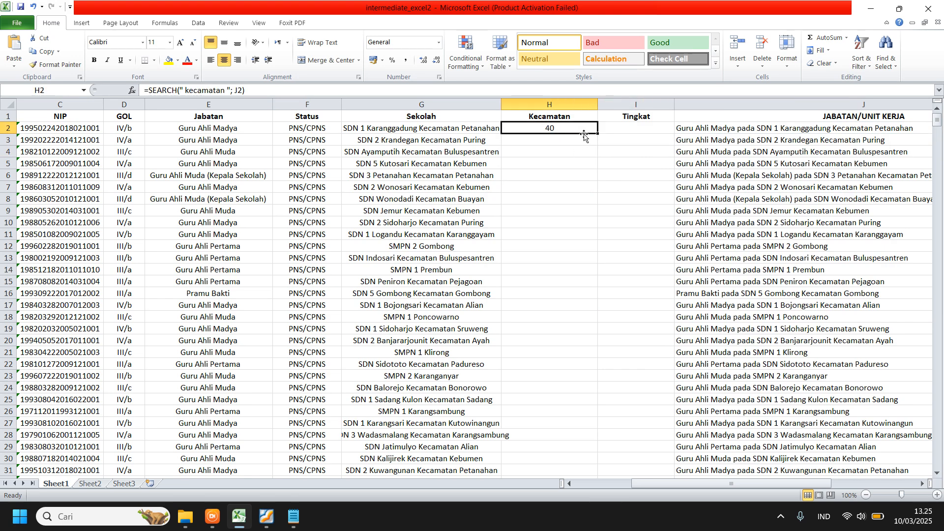
{"action": "type", "text": "="}
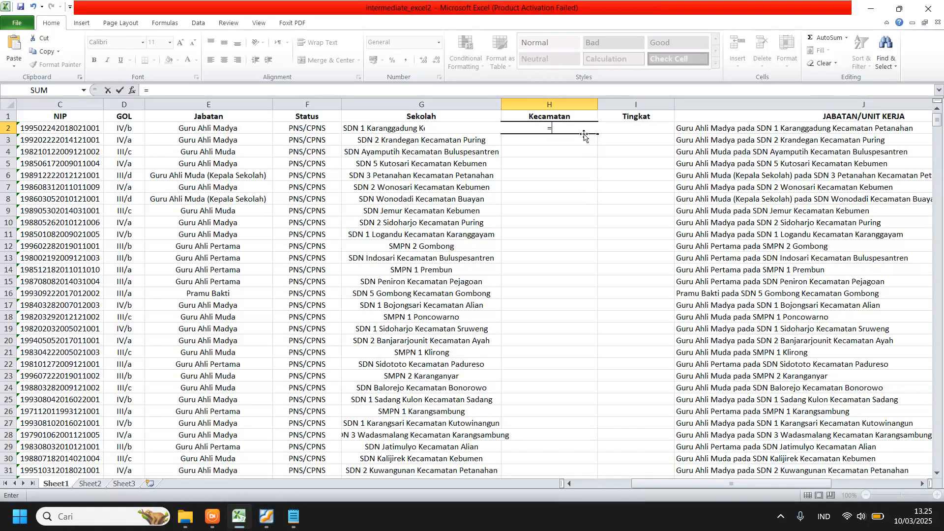
{"action": "type", "text": "mid"}
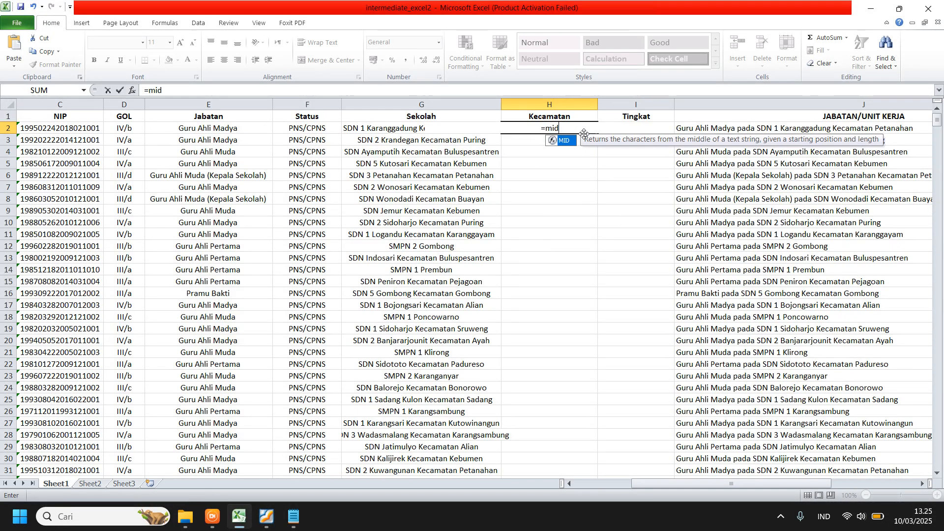
{"action": "type", "text": "("}
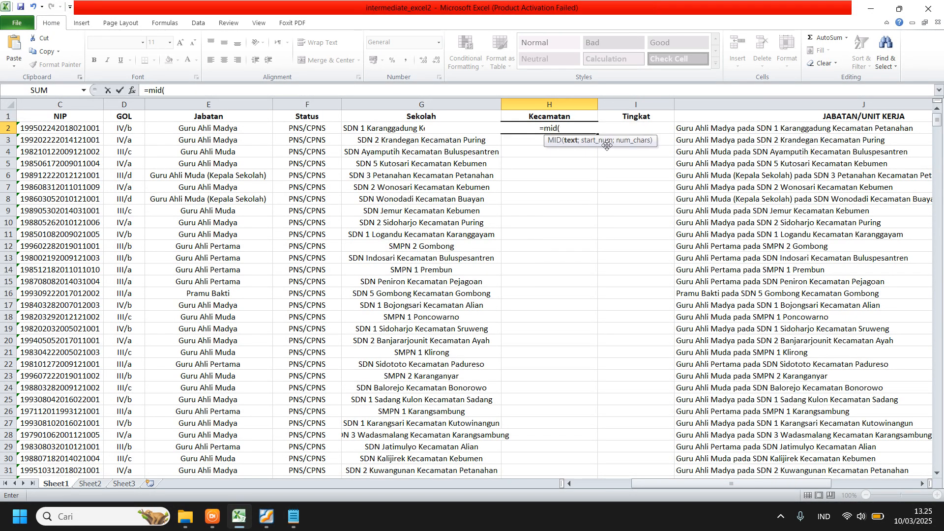
{"action": "left_click", "coordinate": [694, 130]}
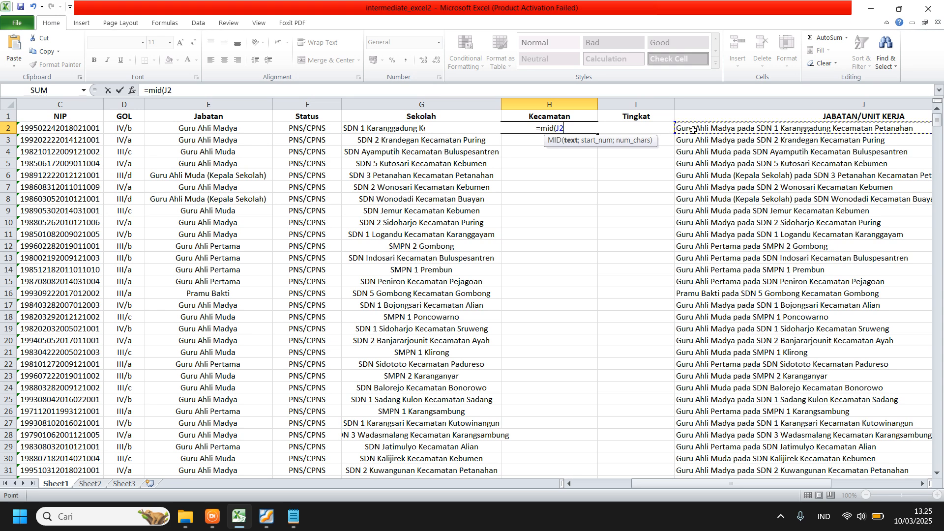
{"action": "type", "text": ";"}
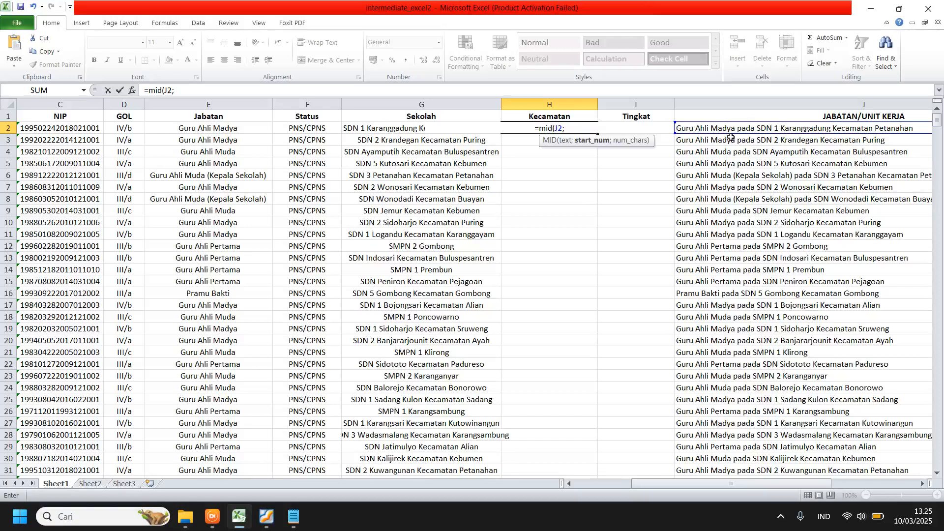
Copy SEARCH(" kecamatan "; J2) without its equals sign from Notepad into H2's MID formula in Excel as the start position, and add +11
{"action": "left_click", "coordinate": [294, 516]}
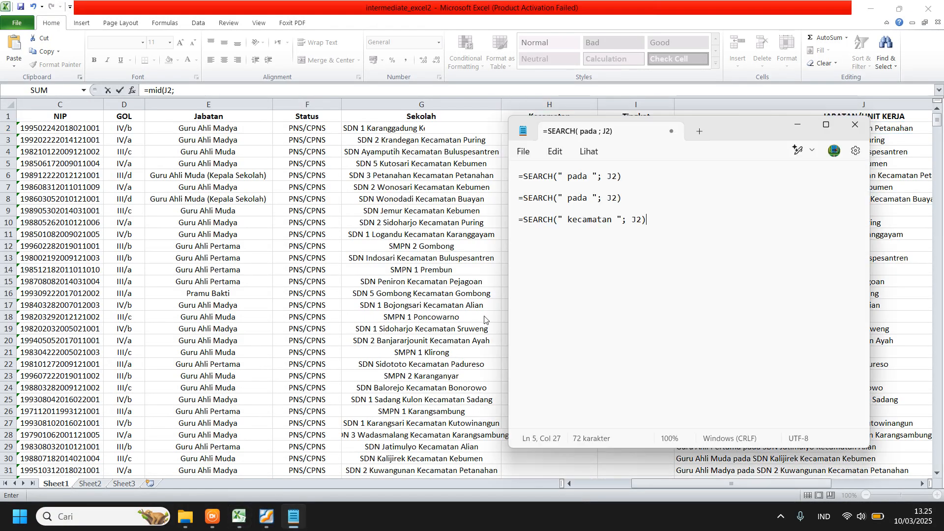
{"action": "left_click_drag", "start_coordinate": [621, 224], "coordinate": [525, 224]}
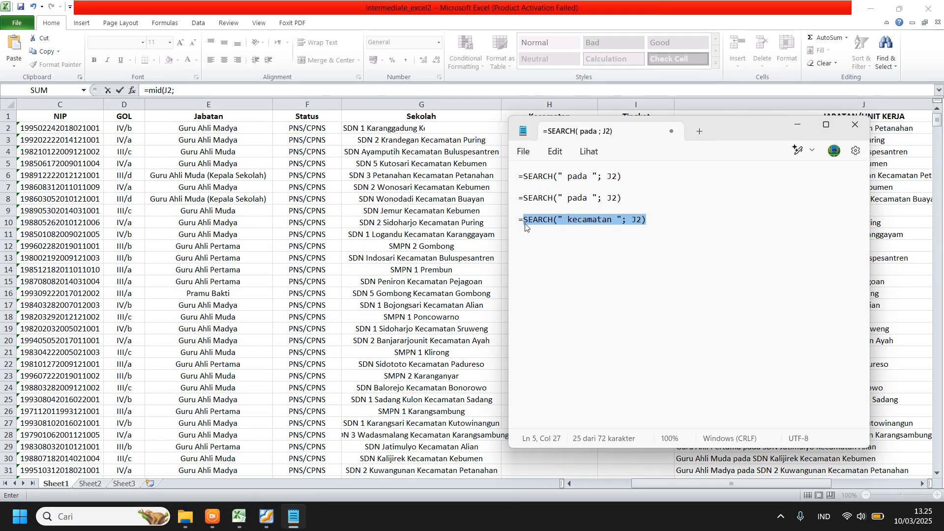
{"action": "key", "text": "alt+Tab"}
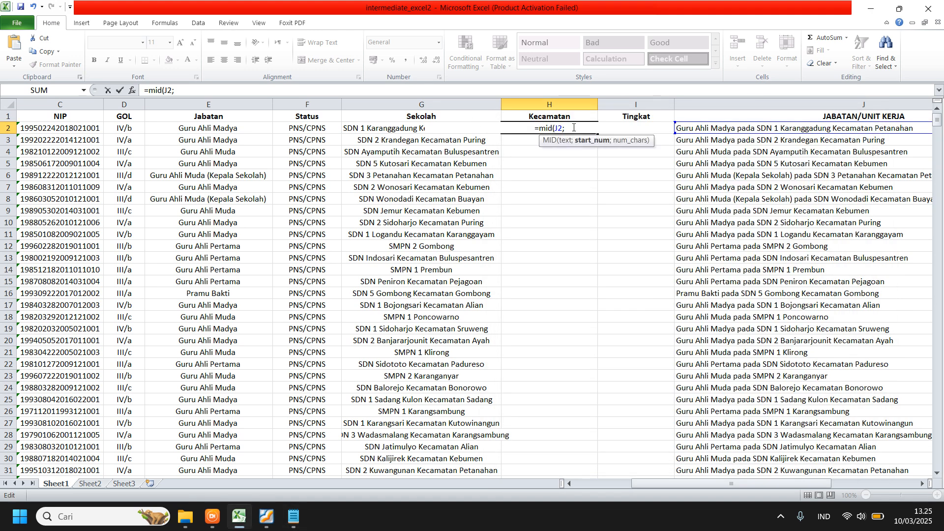
{"action": "key", "text": "ctrl+v"}
{"action": "type", "text": "+"}
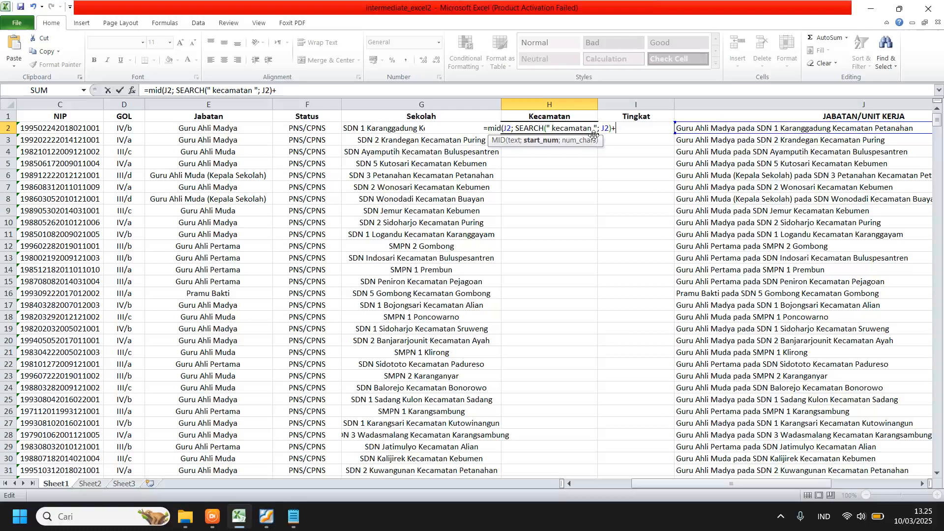
{"action": "type", "text": "11"}
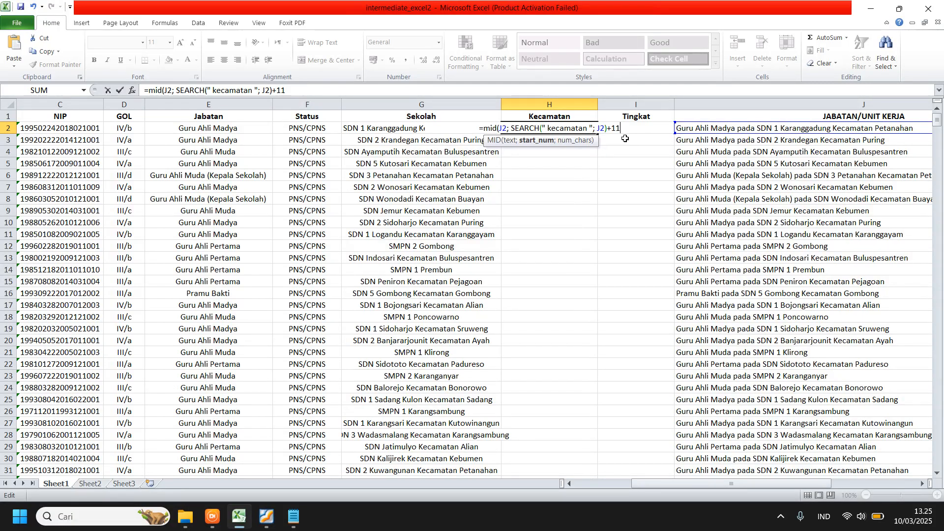
Set the number of characters to 200 and enter the completed MID formula in H2
{"action": "type", "text": ";"}
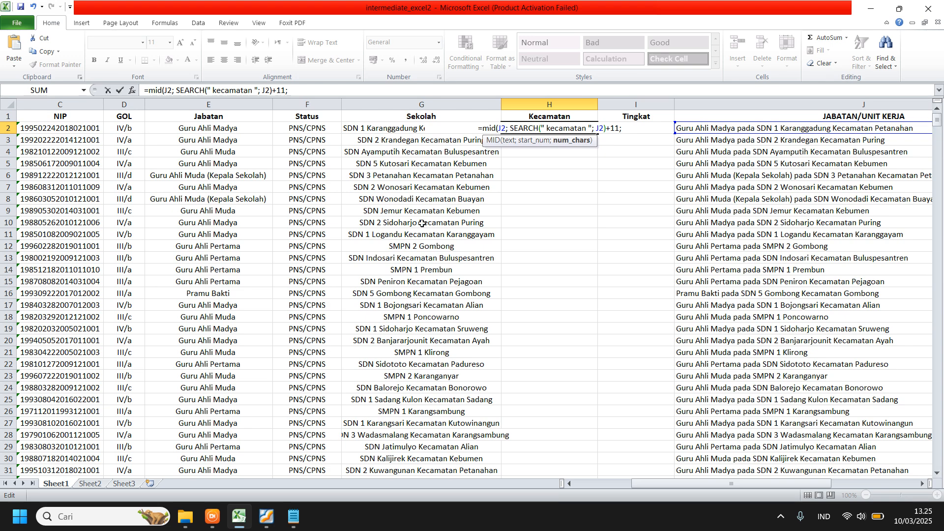
{"action": "type", "text": " 200"}
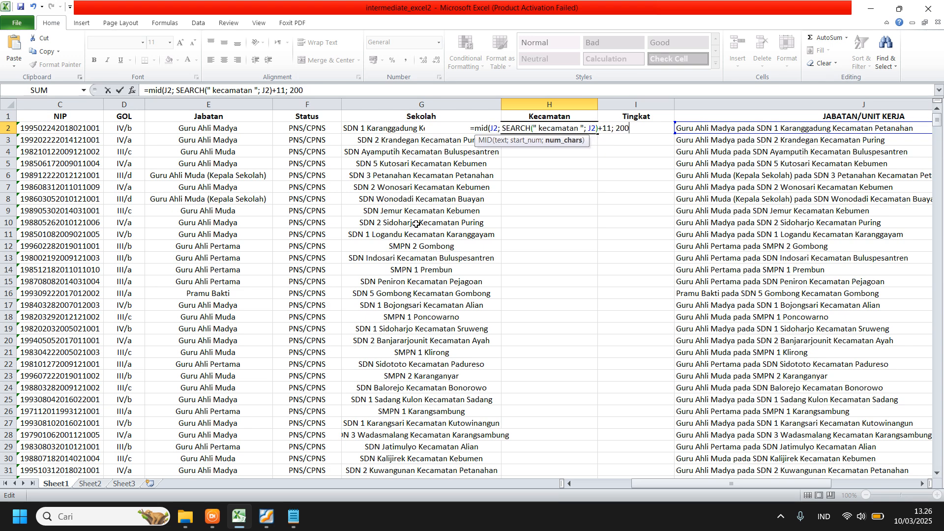
{"action": "type", "text": ")"}
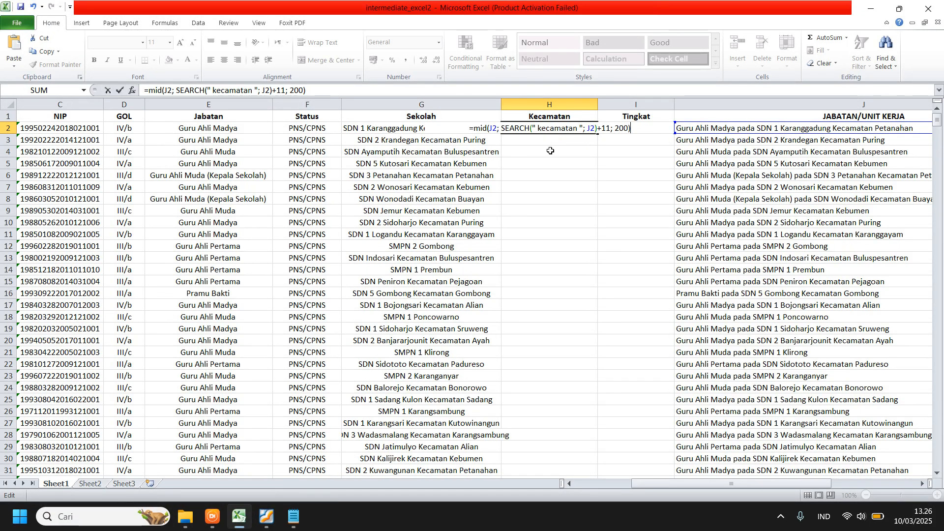
{"action": "key", "text": "Return"}
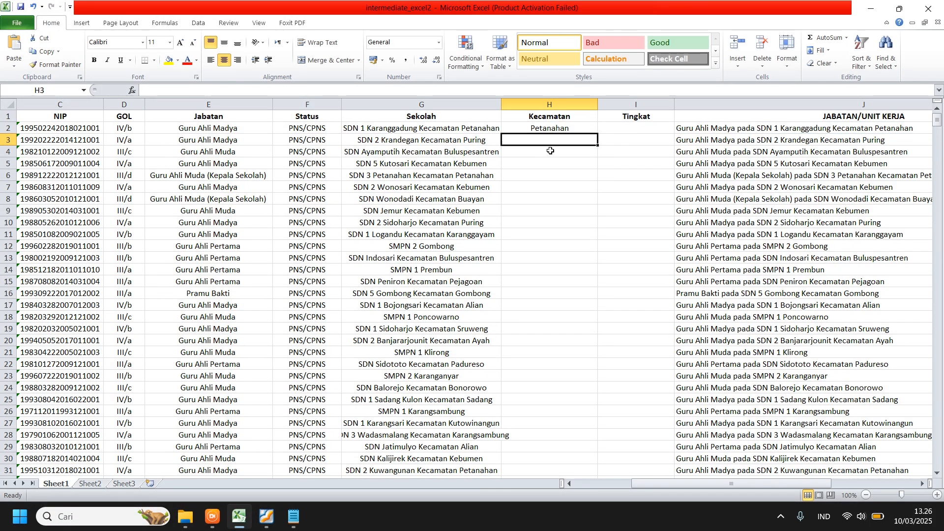
Fill H2's MID formula down the whole Kecamatan column
{"action": "left_click", "coordinate": [539, 127]}
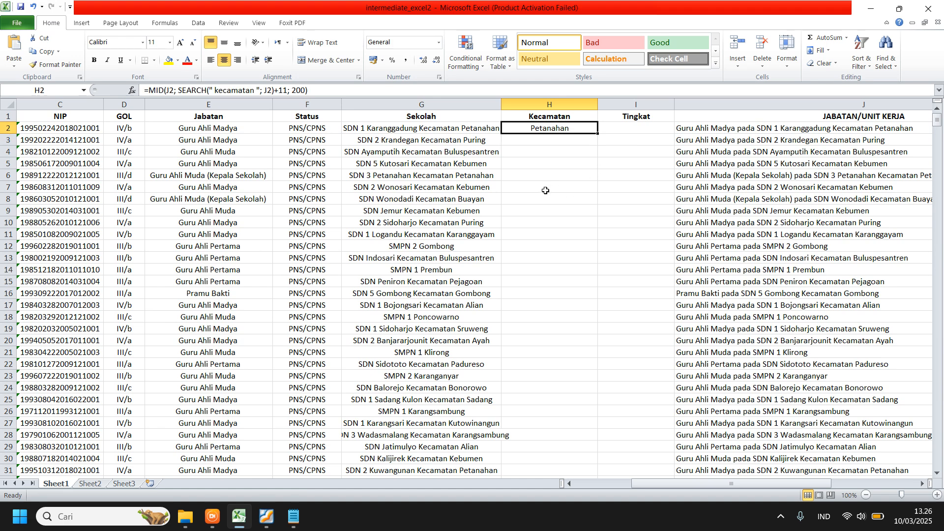
{"action": "scroll", "coordinate": [537, 211], "scroll_direction": "down", "scroll_amount": 6}
{"action": "scroll", "coordinate": [537, 211], "scroll_direction": "down", "scroll_amount": 5}
{"action": "scroll", "coordinate": [536, 211], "scroll_direction": "up", "scroll_amount": 11}
{"action": "double_click", "coordinate": [597, 134]}
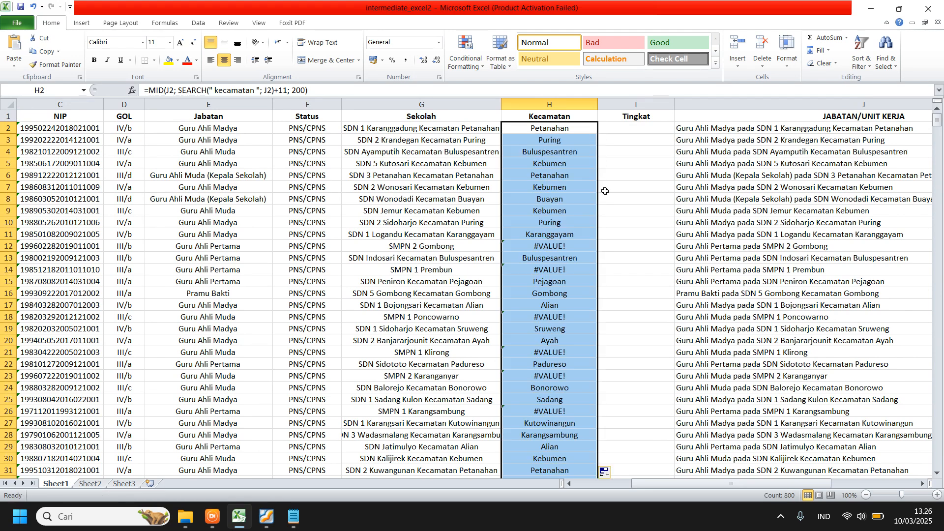
Inspect the error cells in the Kecamatan column and compare them with the Sekolah names in the same rows
{"action": "left_click", "coordinate": [553, 245]}
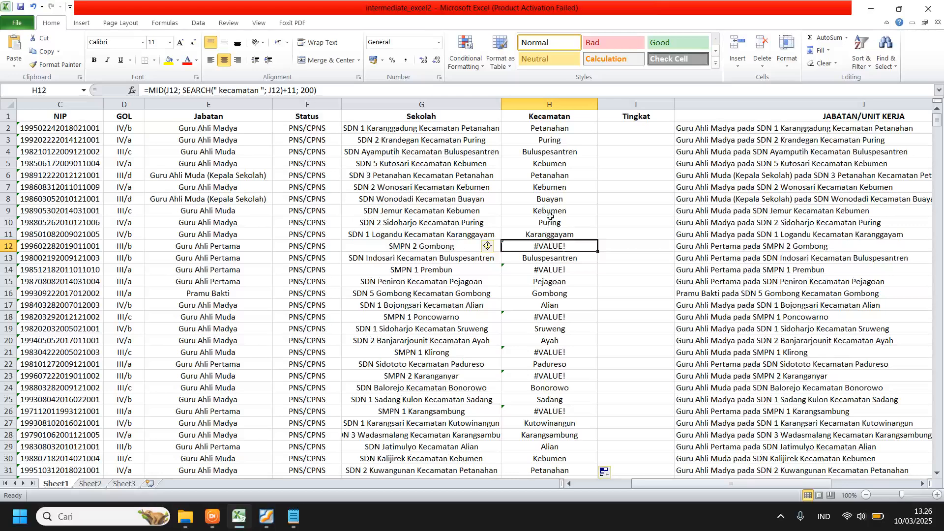
{"action": "scroll", "coordinate": [553, 245], "scroll_direction": "down", "scroll_amount": 2}
{"action": "left_click", "coordinate": [557, 209]}
{"action": "left_click", "coordinate": [561, 176]}
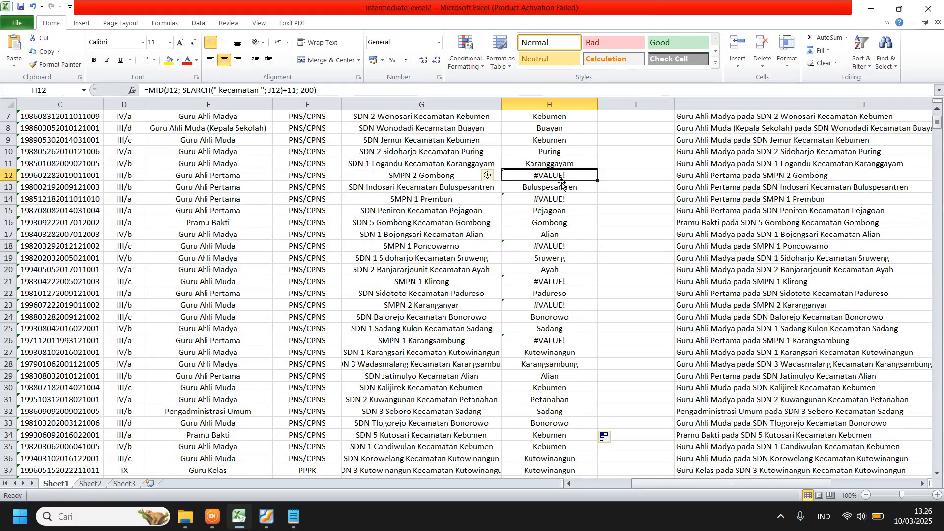
{"action": "left_click", "coordinate": [564, 199]}
{"action": "left_click", "coordinate": [564, 246]}
{"action": "left_click", "coordinate": [569, 278]}
{"action": "left_click", "coordinate": [566, 305]}
{"action": "left_click", "coordinate": [566, 281]}
{"action": "scroll", "coordinate": [566, 288], "scroll_direction": "down", "scroll_amount": 8}
{"action": "left_click", "coordinate": [550, 259]}
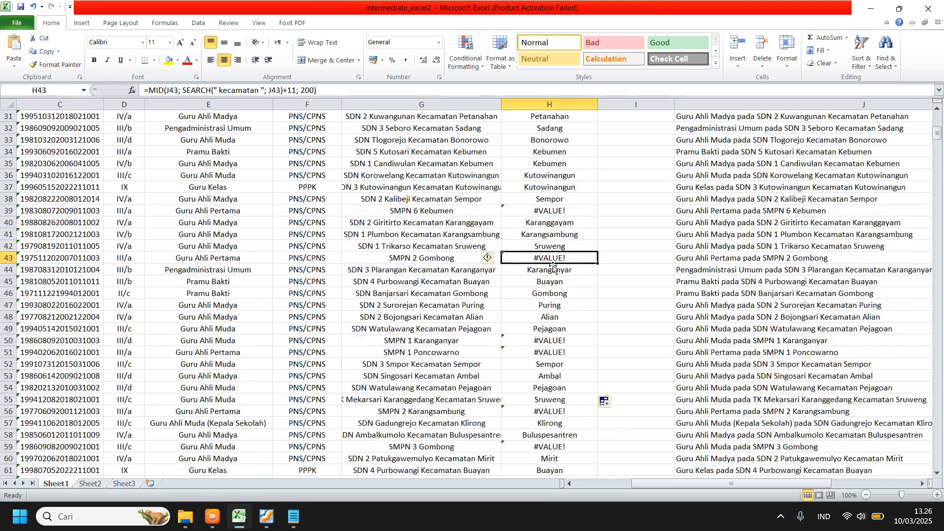
{"action": "left_click", "coordinate": [439, 256]}
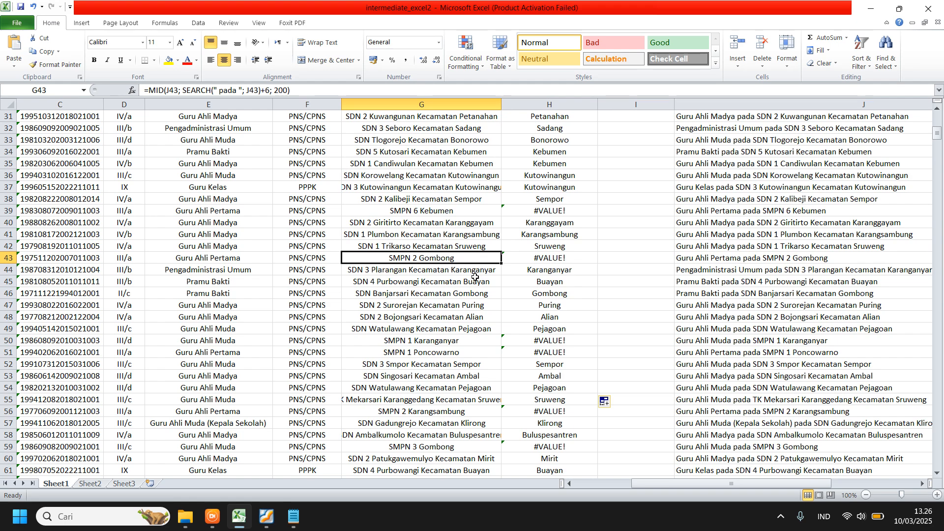
{"action": "scroll", "coordinate": [471, 274], "scroll_direction": "up", "scroll_amount": 10}
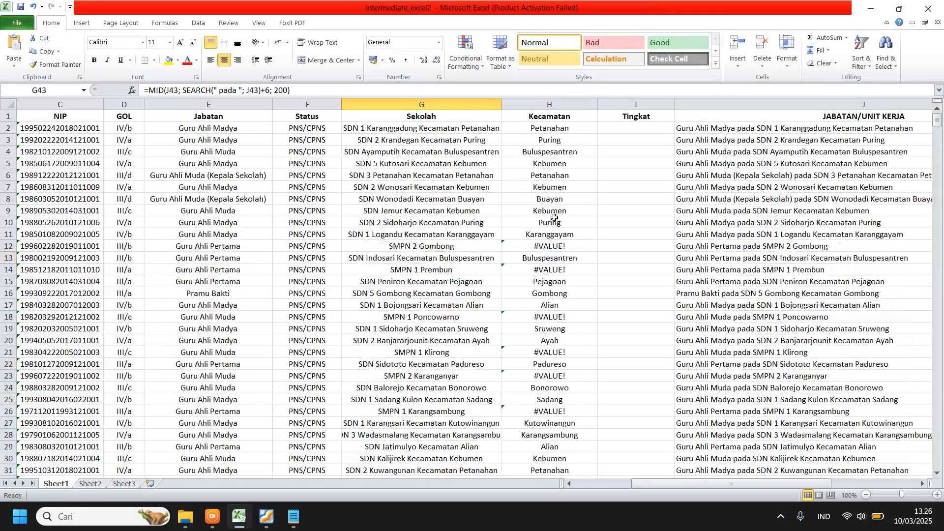
{"action": "scroll", "coordinate": [547, 181], "scroll_direction": "down", "scroll_amount": 9}
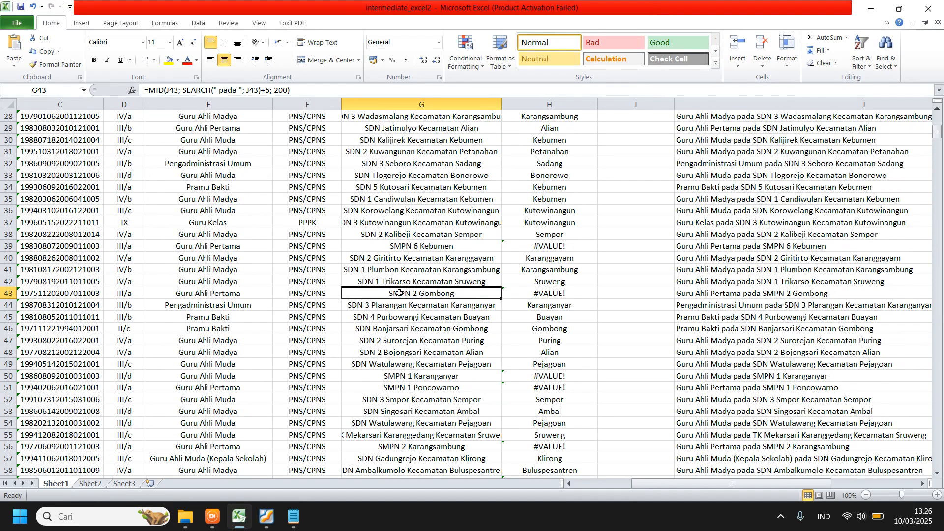
{"action": "scroll", "coordinate": [585, 268], "scroll_direction": "up", "scroll_amount": 6}
{"action": "scroll", "coordinate": [585, 268], "scroll_direction": "up", "scroll_amount": 3}
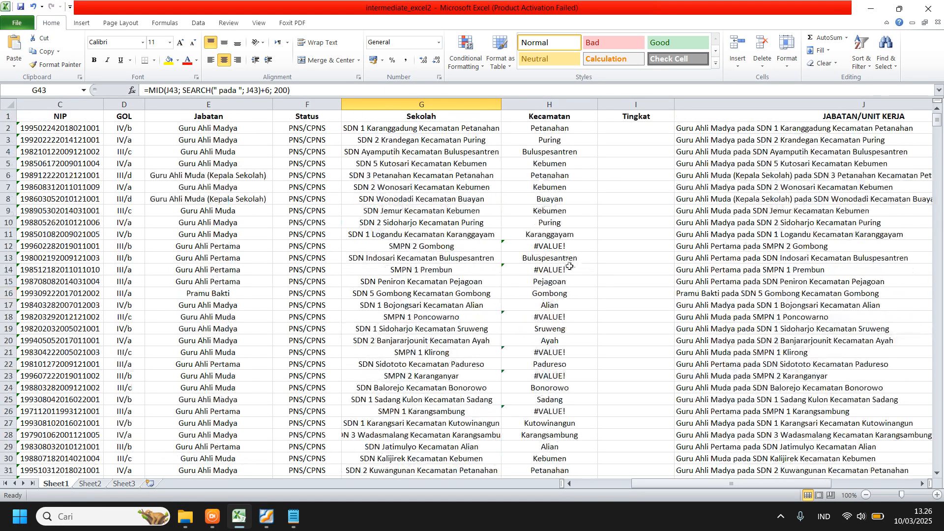
{"action": "left_click", "coordinate": [542, 225]}
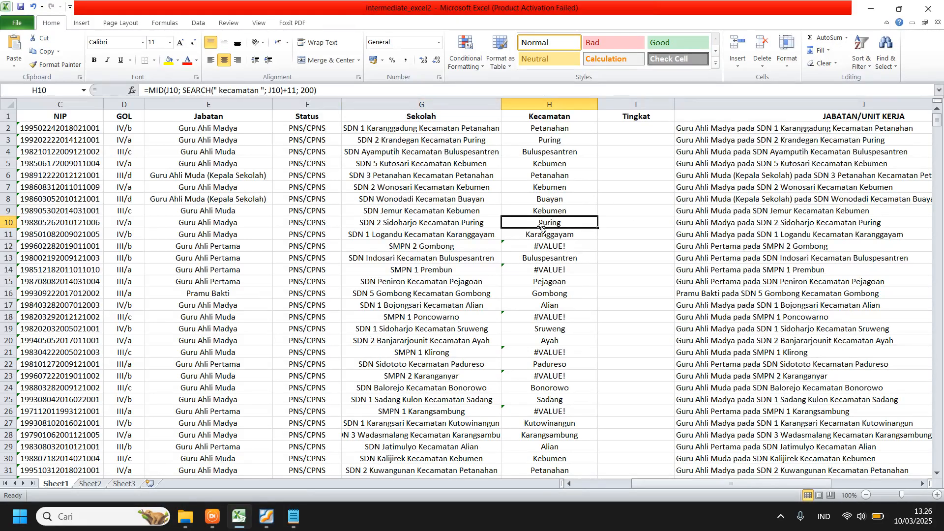
{"action": "left_click", "coordinate": [641, 146]}
{"action": "left_click", "coordinate": [635, 211]}
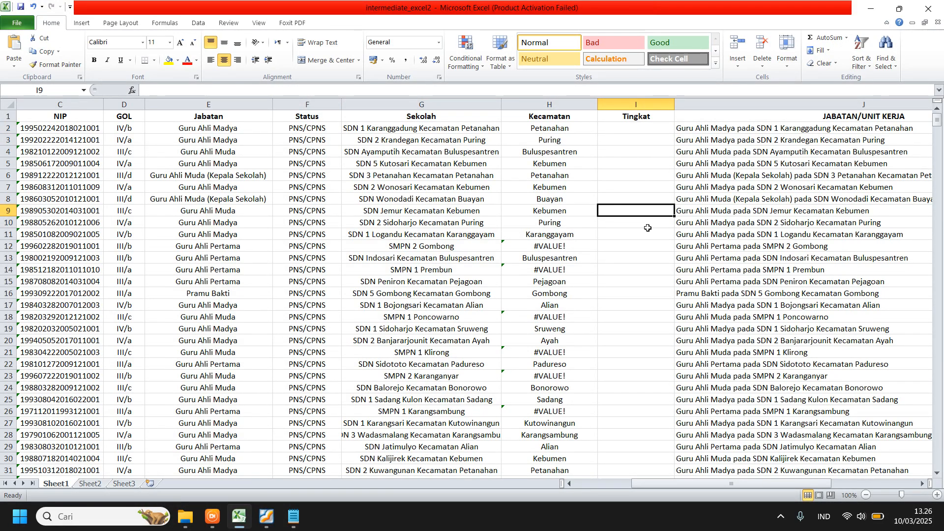
{"action": "left_click_drag", "start_coordinate": [629, 129], "coordinate": [638, 317]}
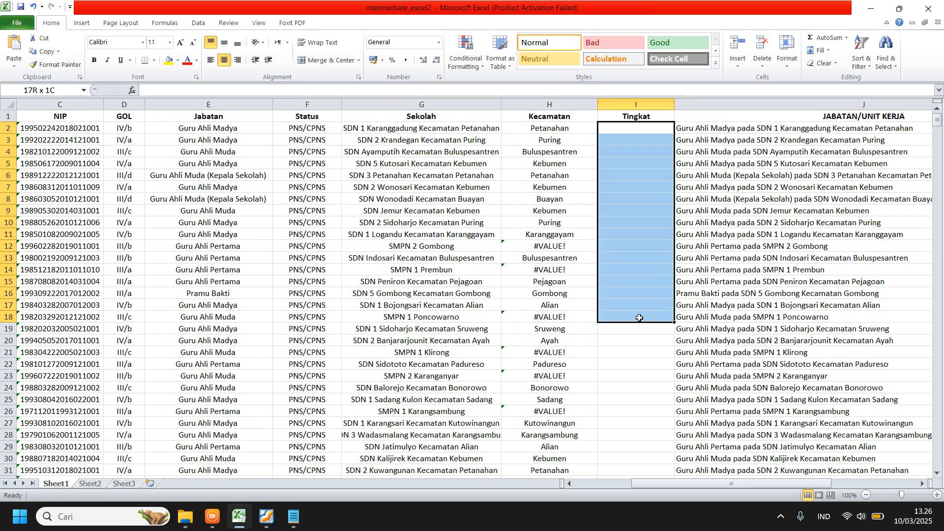
{"action": "left_click", "coordinate": [639, 365]}
{"action": "left_click", "coordinate": [618, 208]}
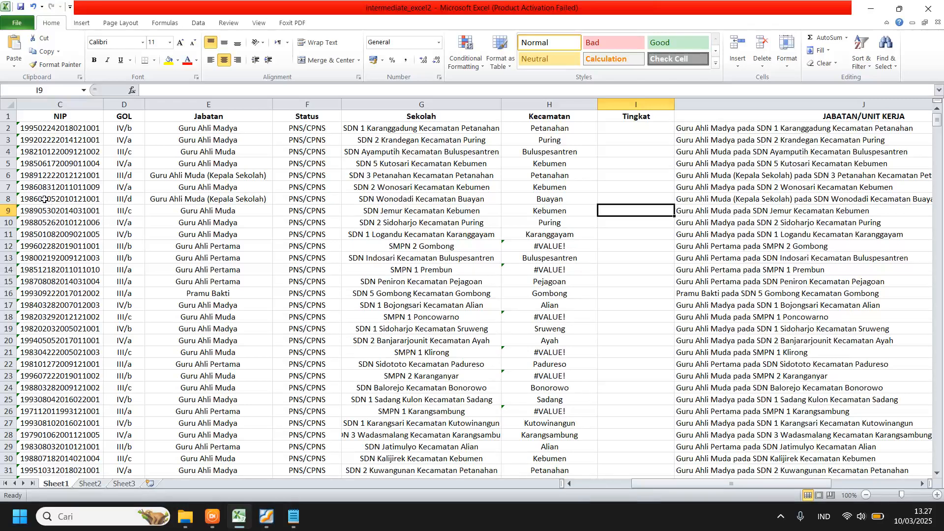
Add filters to the header row 1 and bring the Kecamatan column's filter into view
{"action": "left_click", "coordinate": [6, 117]}
{"action": "left_click", "coordinate": [154, 173]}
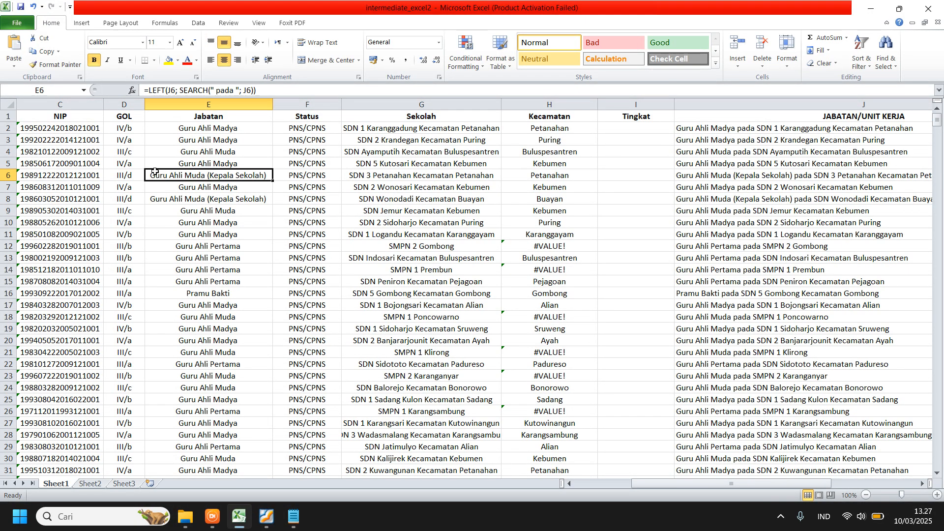
{"action": "left_click", "coordinate": [4, 119]}
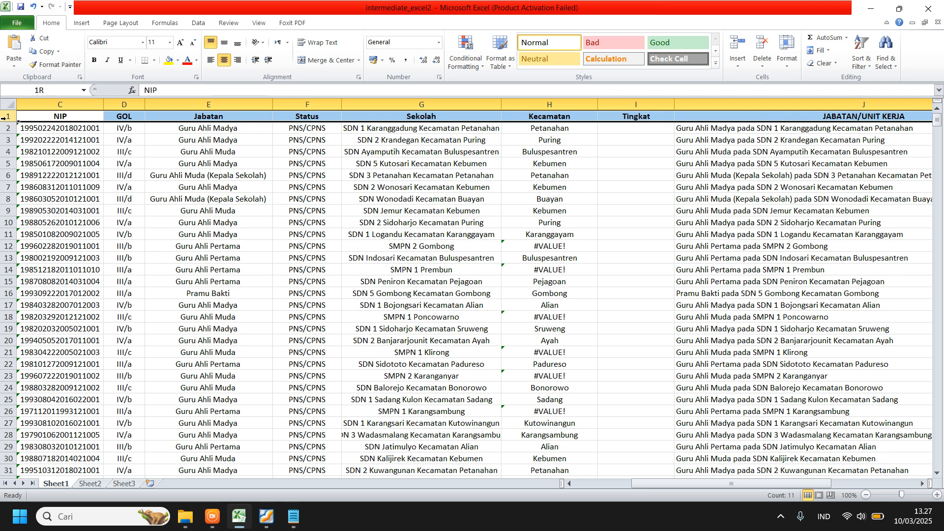
{"action": "left_click", "coordinate": [864, 64]}
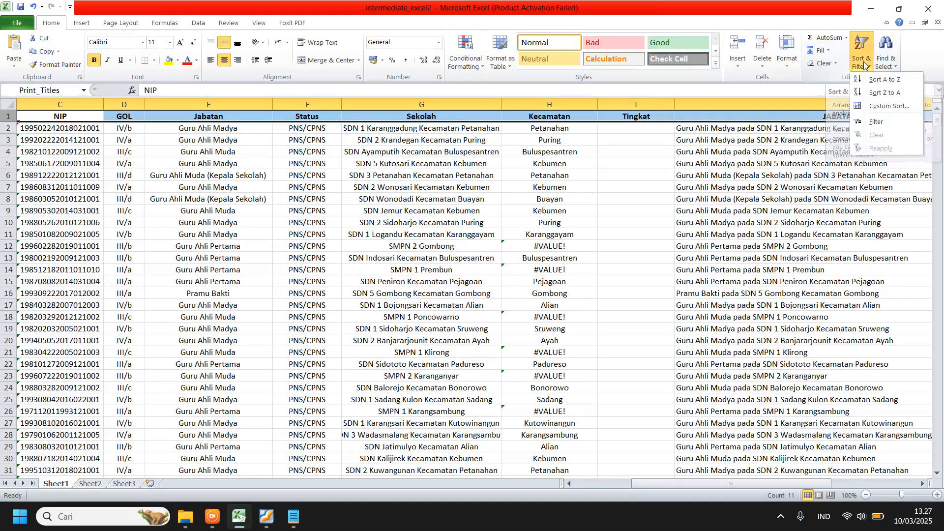
{"action": "left_click", "coordinate": [873, 123]}
{"action": "left_click", "coordinate": [543, 197]}
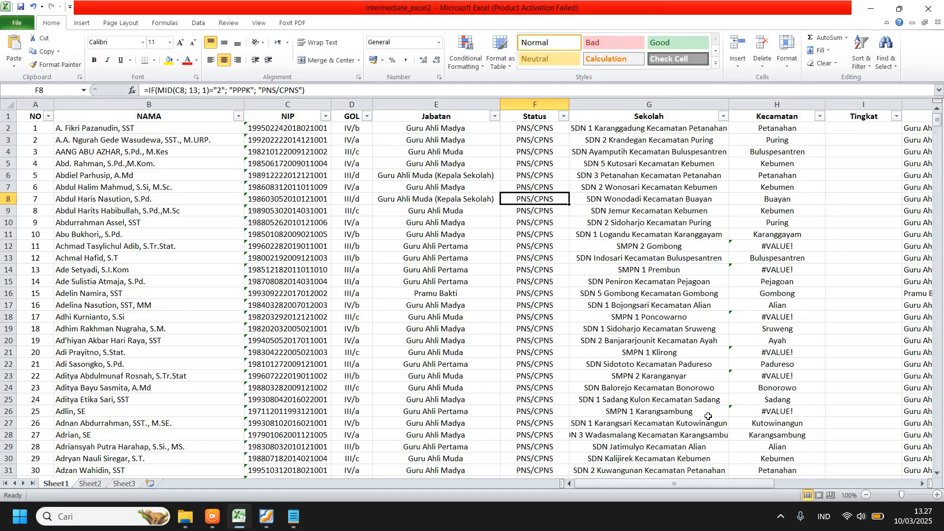
{"action": "left_click_drag", "start_coordinate": [690, 483], "coordinate": [719, 489]}
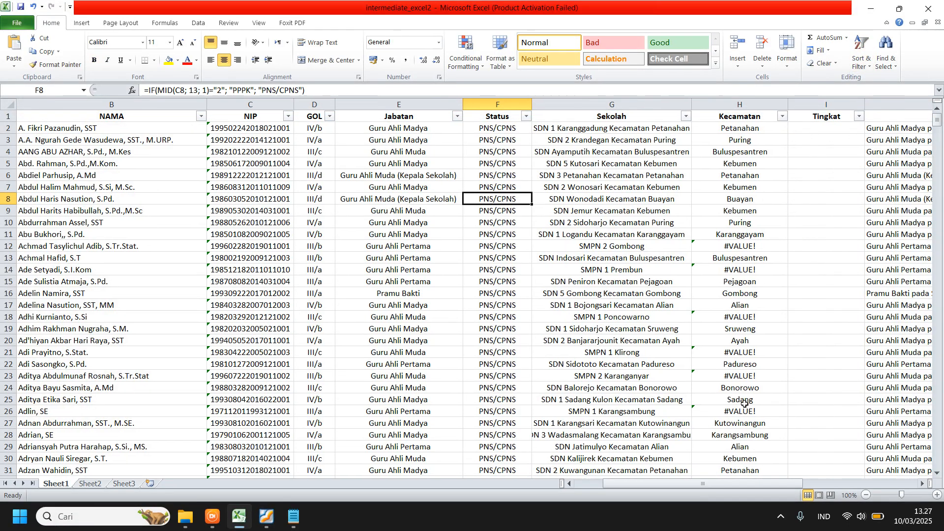
Sort the table by the Kecamatan column from A to Z and check the top district rows
{"action": "left_click", "coordinate": [782, 120]}
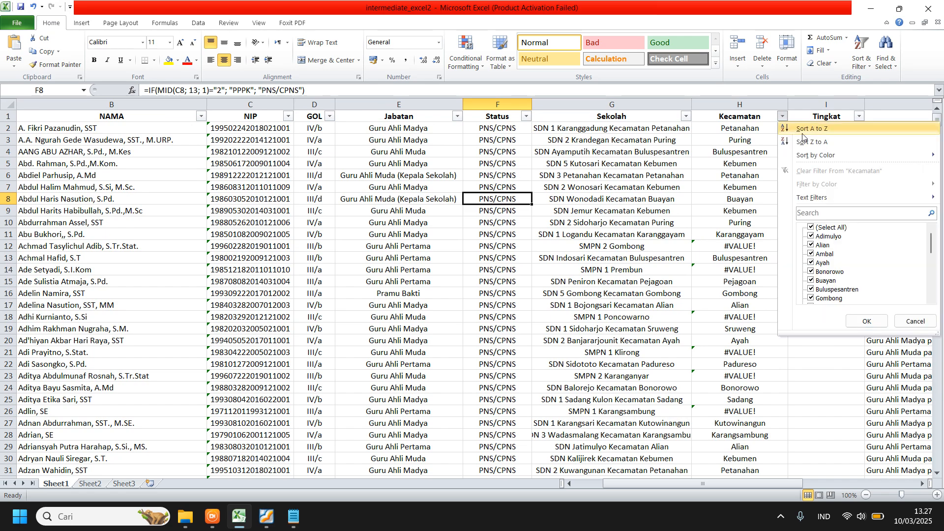
{"action": "left_click", "coordinate": [803, 129]}
{"action": "left_click", "coordinate": [704, 189]}
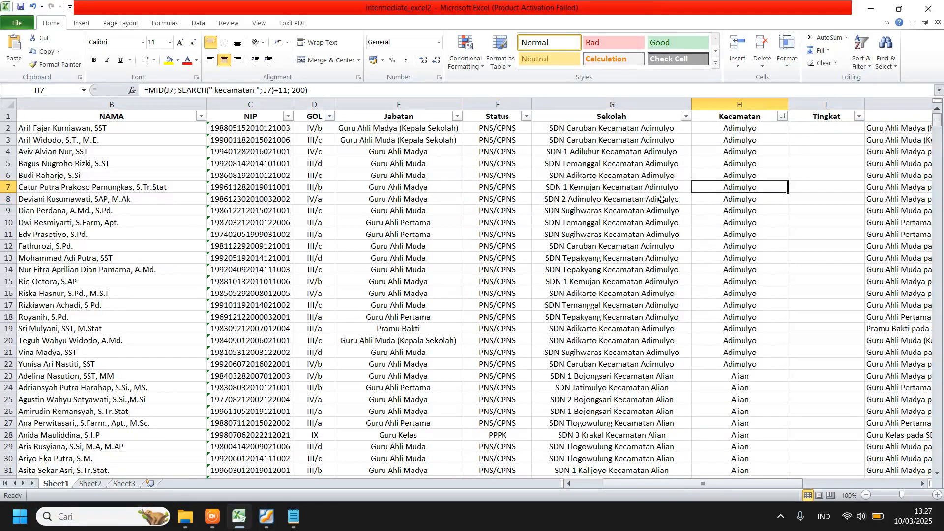
{"action": "left_click_drag", "start_coordinate": [609, 131], "coordinate": [610, 141]}
{"action": "left_click_drag", "start_coordinate": [747, 133], "coordinate": [753, 271]}
{"action": "left_click_drag", "start_coordinate": [938, 127], "coordinate": [912, 116]}
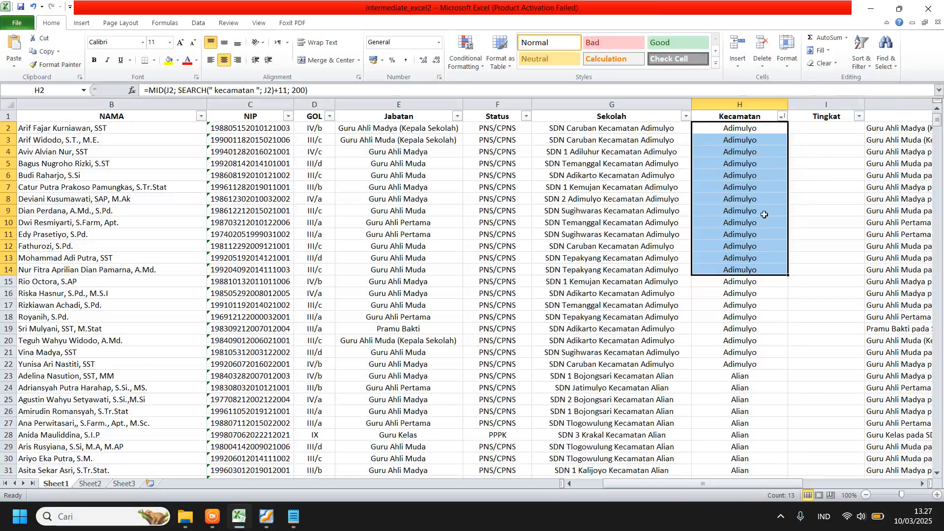
Enter SD/TK as the Tingkat value in cell I2
{"action": "left_click", "coordinate": [800, 271]}
{"action": "left_click", "coordinate": [810, 131]}
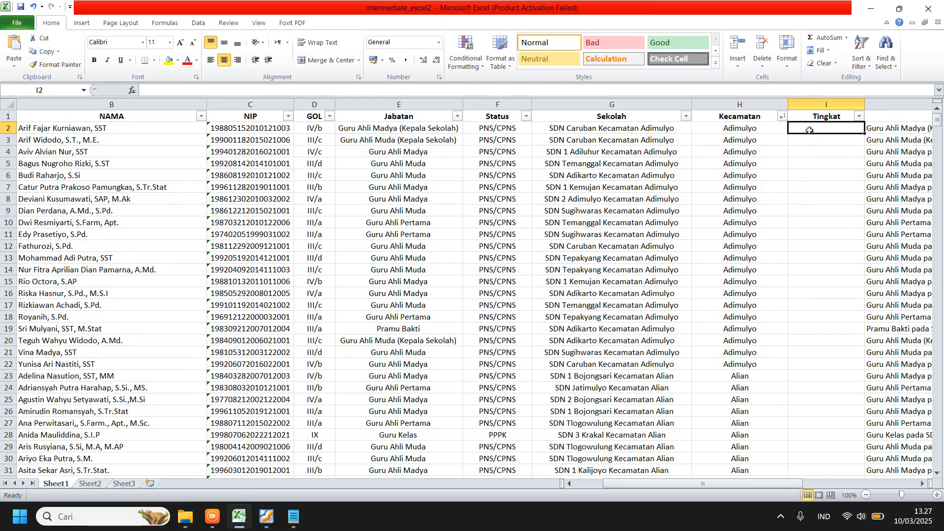
{"action": "type", "text": "SD"}
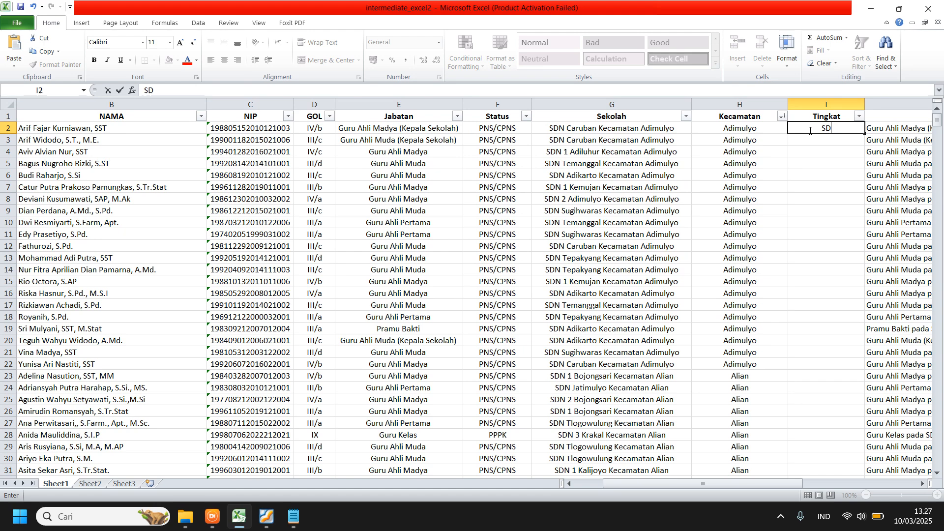
{"action": "type", "text": "/TK"}
{"action": "key", "text": "Return"}
{"action": "left_click", "coordinate": [833, 127]}
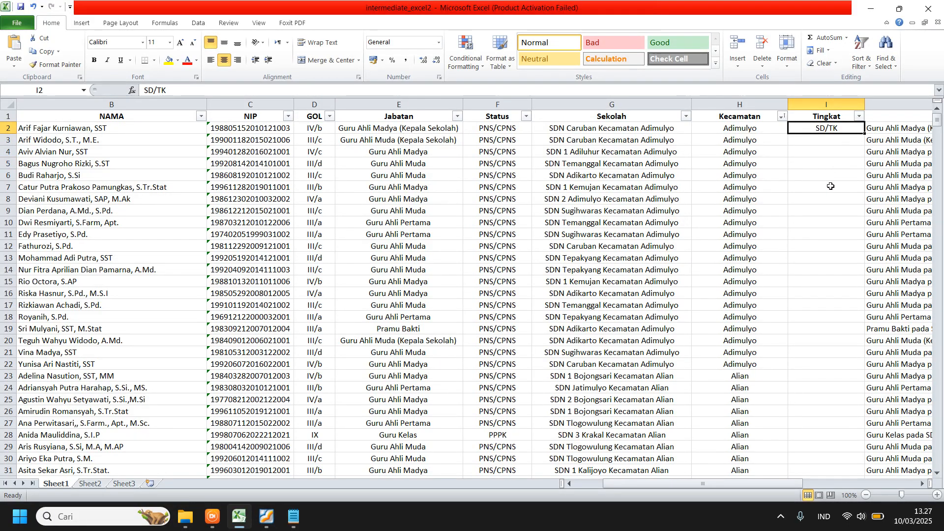
{"action": "left_click", "coordinate": [824, 161]}
{"action": "left_click", "coordinate": [834, 129]}
{"action": "left_click", "coordinate": [828, 166]}
{"action": "left_click", "coordinate": [826, 131]}
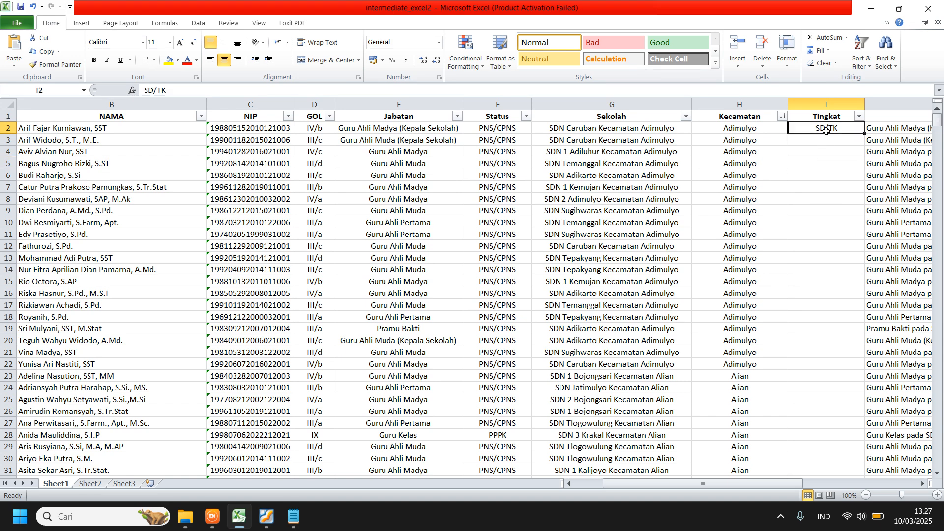
{"action": "left_click", "coordinate": [808, 161]}
Fill SD/TK from I2 down the Tingkat column to row 635, the last row with a district name
{"action": "left_click", "coordinate": [822, 128]}
{"action": "left_click_drag", "start_coordinate": [866, 132], "coordinate": [868, 424]}
{"action": "scroll", "coordinate": [839, 282], "scroll_direction": "down", "scroll_amount": 1}
{"action": "scroll", "coordinate": [838, 283], "scroll_direction": "down", "scroll_amount": 9}
{"action": "scroll", "coordinate": [852, 238], "scroll_direction": "up", "scroll_amount": 4}
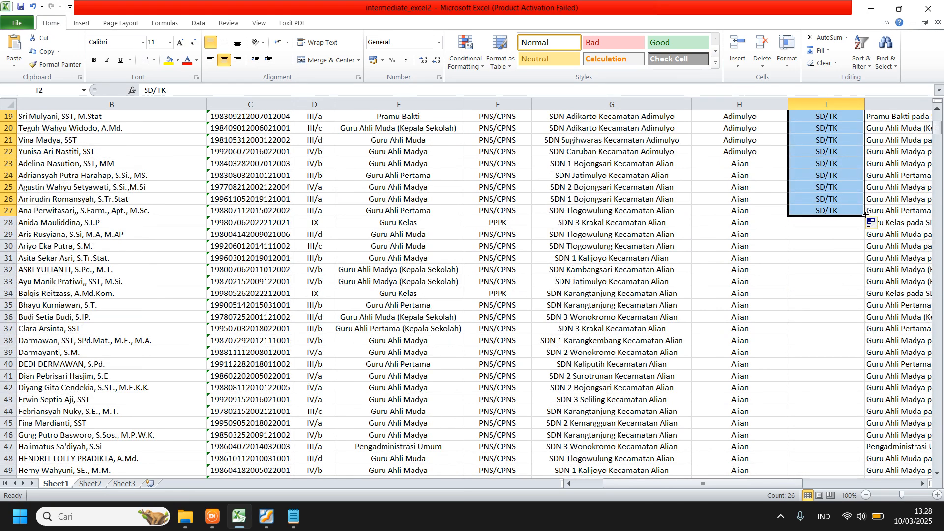
{"action": "left_click_drag", "start_coordinate": [865, 215], "coordinate": [840, 329]}
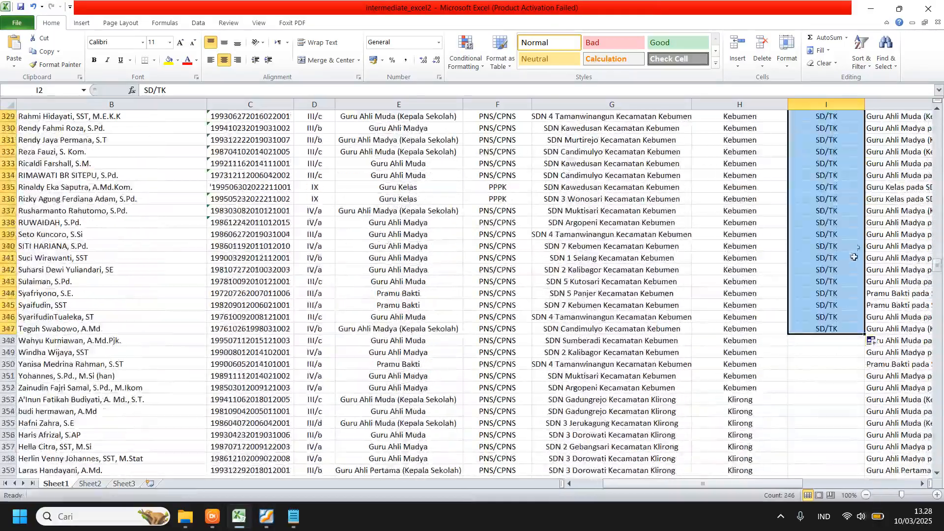
{"action": "scroll", "coordinate": [859, 217], "scroll_direction": "down", "scroll_amount": 4}
{"action": "left_click_drag", "start_coordinate": [867, 194], "coordinate": [870, 411]}
{"action": "scroll", "coordinate": [858, 203], "scroll_direction": "down", "scroll_amount": 8}
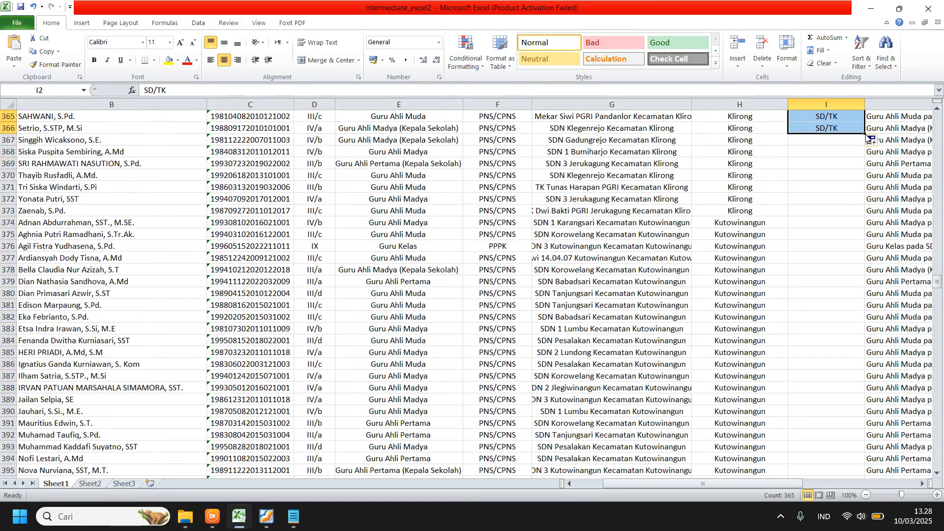
{"action": "left_click_drag", "start_coordinate": [866, 133], "coordinate": [881, 376]}
{"action": "scroll", "coordinate": [856, 246], "scroll_direction": "down", "scroll_amount": 5}
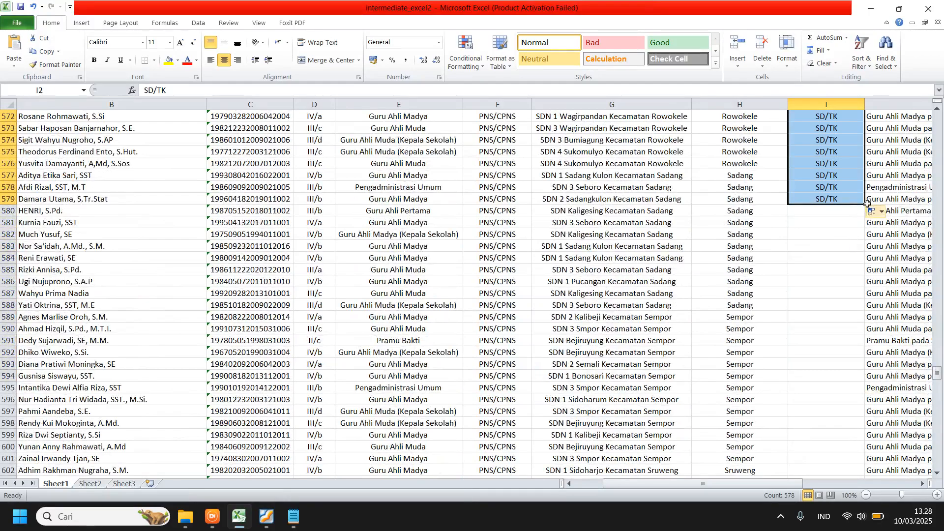
{"action": "left_click_drag", "start_coordinate": [866, 204], "coordinate": [866, 400]}
{"action": "scroll", "coordinate": [842, 283], "scroll_direction": "down", "scroll_amount": 4}
{"action": "scroll", "coordinate": [842, 283], "scroll_direction": "down", "scroll_amount": 1}
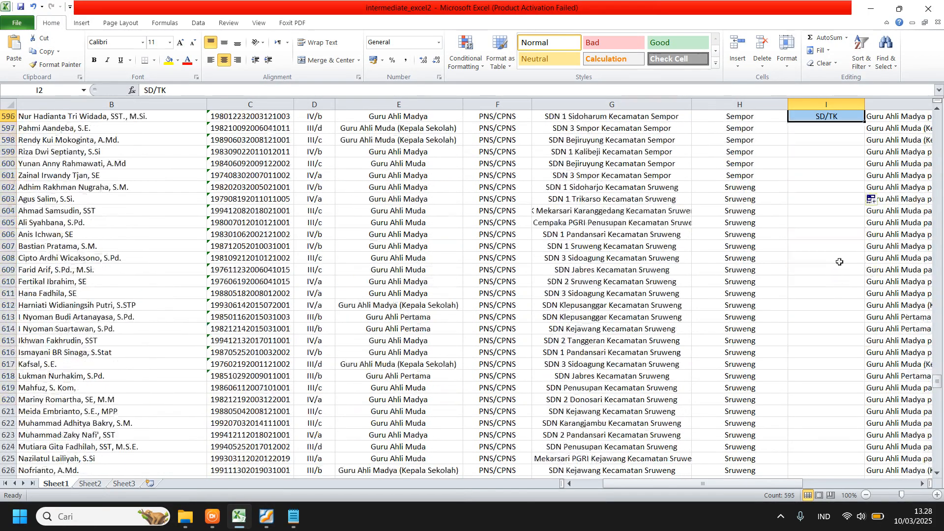
{"action": "left_click_drag", "start_coordinate": [866, 228], "coordinate": [846, 320]}
{"action": "scroll", "coordinate": [862, 187], "scroll_direction": "down", "scroll_amount": 5}
{"action": "scroll", "coordinate": [862, 187], "scroll_direction": "up", "scroll_amount": 2}
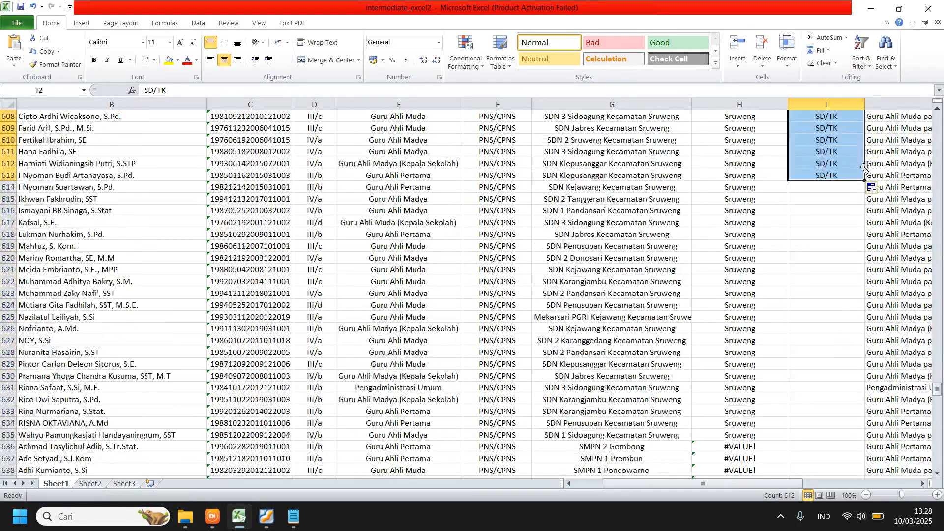
{"action": "left_click_drag", "start_coordinate": [866, 181], "coordinate": [838, 441]}
{"action": "scroll", "coordinate": [752, 319], "scroll_direction": "down", "scroll_amount": 7}
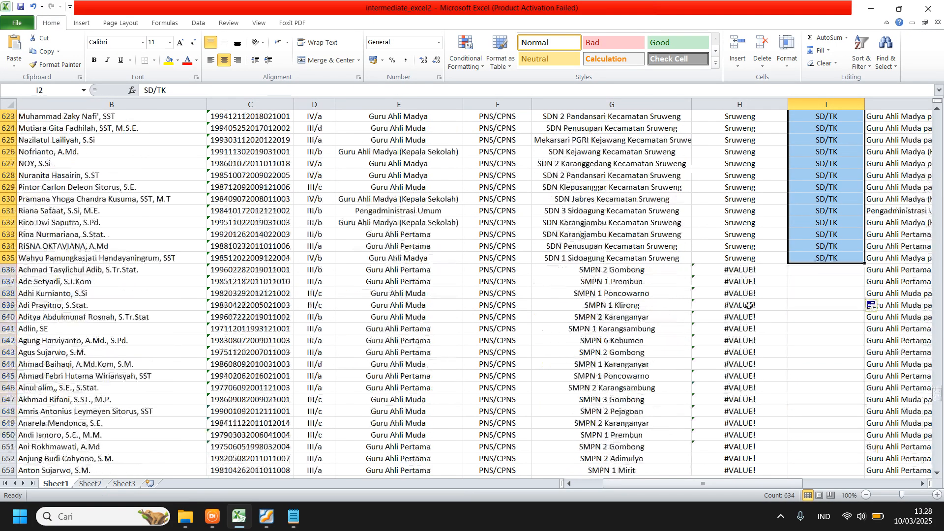
Enter SMPN in I636 and fill it down the rest of the Tingkat column
{"action": "left_click", "coordinate": [814, 234]}
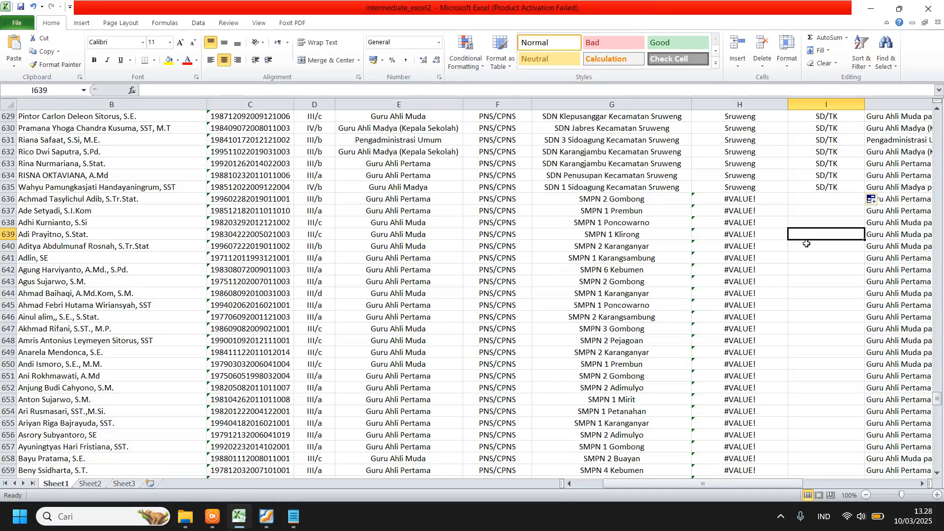
{"action": "left_click", "coordinate": [808, 195]}
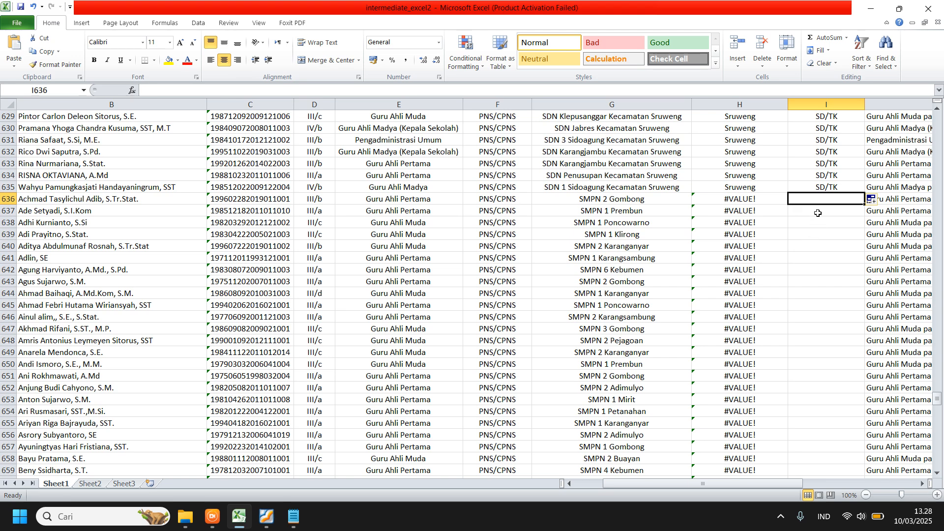
{"action": "type", "text": "SMPN"}
{"action": "key", "text": "Return"}
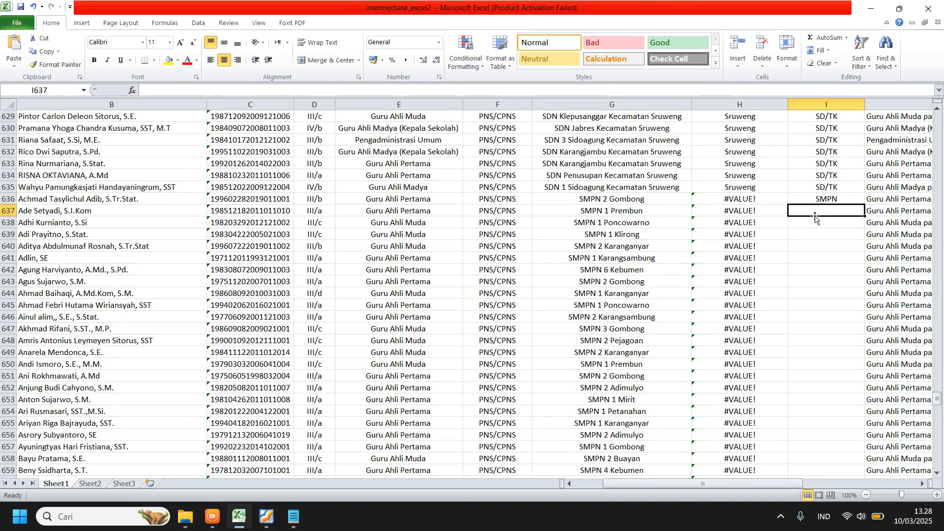
{"action": "left_click", "coordinate": [840, 198]}
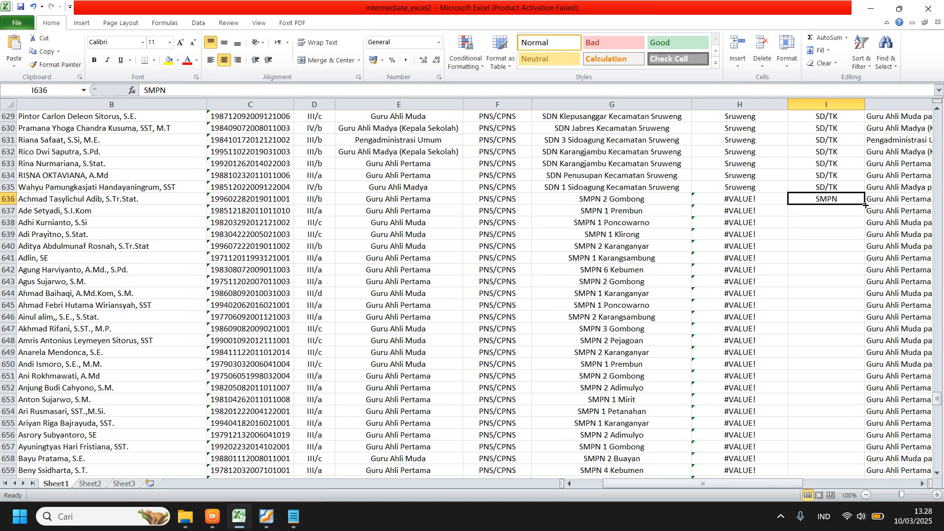
{"action": "double_click", "coordinate": [866, 206]}
Compare the error cells in Kecamatan from row 636 with the SMPN school names and the valid SDN rows above
{"action": "left_click", "coordinate": [740, 236]}
{"action": "scroll", "coordinate": [740, 235], "scroll_direction": "down", "scroll_amount": 4}
{"action": "scroll", "coordinate": [743, 246], "scroll_direction": "up", "scroll_amount": 4}
{"action": "scroll", "coordinate": [753, 270], "scroll_direction": "up", "scroll_amount": 2}
{"action": "left_click", "coordinate": [739, 269]}
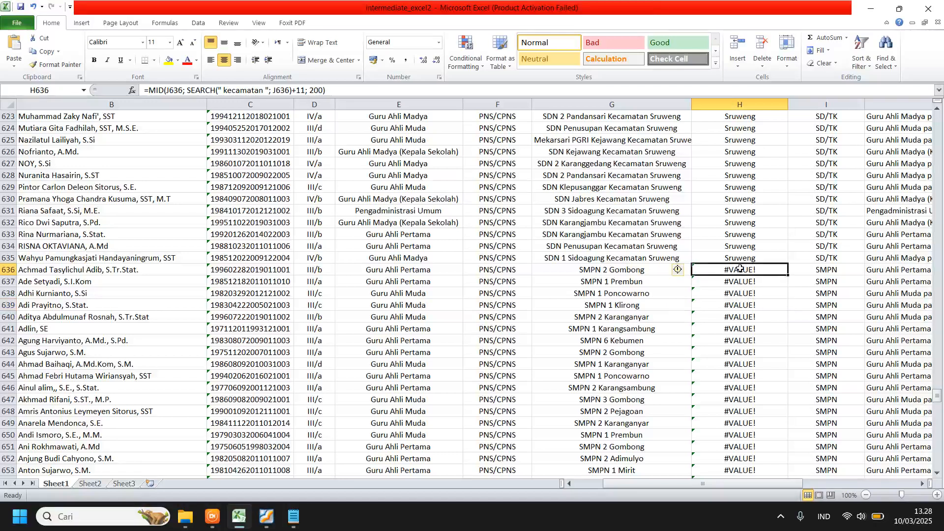
{"action": "left_click", "coordinate": [637, 274]}
{"action": "left_click", "coordinate": [738, 294]}
{"action": "left_click", "coordinate": [616, 294]}
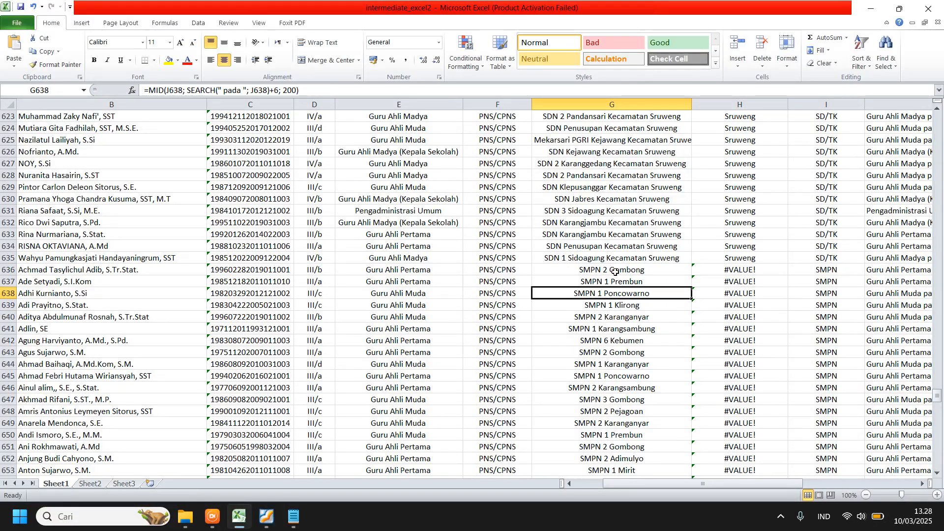
{"action": "left_click", "coordinate": [730, 260]}
{"action": "left_click", "coordinate": [740, 216]}
{"action": "left_click", "coordinate": [597, 214]}
{"action": "left_click", "coordinate": [729, 244]}
{"action": "left_click", "coordinate": [611, 291]}
{"action": "left_click", "coordinate": [732, 279]}
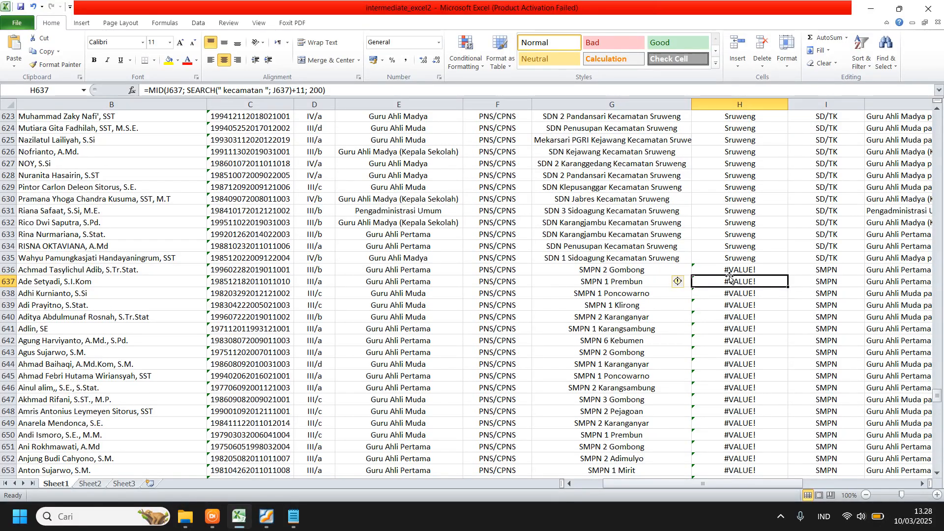
Copy the SMPN school names in G636:G801 of the Sekolah column
{"action": "left_click", "coordinate": [613, 270]}
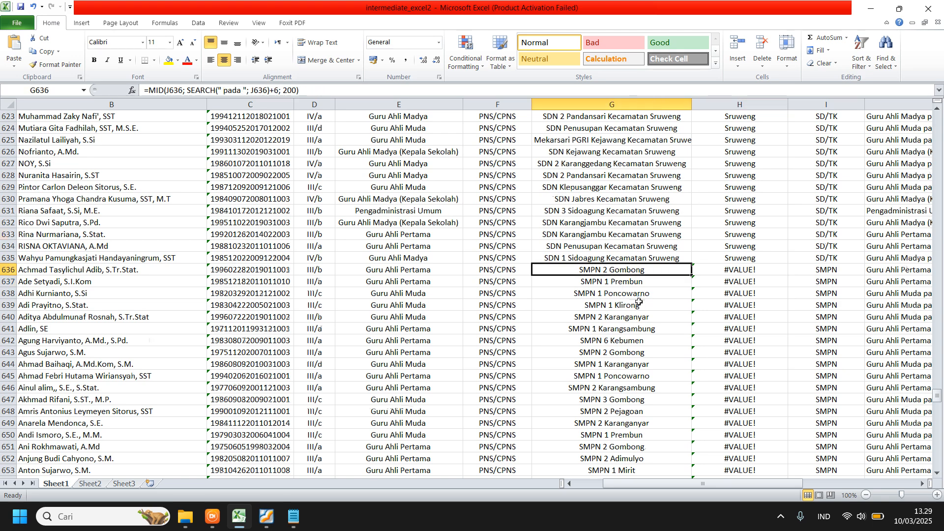
{"action": "scroll", "coordinate": [630, 295], "scroll_direction": "down", "scroll_amount": 20}
{"action": "scroll", "coordinate": [641, 307], "scroll_direction": "down", "scroll_amount": 19}
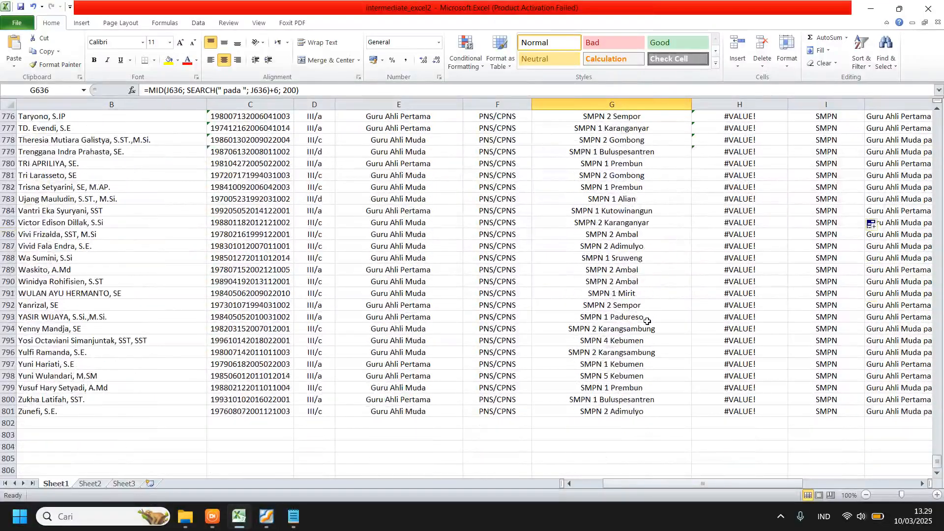
{"action": "scroll", "coordinate": [650, 323], "scroll_direction": "up", "scroll_amount": 3}
{"action": "left_click", "coordinate": [616, 338], "text": "shift"}
{"action": "scroll", "coordinate": [615, 337], "scroll_direction": "up", "scroll_amount": 20}
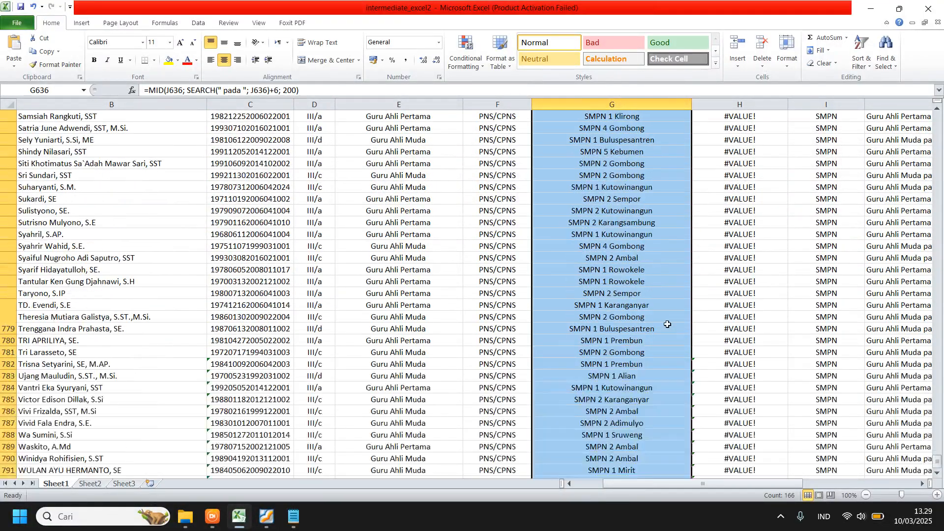
{"action": "scroll", "coordinate": [668, 319], "scroll_direction": "up", "scroll_amount": 8}
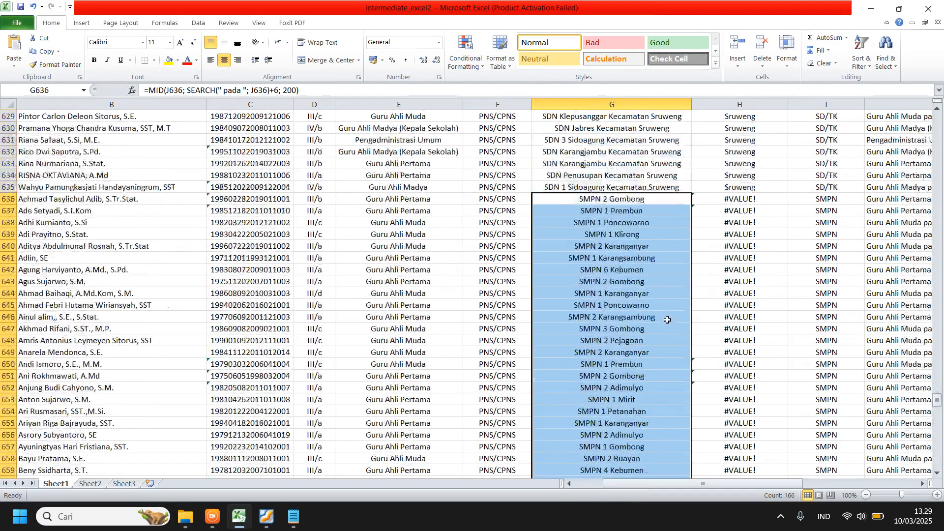
{"action": "right_click", "coordinate": [611, 260]}
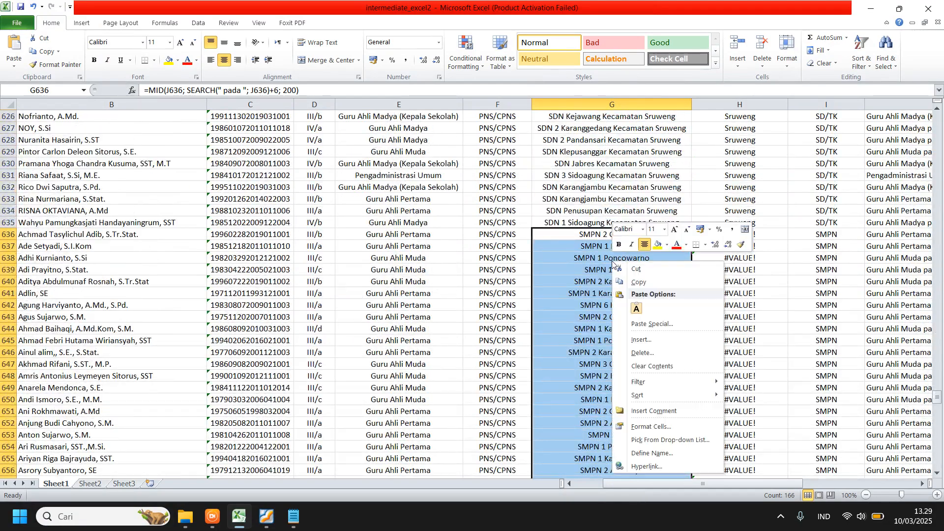
{"action": "left_click", "coordinate": [645, 283]}
Paste the copied school names as values only into the Kecamatan column starting at H636
{"action": "left_click", "coordinate": [741, 239]}
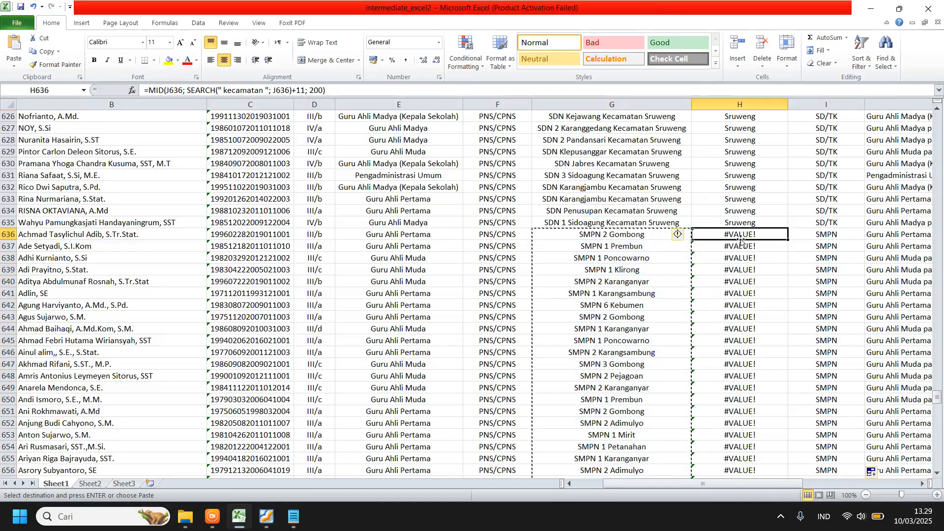
{"action": "right_click", "coordinate": [741, 236]}
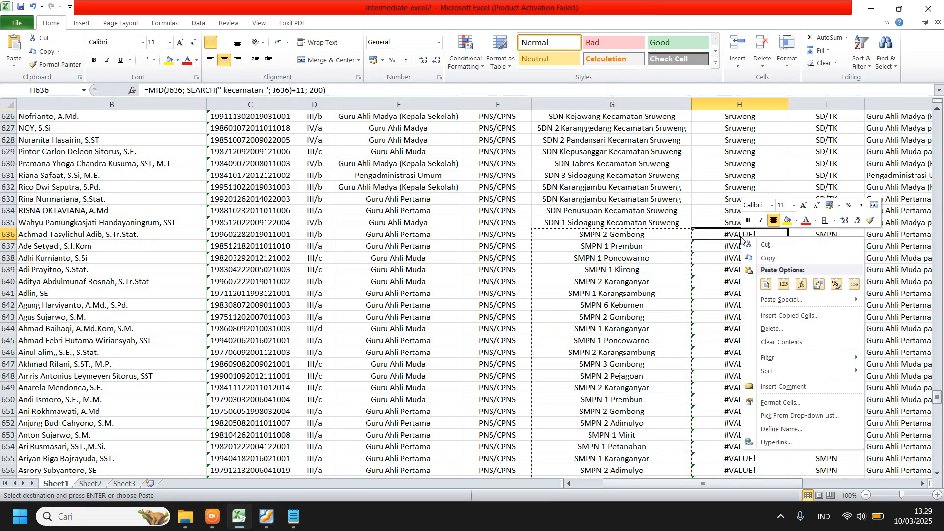
{"action": "left_click", "coordinate": [782, 284]}
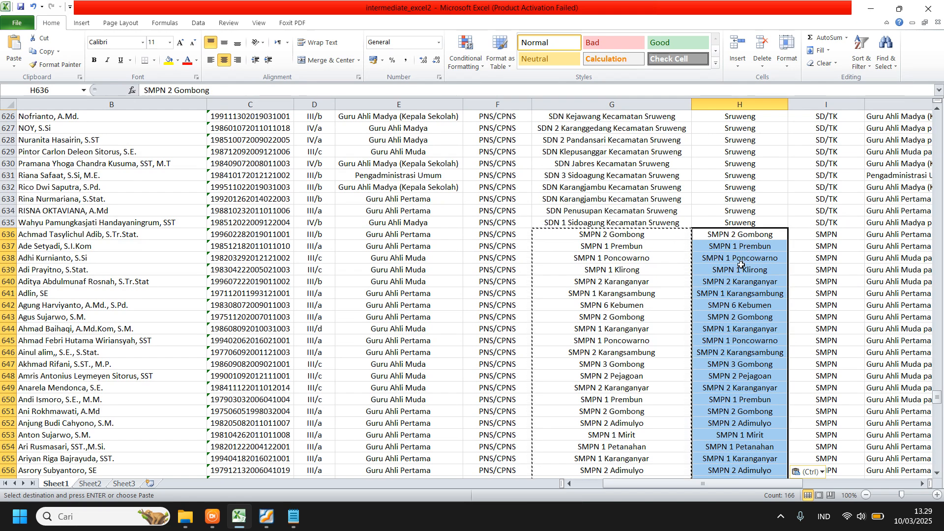
{"action": "scroll", "coordinate": [743, 272], "scroll_direction": "down", "scroll_amount": 5}
{"action": "scroll", "coordinate": [741, 300], "scroll_direction": "up", "scroll_amount": 5}
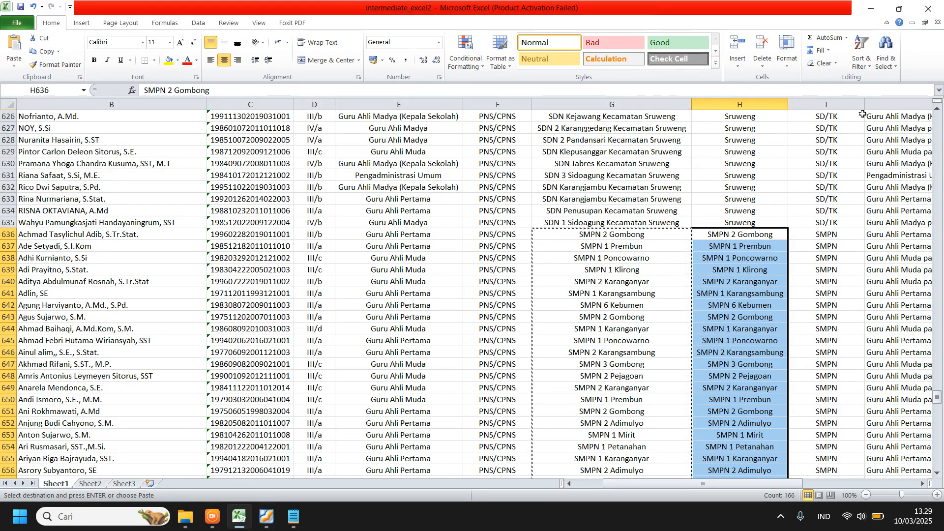
{"action": "left_click", "coordinate": [889, 61]}
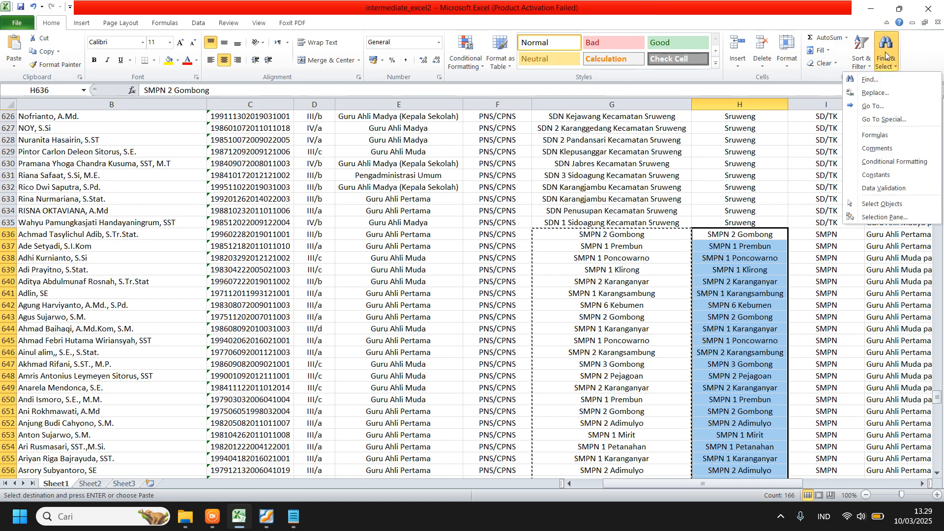
{"action": "left_click", "coordinate": [744, 240]}
{"action": "key", "text": "ctrl+v"}
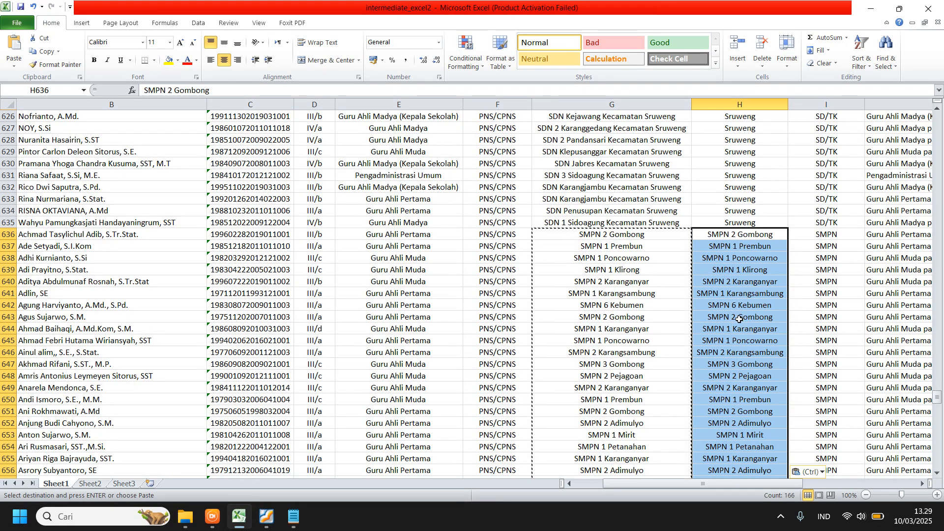
Remove the text SMPN from the selected Kecamatan entries by replacing every occurrence with nothing
{"action": "left_click", "coordinate": [890, 61]}
{"action": "left_click", "coordinate": [884, 89]}
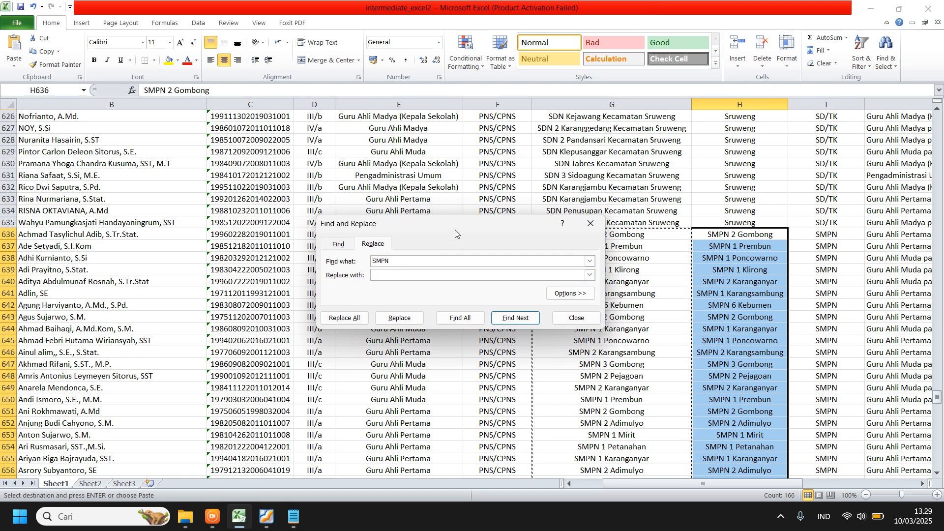
{"action": "left_click_drag", "start_coordinate": [379, 223], "coordinate": [383, 198]}
{"action": "left_click", "coordinate": [393, 249]}
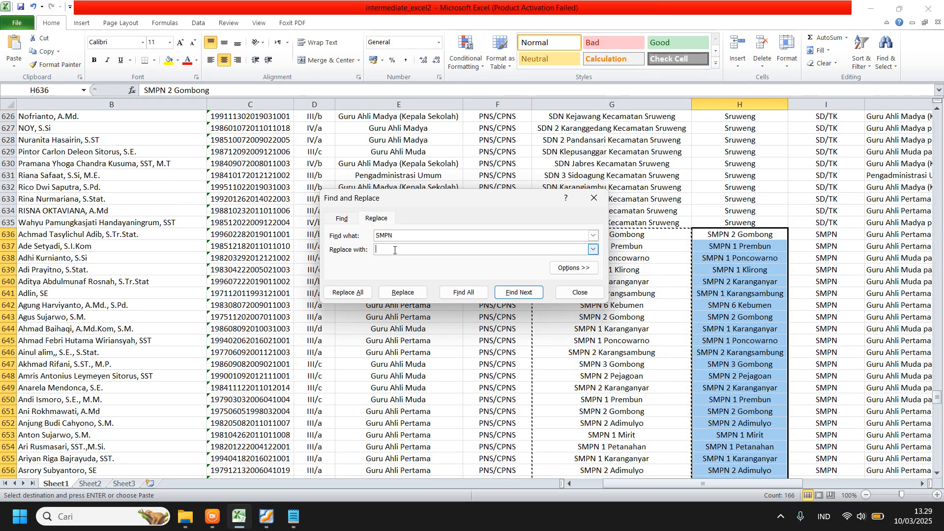
{"action": "left_click", "coordinate": [417, 235]}
{"action": "double_click", "coordinate": [386, 238]}
{"action": "left_click", "coordinate": [394, 252]}
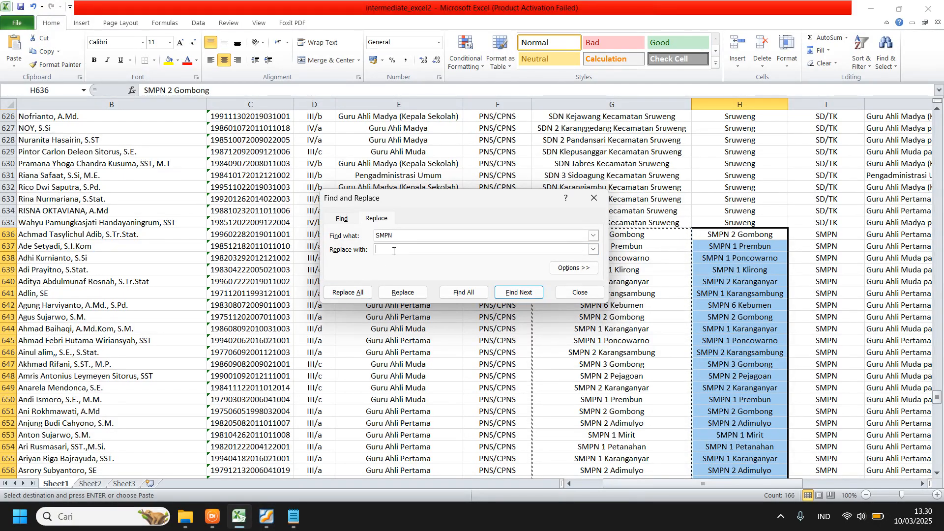
{"action": "left_click", "coordinate": [356, 295]}
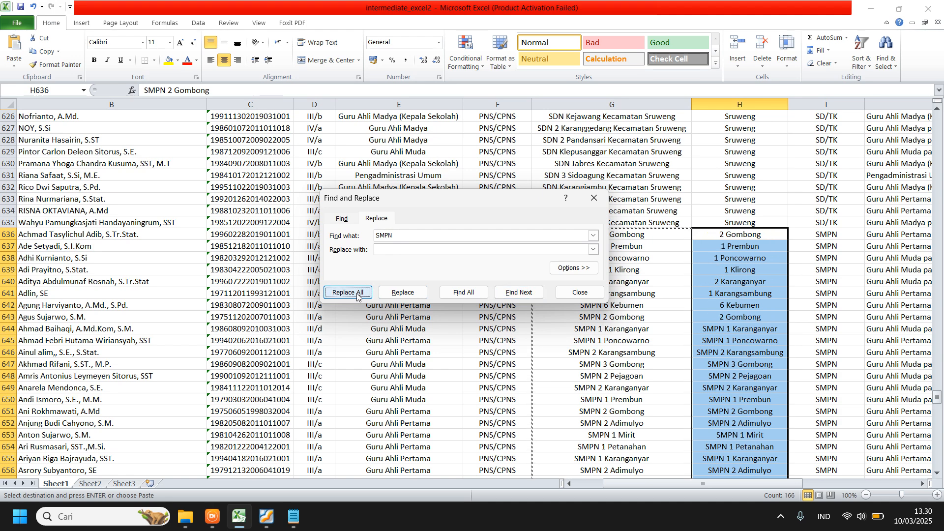
{"action": "left_click", "coordinate": [458, 289]}
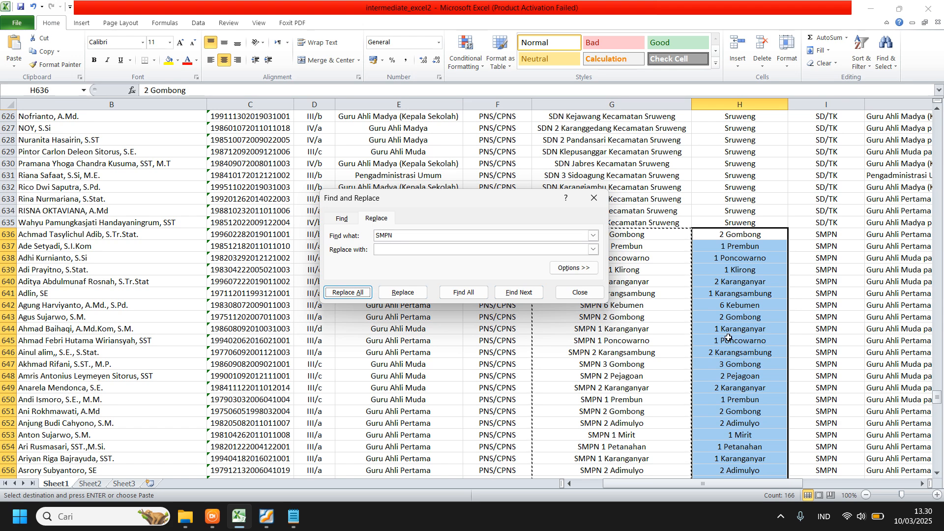
Strip the spaces from the selected Kecamatan entries by replacing them all with nothing
{"action": "double_click", "coordinate": [385, 237]}
{"action": "key", "text": "BackSpace"}
{"action": "left_click", "coordinate": [348, 292]}
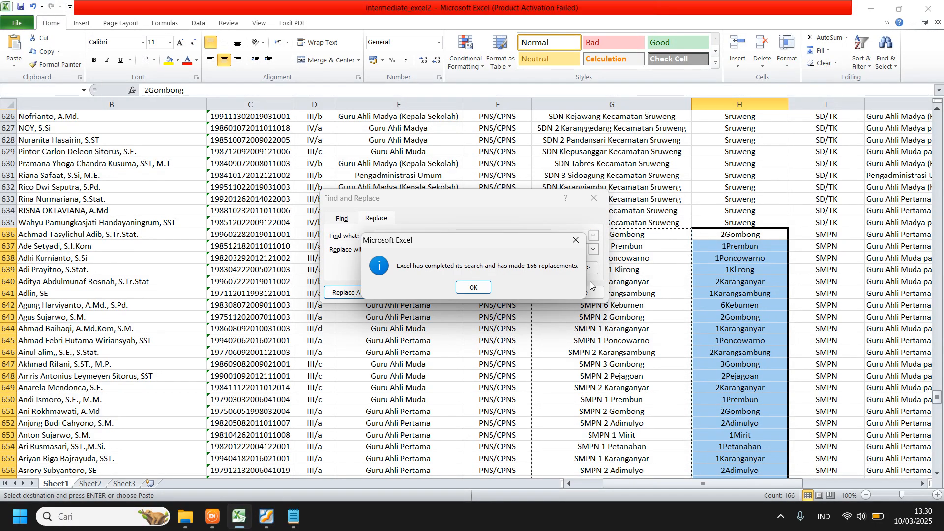
{"action": "left_click", "coordinate": [482, 291]}
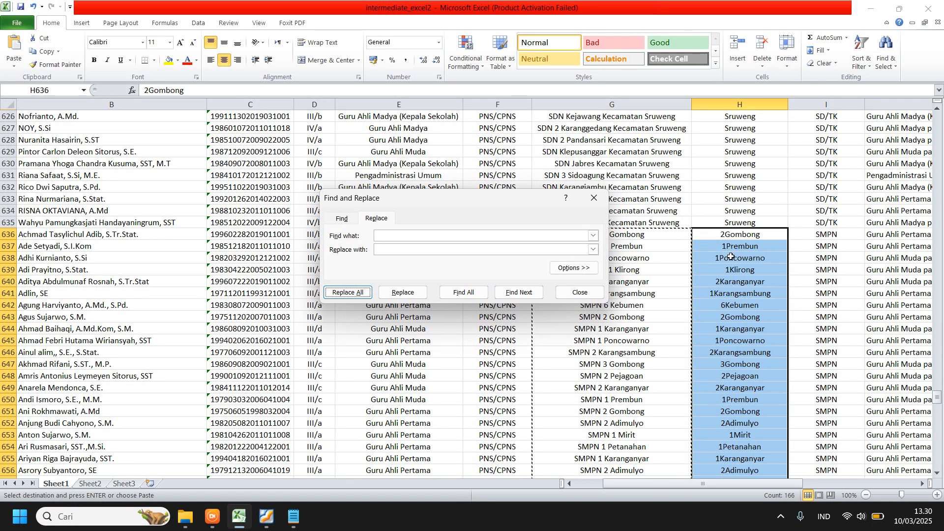
Strip the digit 2 from the selected Kecamatan entries by replacing it with nothing
{"action": "left_click", "coordinate": [386, 236]}
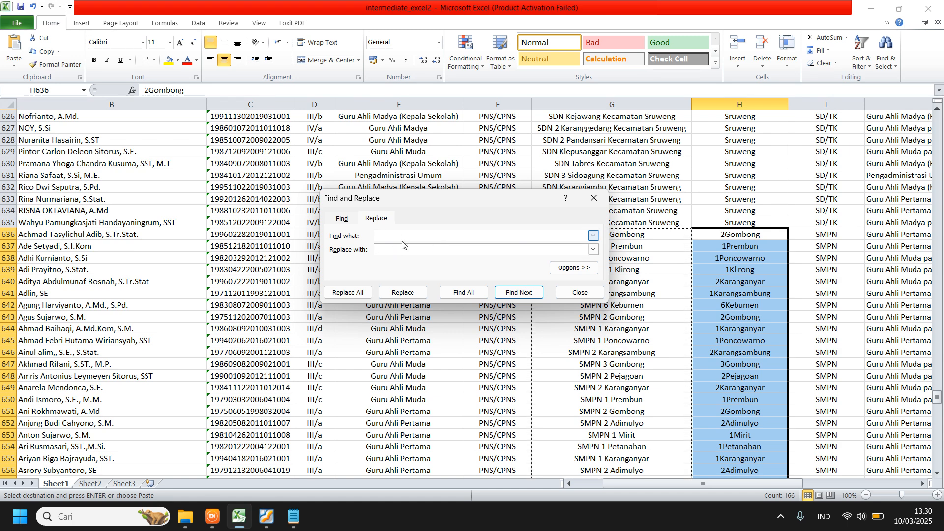
{"action": "left_click", "coordinate": [355, 293]}
{"action": "left_click", "coordinate": [473, 288]}
{"action": "type", "text": "2"}
{"action": "left_click", "coordinate": [356, 293]}
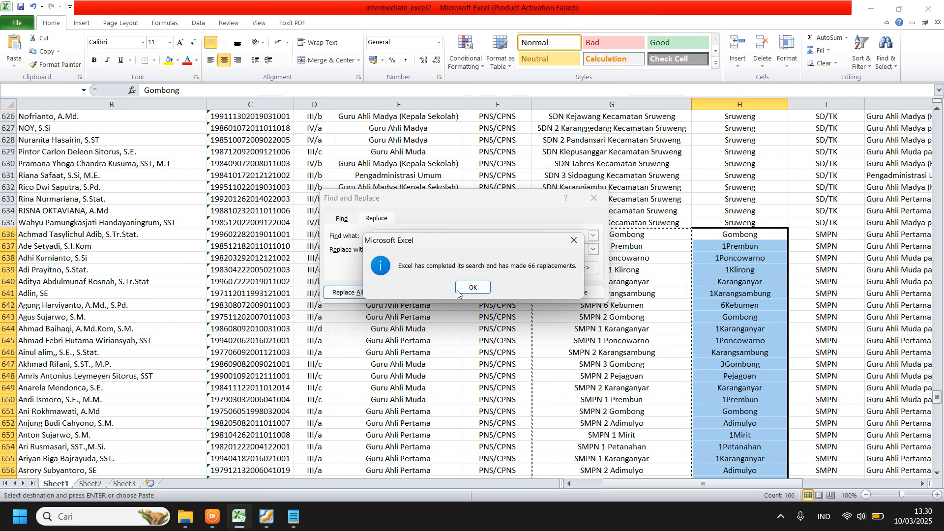
{"action": "left_click", "coordinate": [471, 288]}
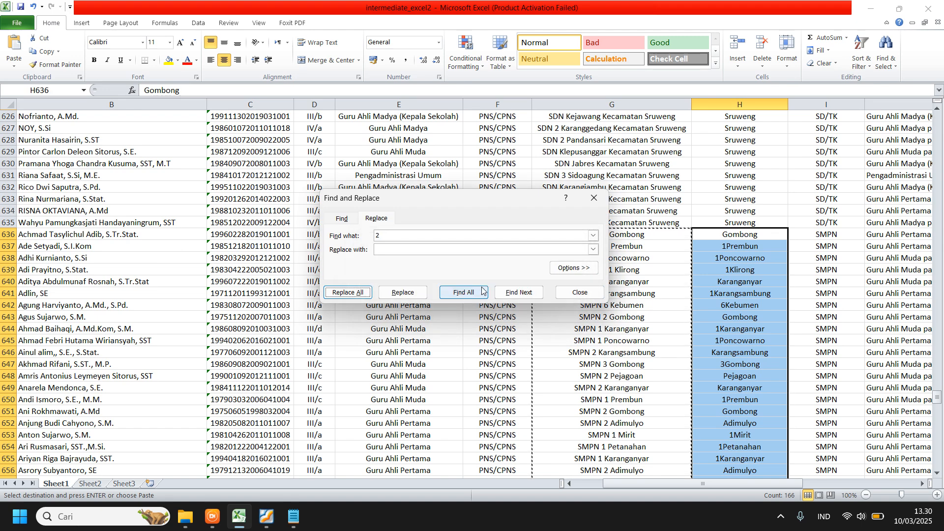
Replace the digits 3, 4 and 5 with nothing throughout the selected Kecamatan entries, one digit at a time
{"action": "left_click_drag", "start_coordinate": [385, 236], "coordinate": [373, 236]}
{"action": "type", "text": "3"}
{"action": "left_click", "coordinate": [348, 292]}
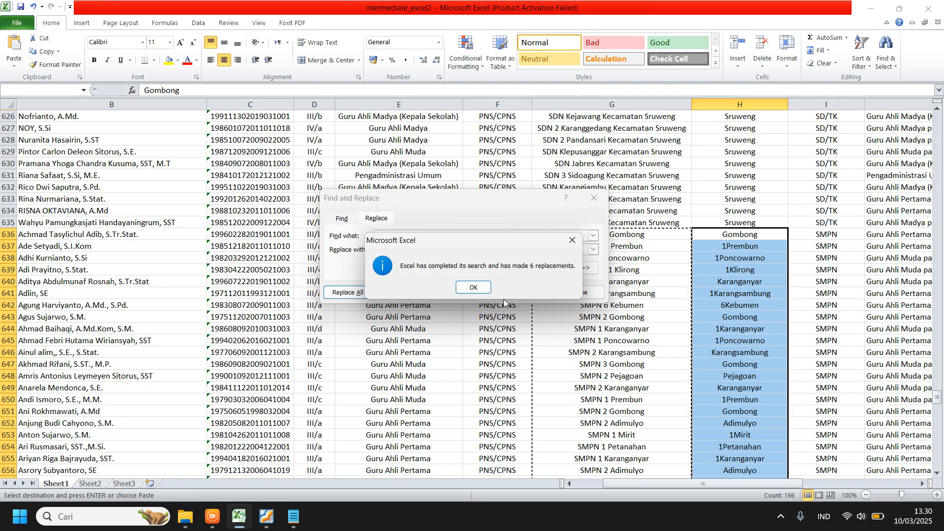
{"action": "left_click", "coordinate": [474, 287]}
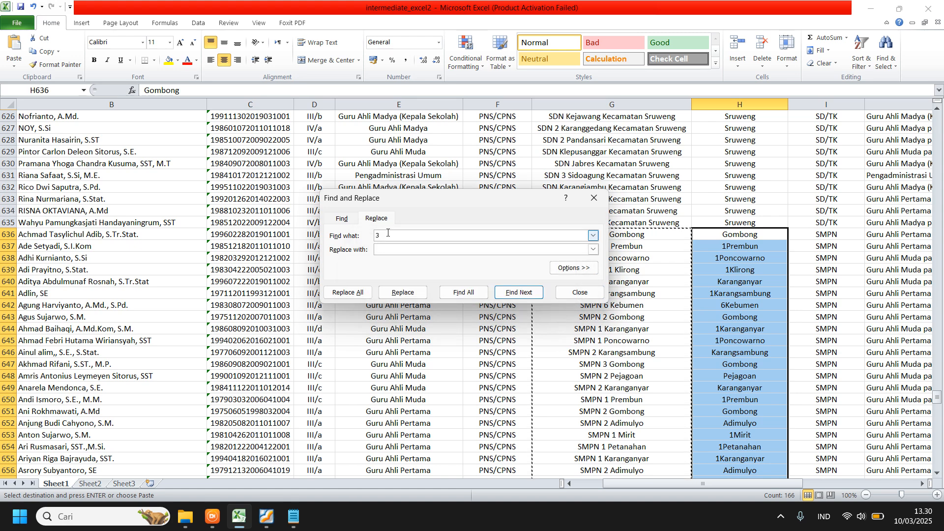
{"action": "left_click", "coordinate": [390, 252]}
{"action": "left_click", "coordinate": [364, 293]}
{"action": "left_click", "coordinate": [473, 288]}
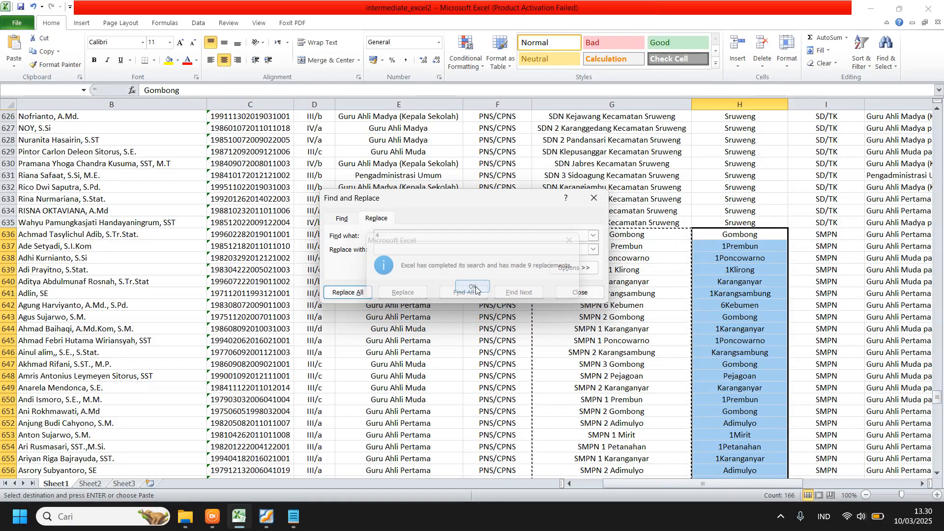
{"action": "type", "text": "5"}
{"action": "left_click", "coordinate": [349, 293]}
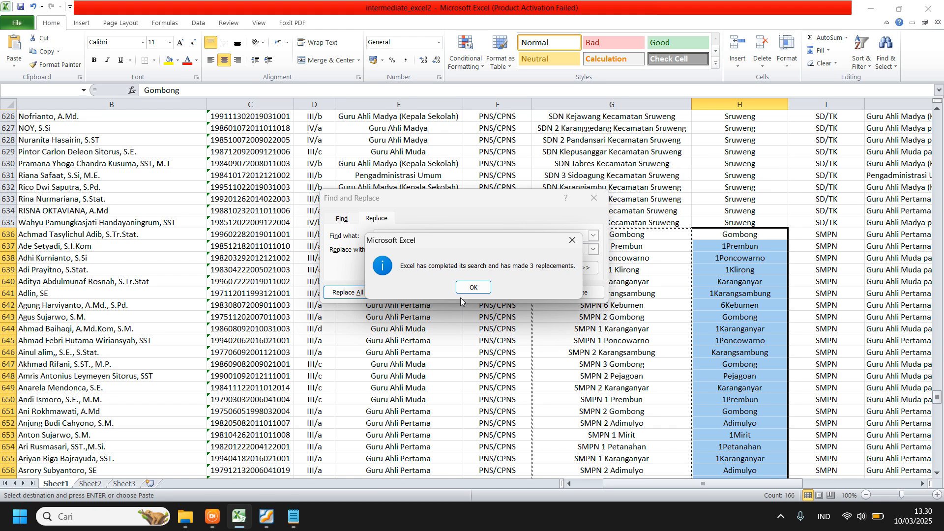
{"action": "left_click", "coordinate": [472, 288]}
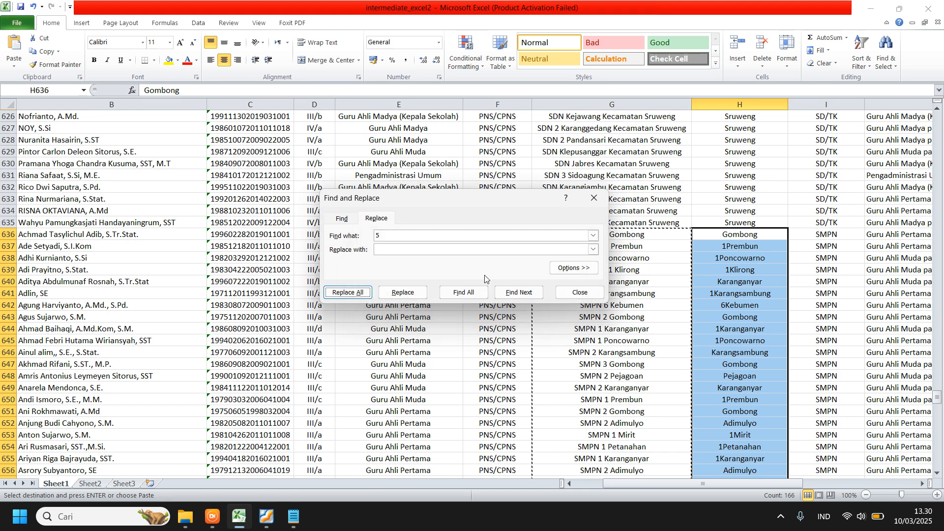
Undo the digit and space removals in the Kecamatan column, keeping only the SMPN text removed
{"action": "left_click", "coordinate": [594, 197]}
{"action": "key", "text": "ctrl+v"}
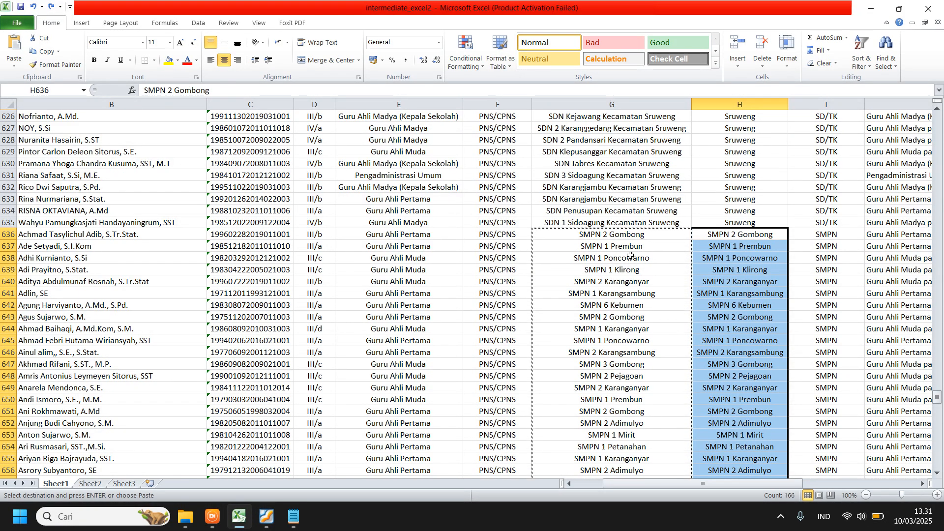
{"action": "key", "text": "ctrl+h"}
{"action": "left_click", "coordinate": [603, 206]}
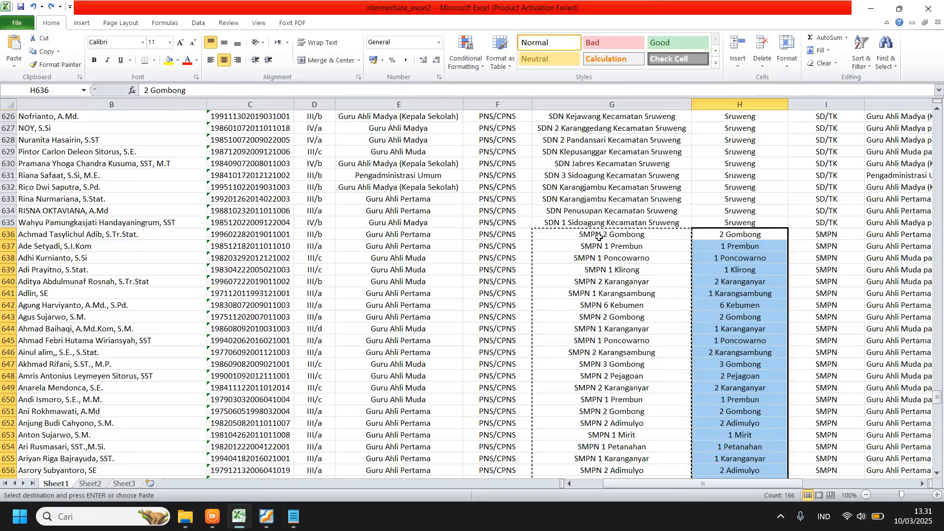
Undo the SMPN removal in the Kecamatan column once and redo it to recheck the starting entries
{"action": "key", "text": "ctrl+h"}
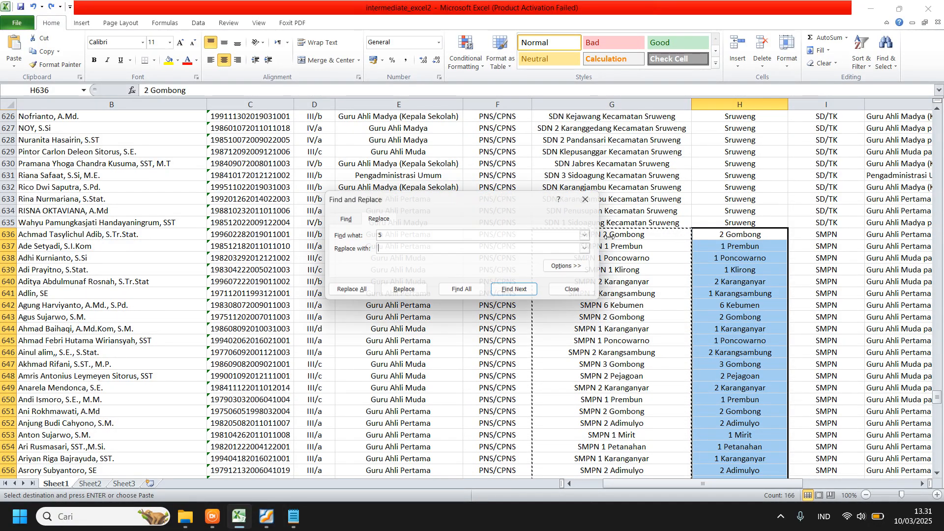
{"action": "left_click_drag", "start_coordinate": [451, 256], "coordinate": [496, 216]}
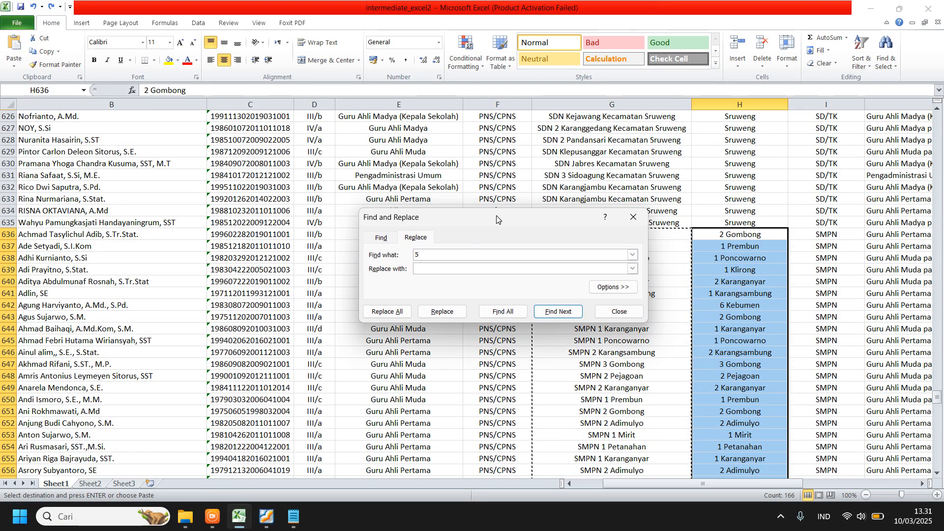
{"action": "double_click", "coordinate": [448, 252]}
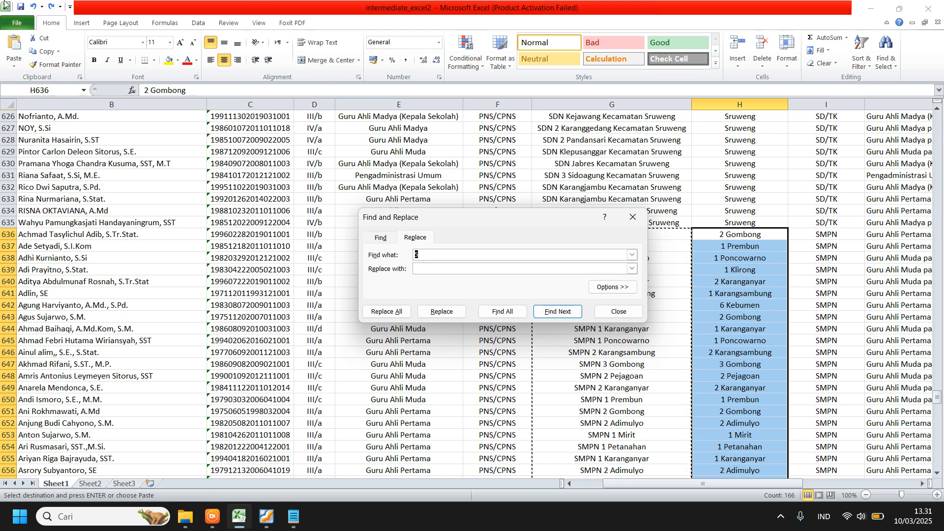
{"action": "key", "text": "Escape"}
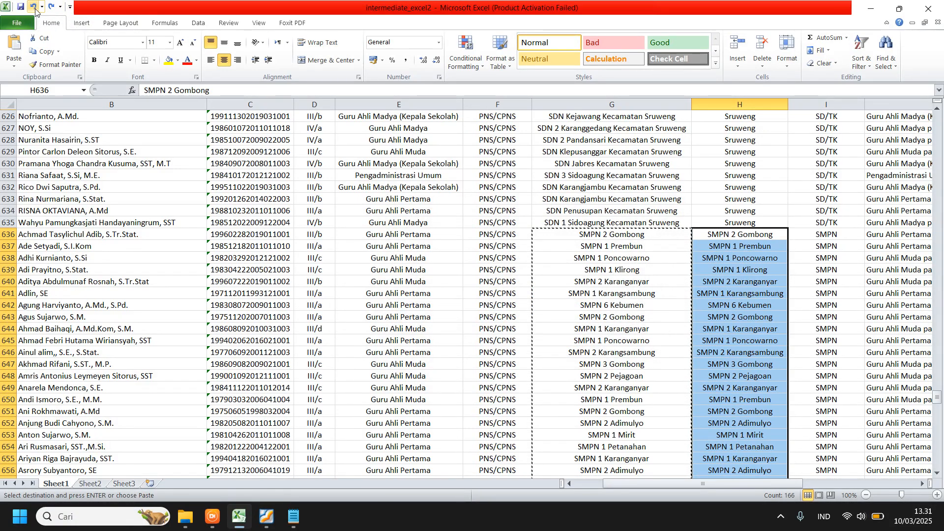
{"action": "left_click", "coordinate": [32, 9]}
{"action": "left_click", "coordinate": [49, 9]}
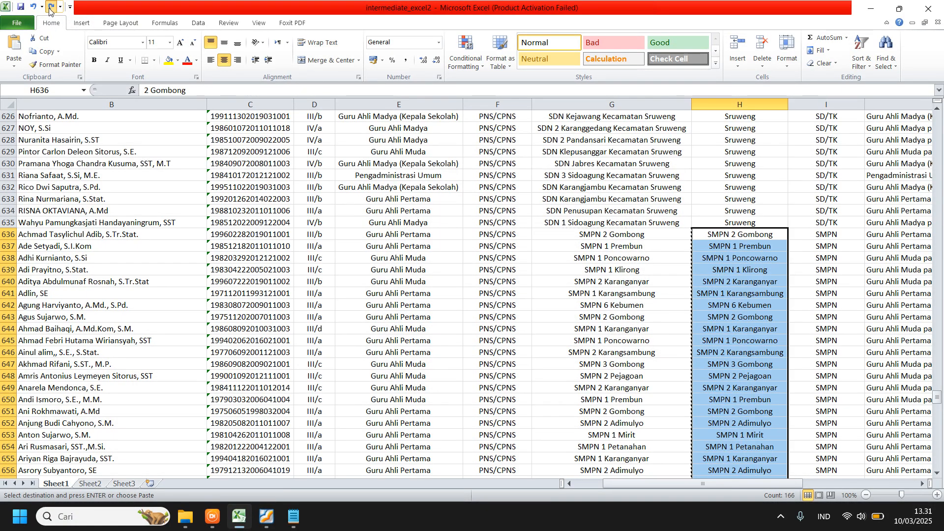
Replace the digits 1 and 2 with nothing in all selected Kecamatan entries, one digit at a time
{"action": "key", "text": "ctrl+h"}
{"action": "left_click", "coordinate": [419, 239]}
{"action": "type", "text": "1"}
{"action": "left_click", "coordinate": [405, 314]}
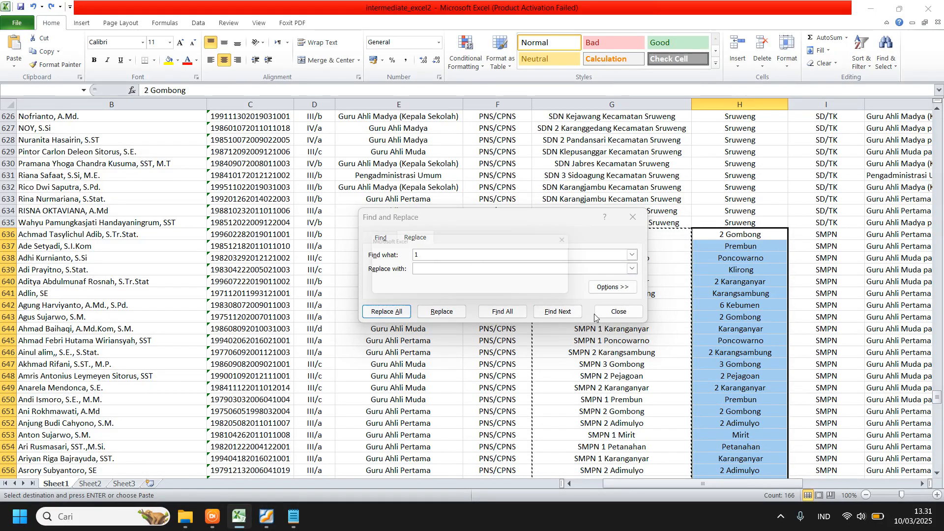
{"action": "left_click", "coordinate": [472, 288]}
{"action": "type", "text": "2"}
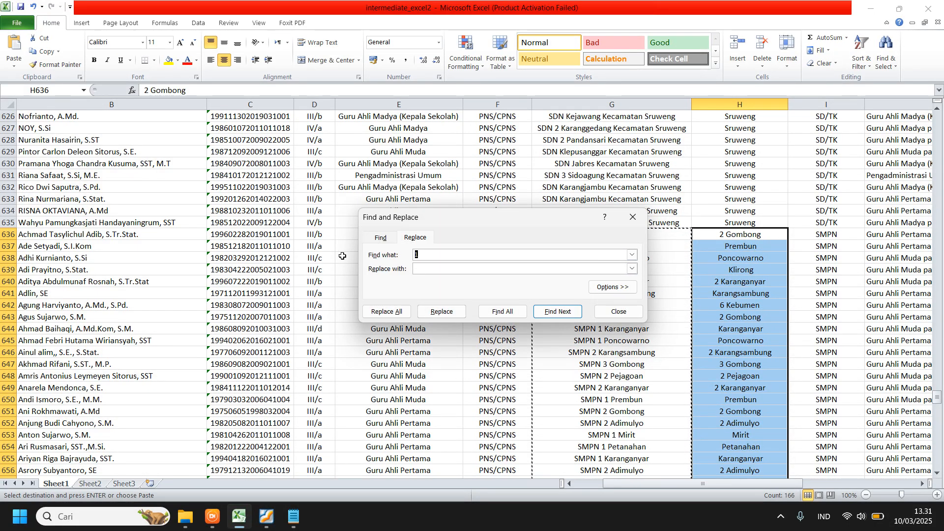
{"action": "left_click", "coordinate": [395, 312]}
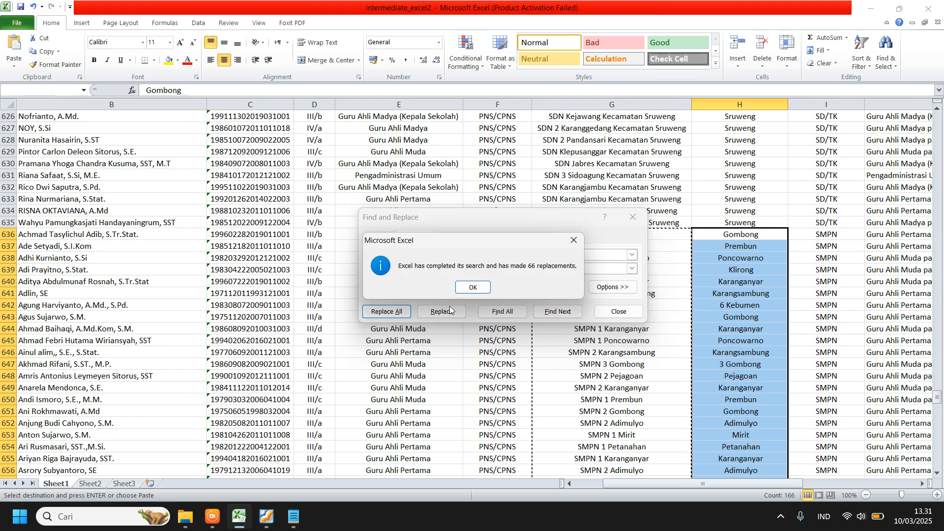
{"action": "left_click", "coordinate": [472, 288]}
Remove the digits 3, 4, 5, 6 and 7 from the selected Kecamatan entries with successive replace-all passes
{"action": "type", "text": "3"}
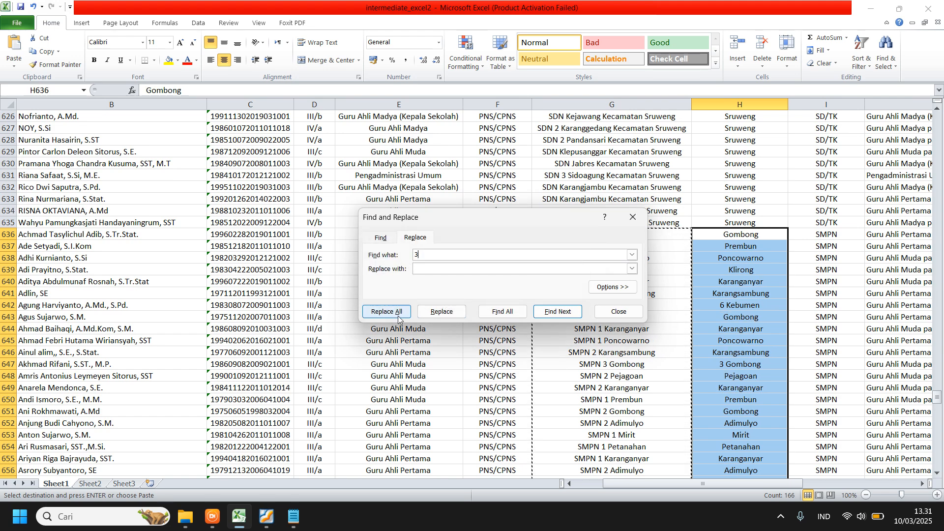
{"action": "left_click", "coordinate": [394, 313]}
{"action": "key", "text": "Return"}
{"action": "type", "text": "4"}
{"action": "left_click", "coordinate": [388, 312]}
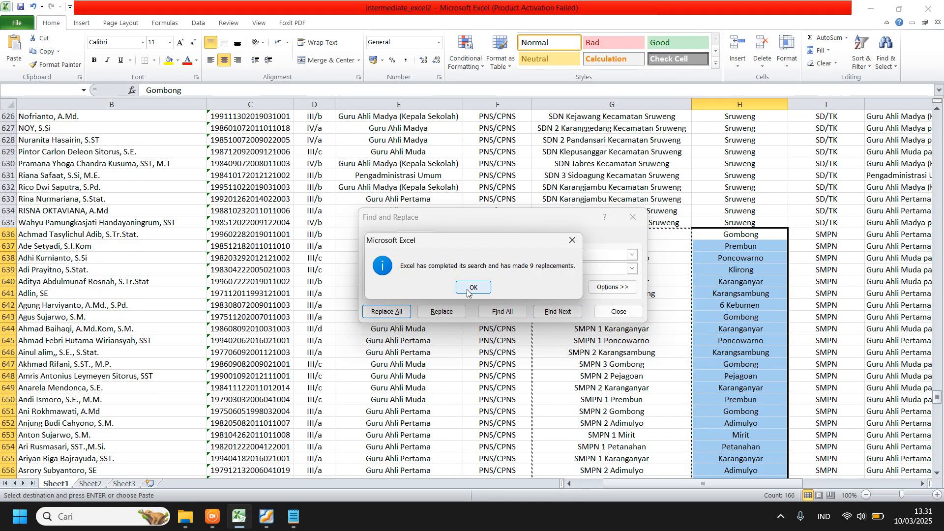
{"action": "key", "text": "Return"}
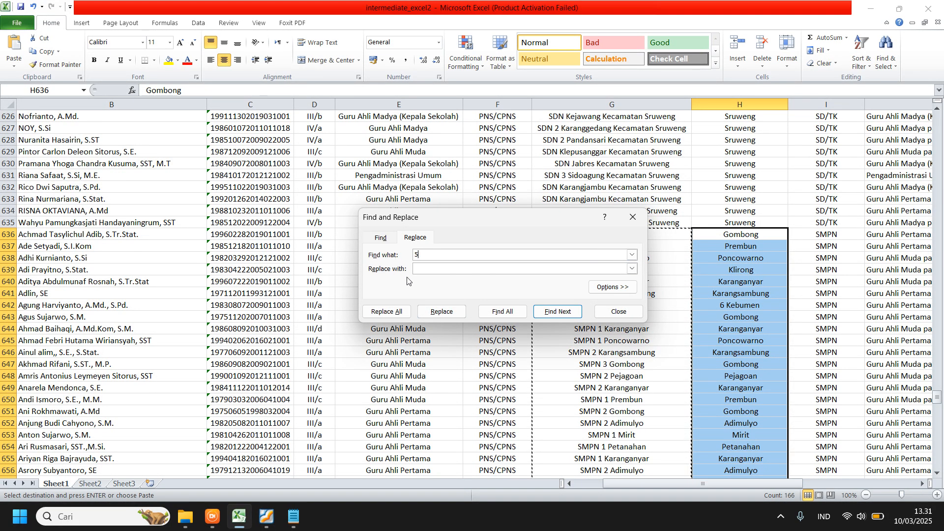
{"action": "left_click", "coordinate": [387, 311]}
{"action": "key", "text": "Return"}
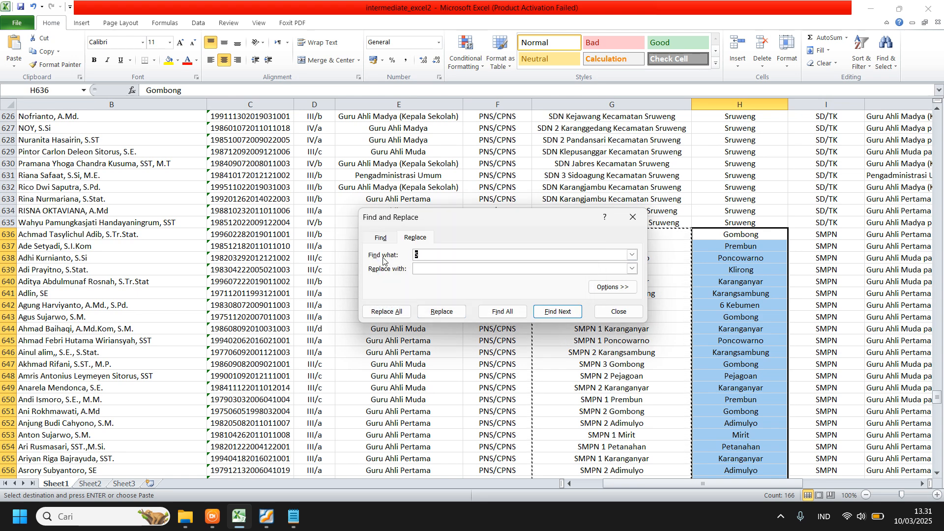
{"action": "left_click", "coordinate": [387, 311]}
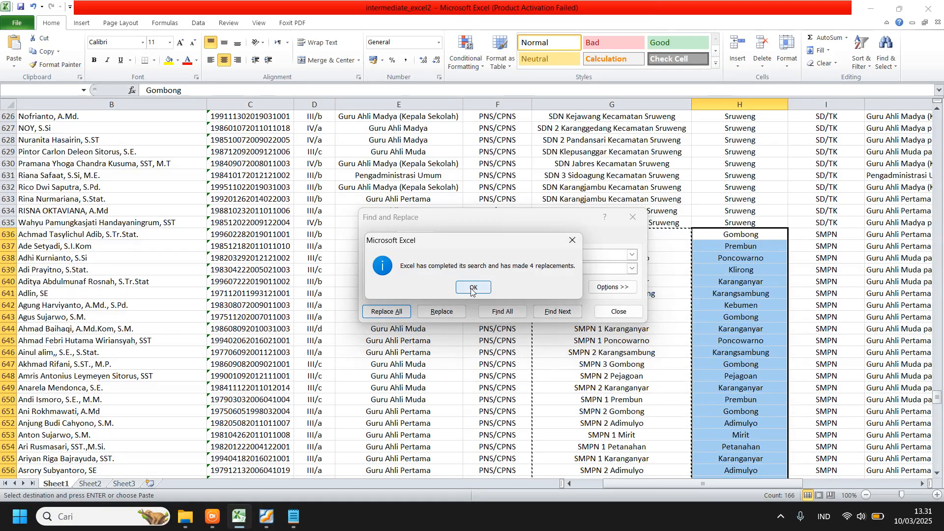
{"action": "key", "text": "Return"}
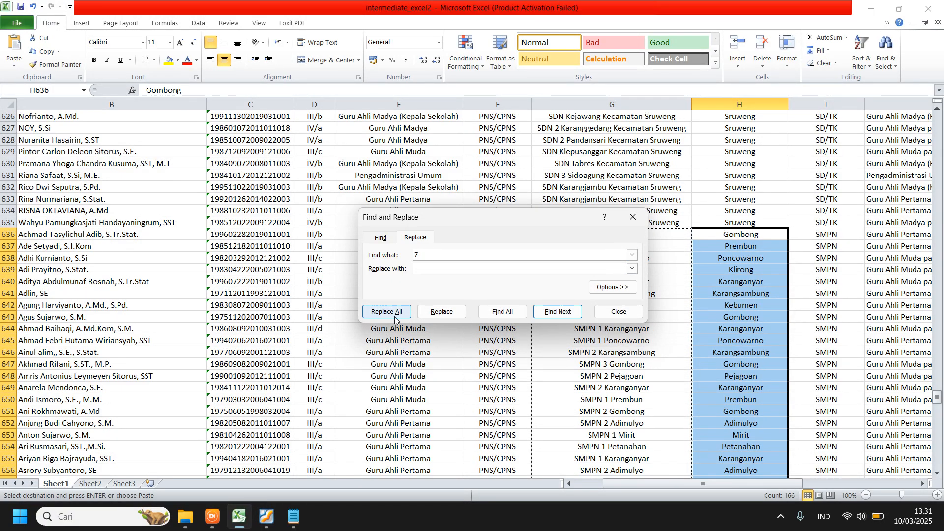
{"action": "left_click", "coordinate": [394, 314]}
{"action": "key", "text": "Return"}
Remove the leftover spaces from the selected Kecamatan entries and finish the find and replace
{"action": "double_click", "coordinate": [422, 255]}
{"action": "left_click", "coordinate": [399, 314]}
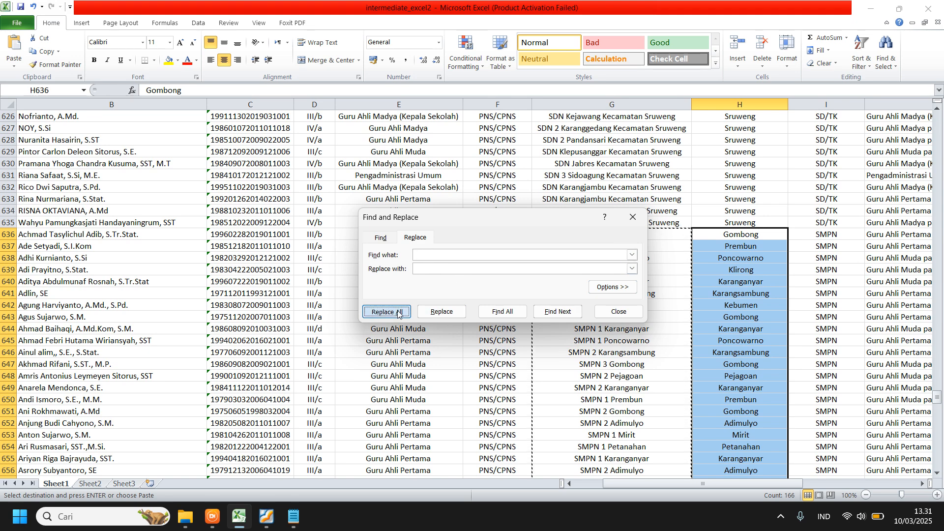
{"action": "key", "text": "Return"}
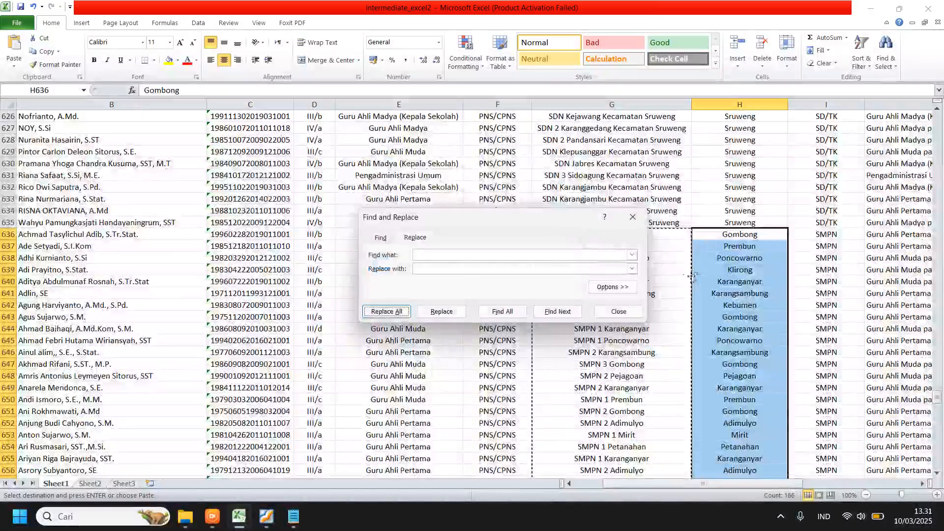
{"action": "left_click", "coordinate": [633, 216]}
Review the Kecamatan column from the SMPN rows back up to the first data row
{"action": "left_click", "coordinate": [738, 317]}
{"action": "scroll", "coordinate": [878, 270], "scroll_direction": "up", "scroll_amount": 20}
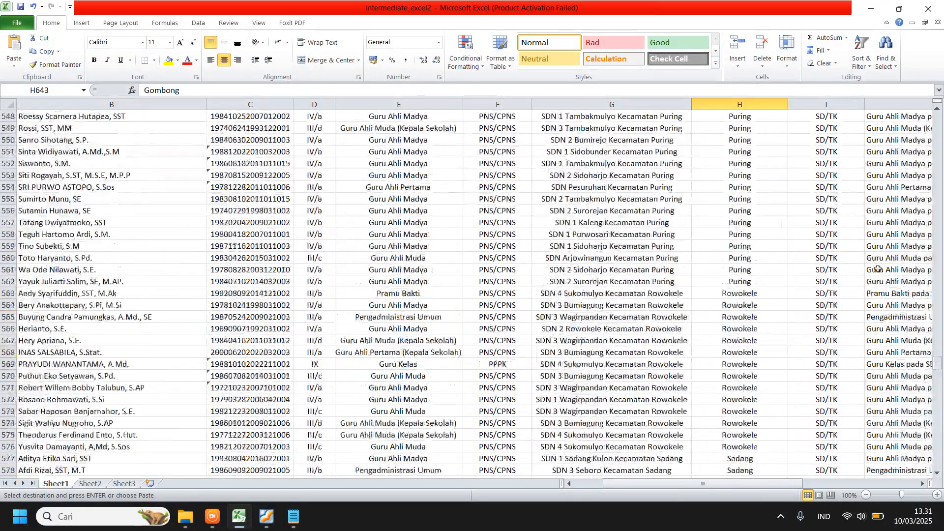
{"action": "scroll", "coordinate": [878, 270], "scroll_direction": "up", "scroll_amount": 3}
{"action": "left_click_drag", "start_coordinate": [940, 361], "coordinate": [938, 195]}
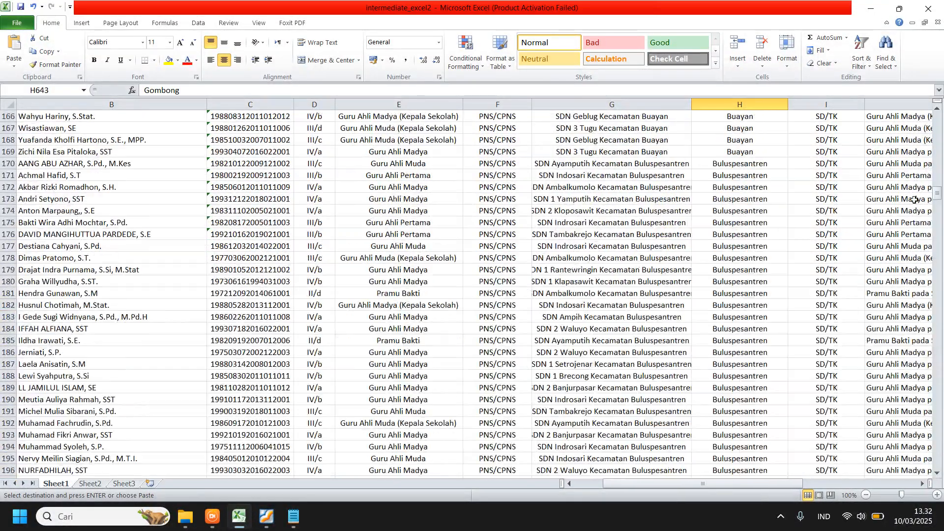
{"action": "scroll", "coordinate": [597, 313], "scroll_direction": "up", "scroll_amount": 13}
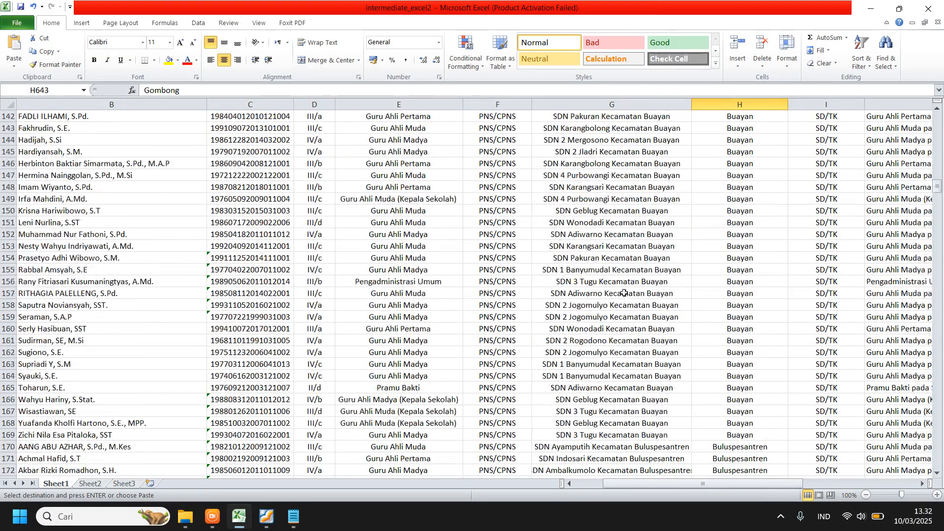
{"action": "scroll", "coordinate": [623, 292], "scroll_direction": "up", "scroll_amount": 20}
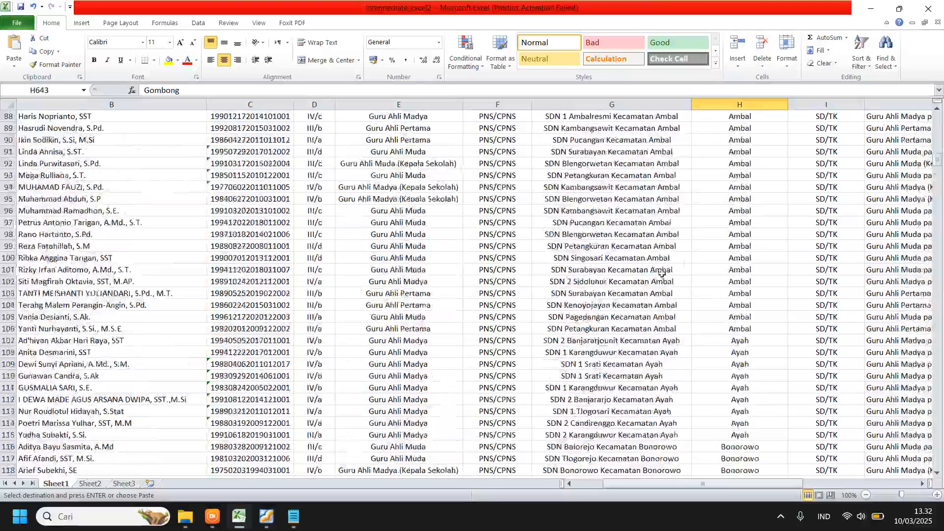
{"action": "left_click_drag", "start_coordinate": [938, 140], "coordinate": [938, 118]}
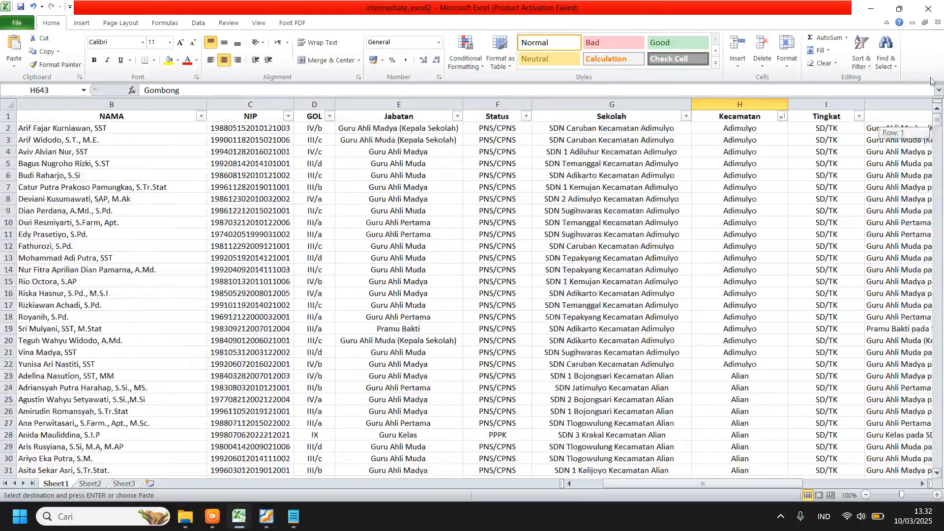
Inspect the formulas behind the Jabatan, Status and Sekolah entries in the first rows of the list
{"action": "left_click", "coordinate": [404, 175]}
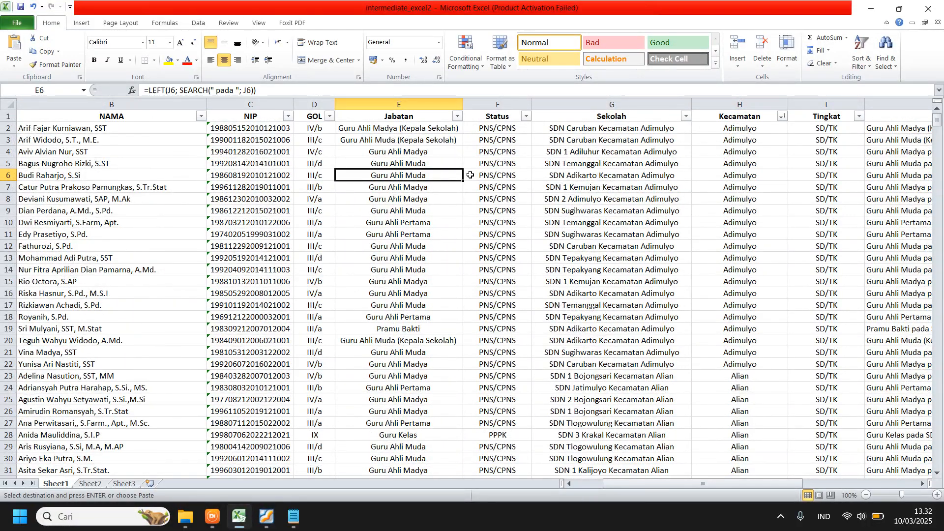
{"action": "left_click", "coordinate": [479, 179]}
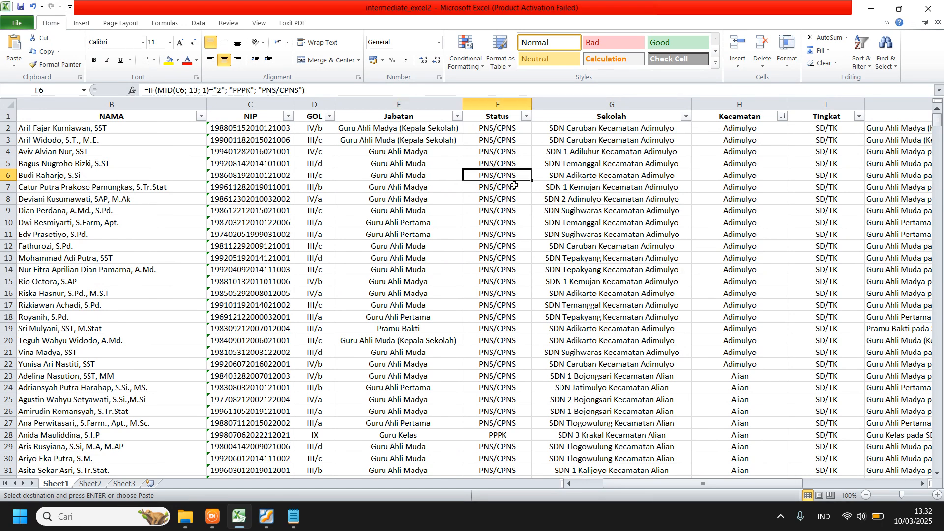
{"action": "left_click", "coordinate": [547, 187]}
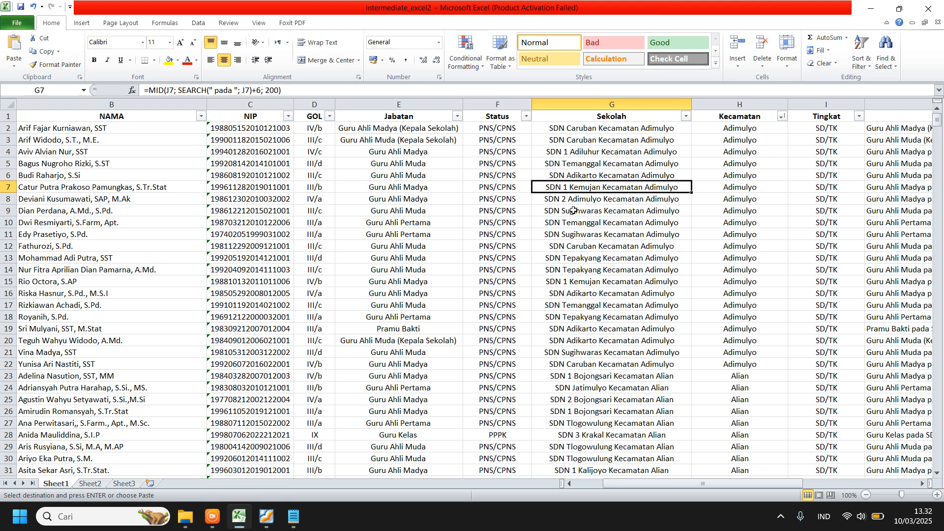
{"action": "left_click", "coordinate": [802, 150]}
{"action": "left_click", "coordinate": [663, 196]}
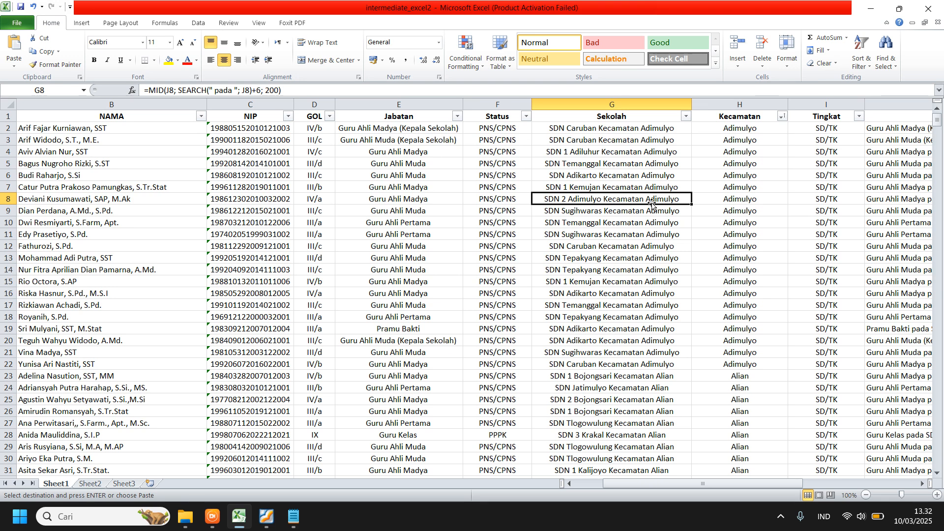
Switch to the exercise PDF in Foxit Reader and read sorting rules a to f of question 2
{"action": "left_click", "coordinate": [248, 522]}
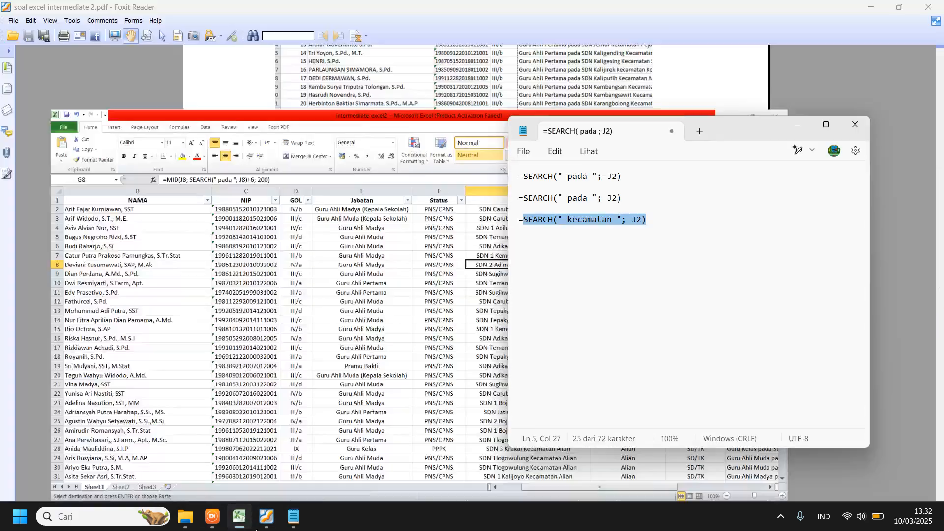
{"action": "left_click", "coordinate": [372, 285]}
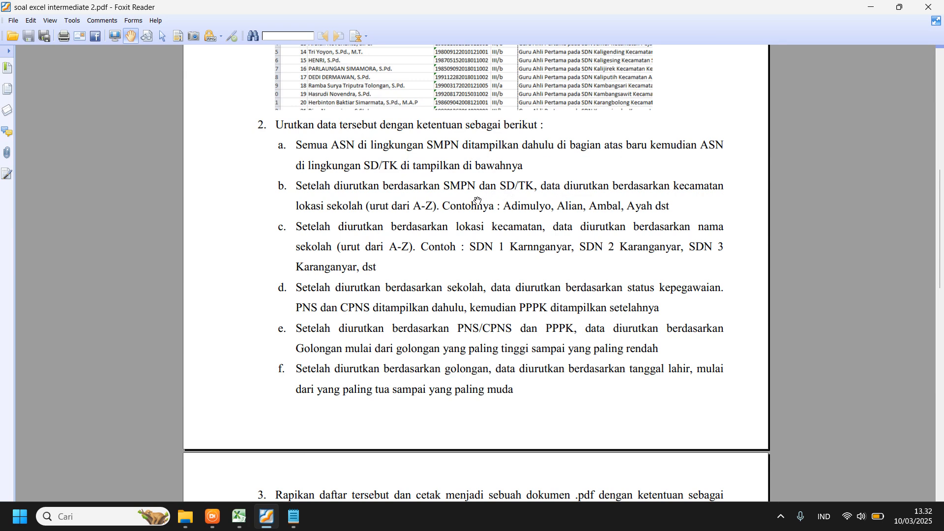
{"action": "left_click_drag", "start_coordinate": [481, 246], "coordinate": [485, 224]}
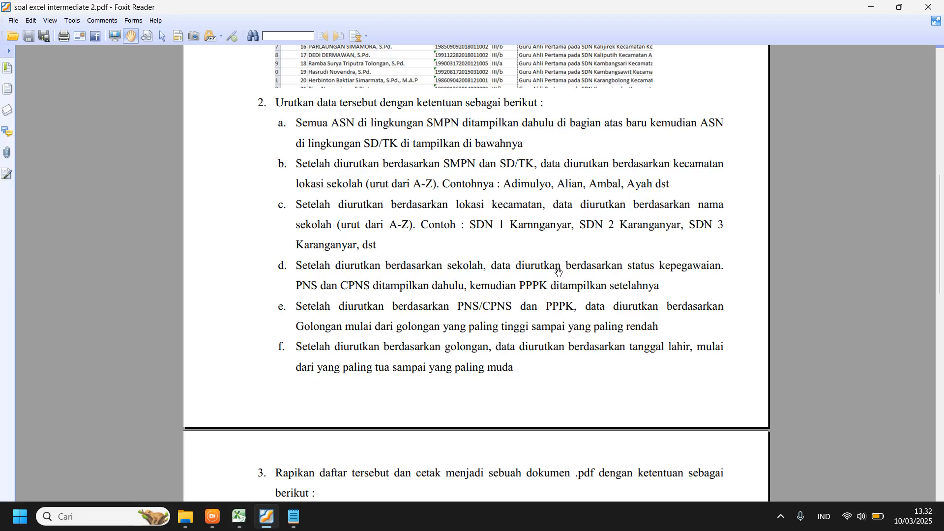
{"action": "scroll", "coordinate": [557, 268], "scroll_direction": "down", "scroll_amount": 2}
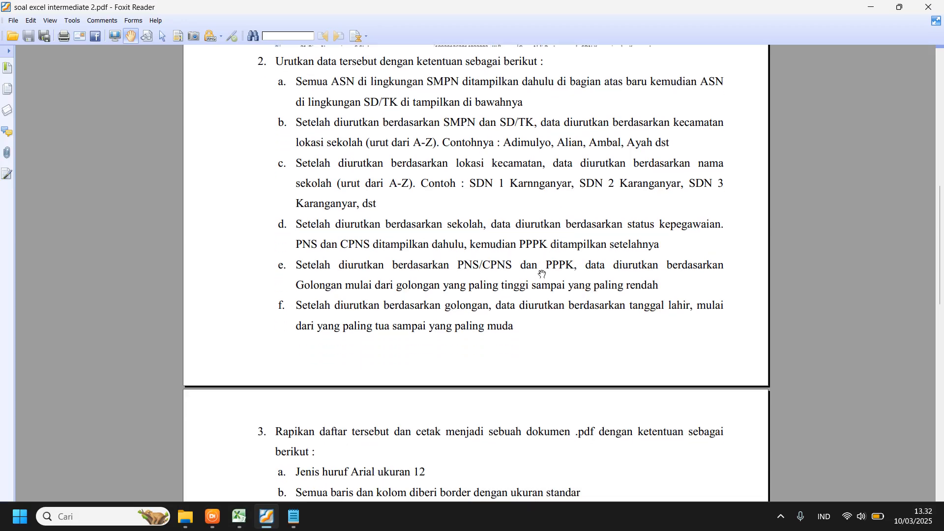
{"action": "left_click_drag", "start_coordinate": [487, 333], "coordinate": [484, 273]}
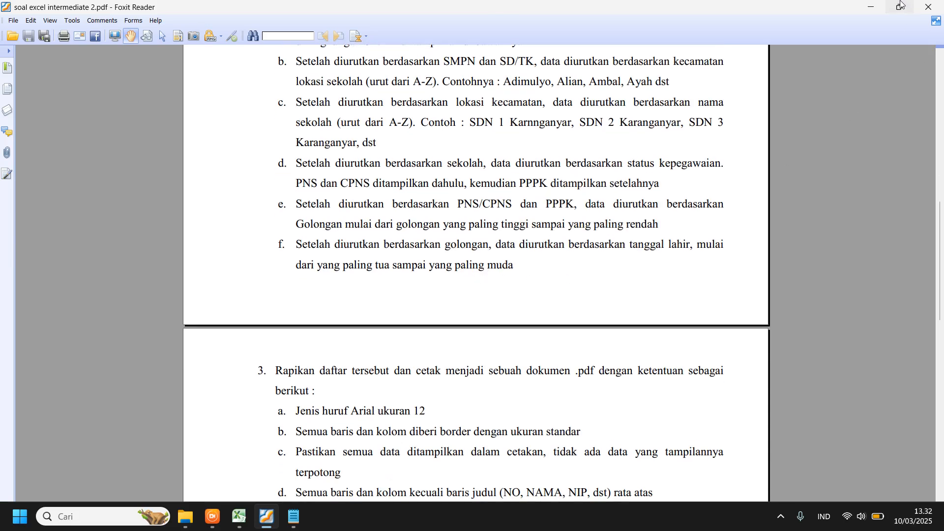
{"action": "left_click", "coordinate": [871, 6]}
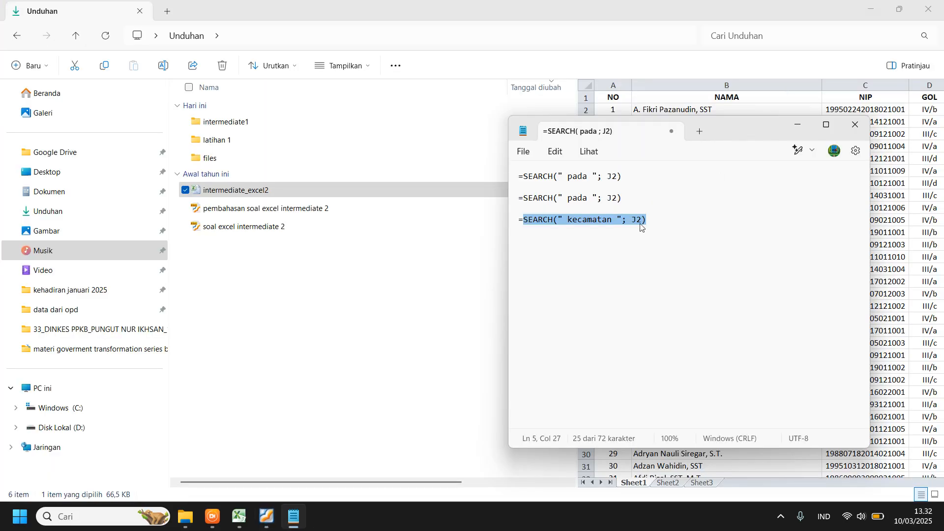
Return to the Excel workbook and start a custom sort of the list with Tingkat, Z to A, as the first key
{"action": "left_click", "coordinate": [239, 516]}
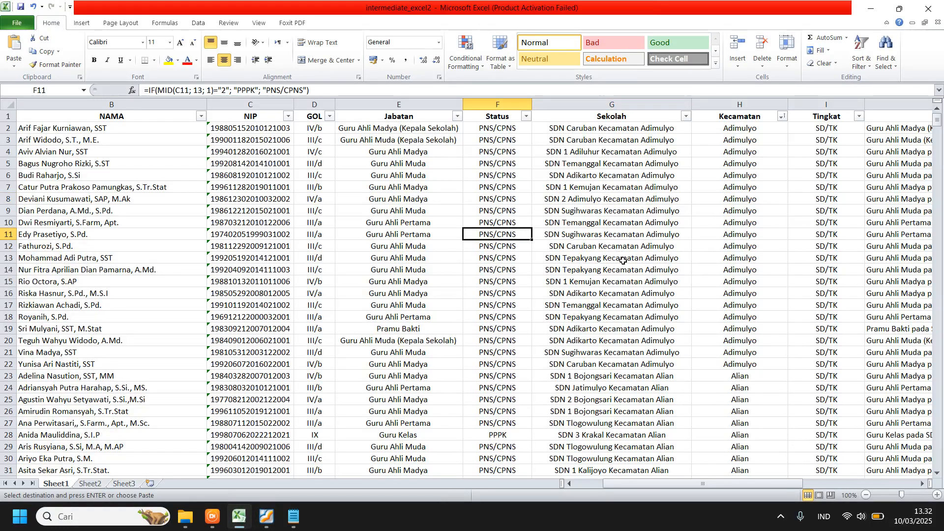
{"action": "left_click", "coordinate": [647, 234]}
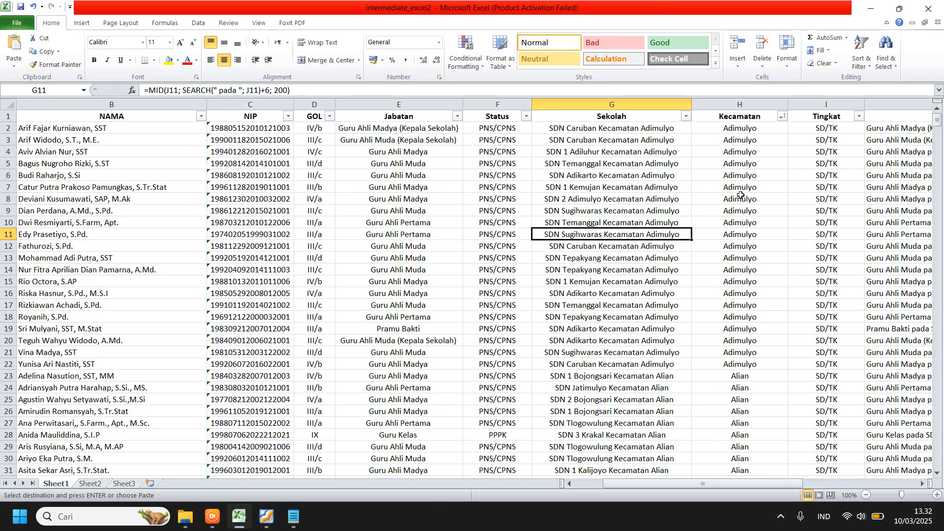
{"action": "left_click", "coordinate": [861, 63]}
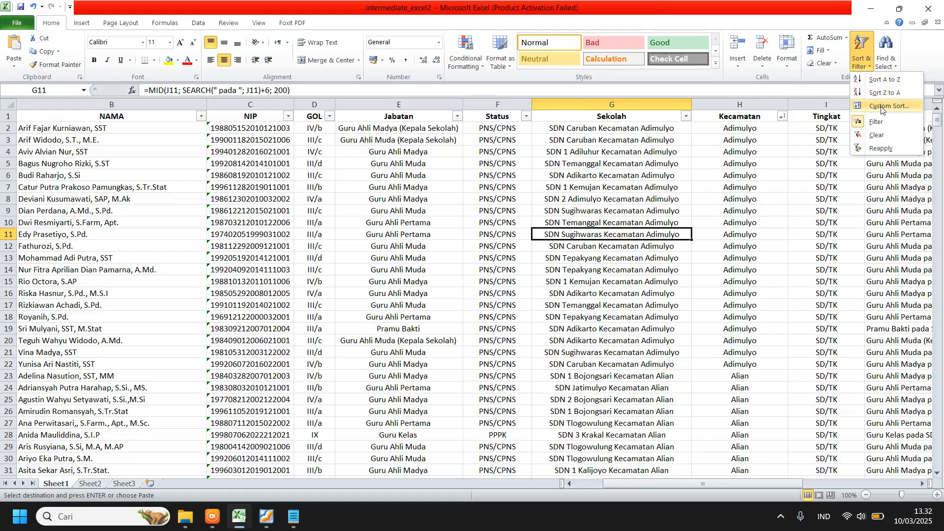
{"action": "left_click", "coordinate": [882, 106]}
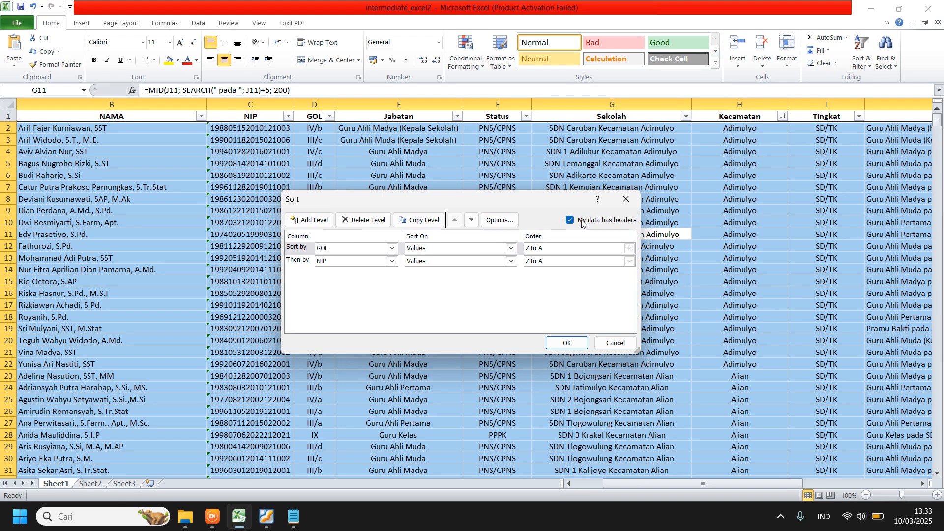
{"action": "left_click", "coordinate": [338, 250]}
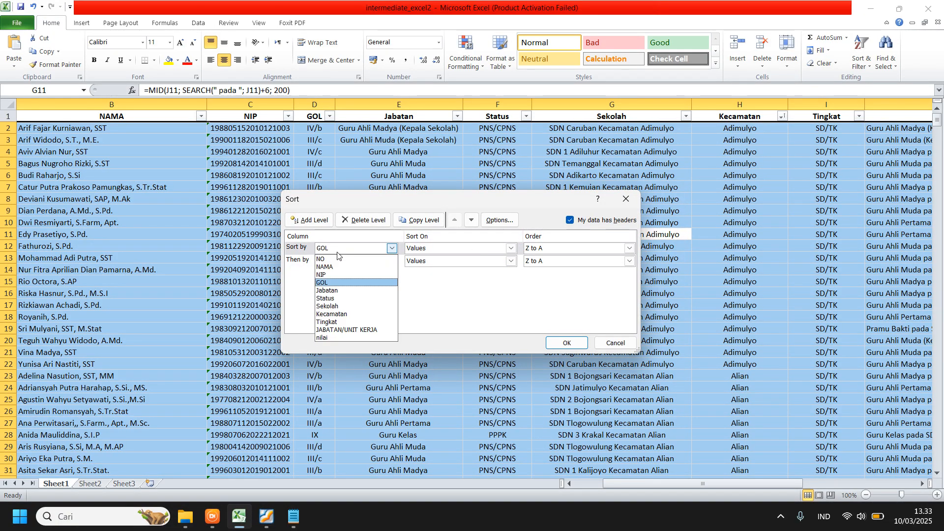
{"action": "left_click", "coordinate": [327, 322]}
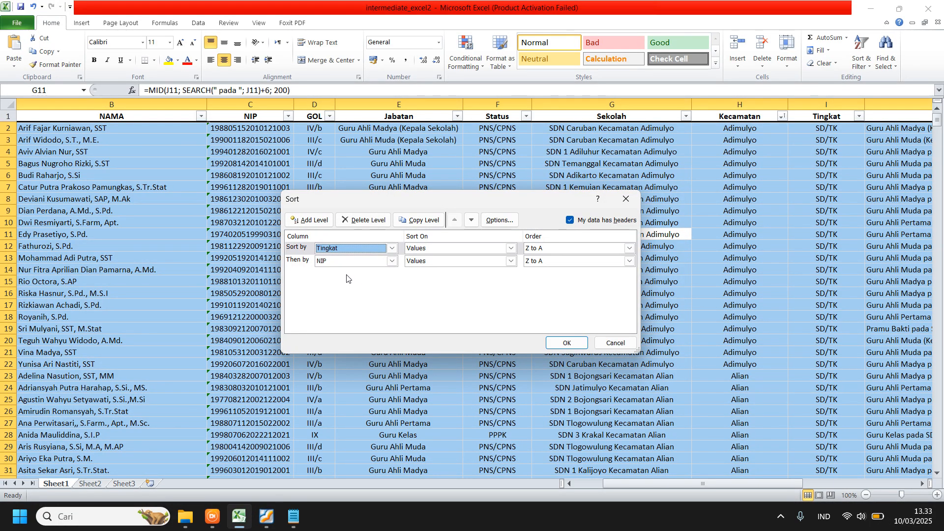
Set the second sort level to Kecamatan in A to Z order
{"action": "left_click", "coordinate": [352, 261]}
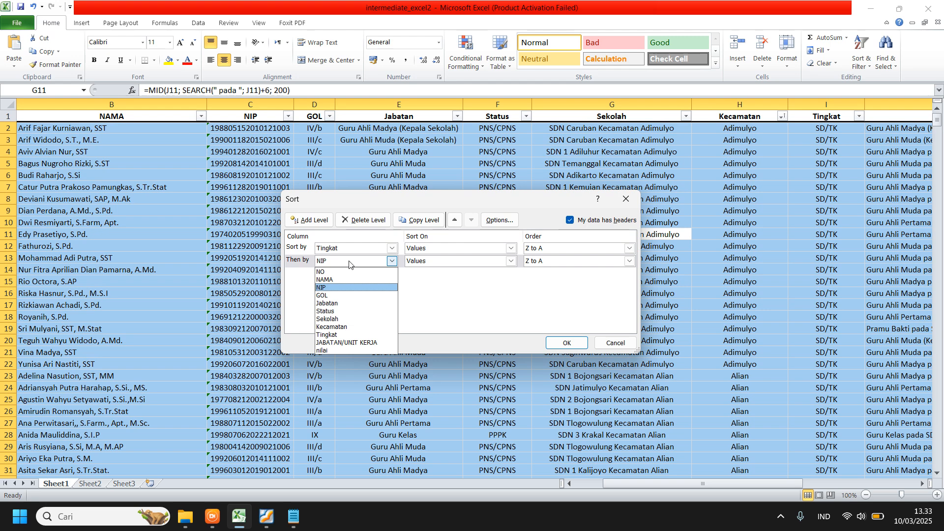
{"action": "left_click", "coordinate": [340, 327]}
{"action": "left_click", "coordinate": [630, 261]}
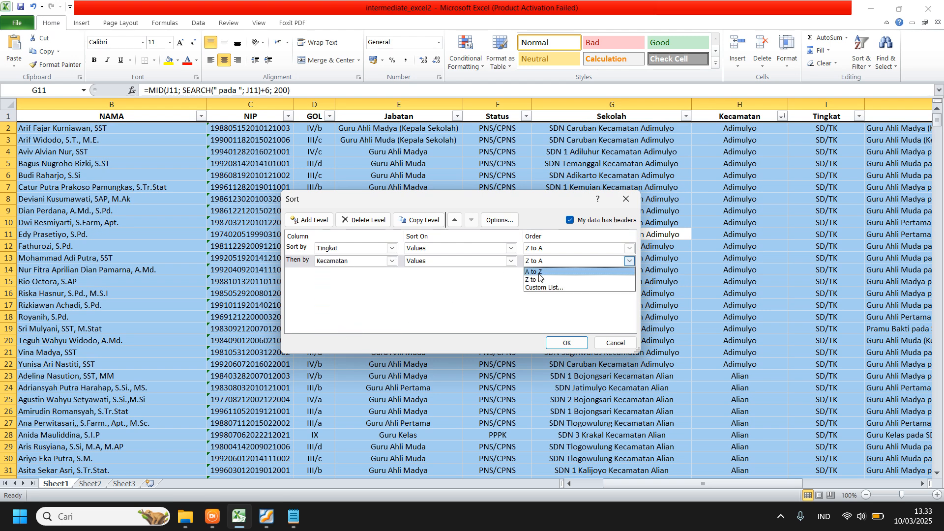
{"action": "left_click", "coordinate": [537, 272]}
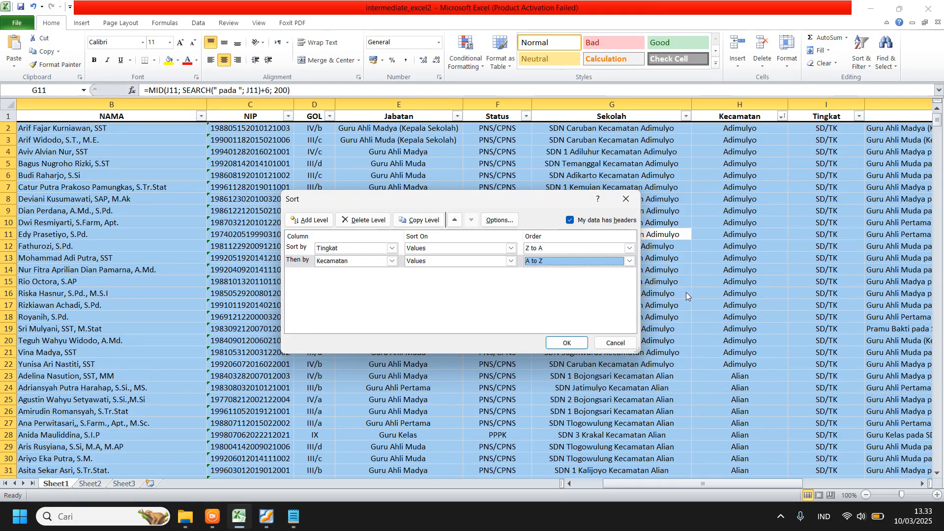
Add Sekolah and Status as the third and fourth sort levels, both in A to Z order
{"action": "left_click", "coordinate": [310, 220]}
{"action": "left_click", "coordinate": [348, 274]}
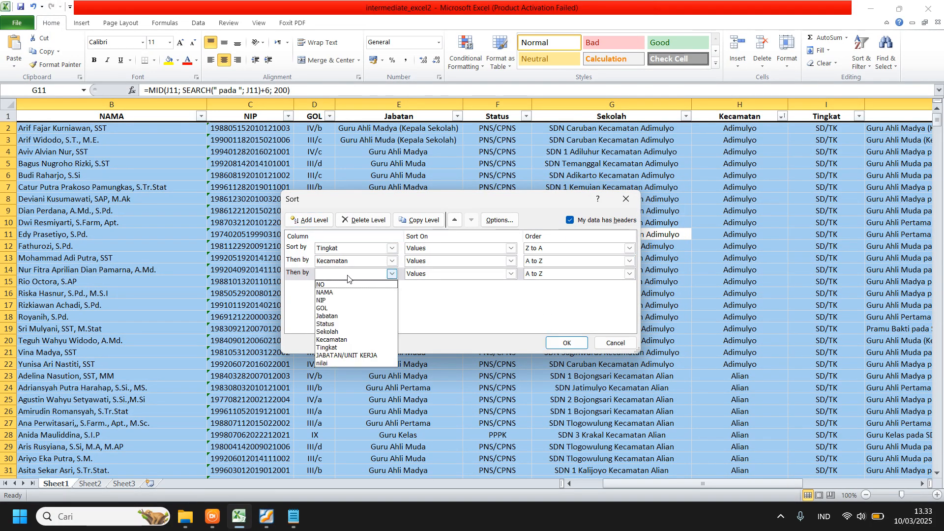
{"action": "left_click", "coordinate": [347, 332]}
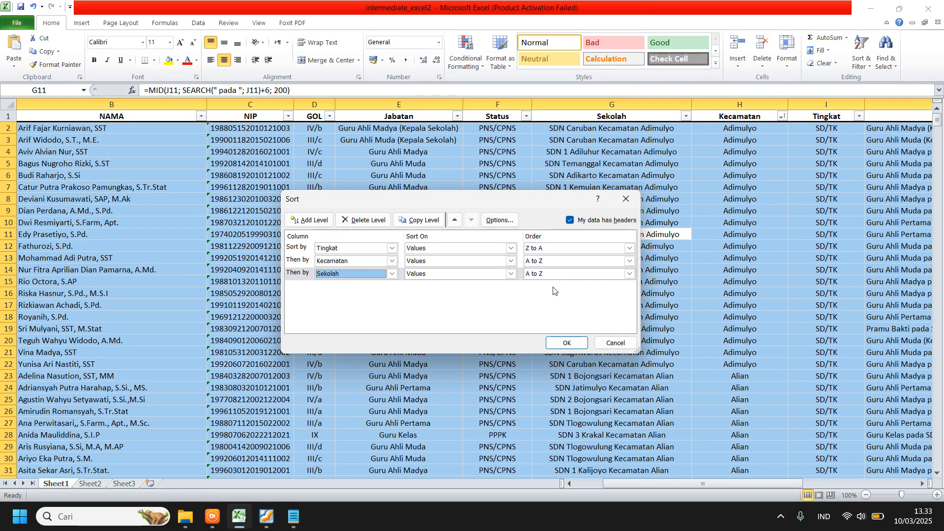
{"action": "left_click", "coordinate": [311, 219]}
{"action": "left_click", "coordinate": [356, 289]}
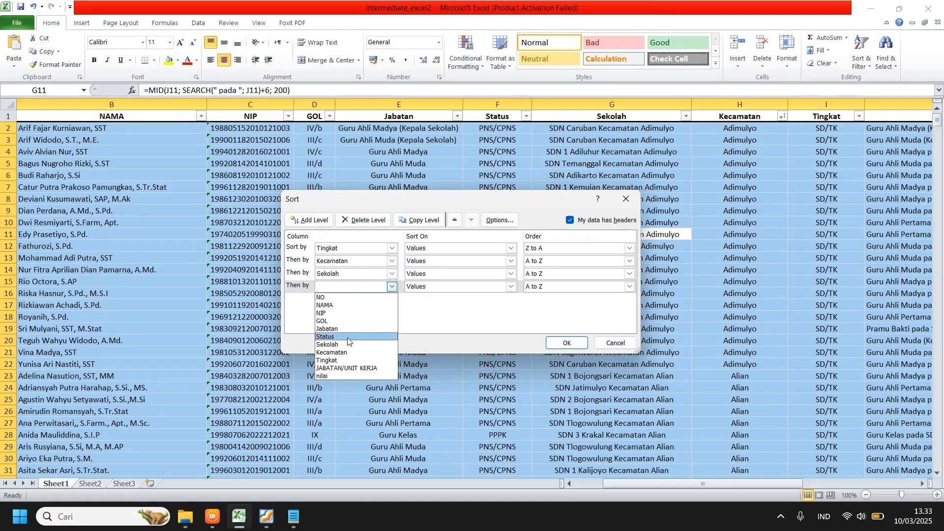
{"action": "left_click", "coordinate": [364, 334]}
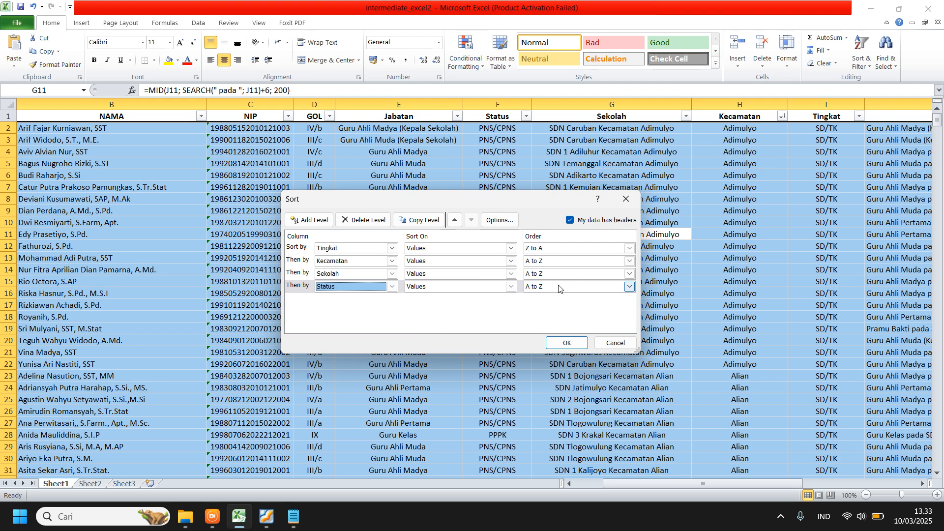
Add GOL as the fifth sort level in Z to A order
{"action": "left_click", "coordinate": [309, 220]}
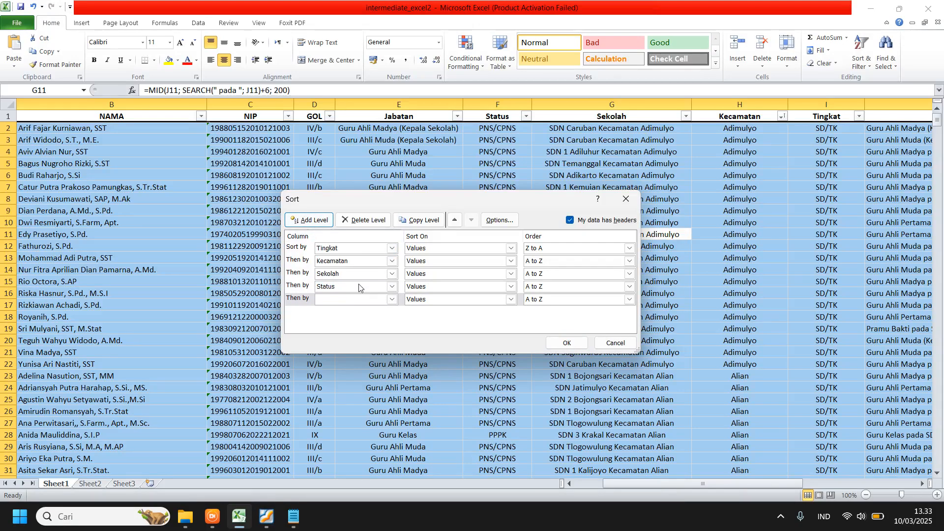
{"action": "left_click", "coordinate": [343, 300]}
{"action": "left_click", "coordinate": [347, 339]}
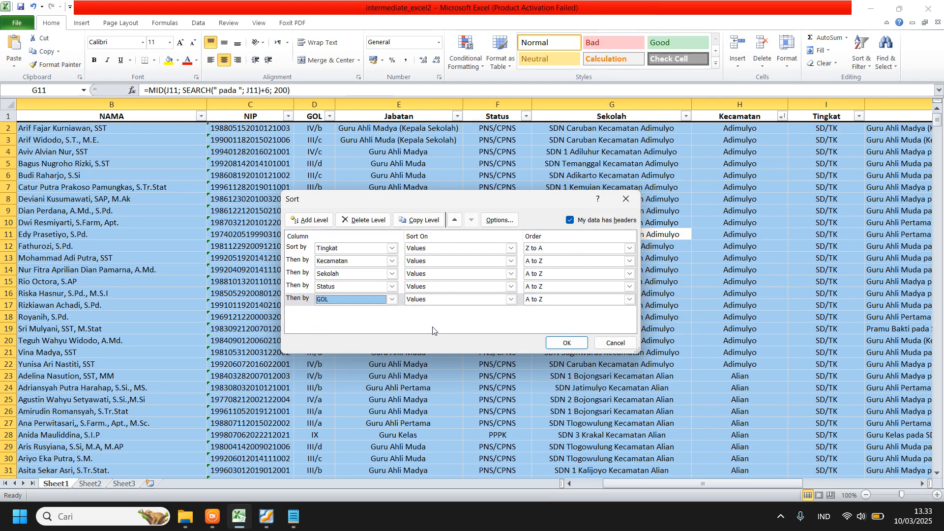
{"action": "left_click", "coordinate": [544, 300]}
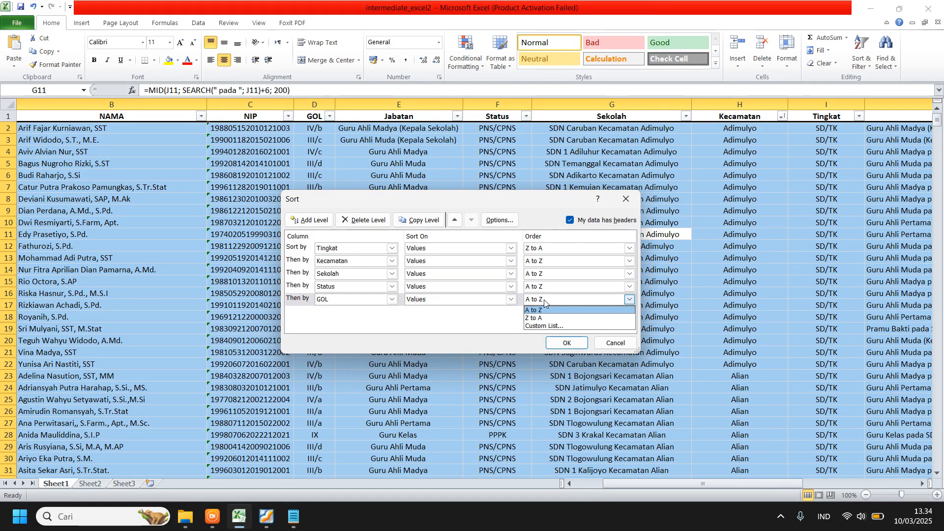
{"action": "left_click", "coordinate": [545, 315]}
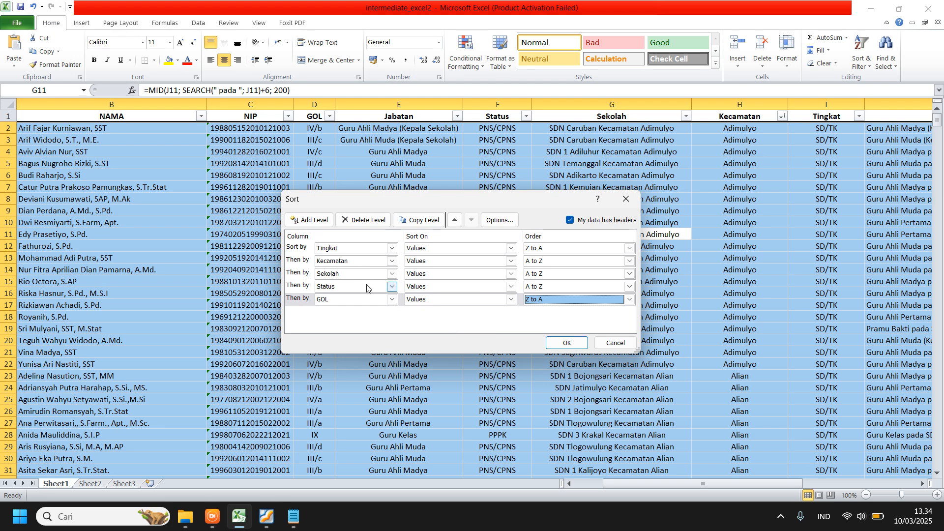
Add NIP as the last sort level, Z to A, and apply the sort with number-like text treated as numbers
{"action": "left_click", "coordinate": [311, 222]}
{"action": "left_click", "coordinate": [352, 314]}
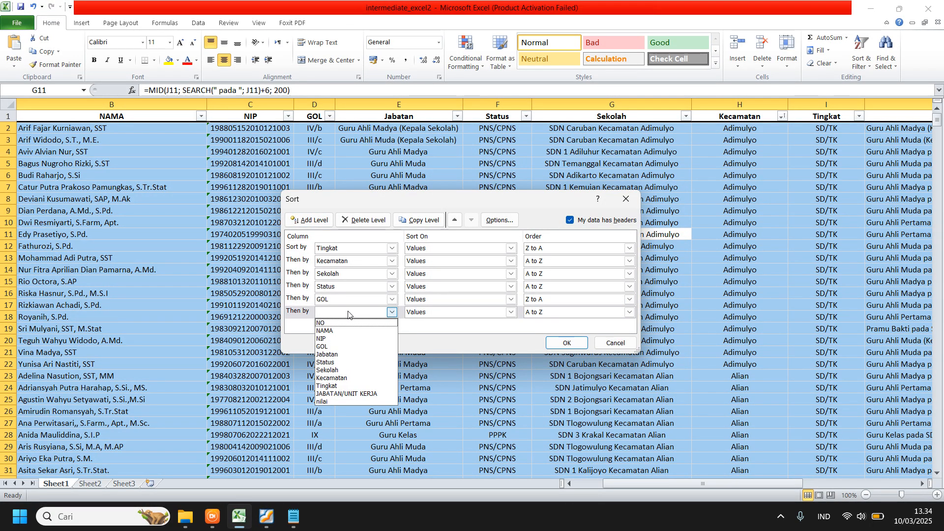
{"action": "left_click", "coordinate": [340, 338]}
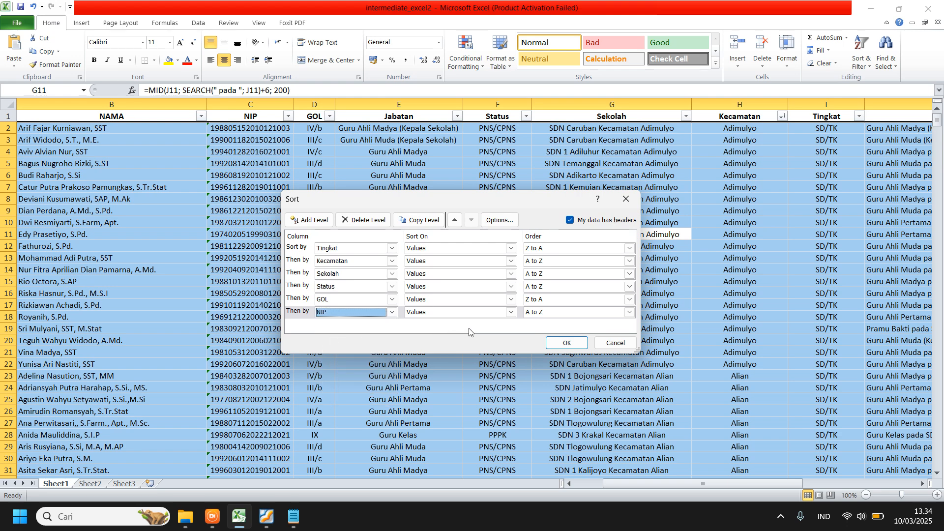
{"action": "left_click", "coordinate": [543, 313]}
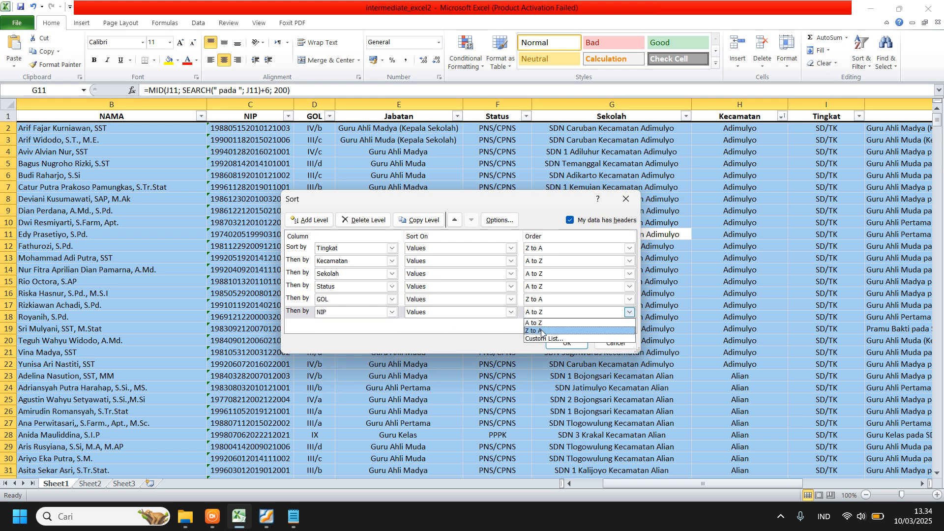
{"action": "left_click", "coordinate": [542, 330]}
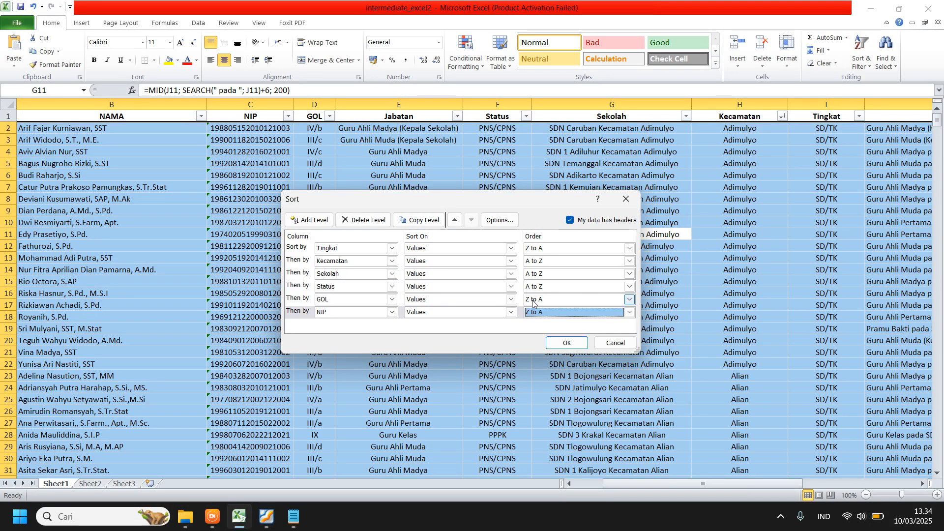
{"action": "left_click", "coordinate": [567, 343]}
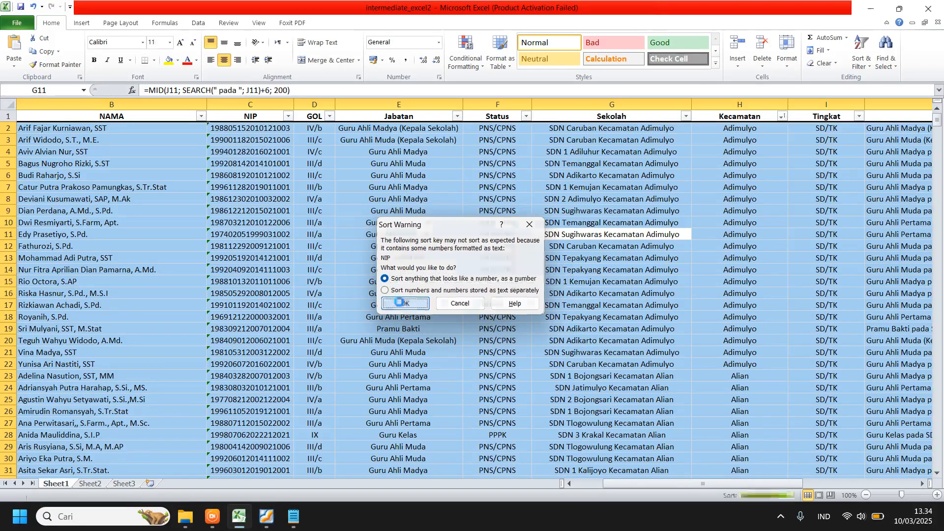
{"action": "left_click", "coordinate": [409, 305]}
Check the sorted list across its columns, starting from the NO column
{"action": "left_click", "coordinate": [571, 293]}
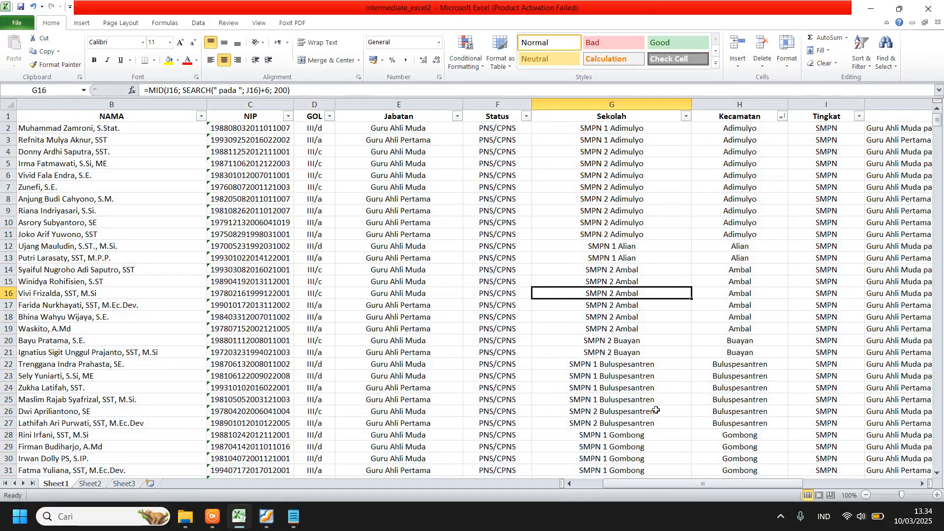
{"action": "left_click_drag", "start_coordinate": [655, 484], "coordinate": [597, 475]}
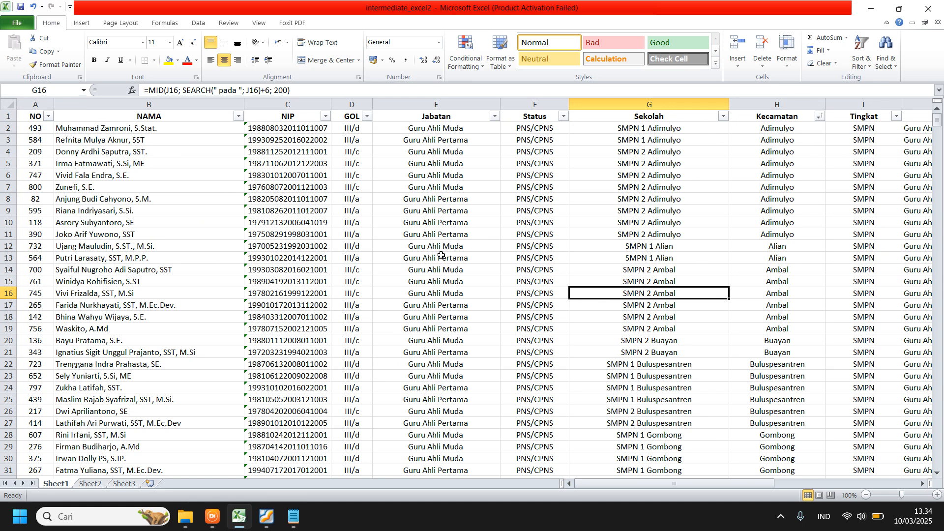
{"action": "left_click", "coordinate": [495, 259]}
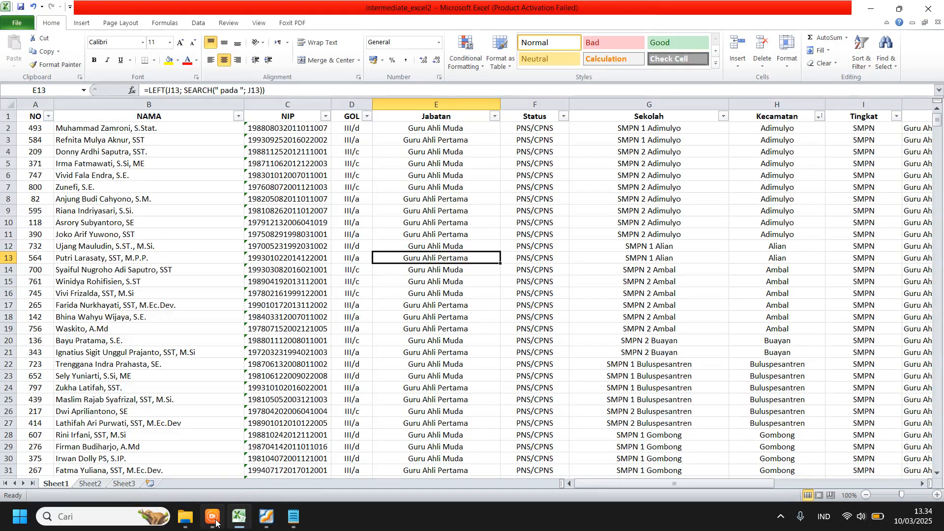